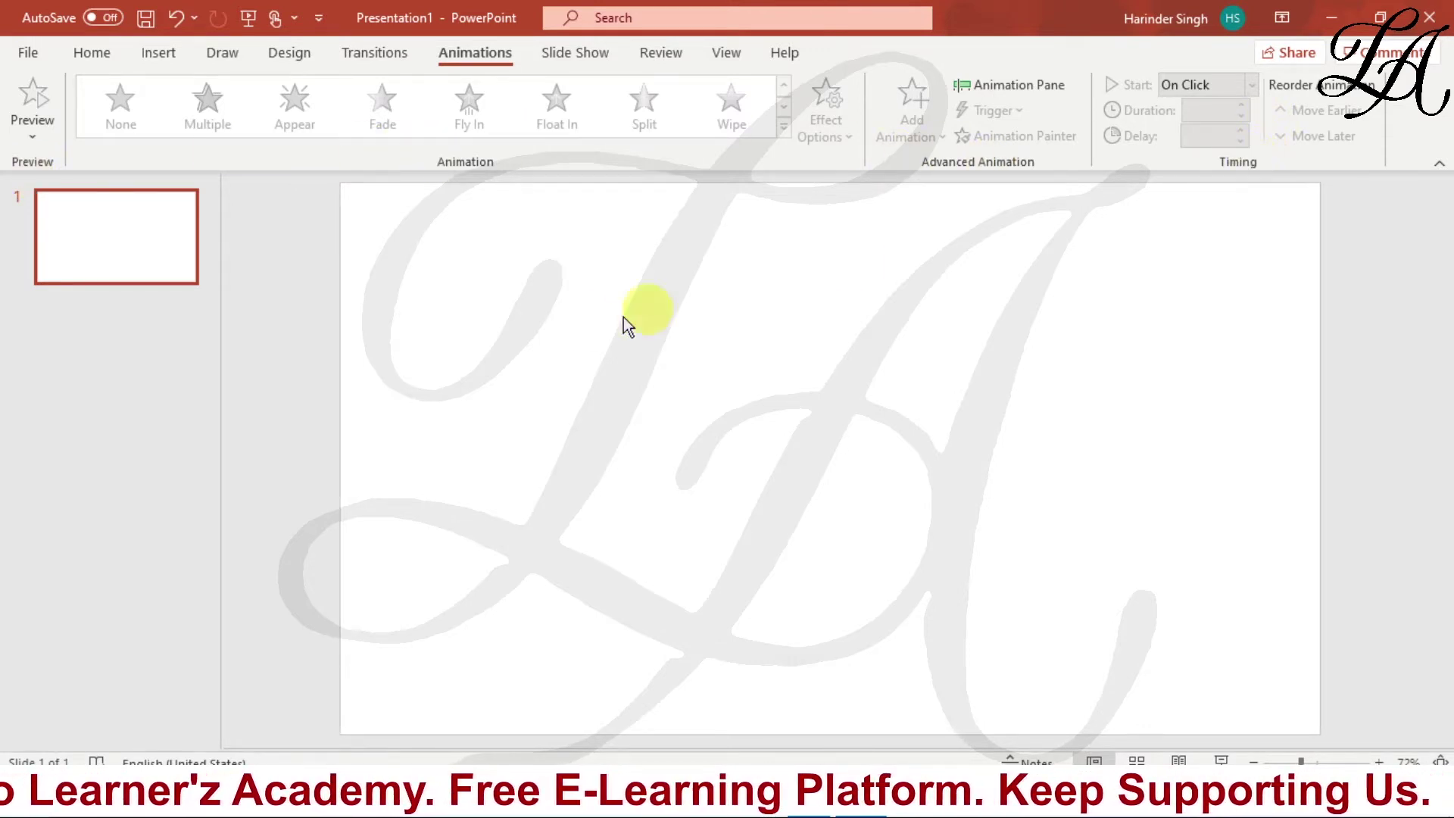
Step: Draw a blue rectangle from the Shapes gallery near the slide's top-left corner
click(162, 56)
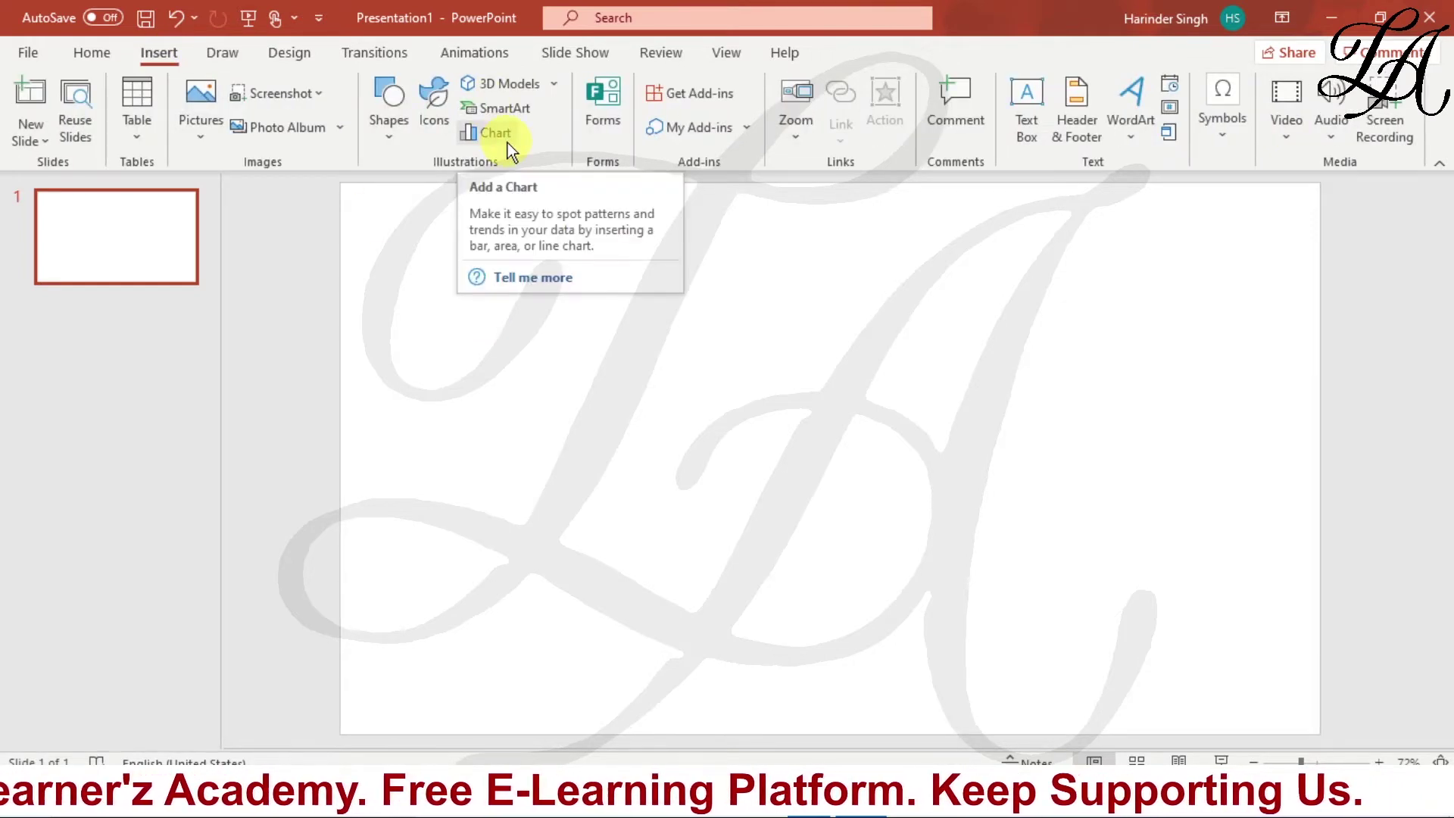
click(392, 135)
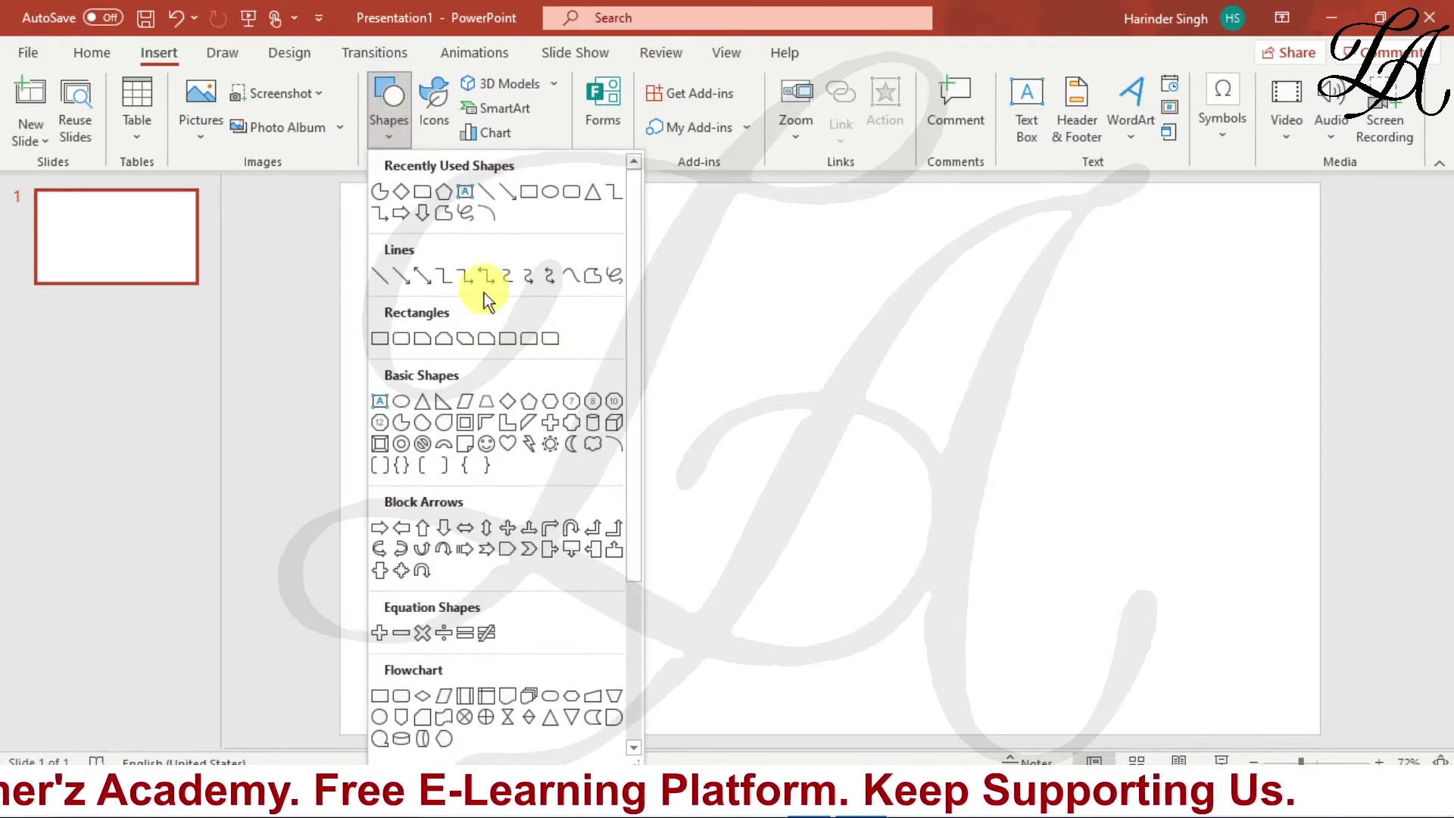
key(Escape)
drag(402, 267, 735, 393)
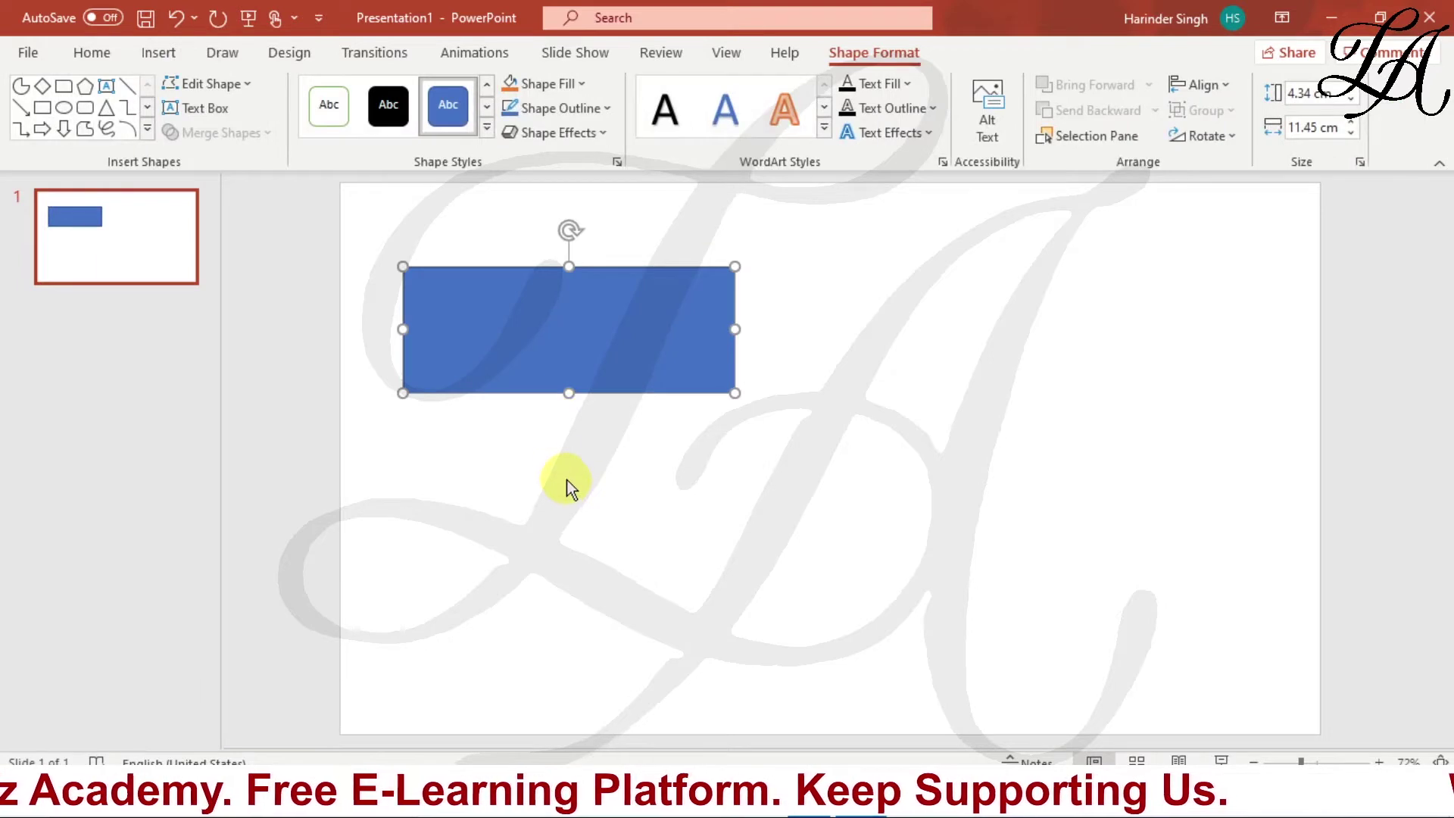
click(474, 55)
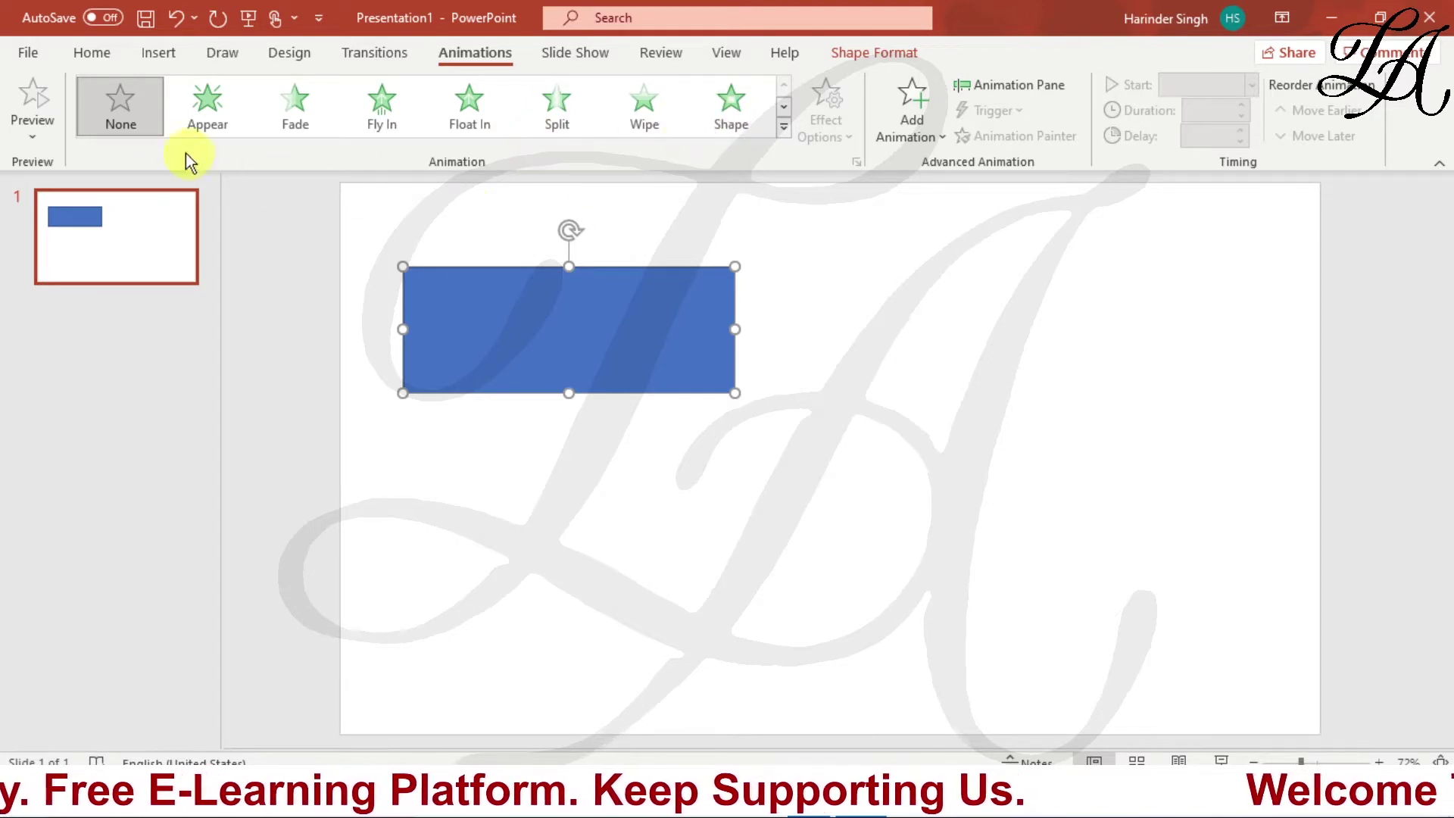
Step: Apply the Fly In entrance effect to the rectangle and preview it
click(782, 128)
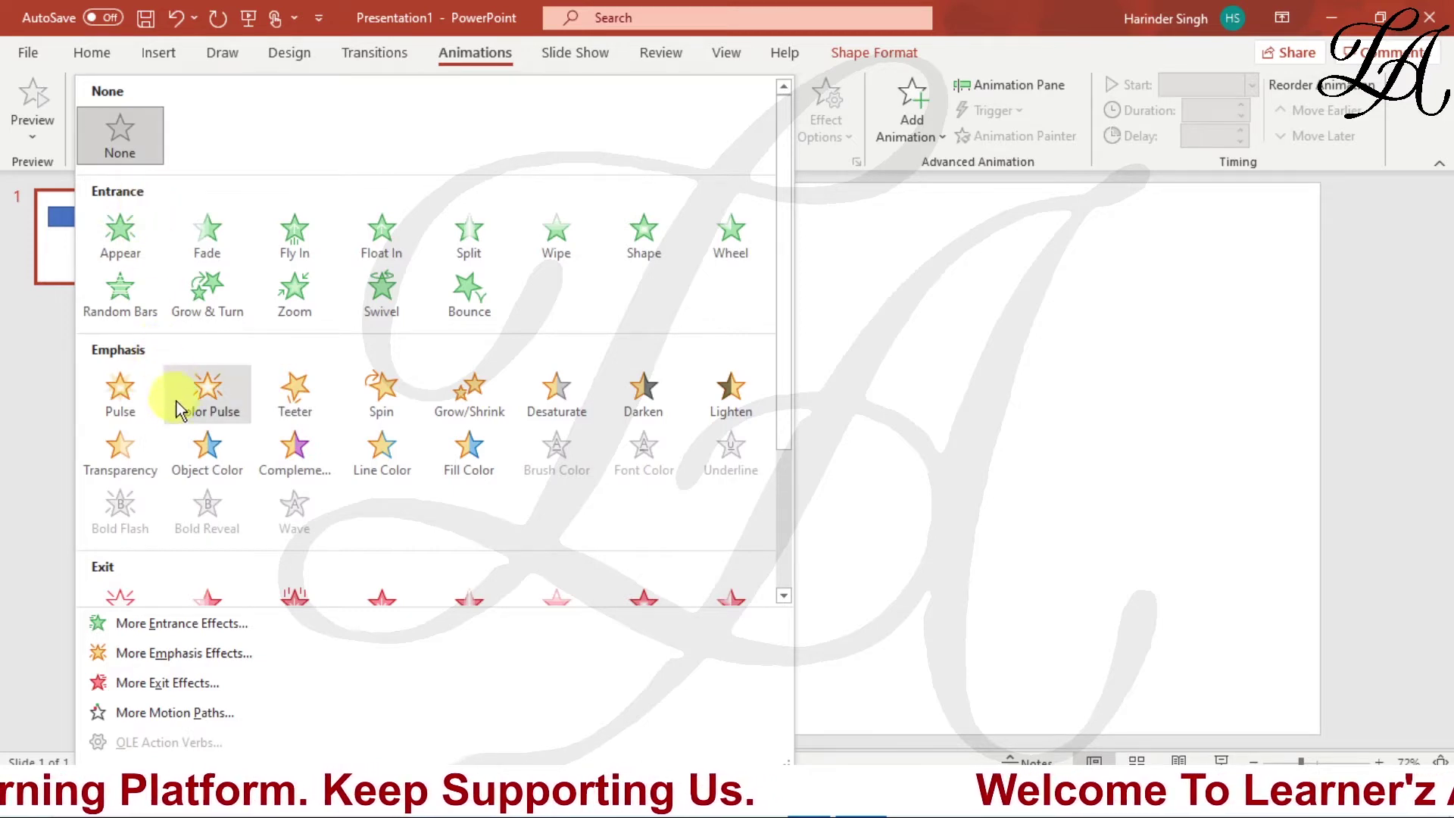
scroll(178, 470, down, 2)
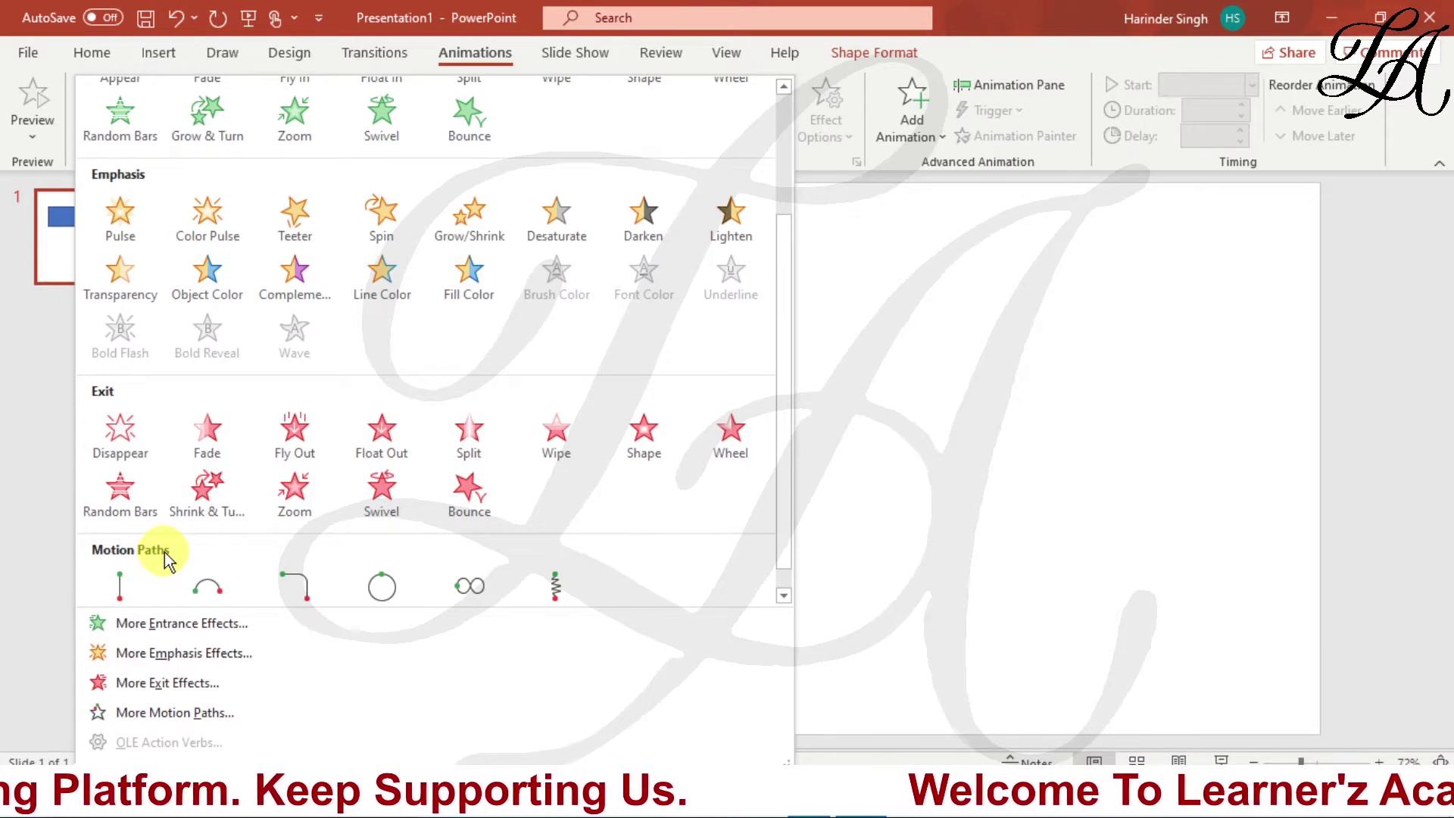
scroll(311, 403, up, 2)
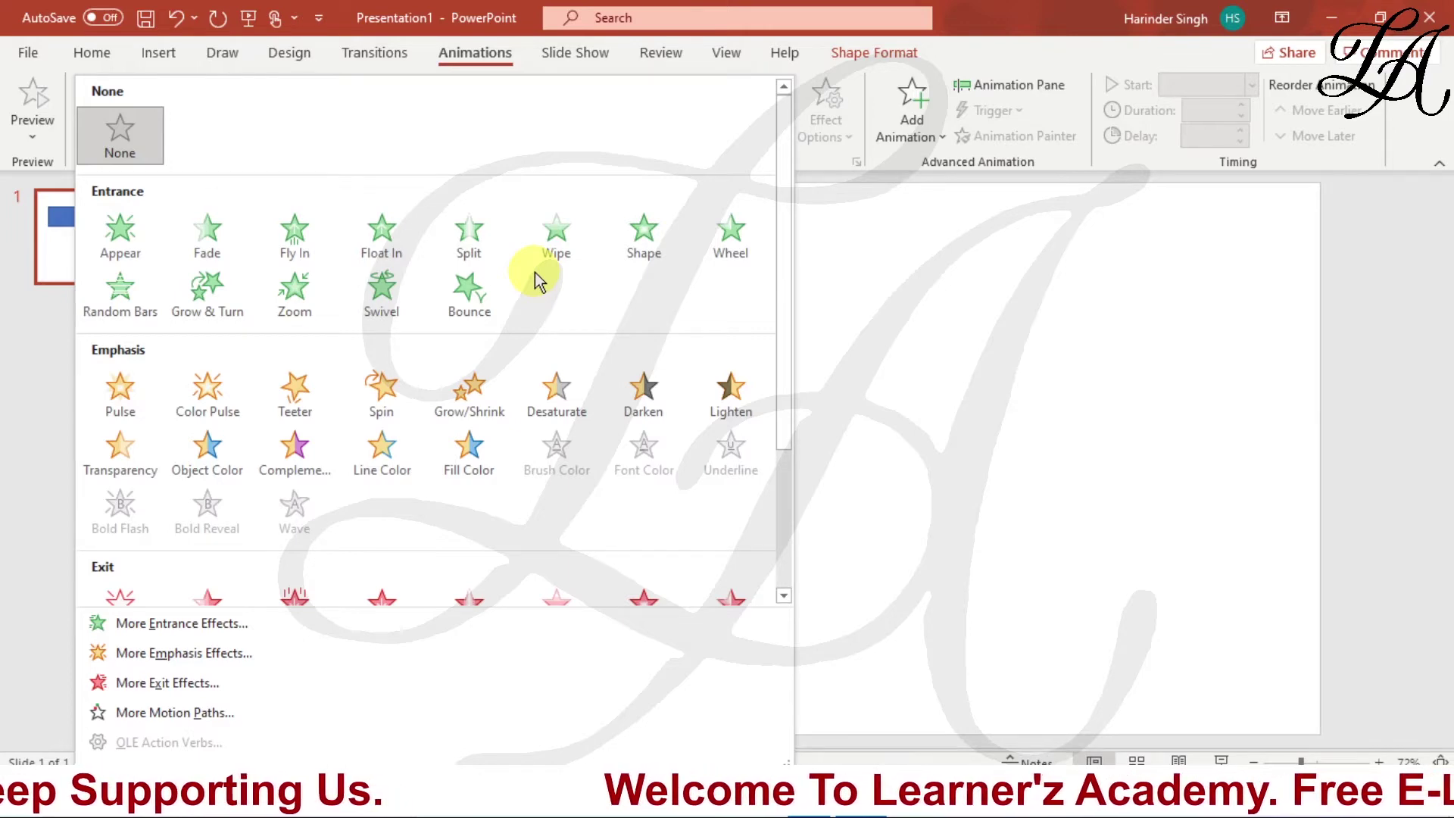
click(303, 239)
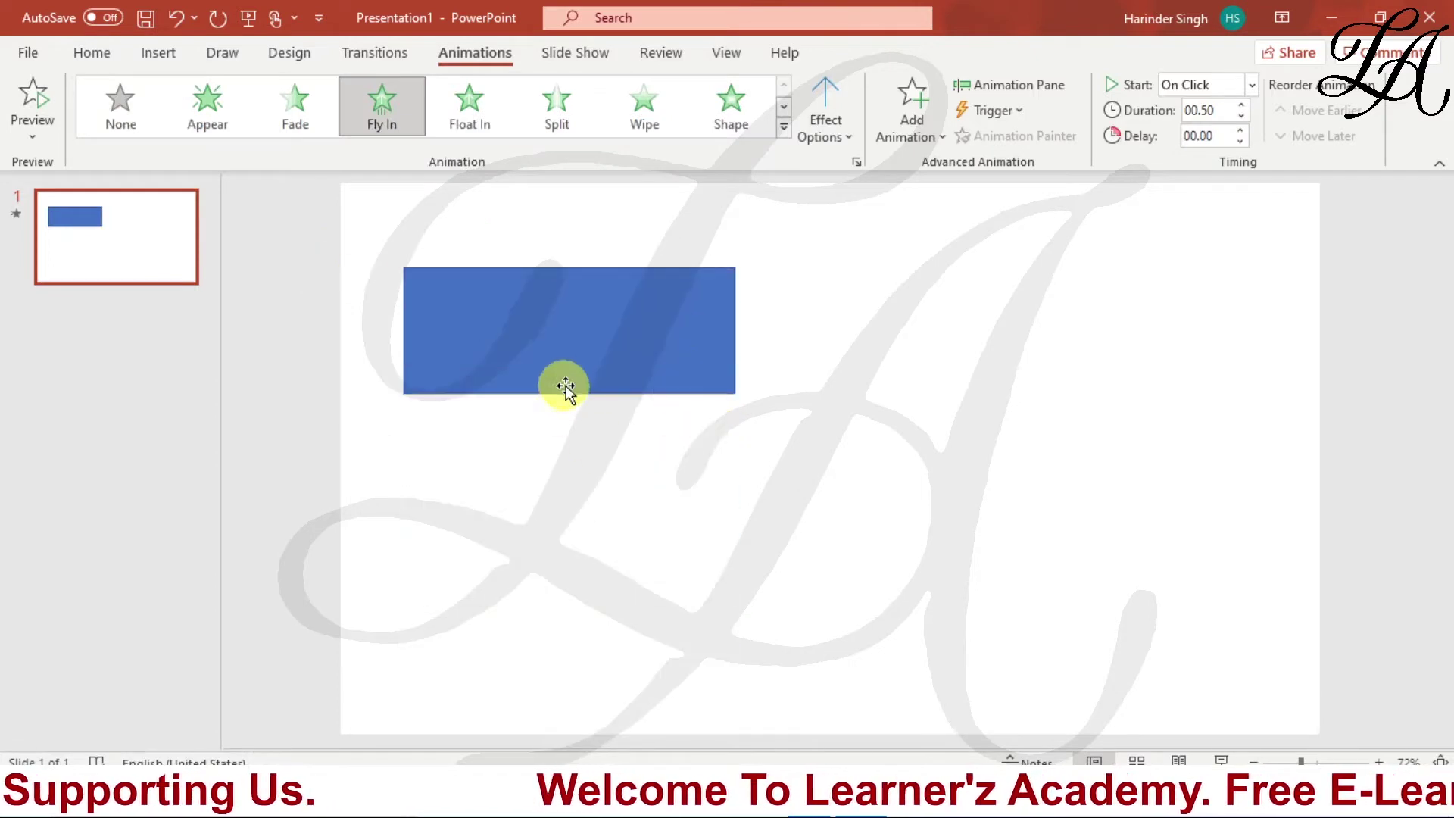
click(26, 98)
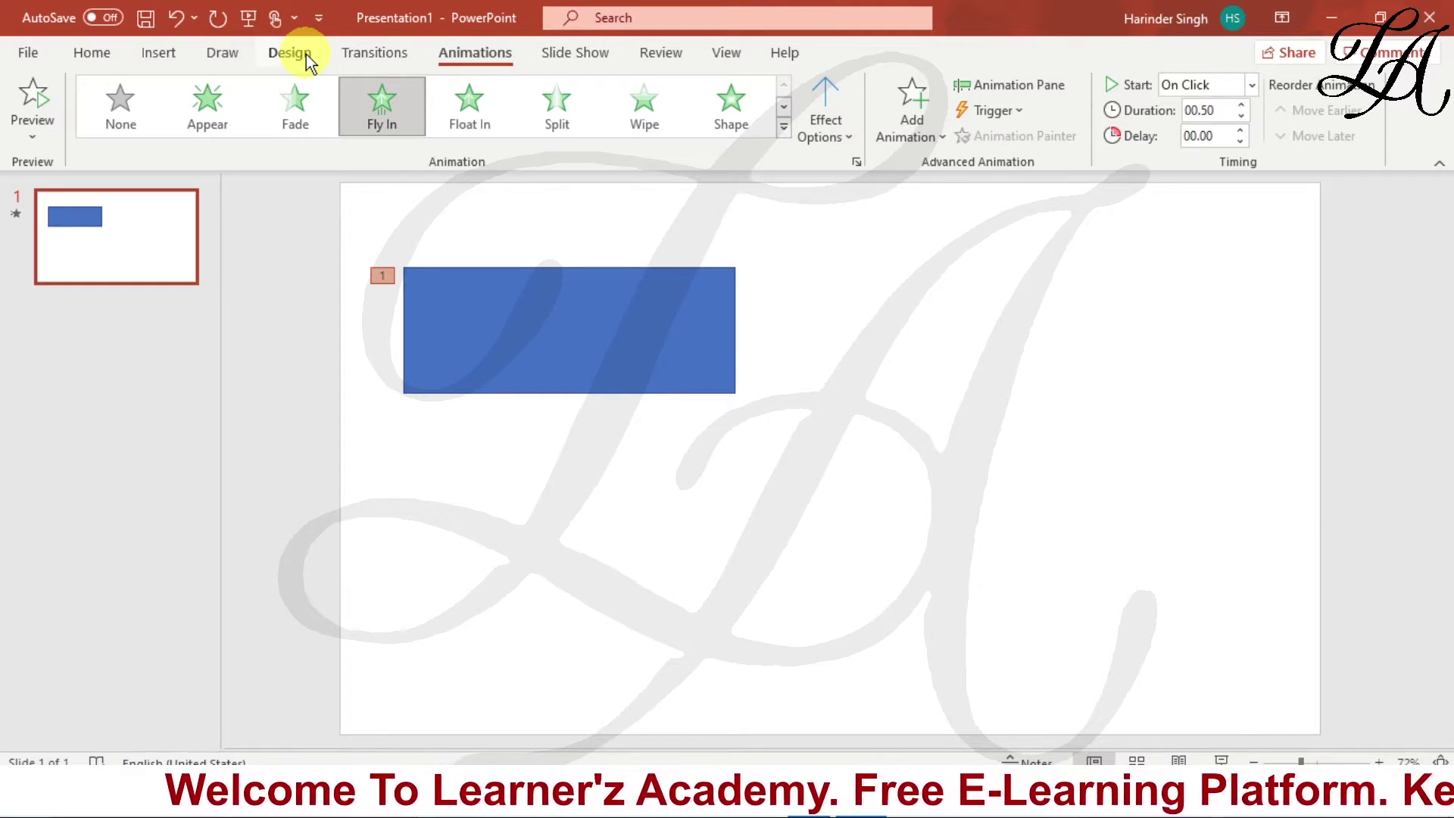
Step: Draw an oval to the right of the rectangle
click(155, 53)
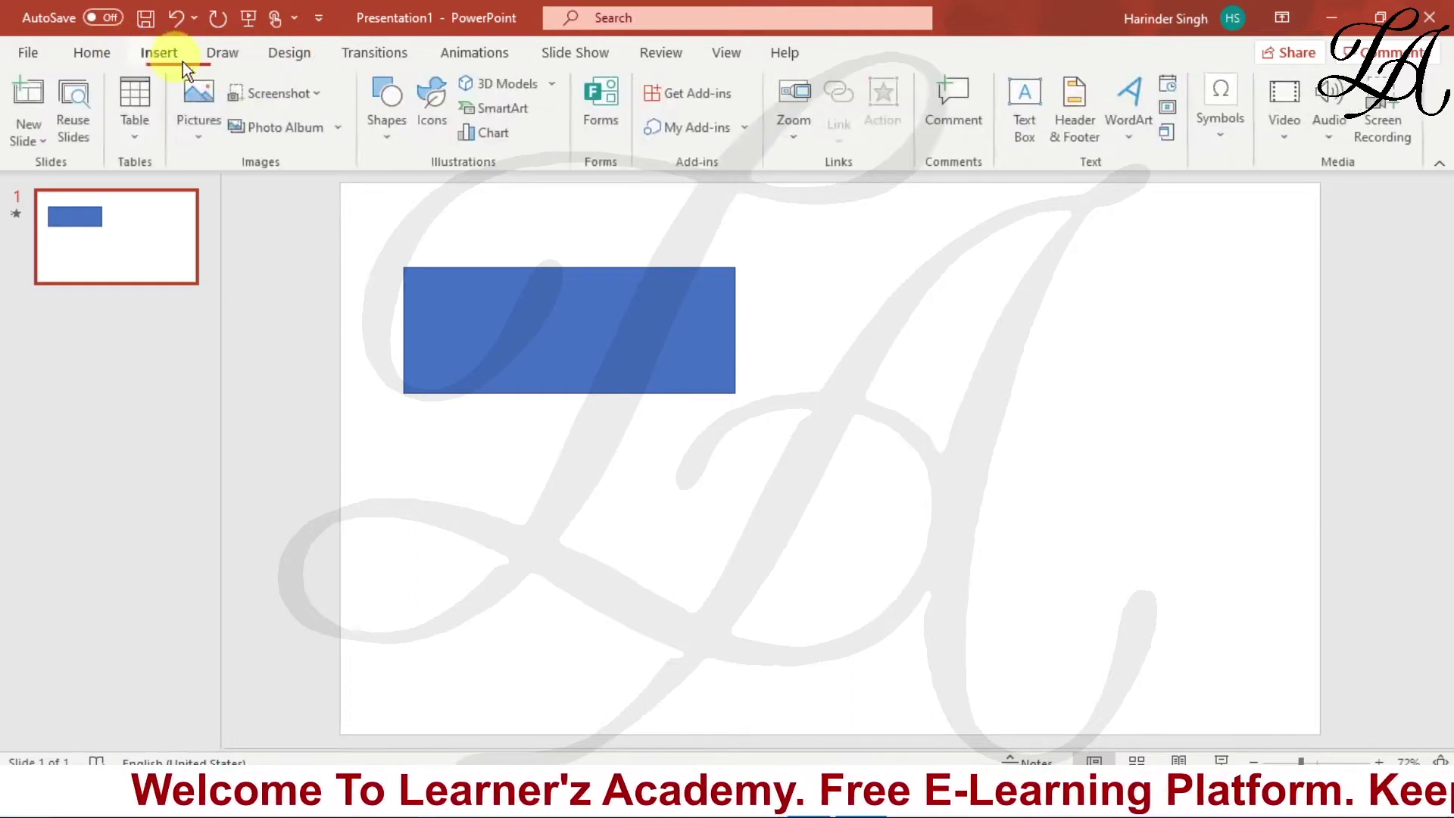
click(389, 125)
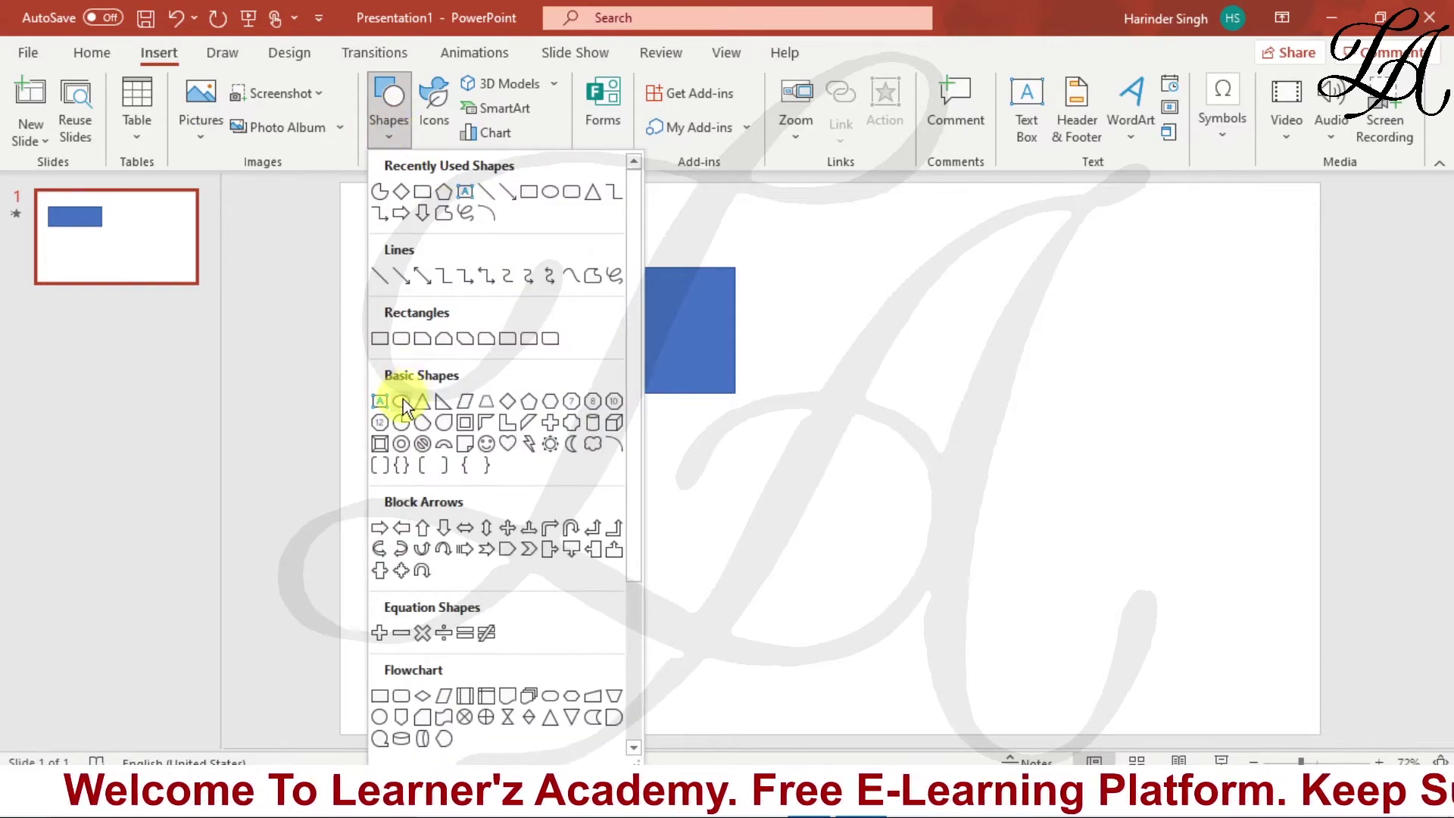
click(402, 402)
mouse_move(1053, 276)
mouse_down()
mouse_move(890, 388)
mouse_move(846, 380)
mouse_up()
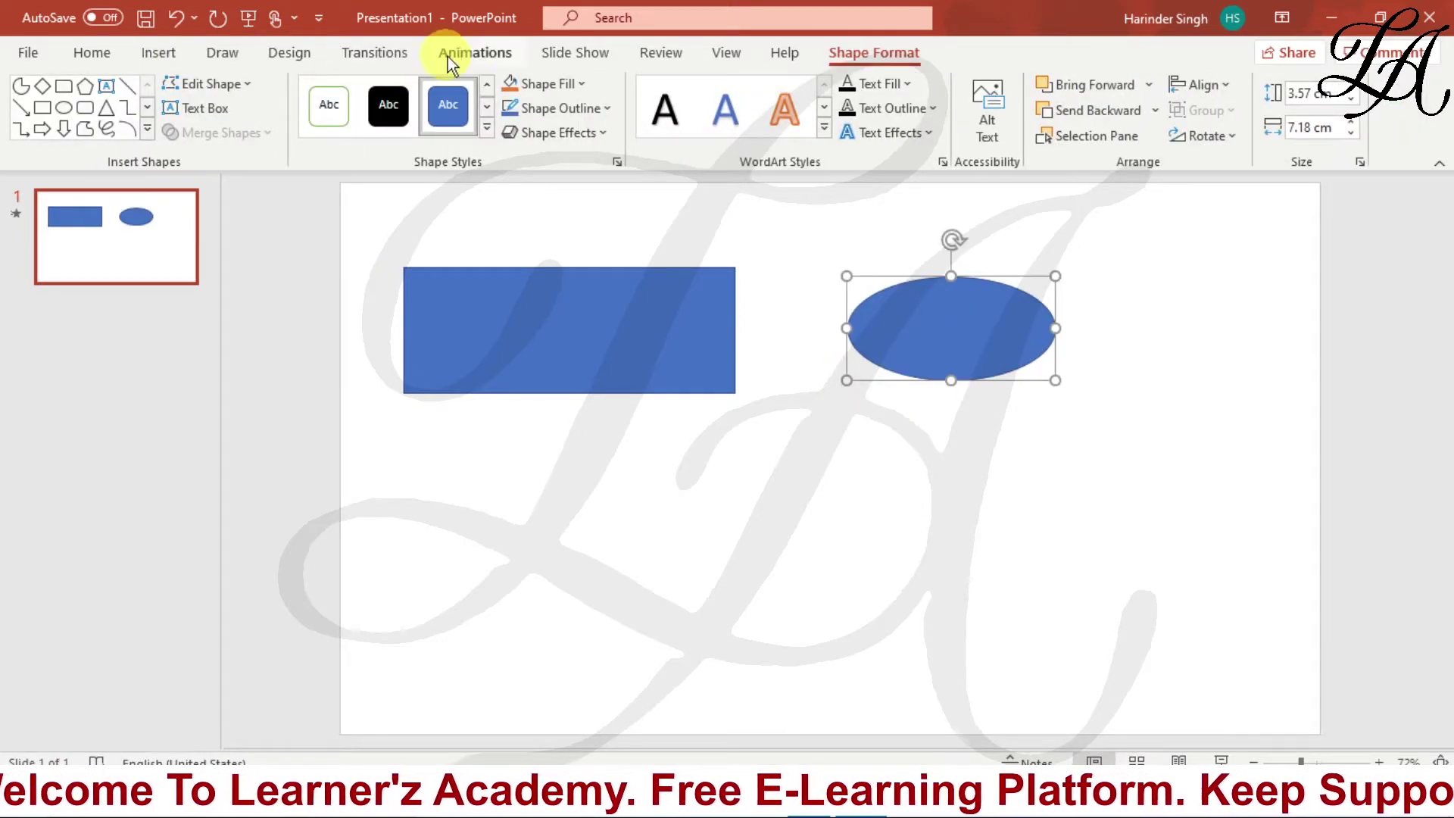
Step: Give the oval the Spin emphasis animation
click(474, 56)
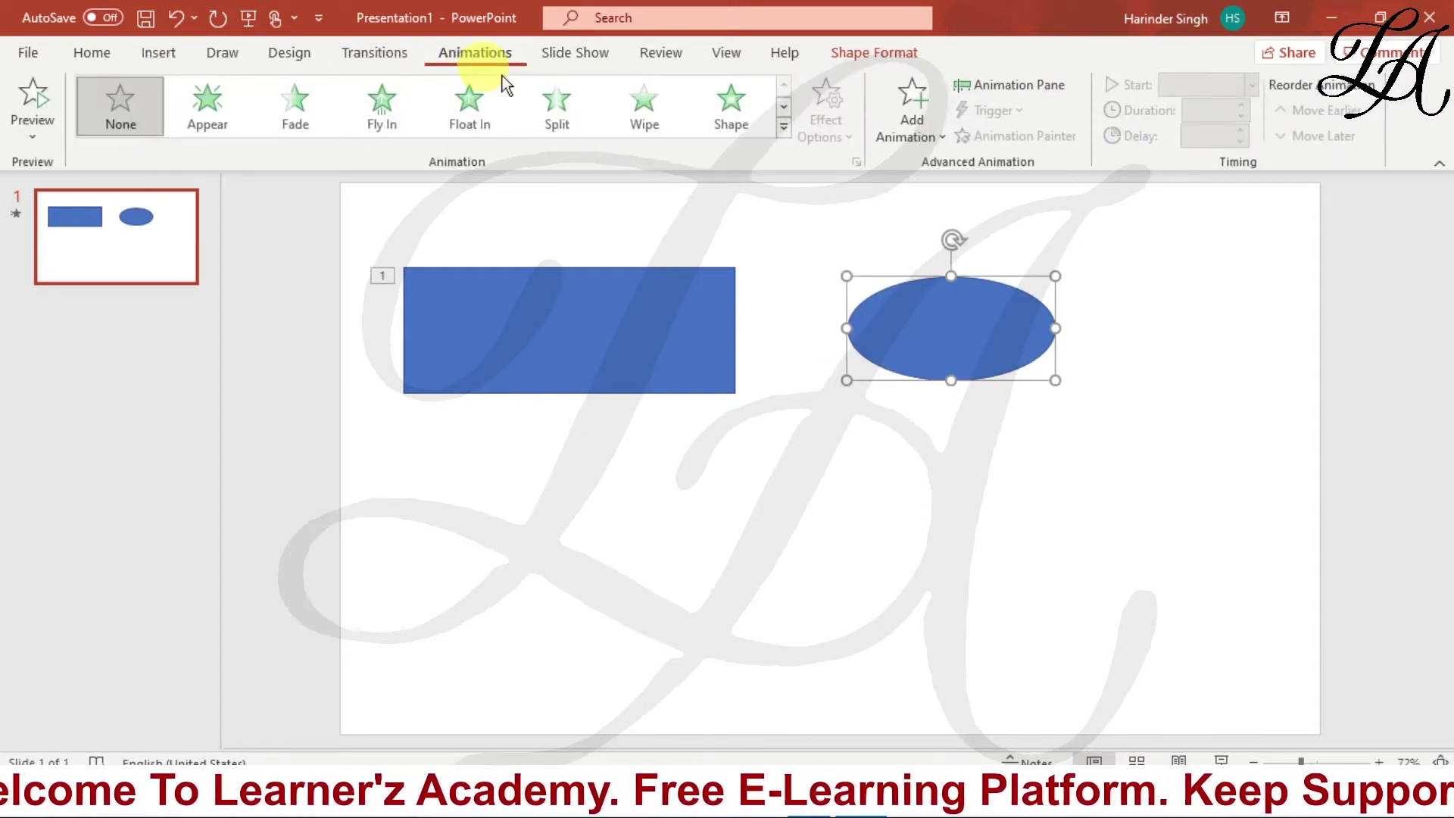
click(785, 129)
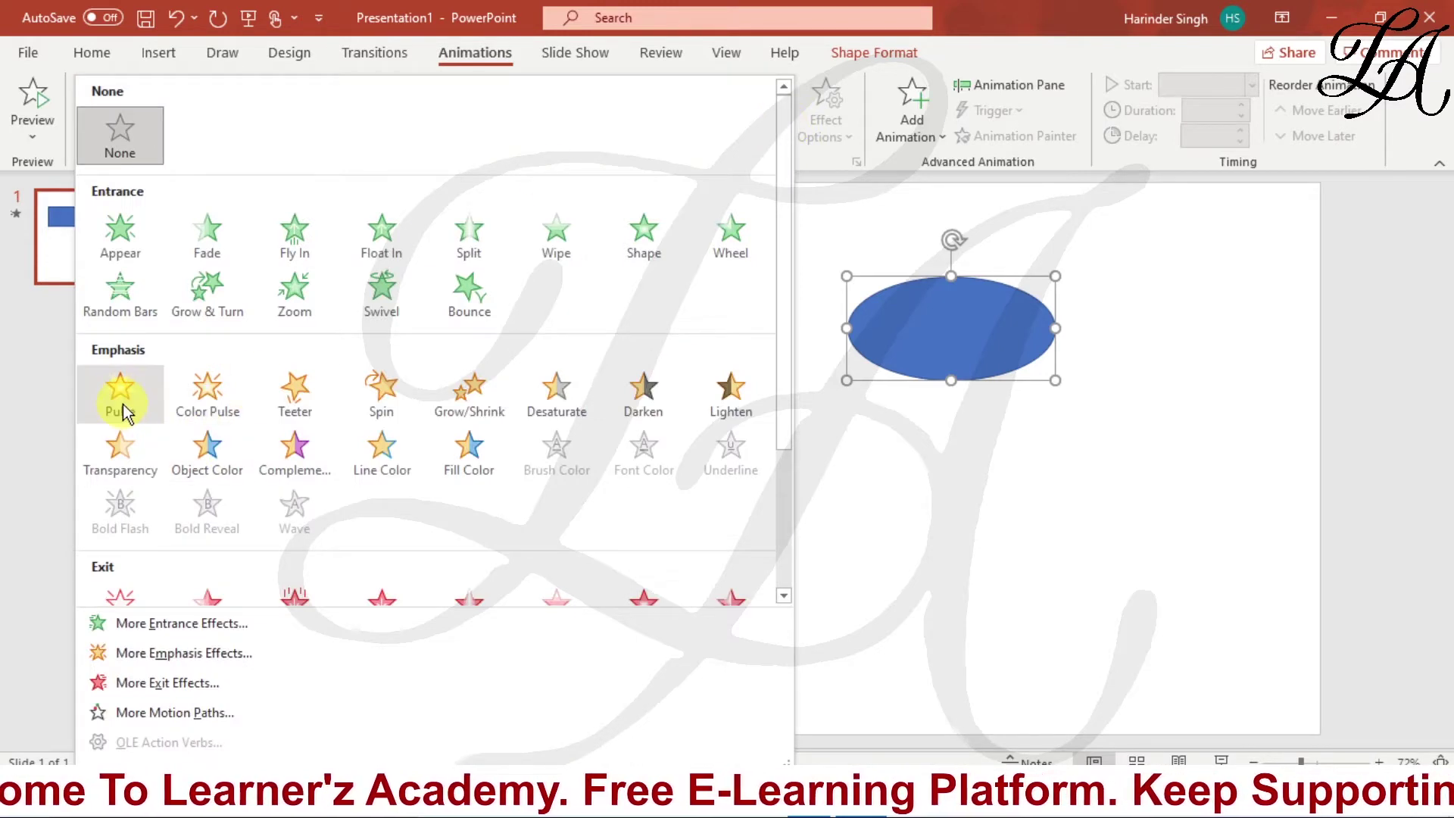
click(387, 407)
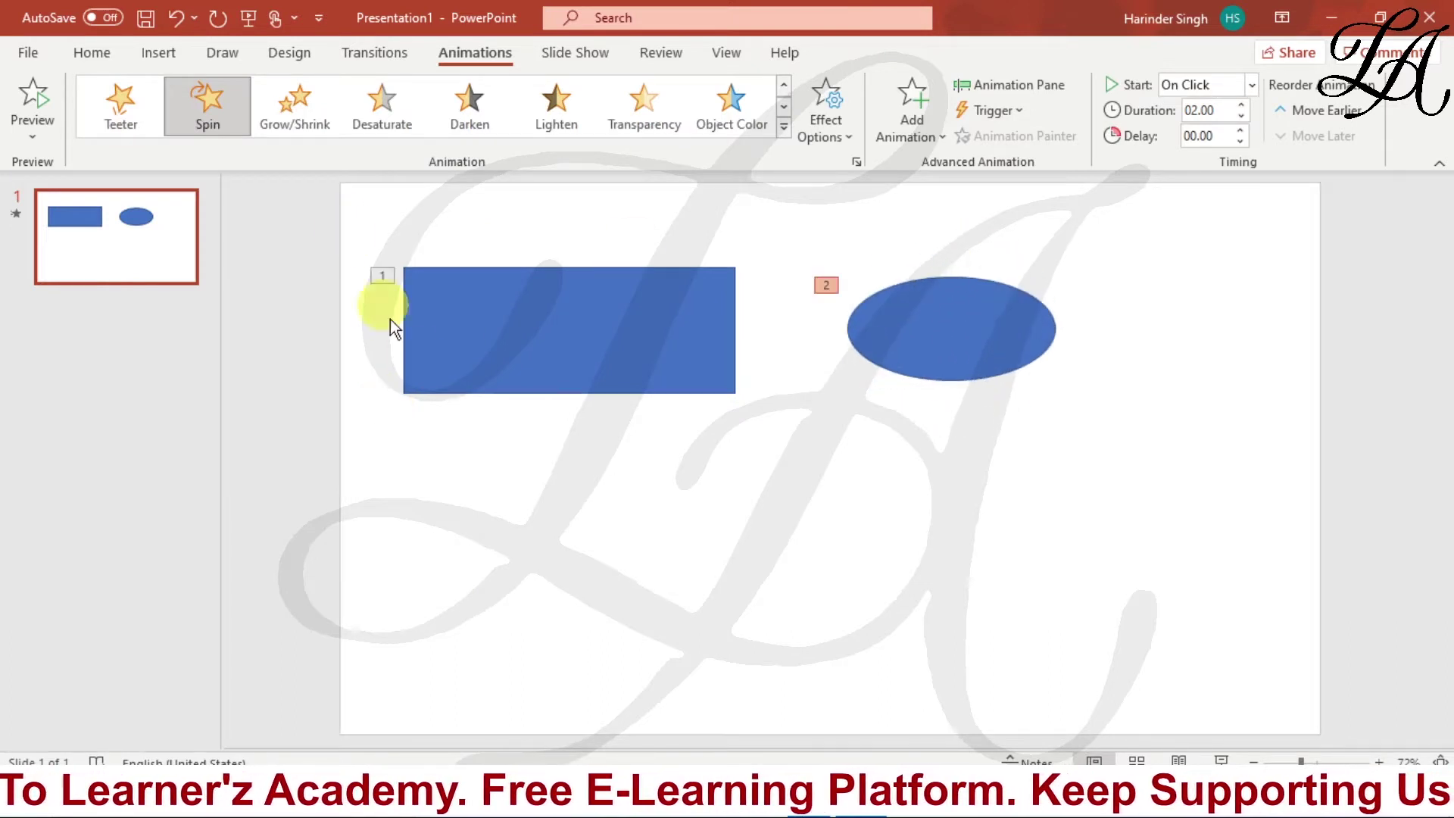
click(548, 565)
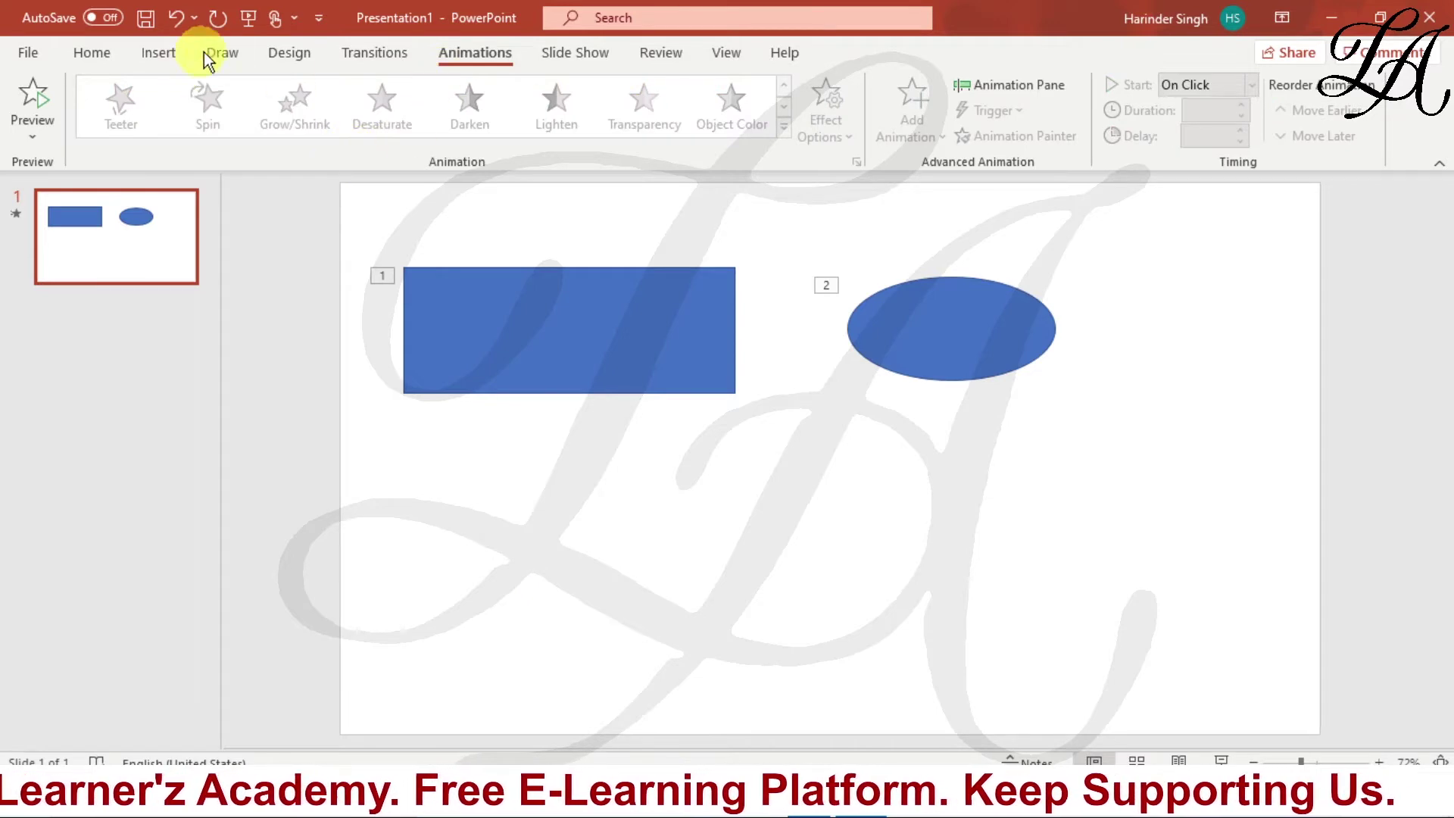
Step: Draw an isosceles triangle below the rectangle
click(169, 56)
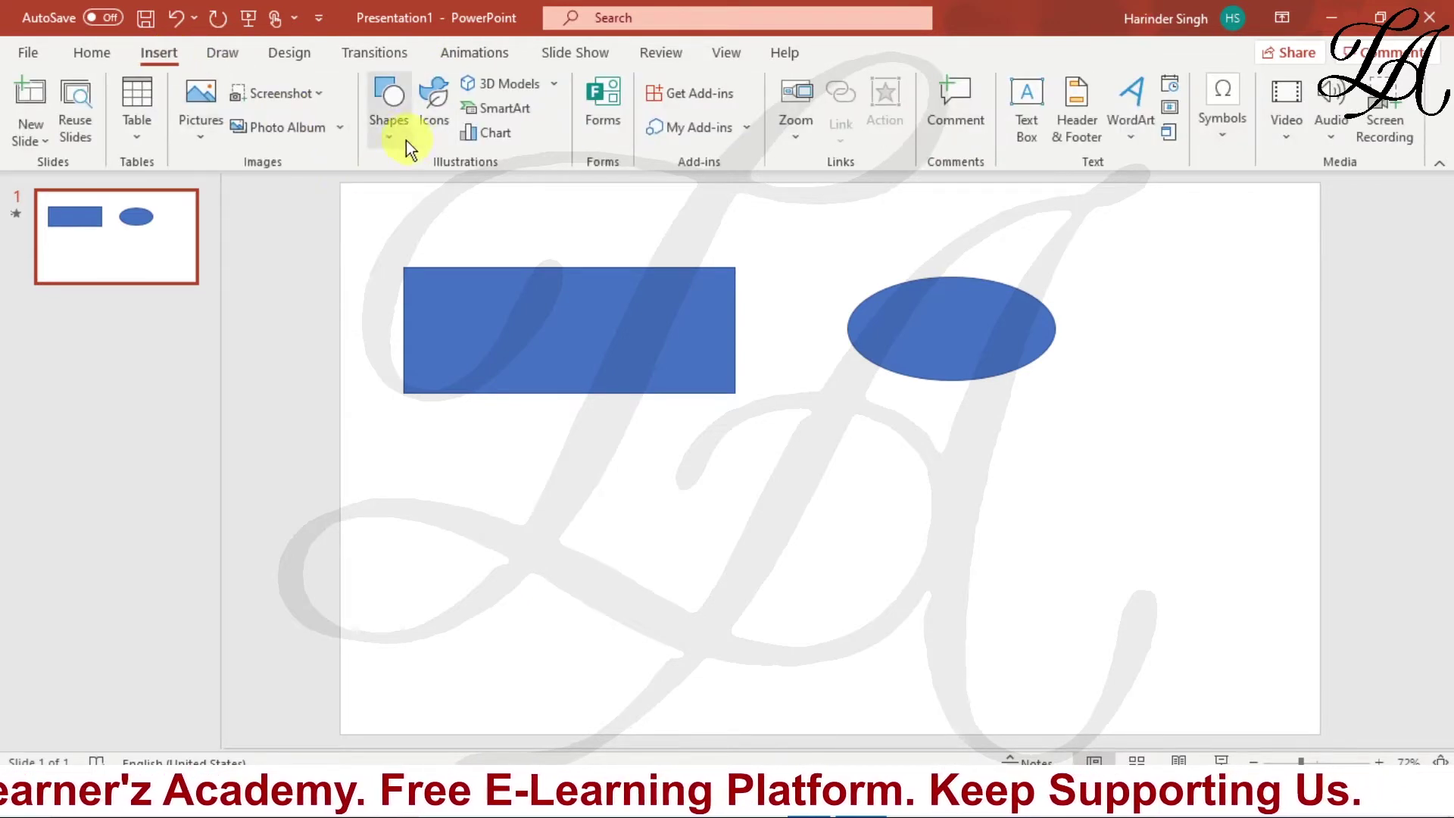
click(387, 140)
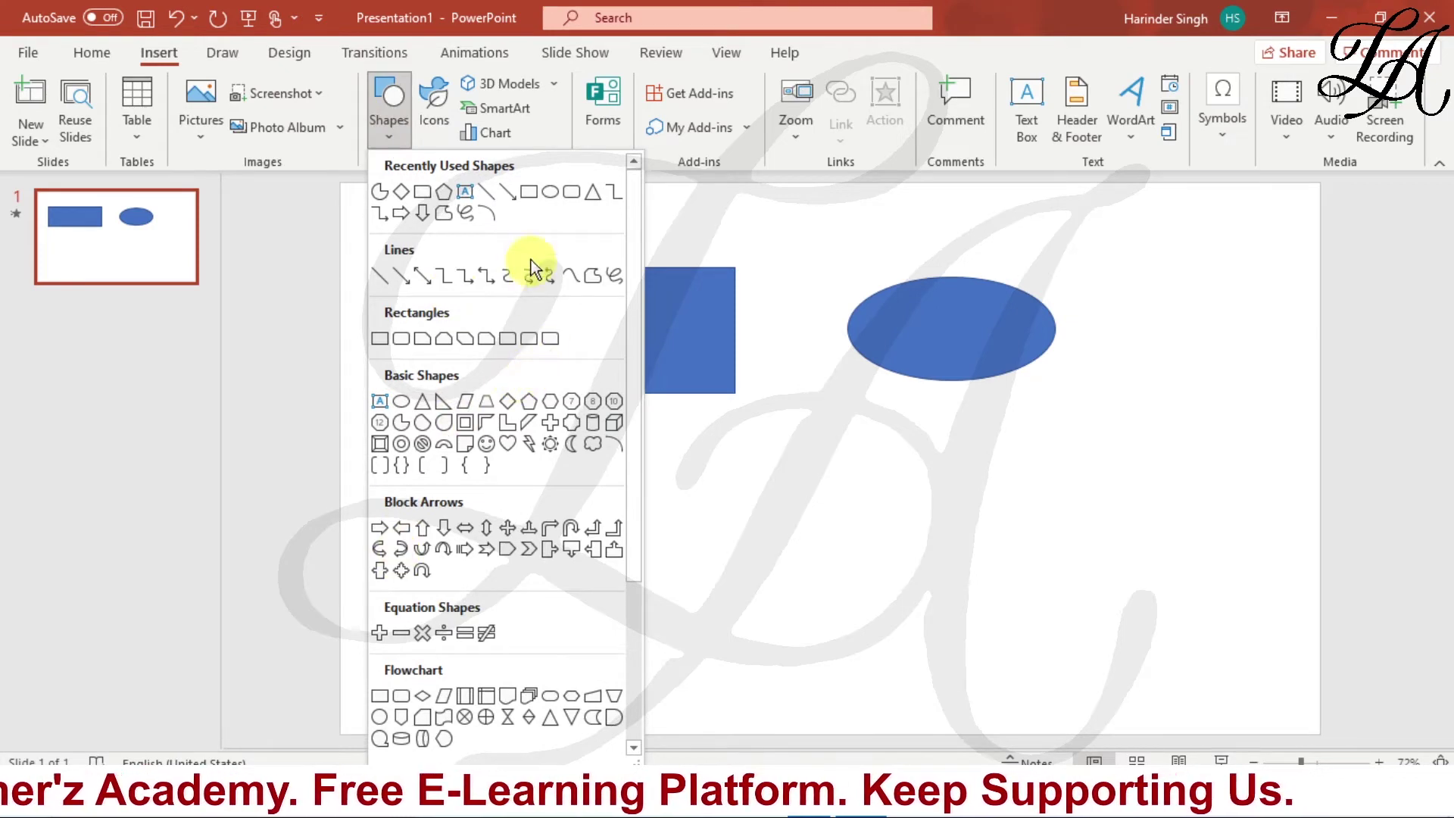
click(593, 192)
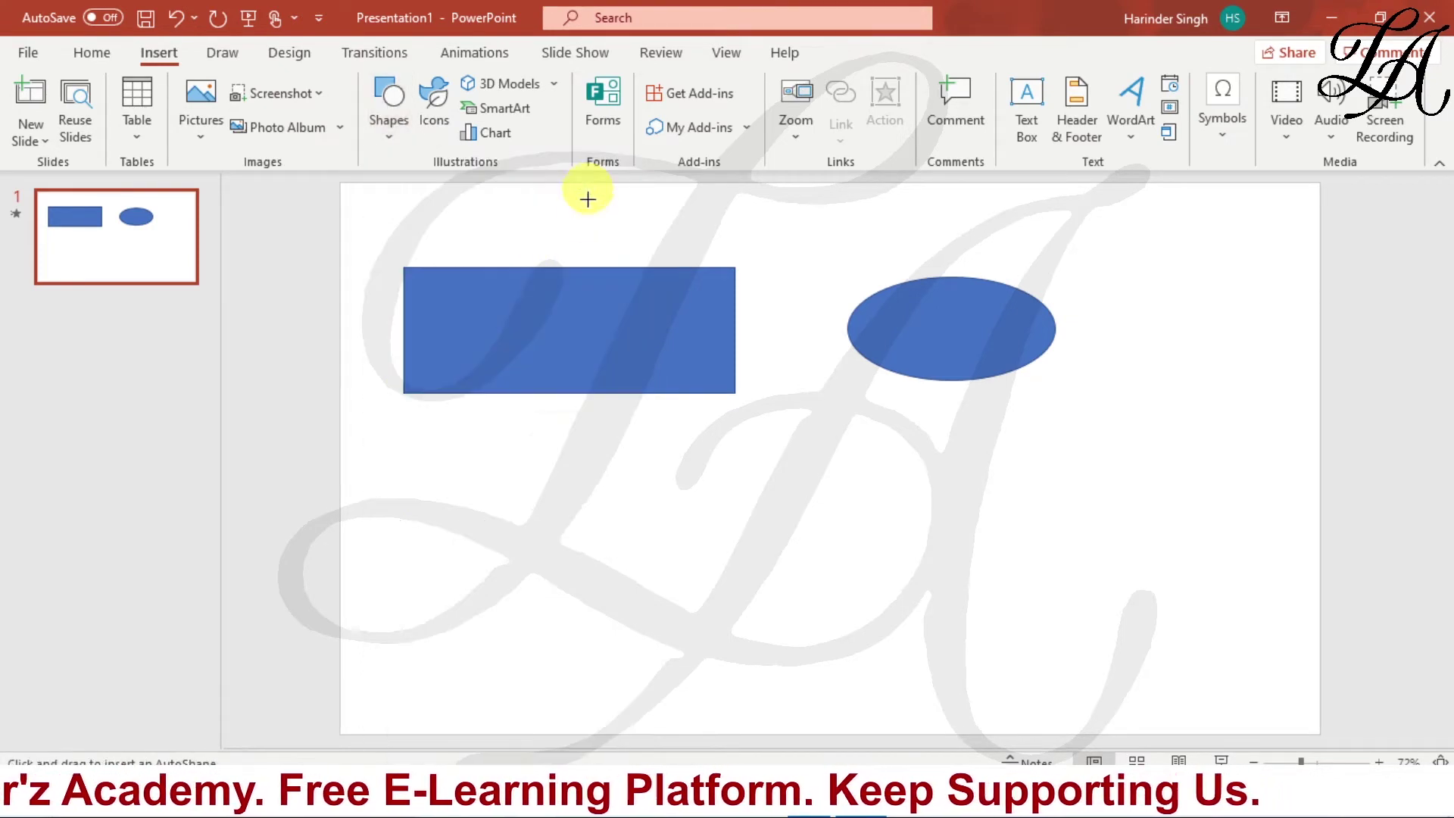
drag(560, 492, 385, 673)
Step: Give the triangle the Fly Out exit animation
click(484, 56)
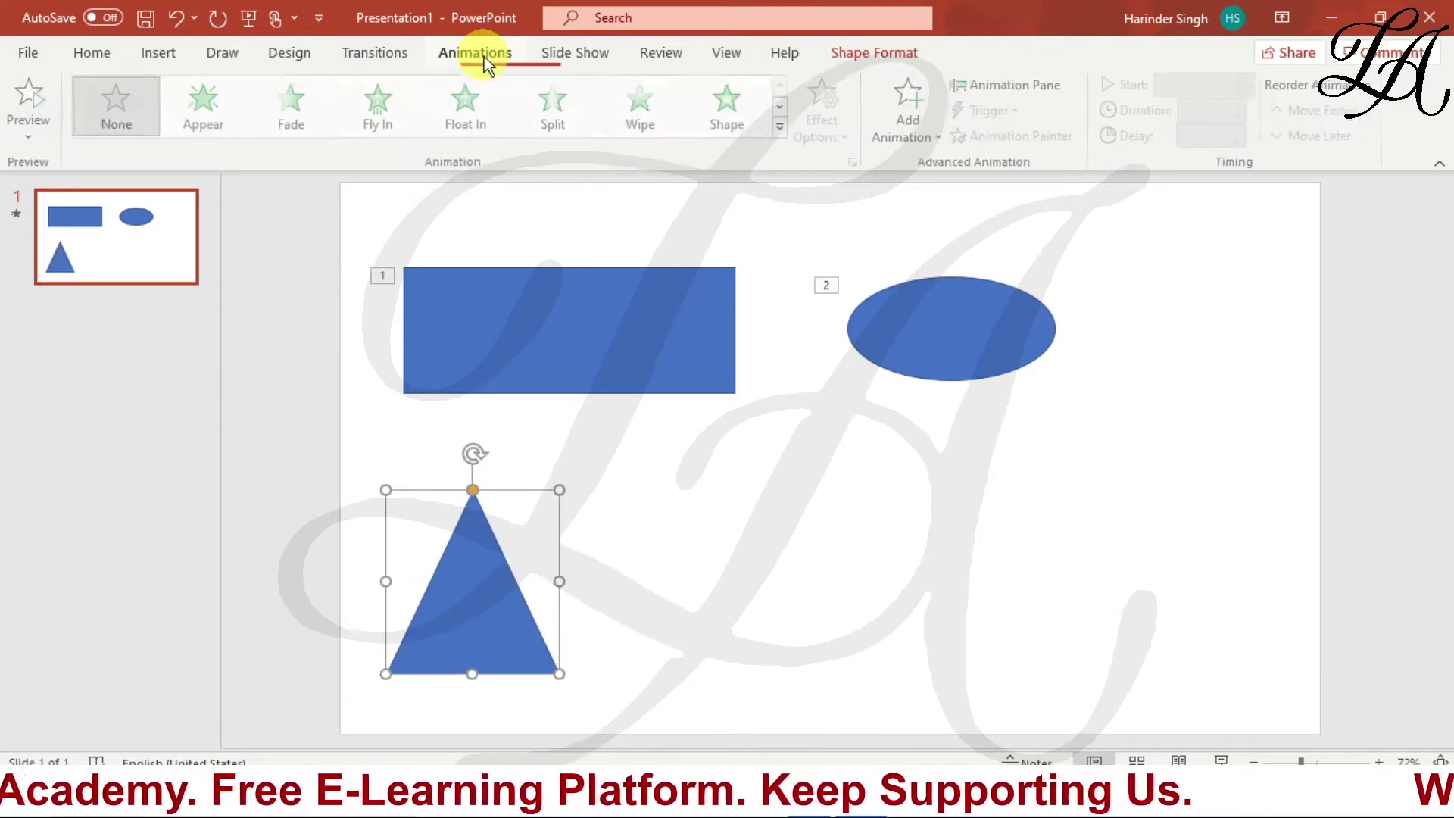
click(785, 127)
scroll(363, 356, down, 3)
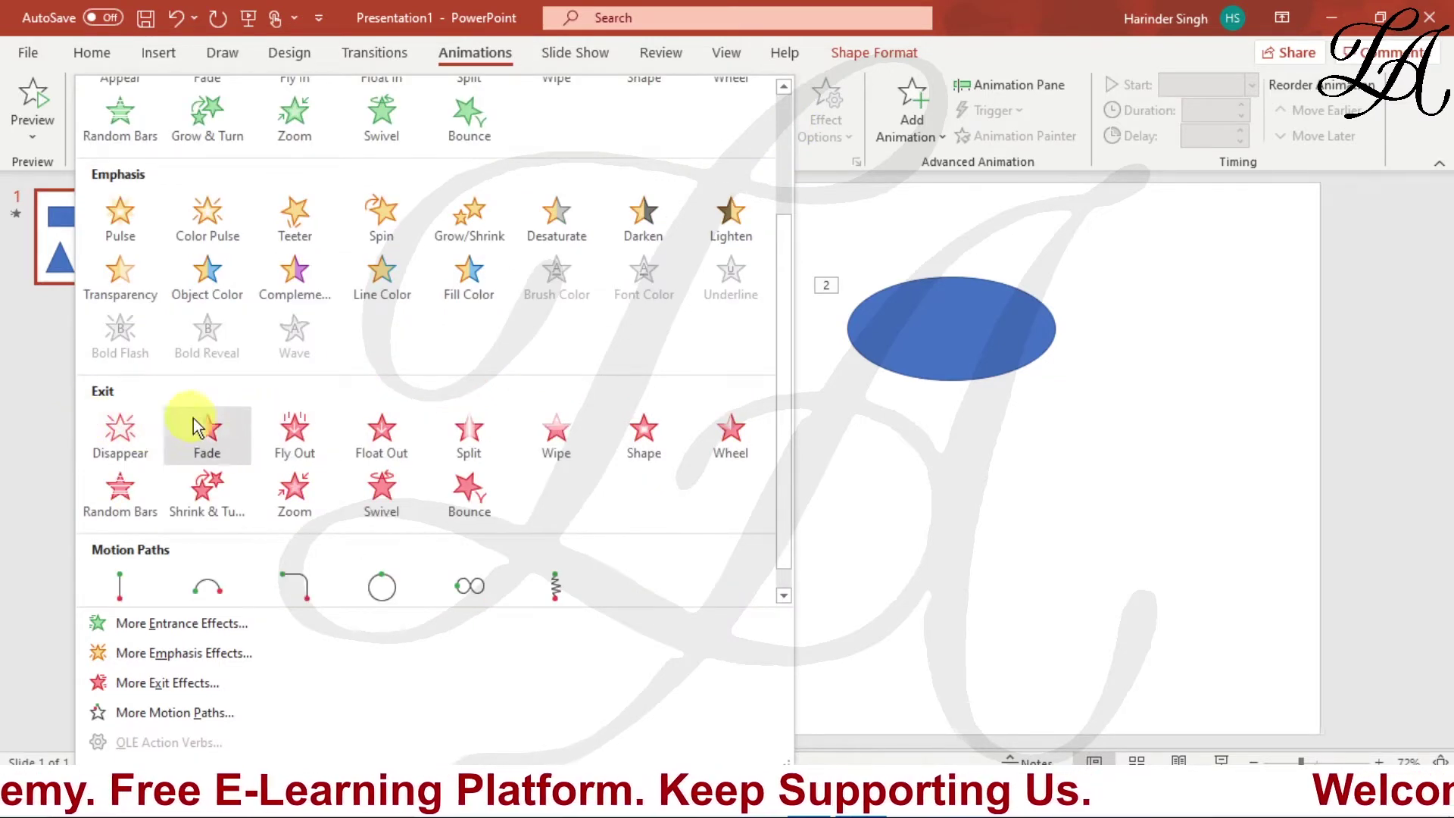
click(285, 443)
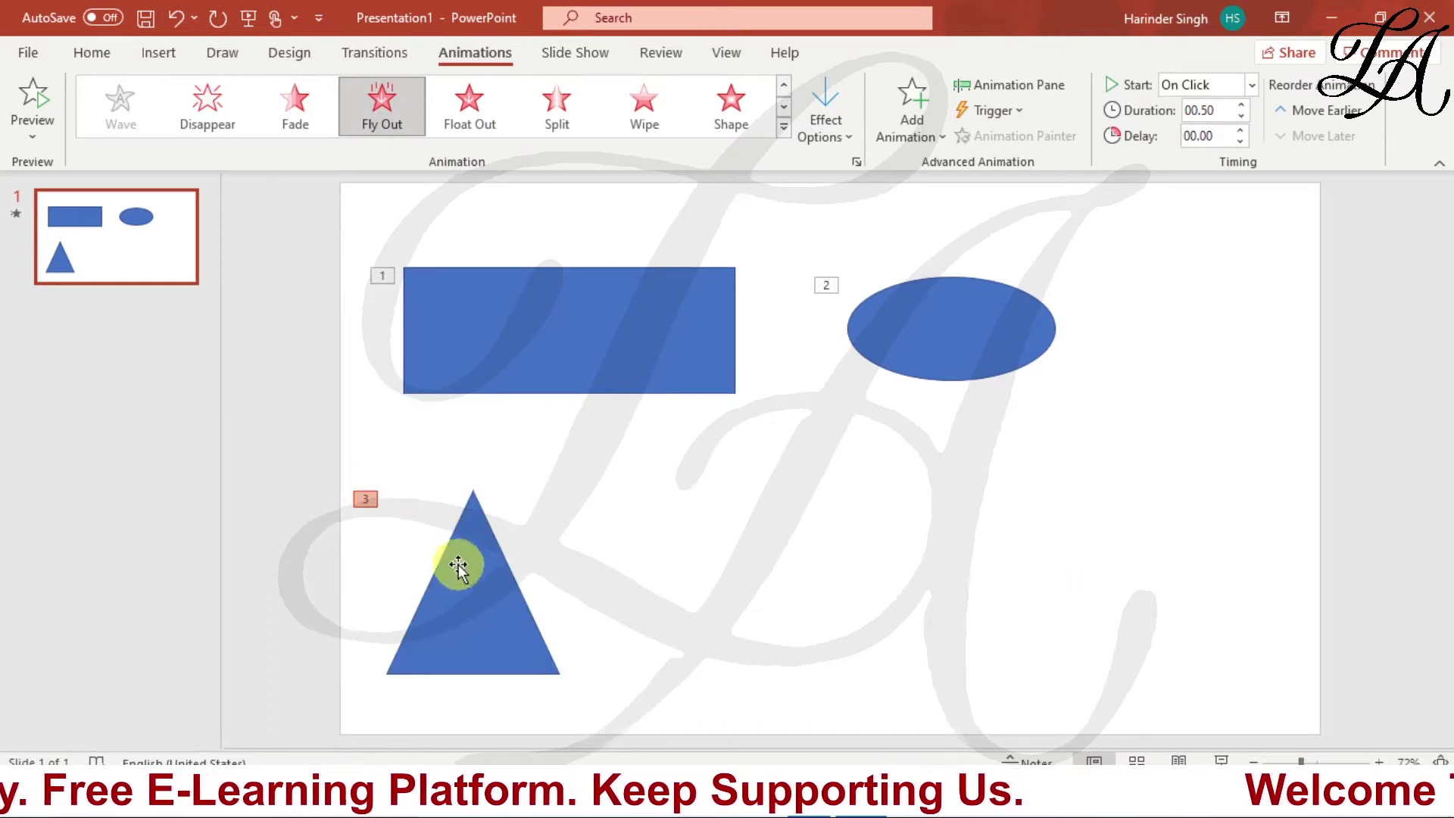
click(871, 530)
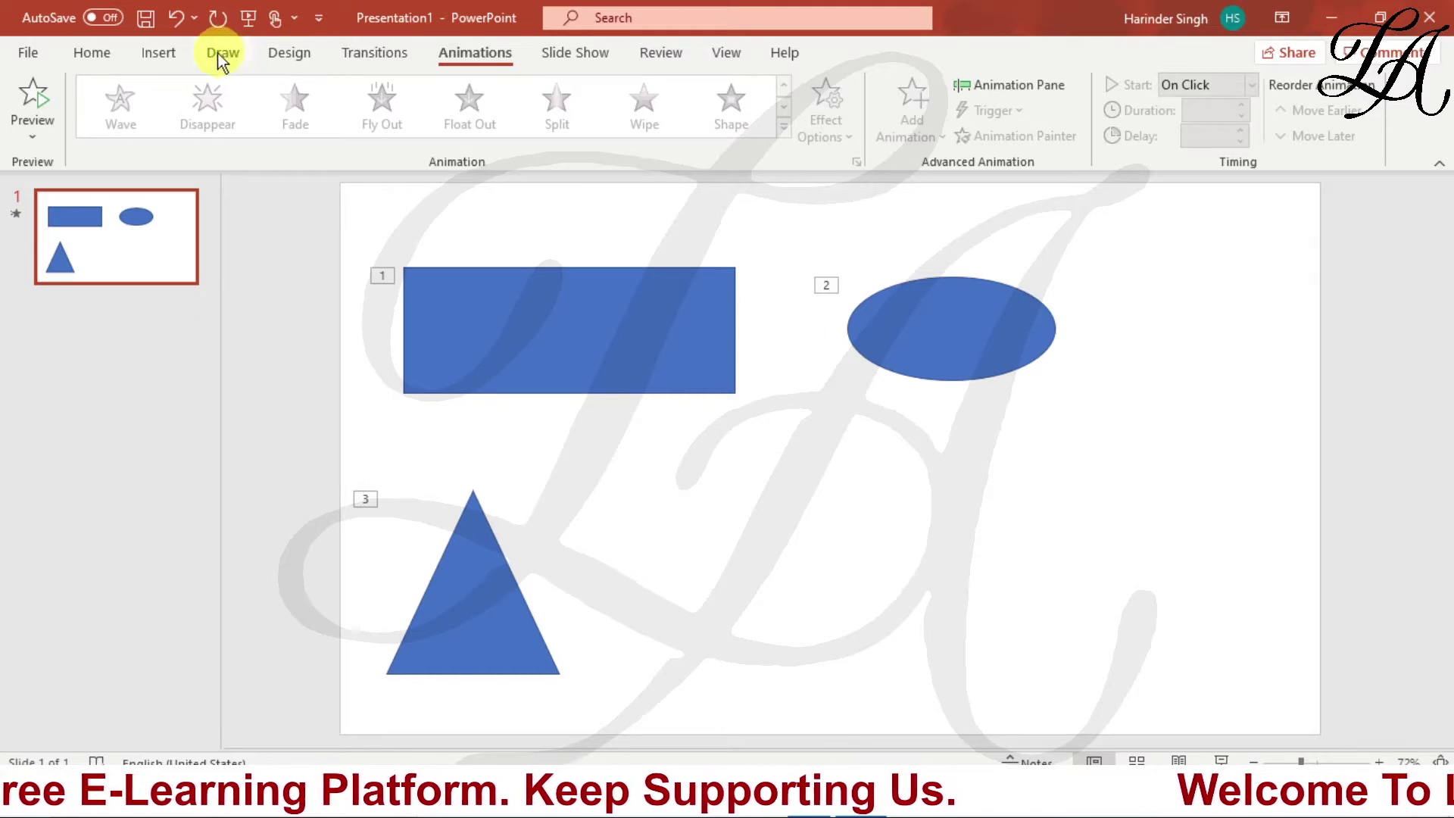
click(159, 54)
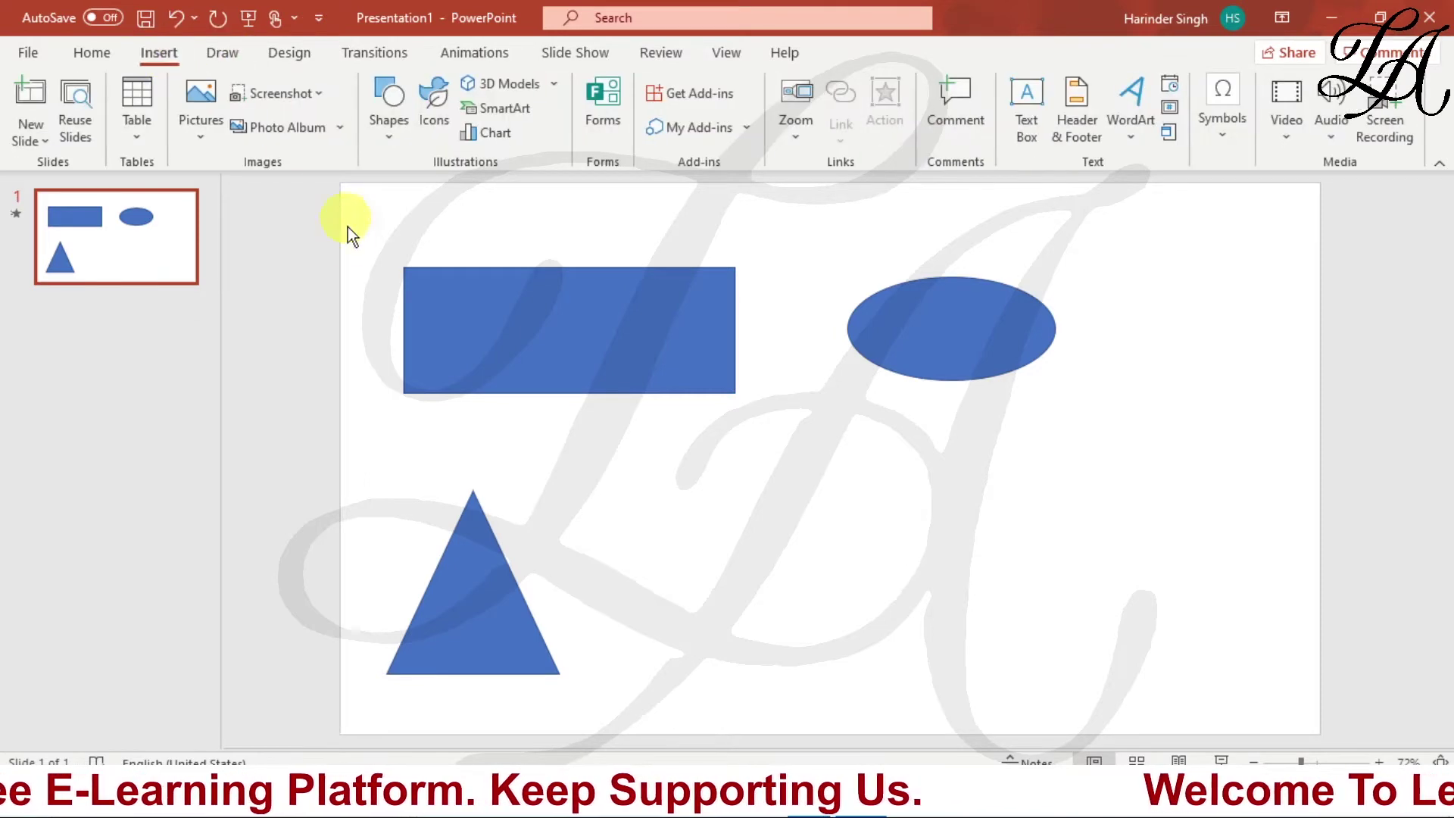
click(395, 125)
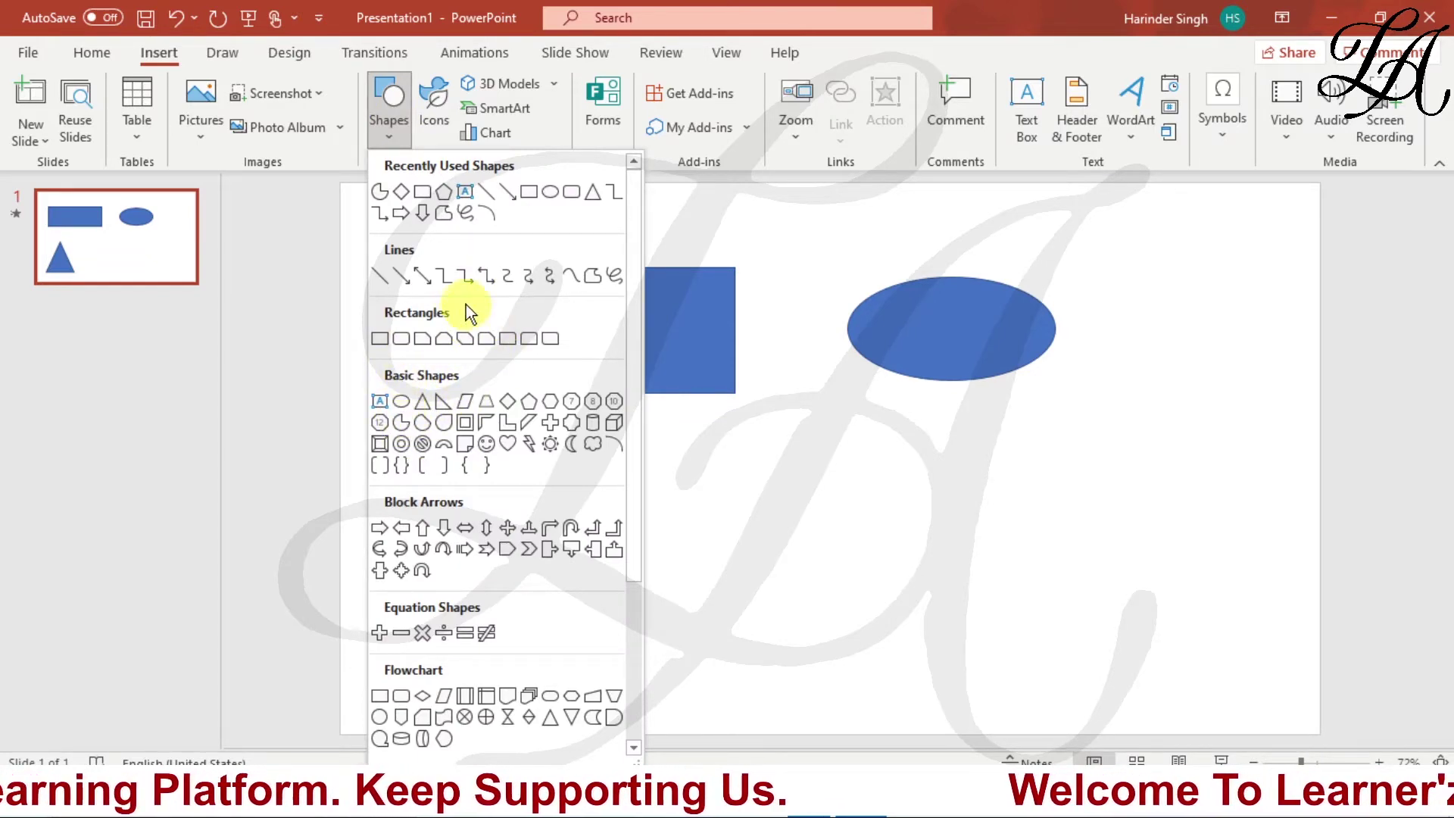
click(438, 193)
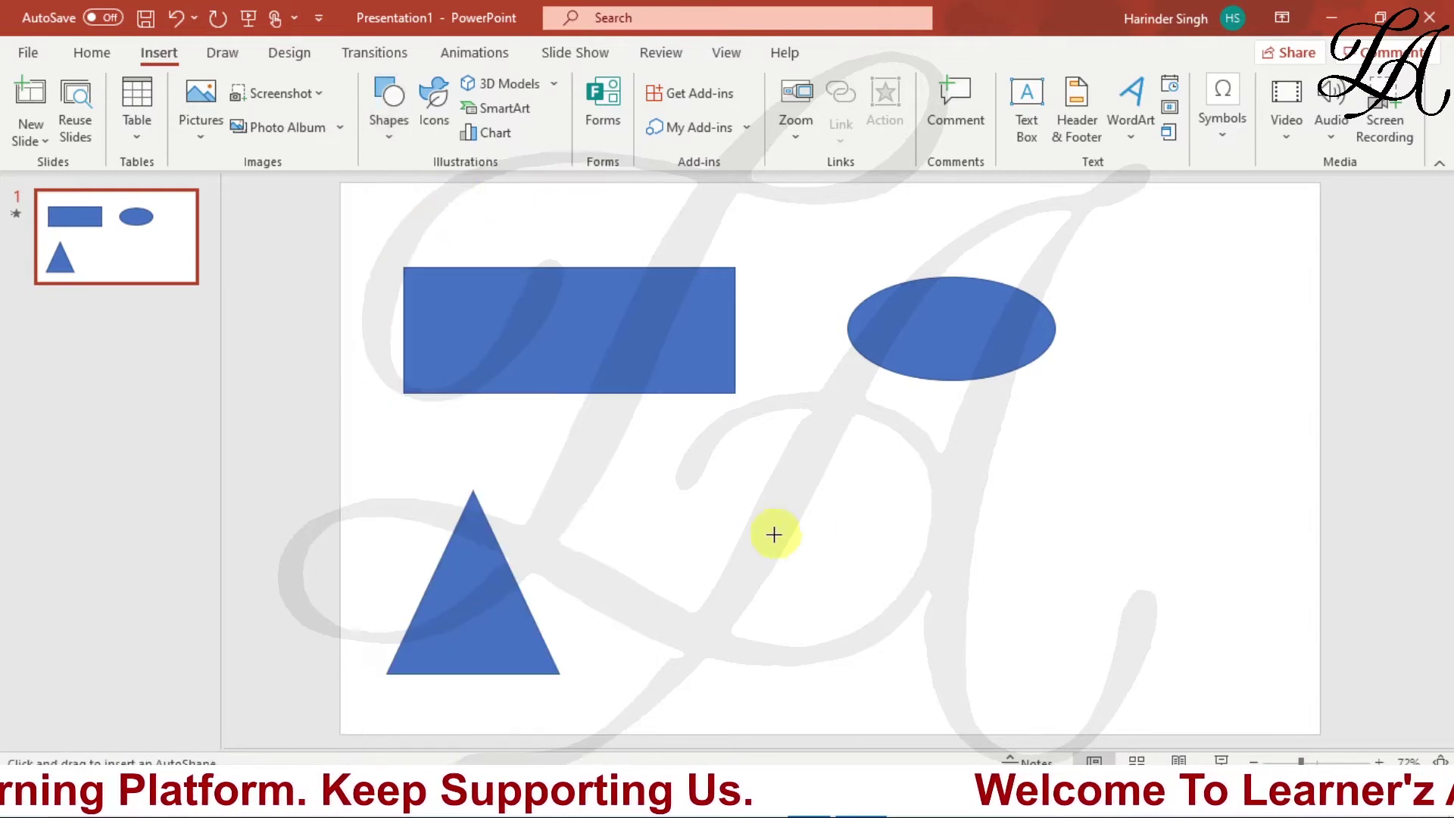
mouse_move(808, 505)
mouse_down()
mouse_move(624, 662)
mouse_move(636, 658)
mouse_up()
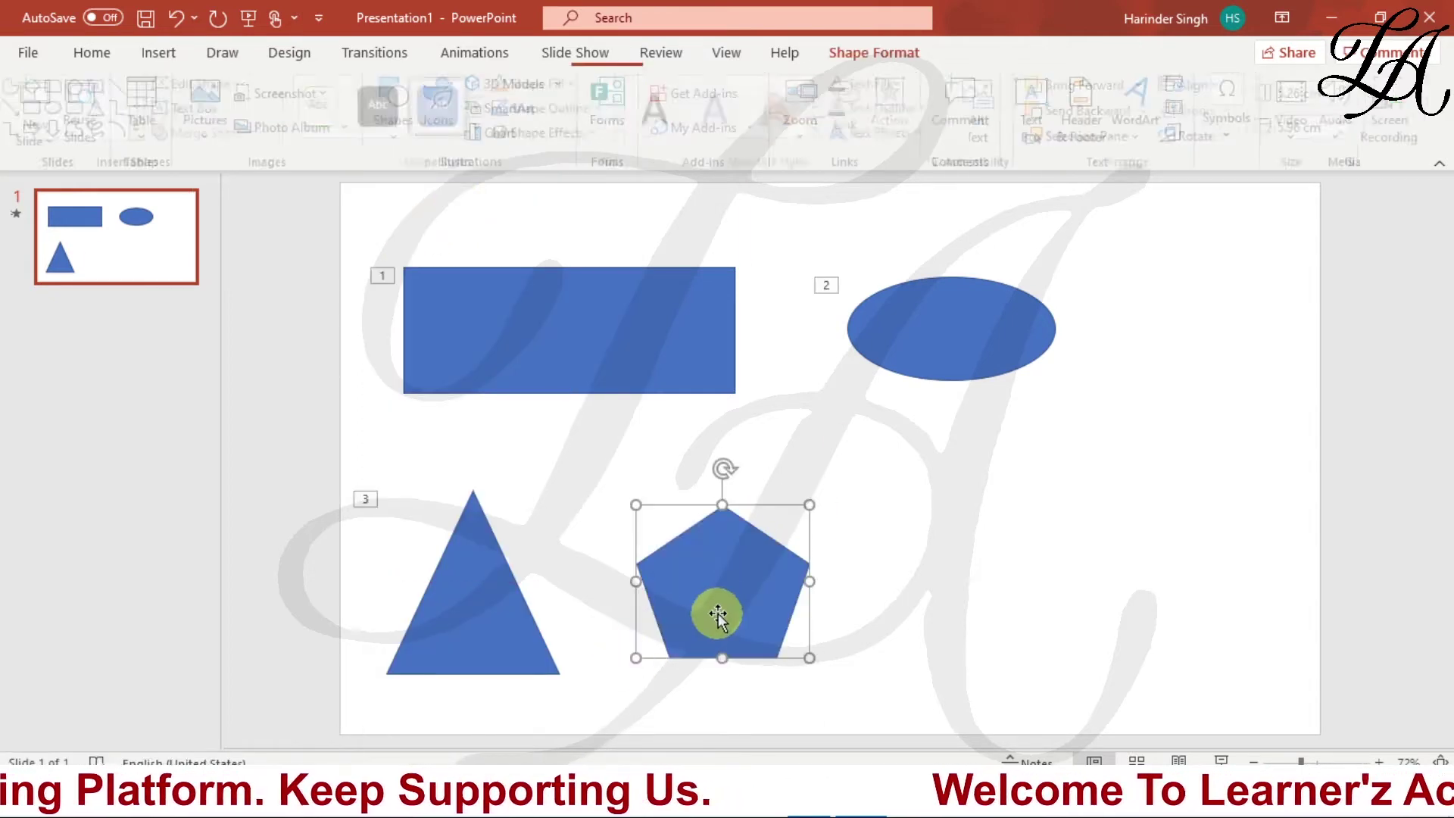
click(462, 50)
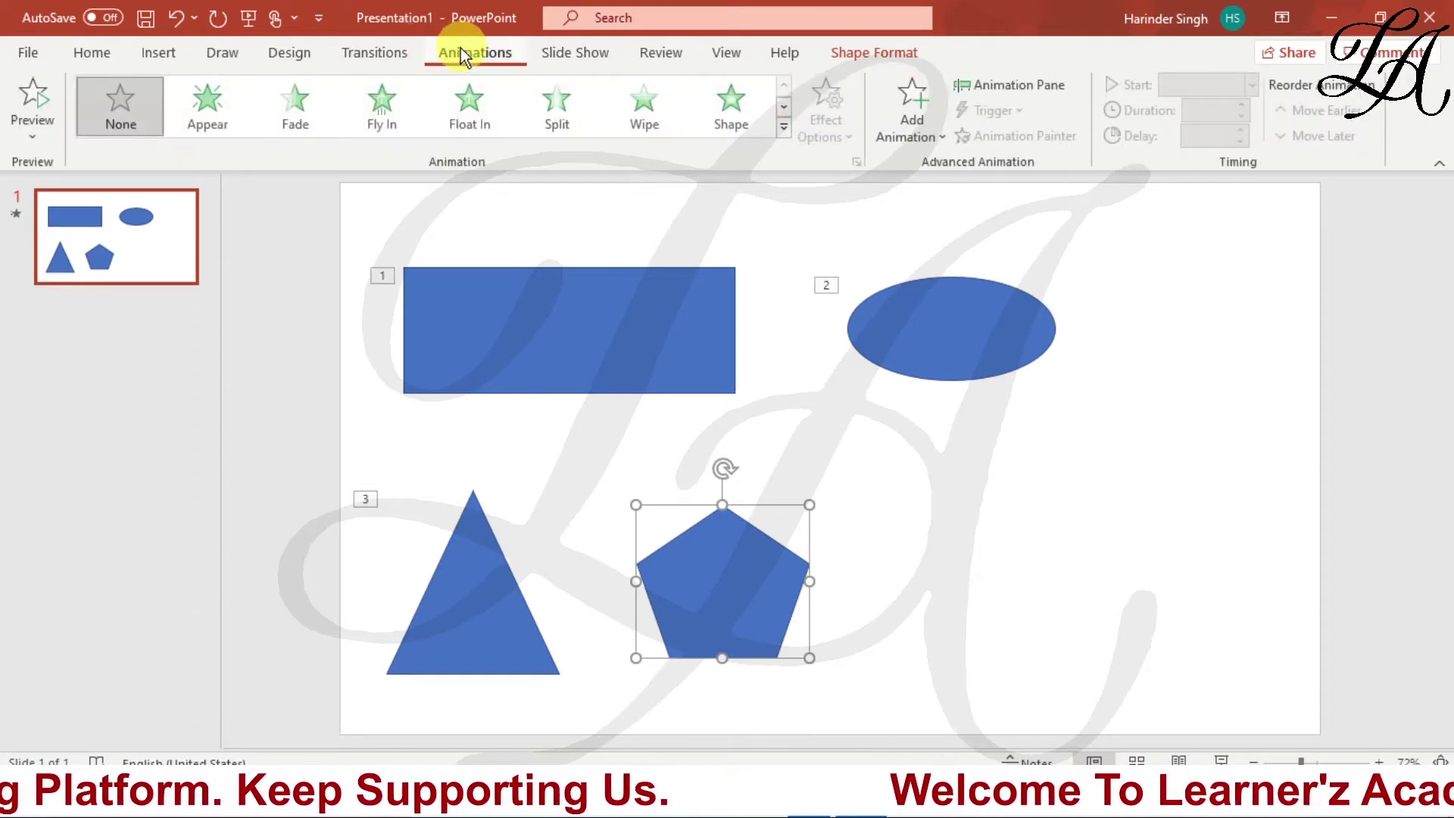
click(783, 127)
scroll(466, 510, down, 3)
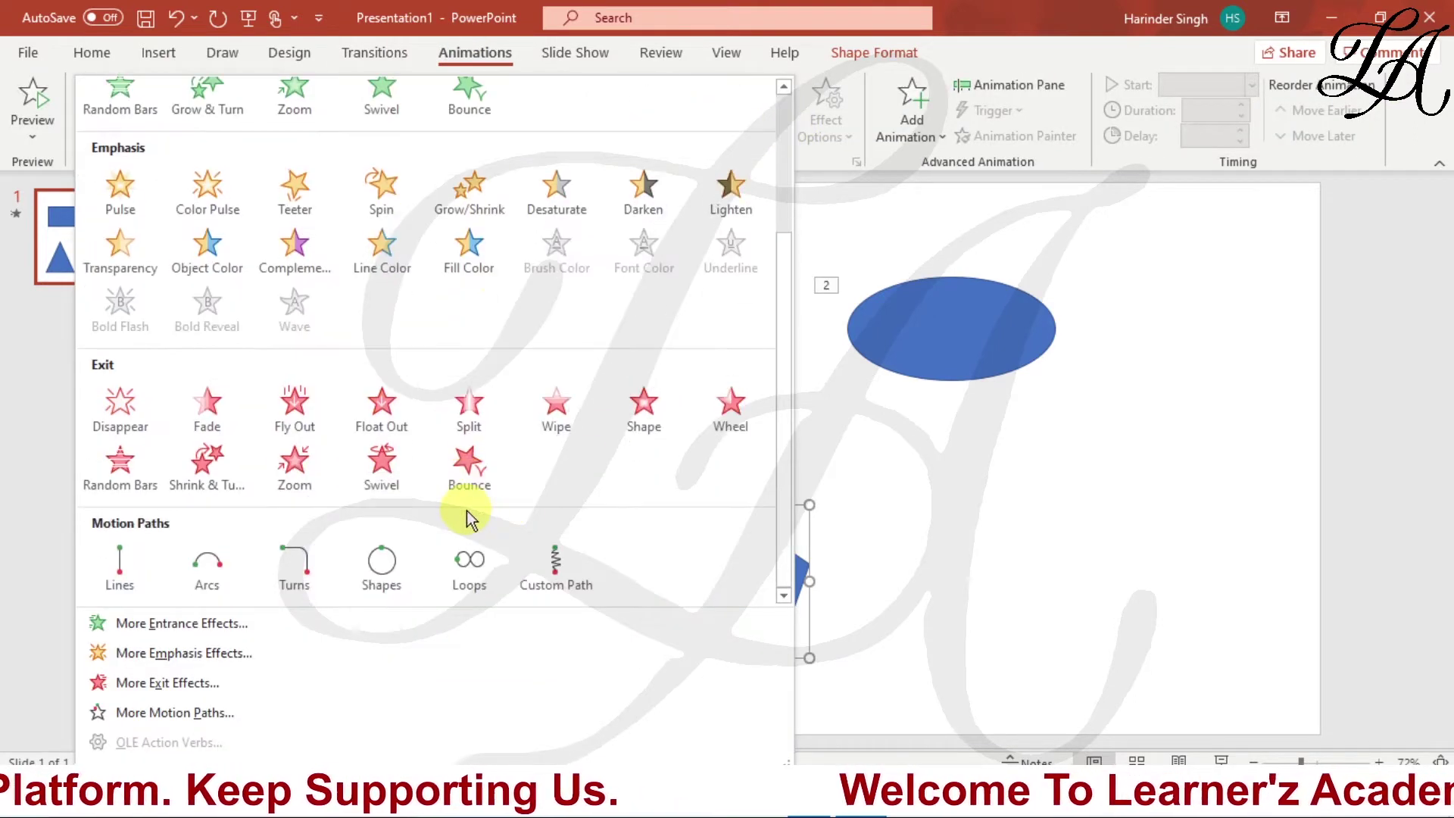
click(201, 567)
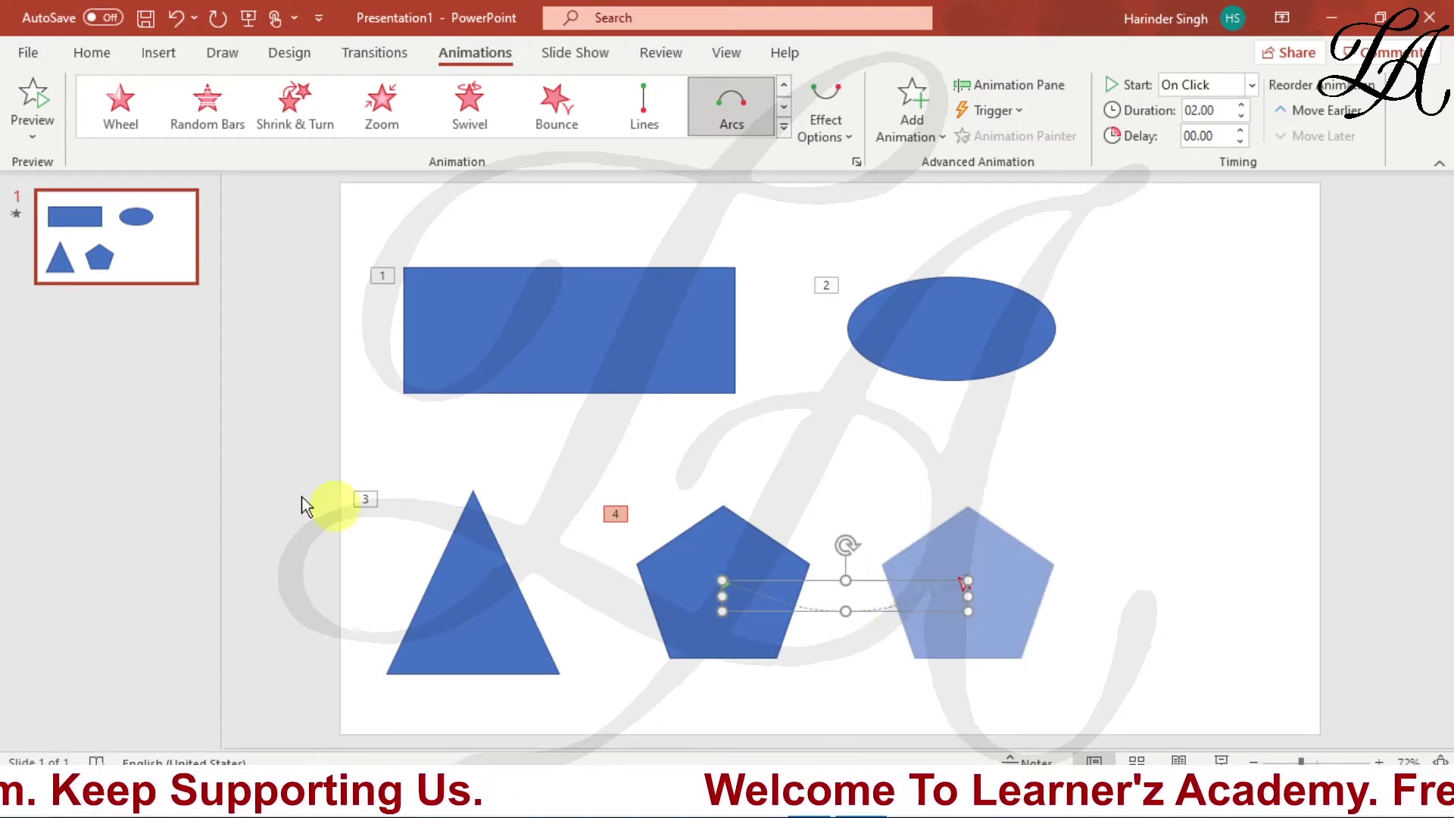
click(27, 136)
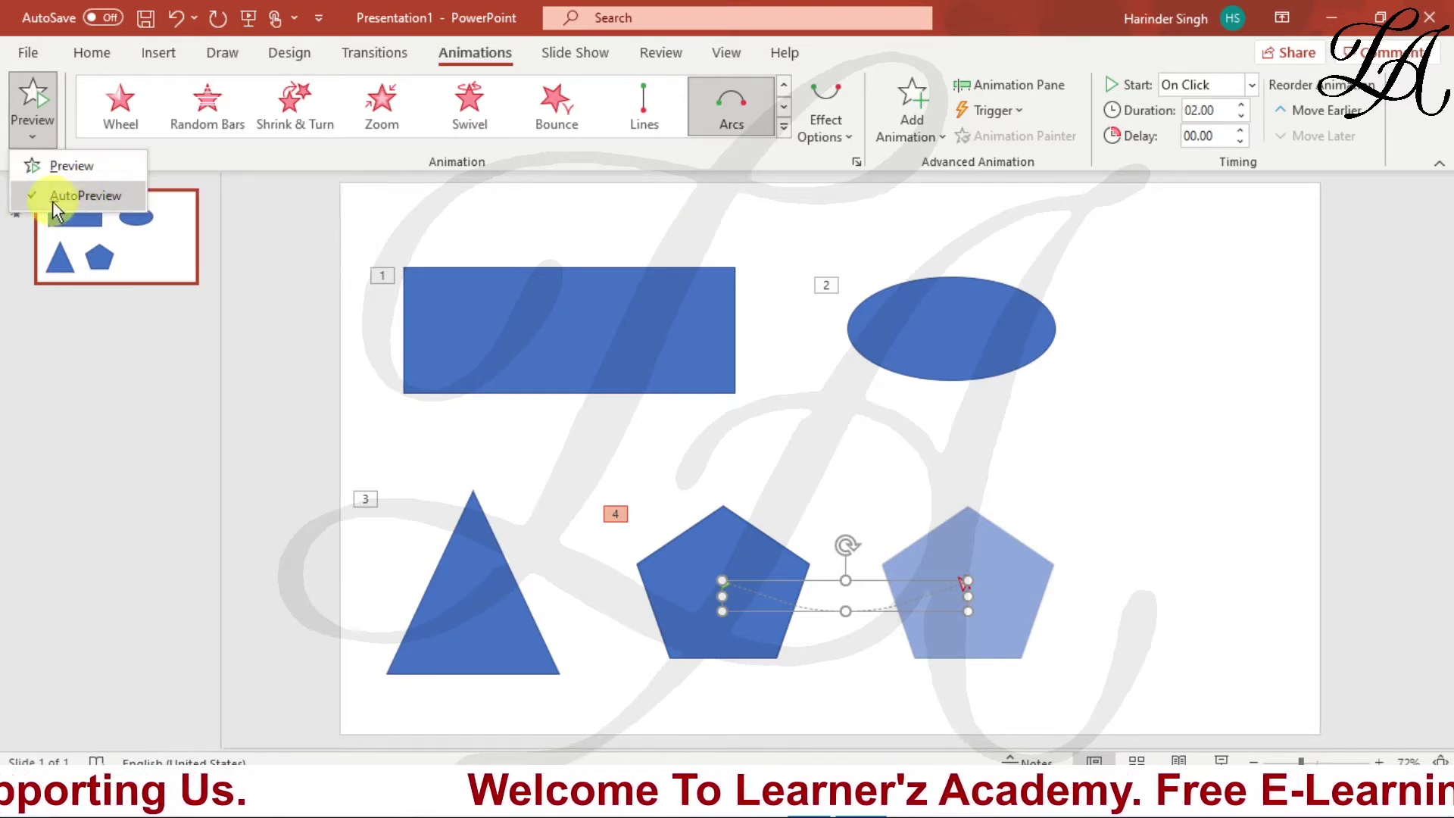
click(97, 198)
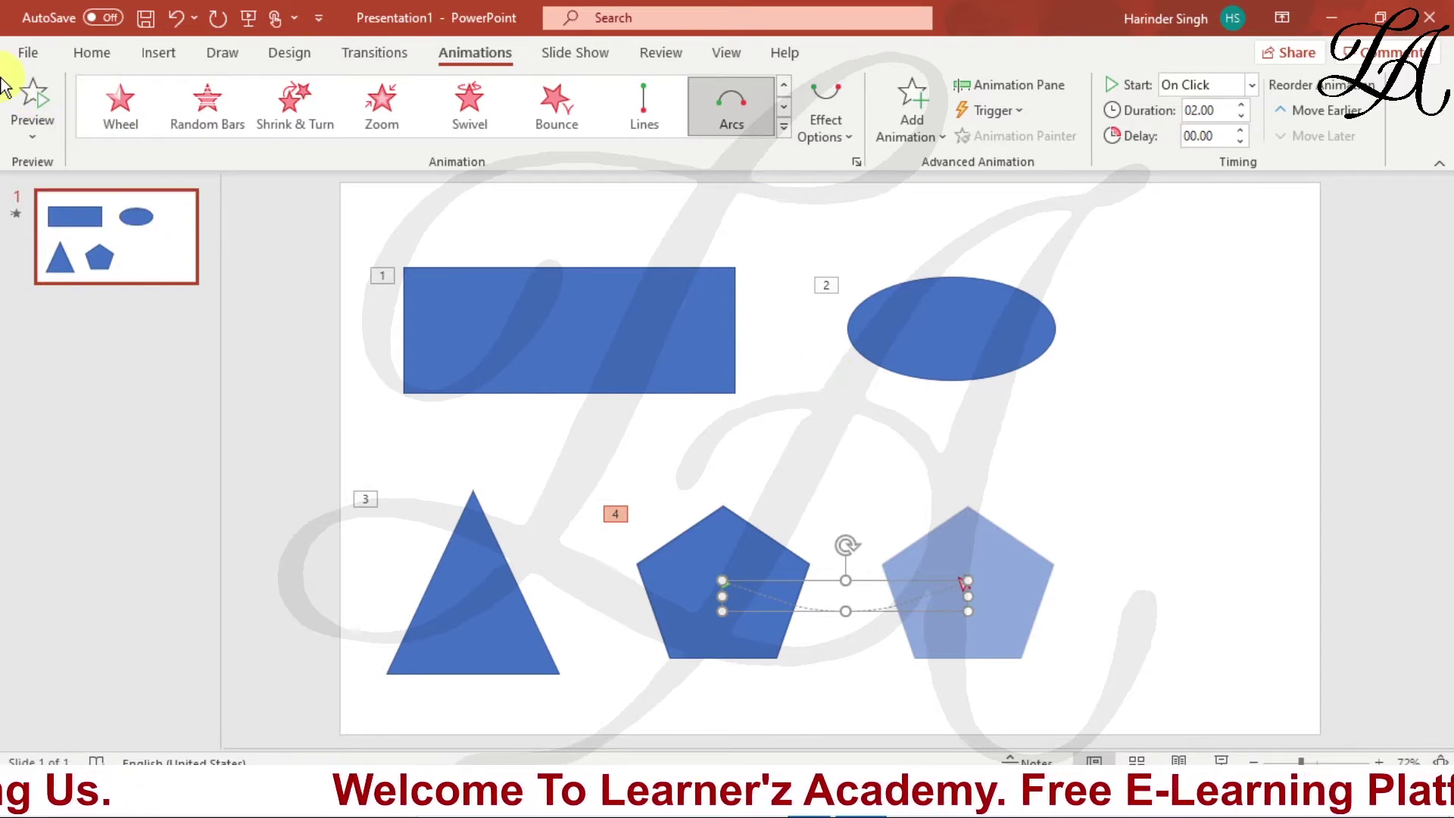
click(34, 133)
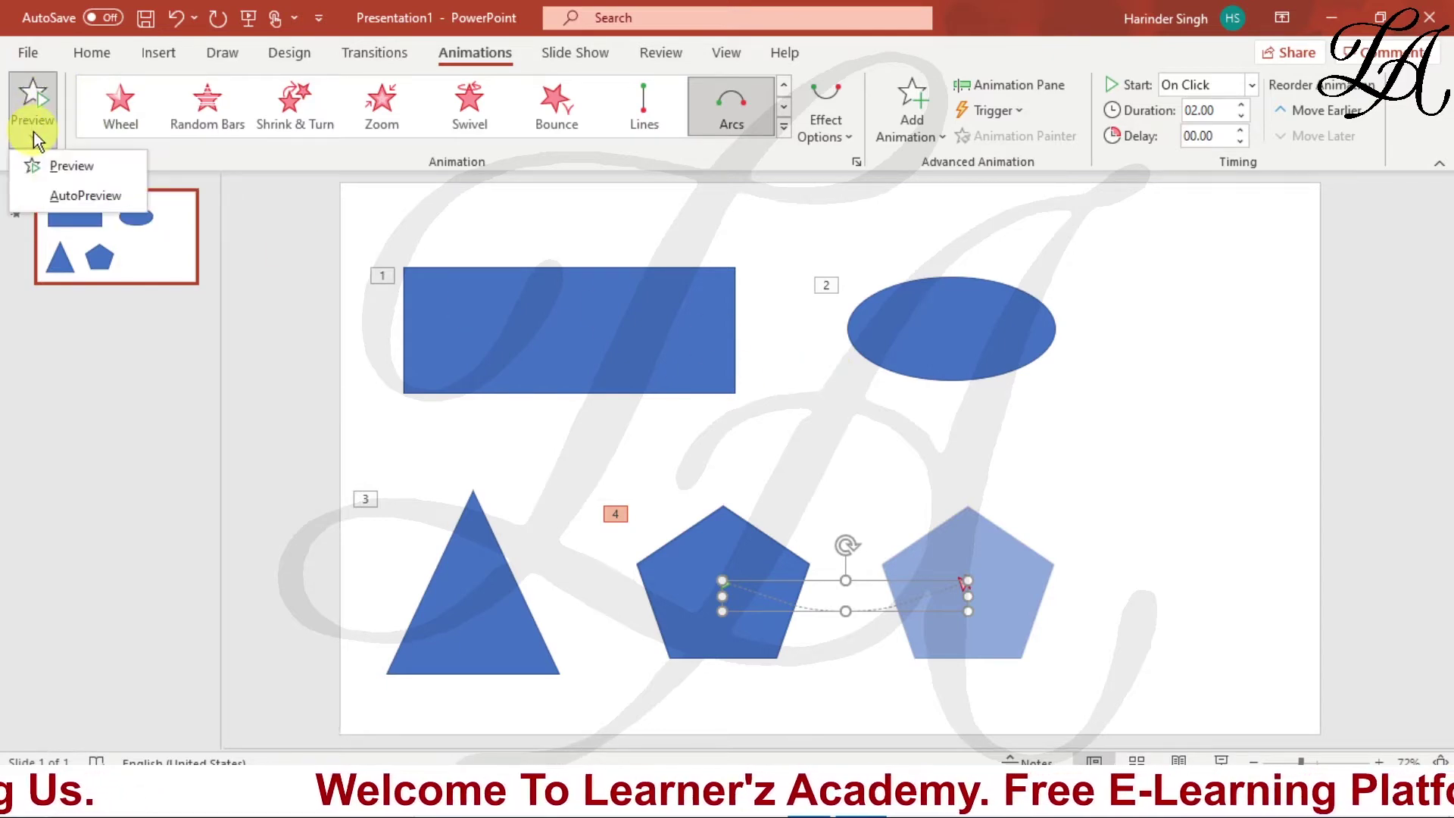
click(29, 194)
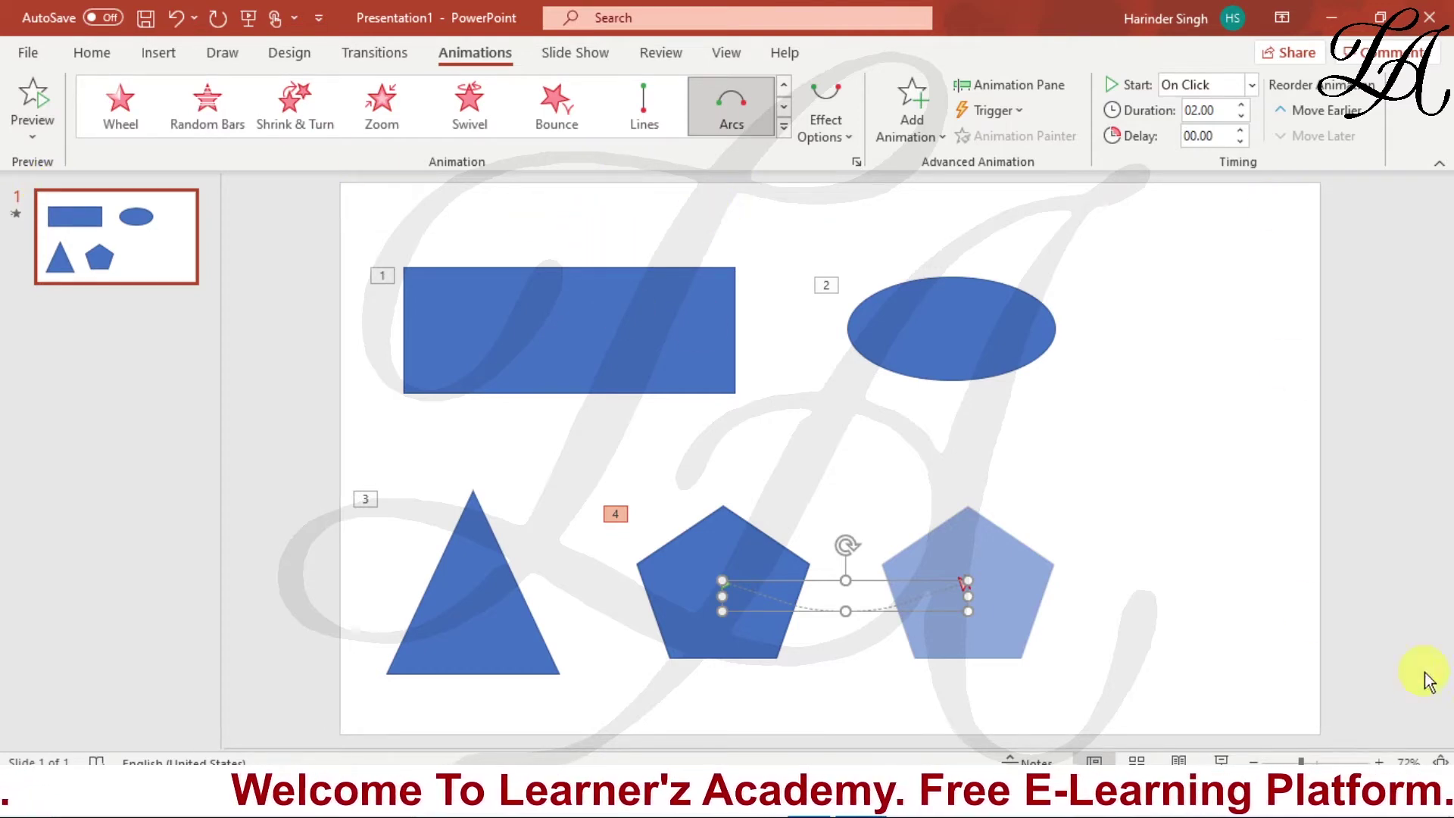
click(1221, 758)
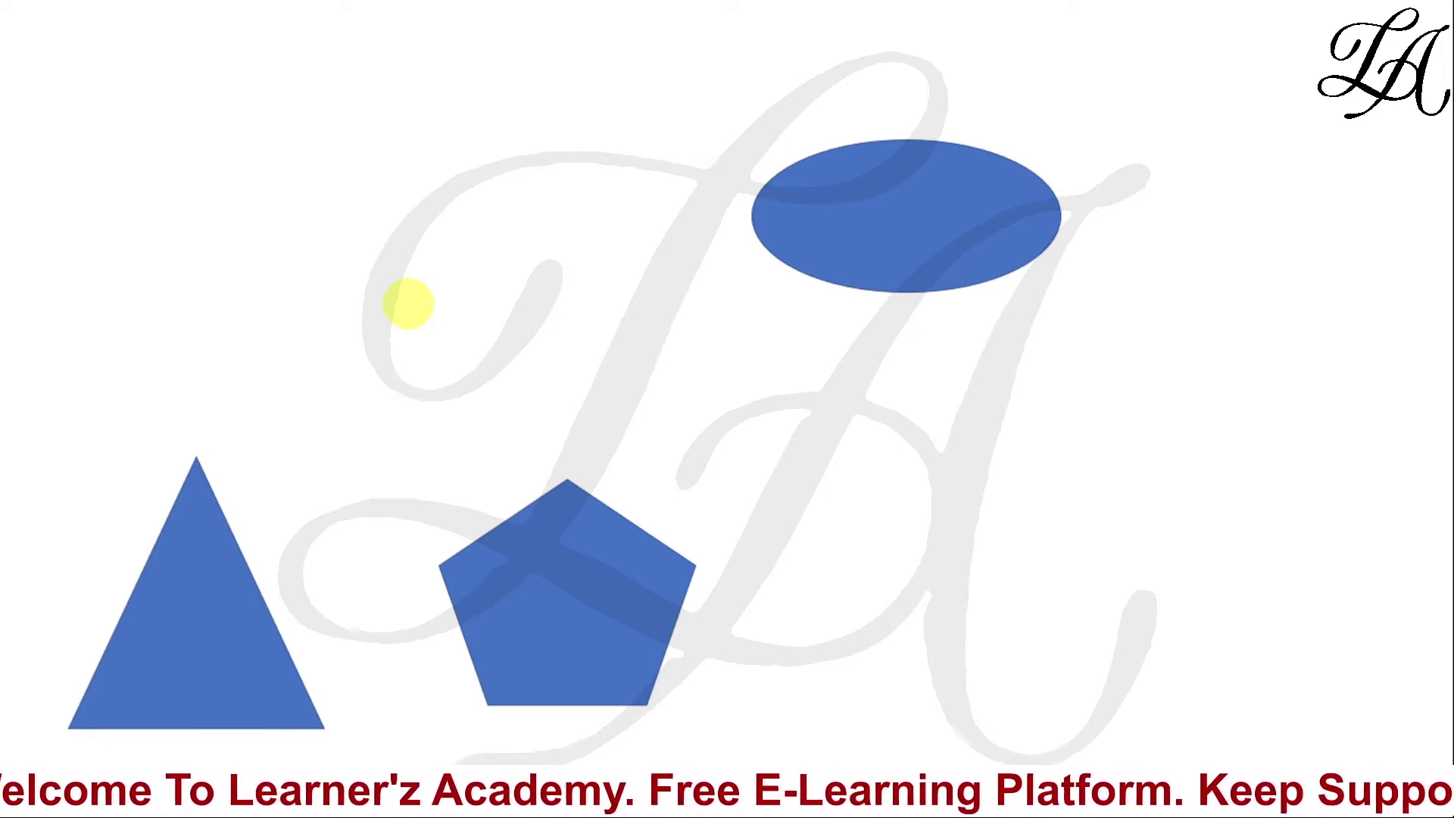
click(578, 288)
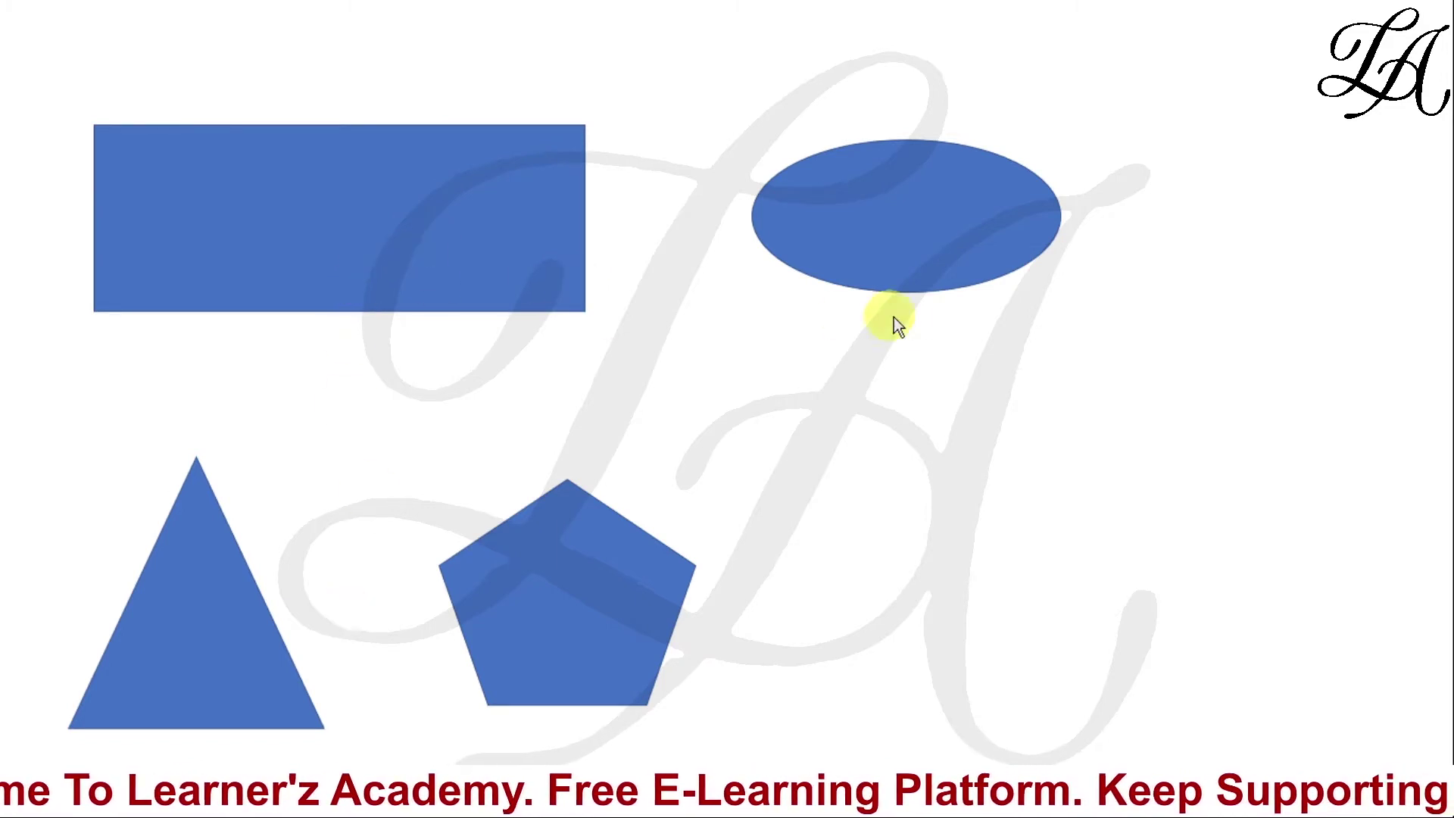
click(1119, 285)
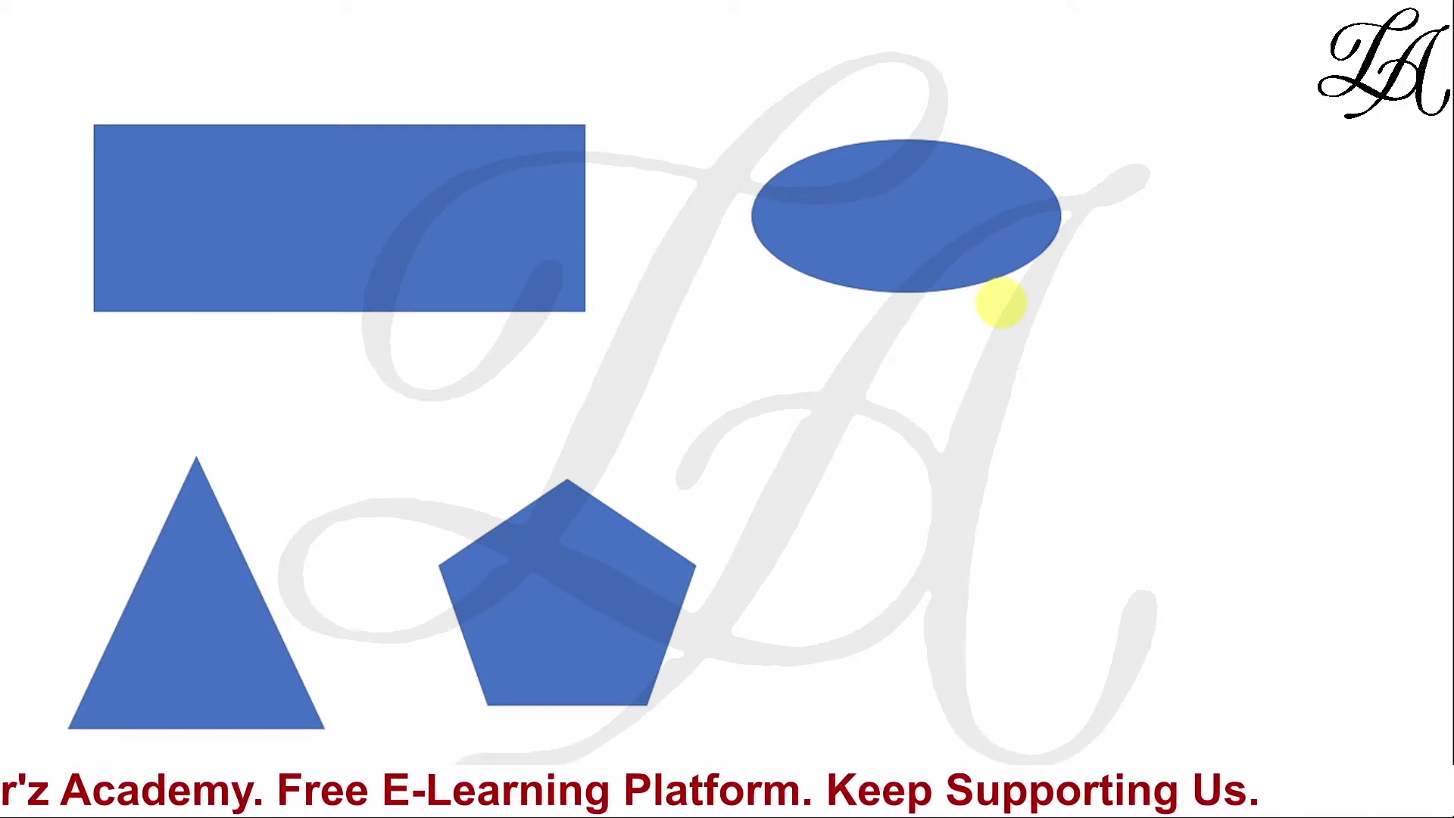
click(320, 511)
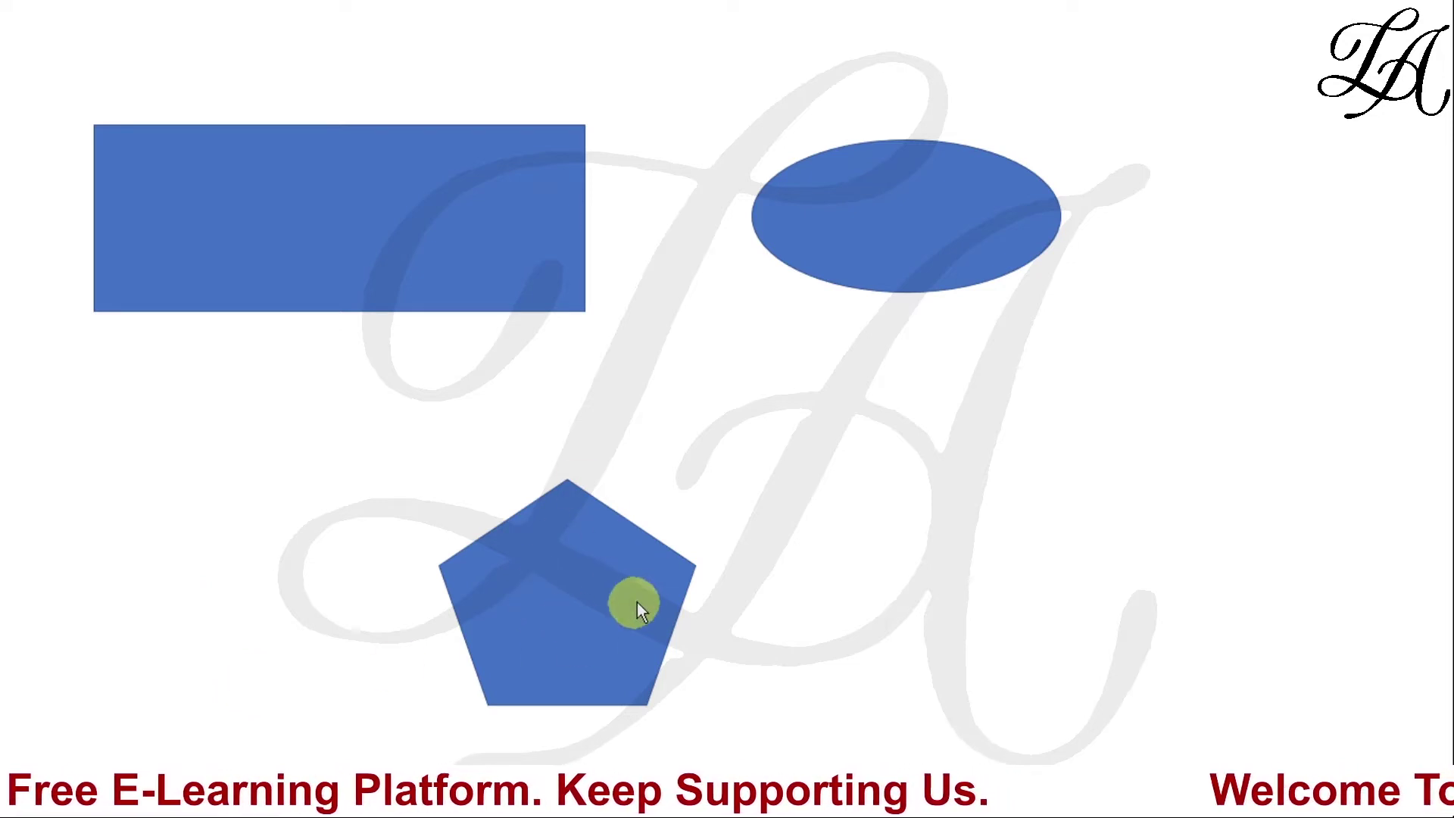
click(814, 427)
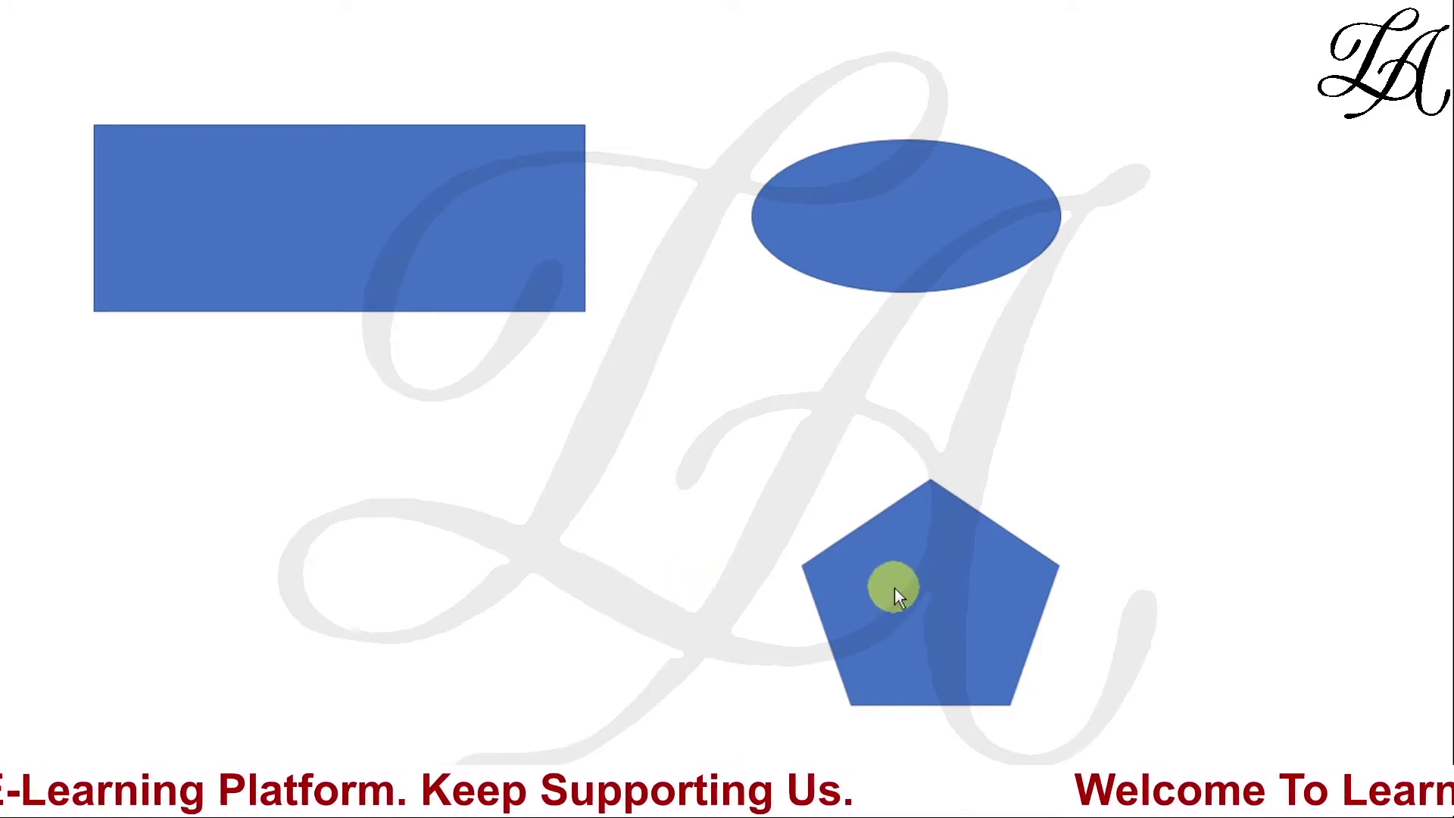
click(1028, 459)
click(1029, 457)
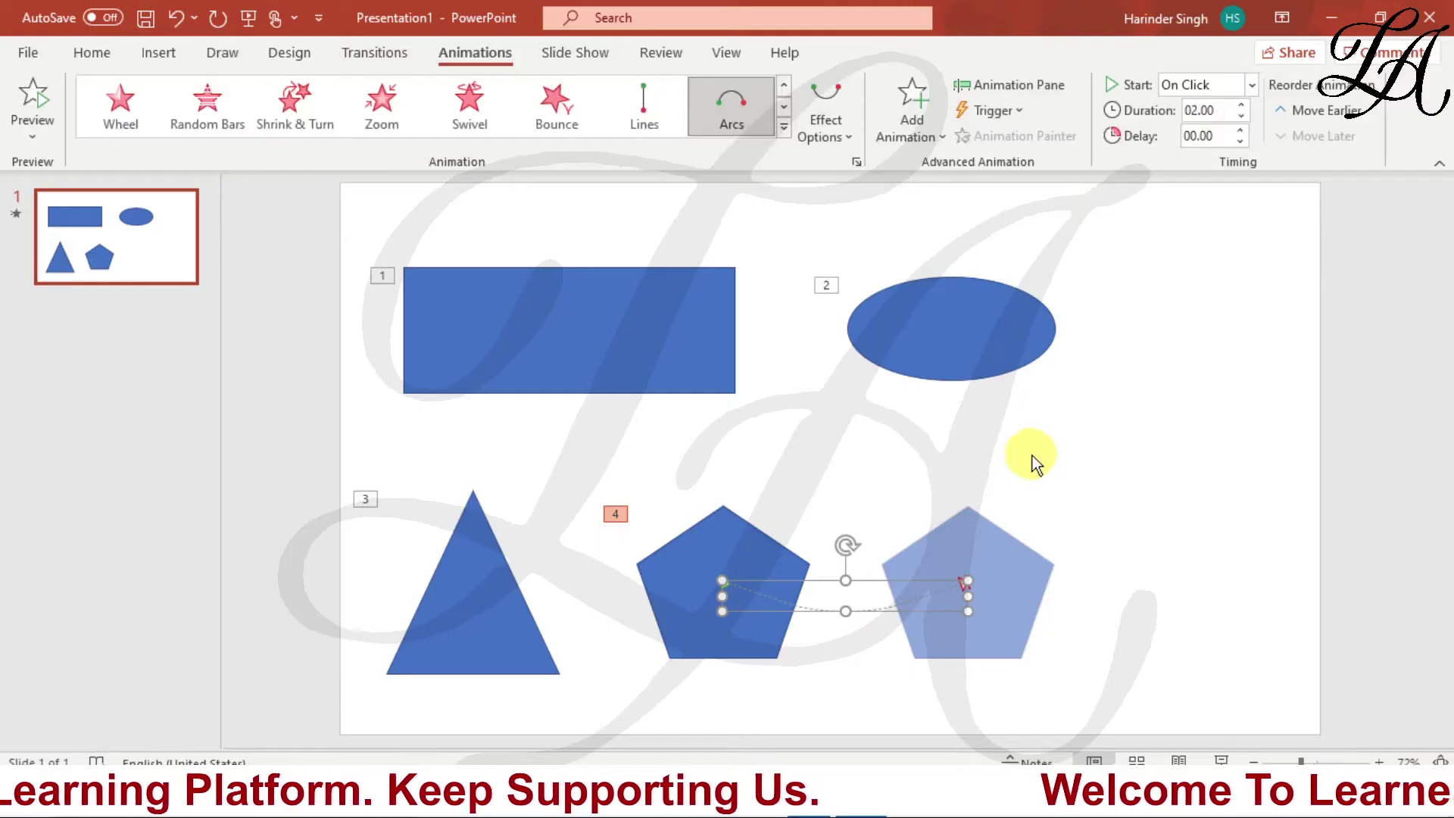
click(783, 130)
scroll(227, 320, up, 3)
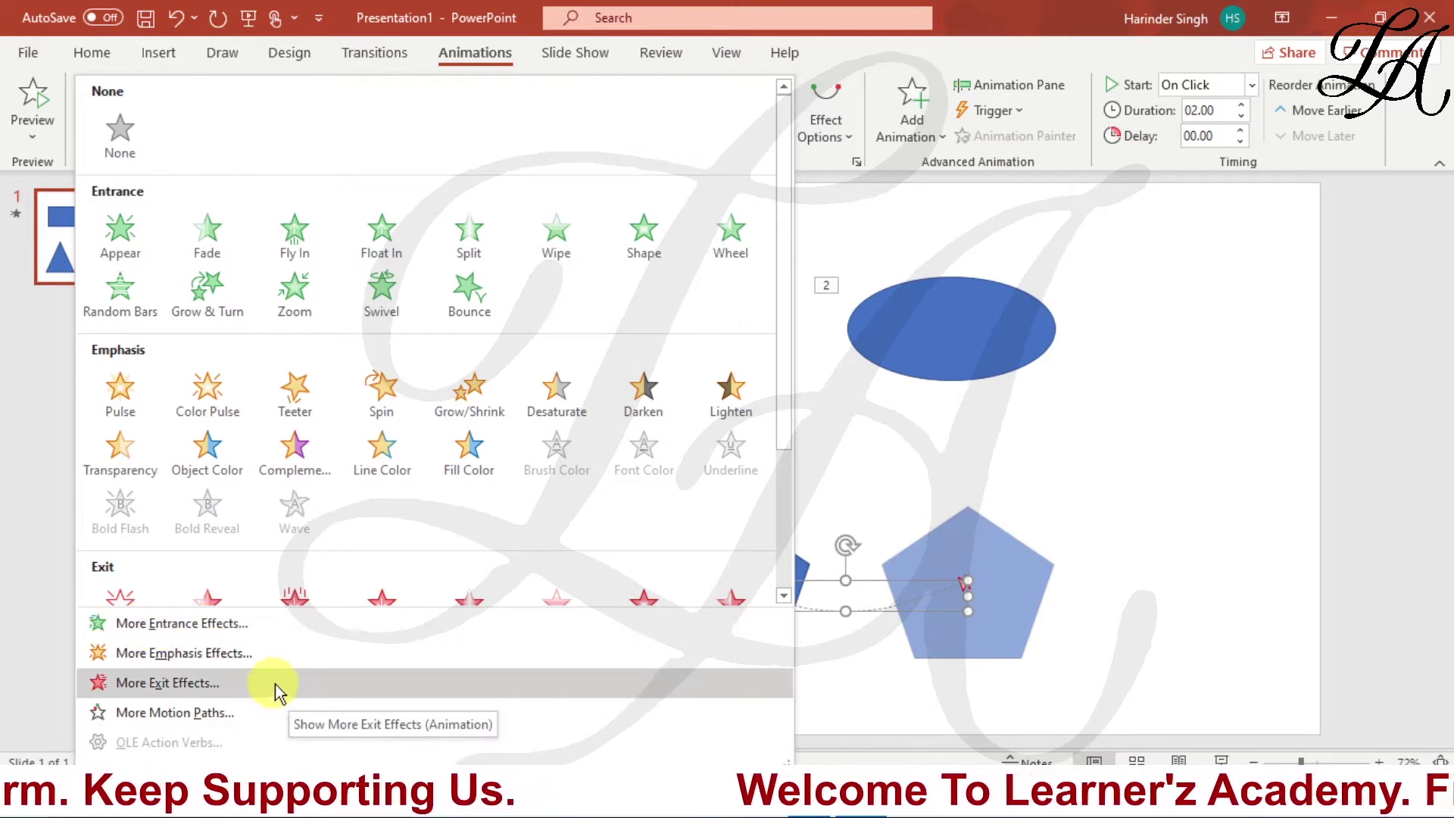
click(227, 717)
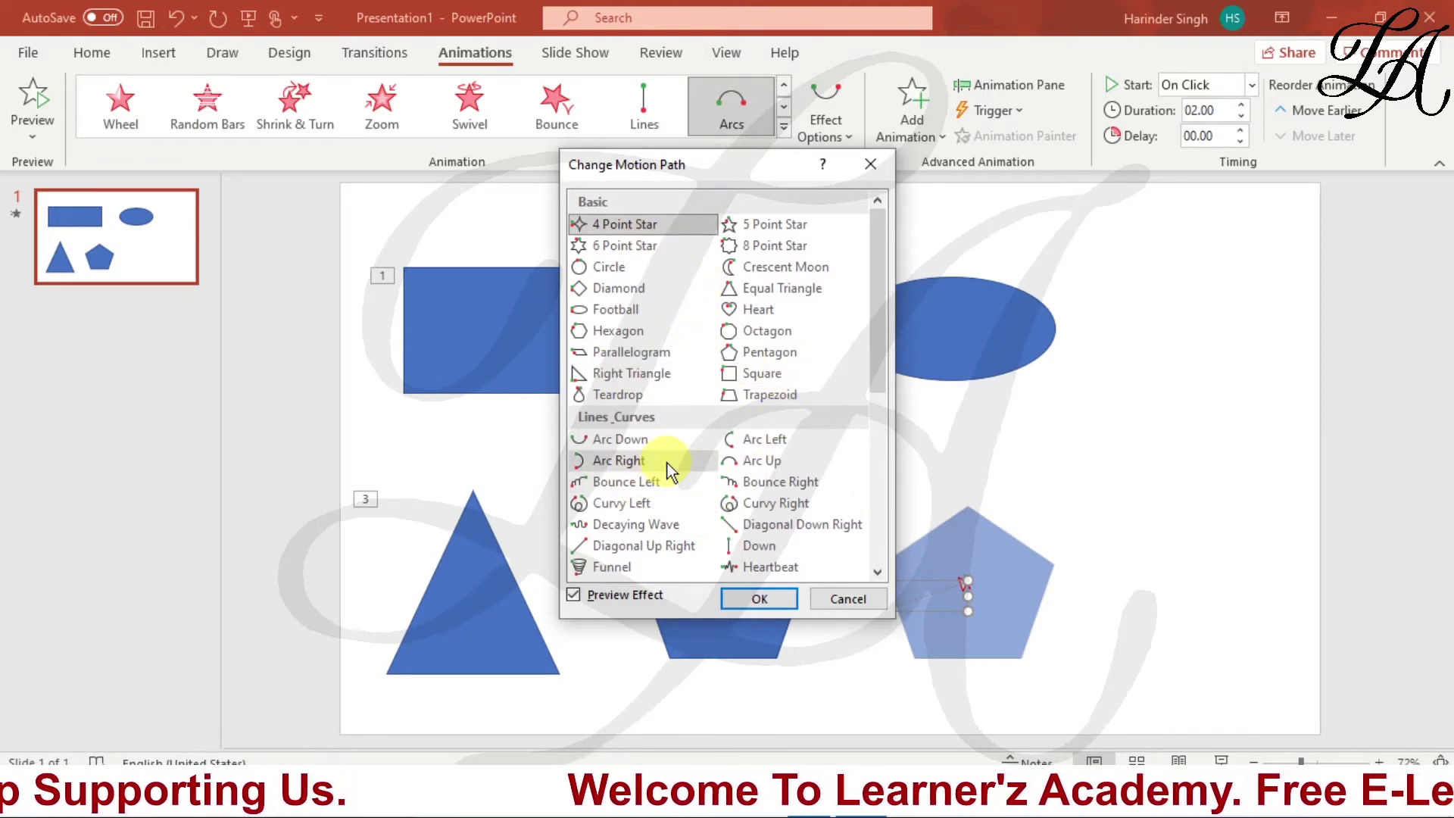
click(875, 165)
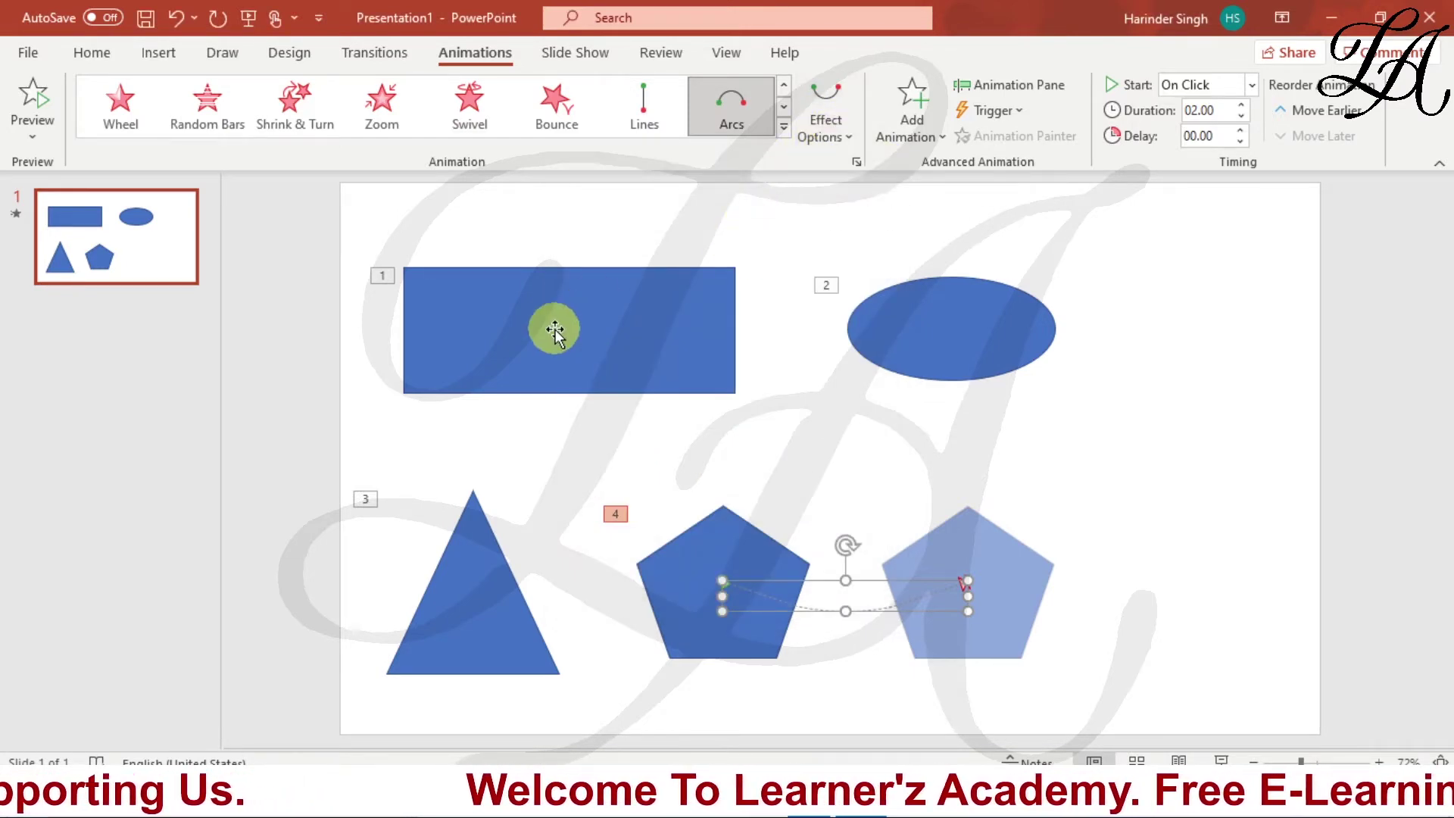
click(508, 330)
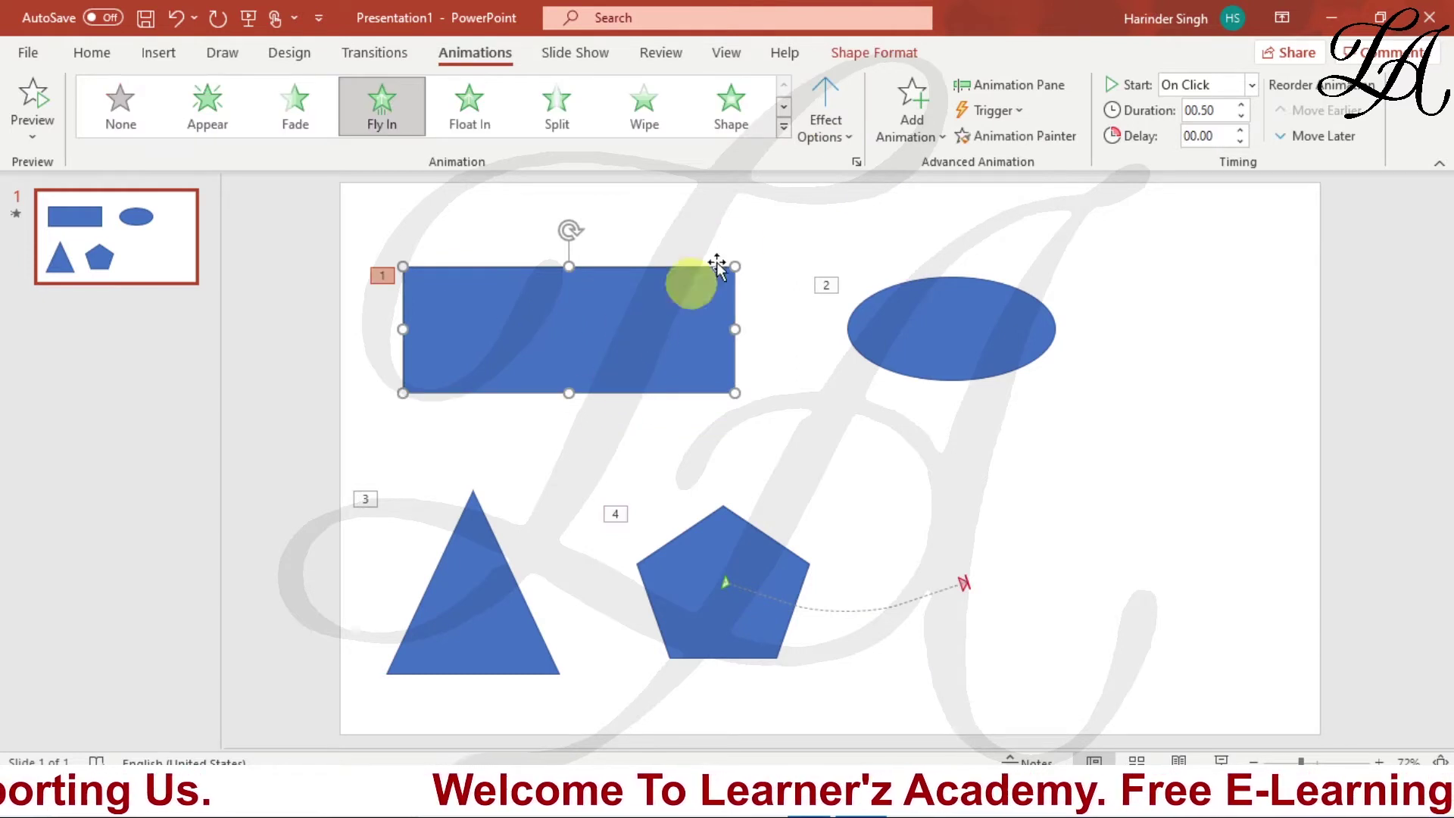
Step: Change the rectangle's Fly In direction to From Left
click(852, 136)
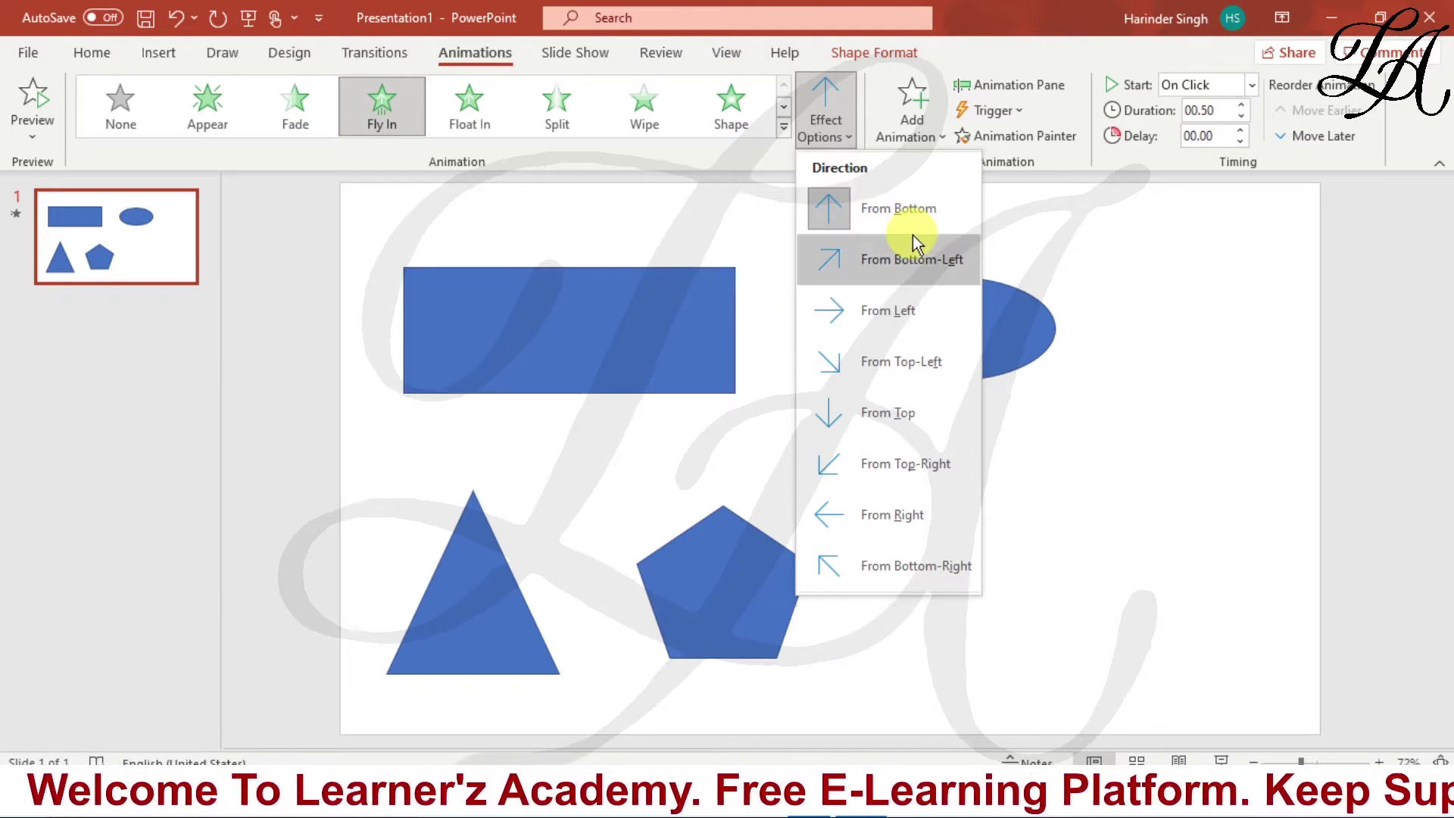
click(884, 318)
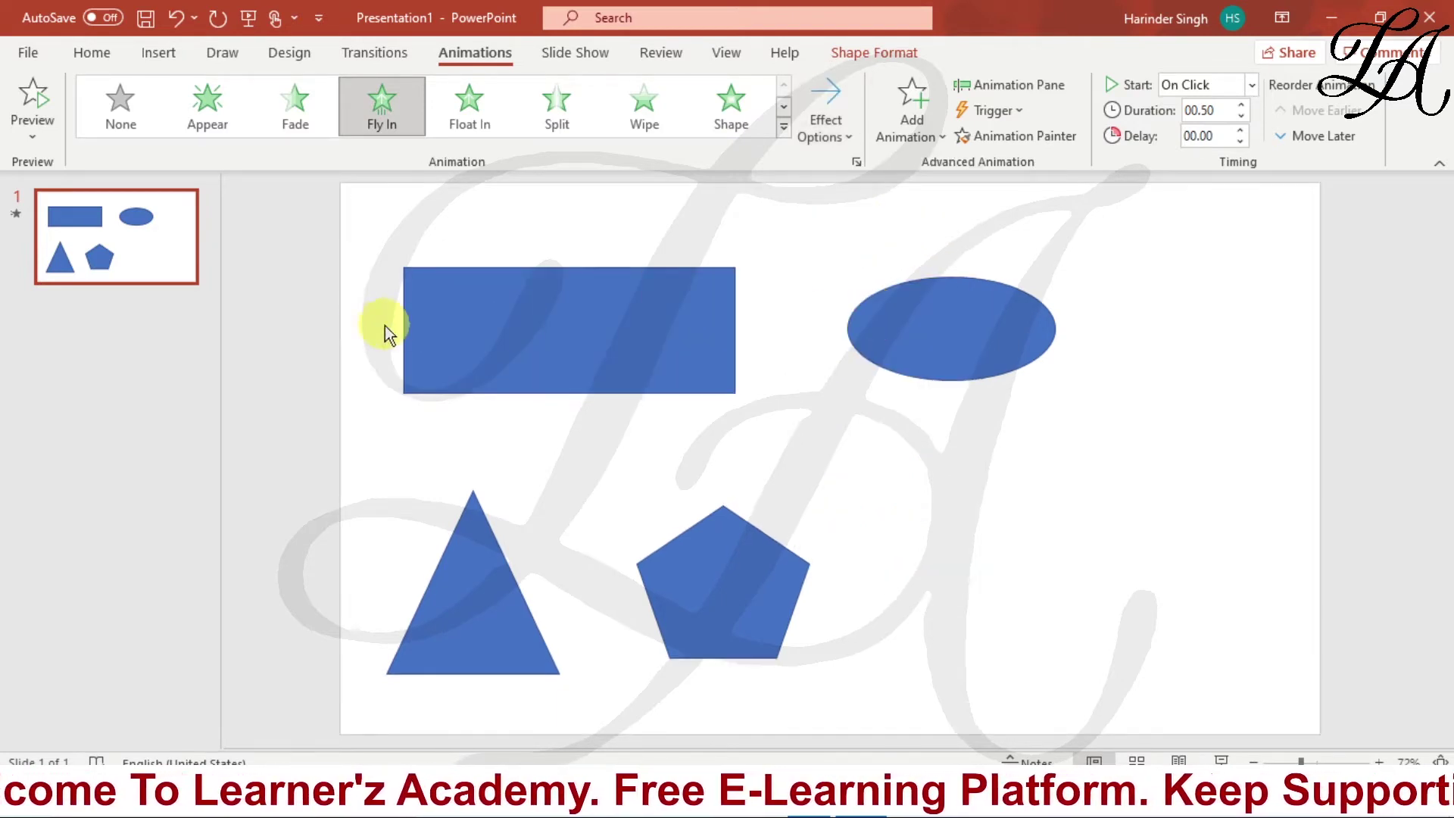
click(591, 341)
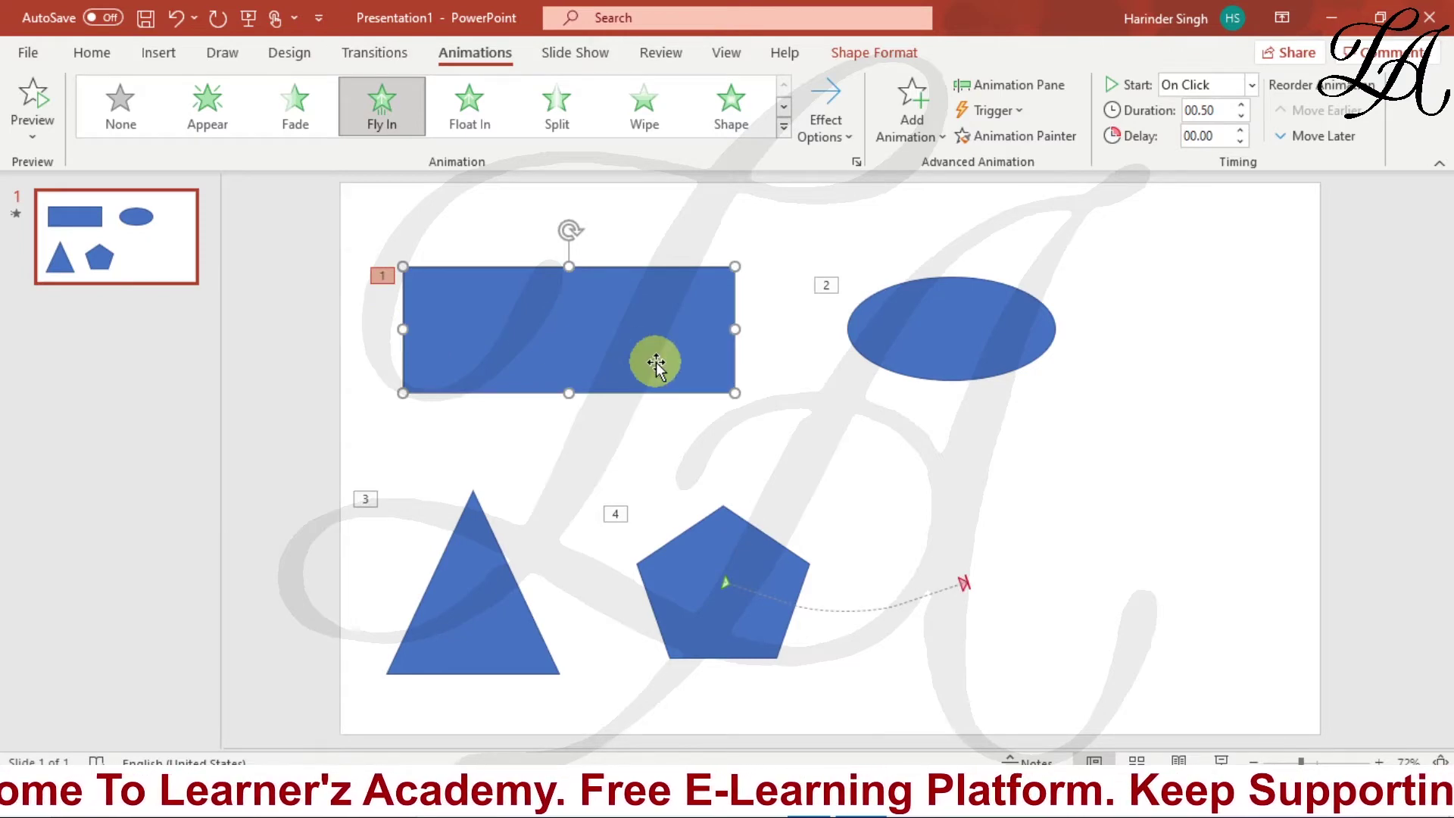
Step: Set the oval's Spin direction to Counterclockwise in Effect Options
click(989, 333)
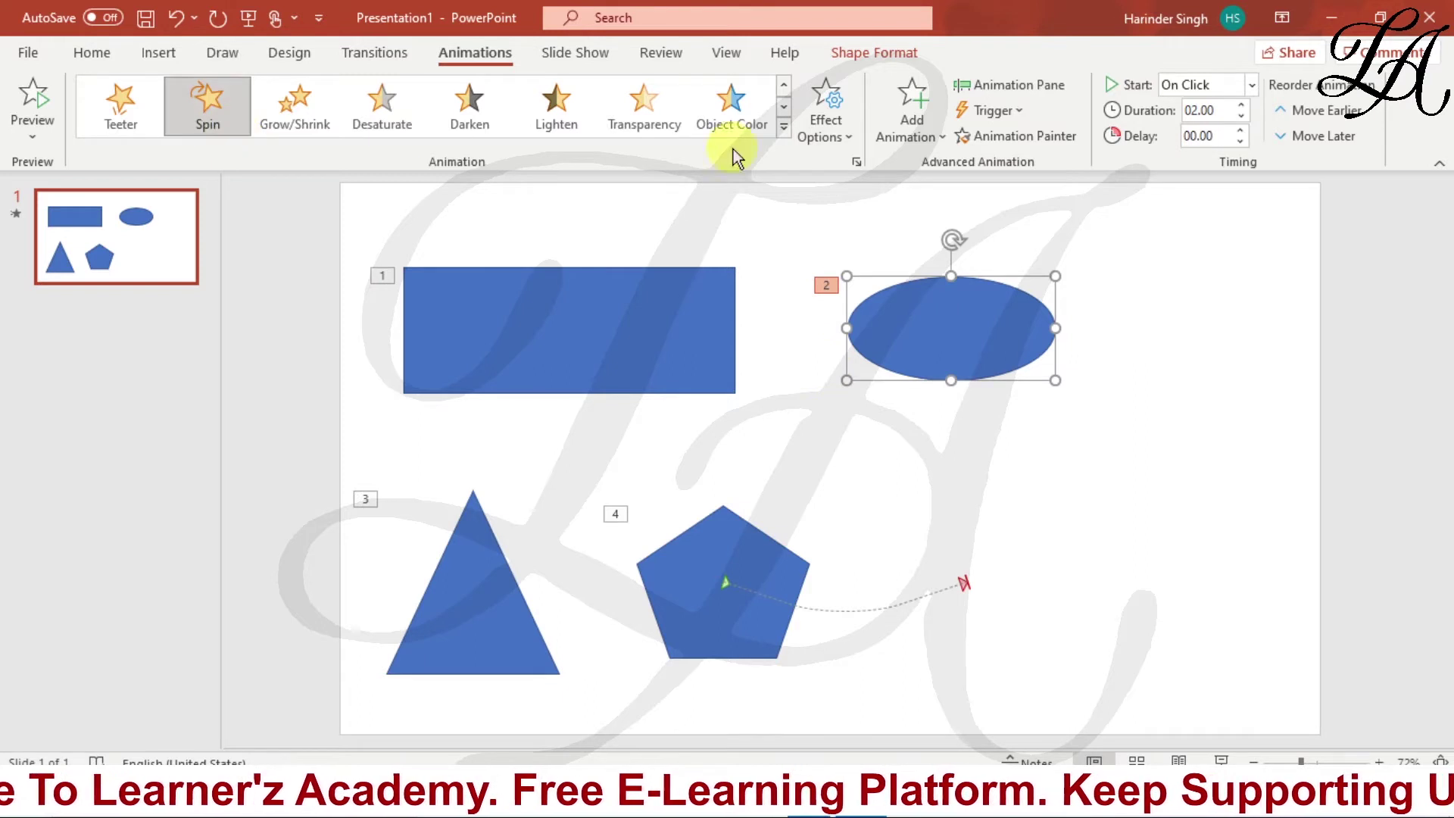
click(846, 133)
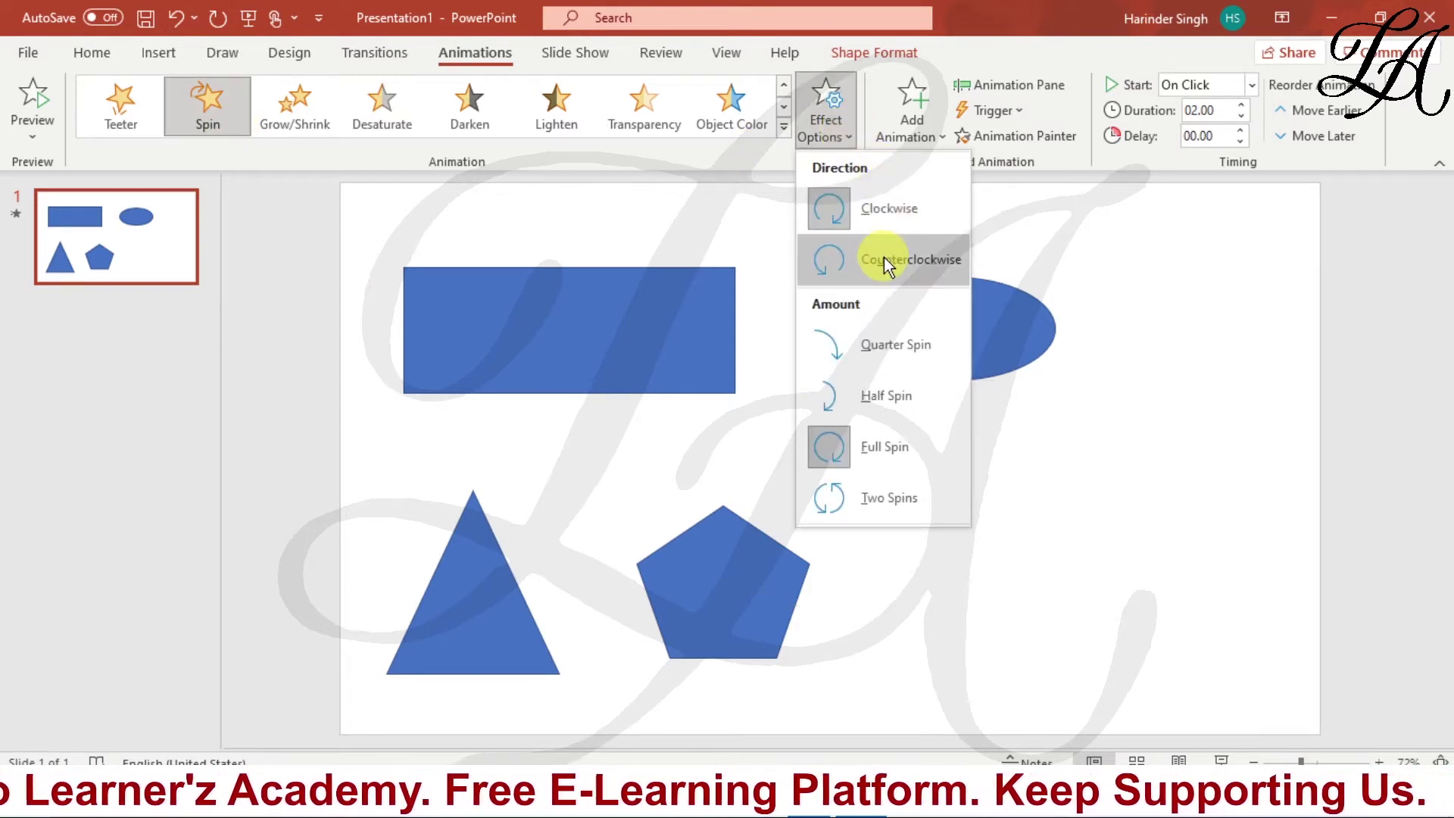
click(942, 266)
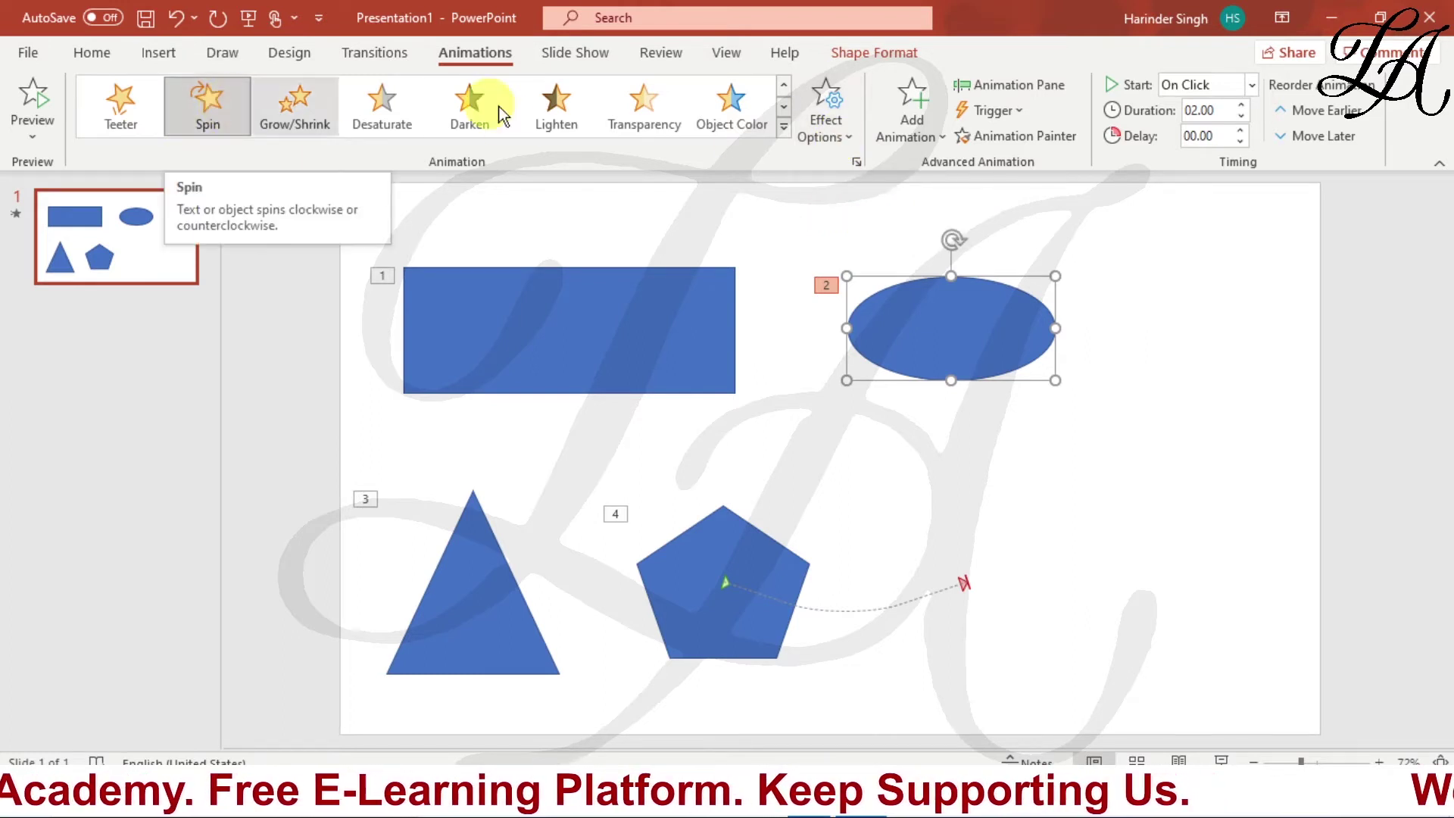
click(846, 138)
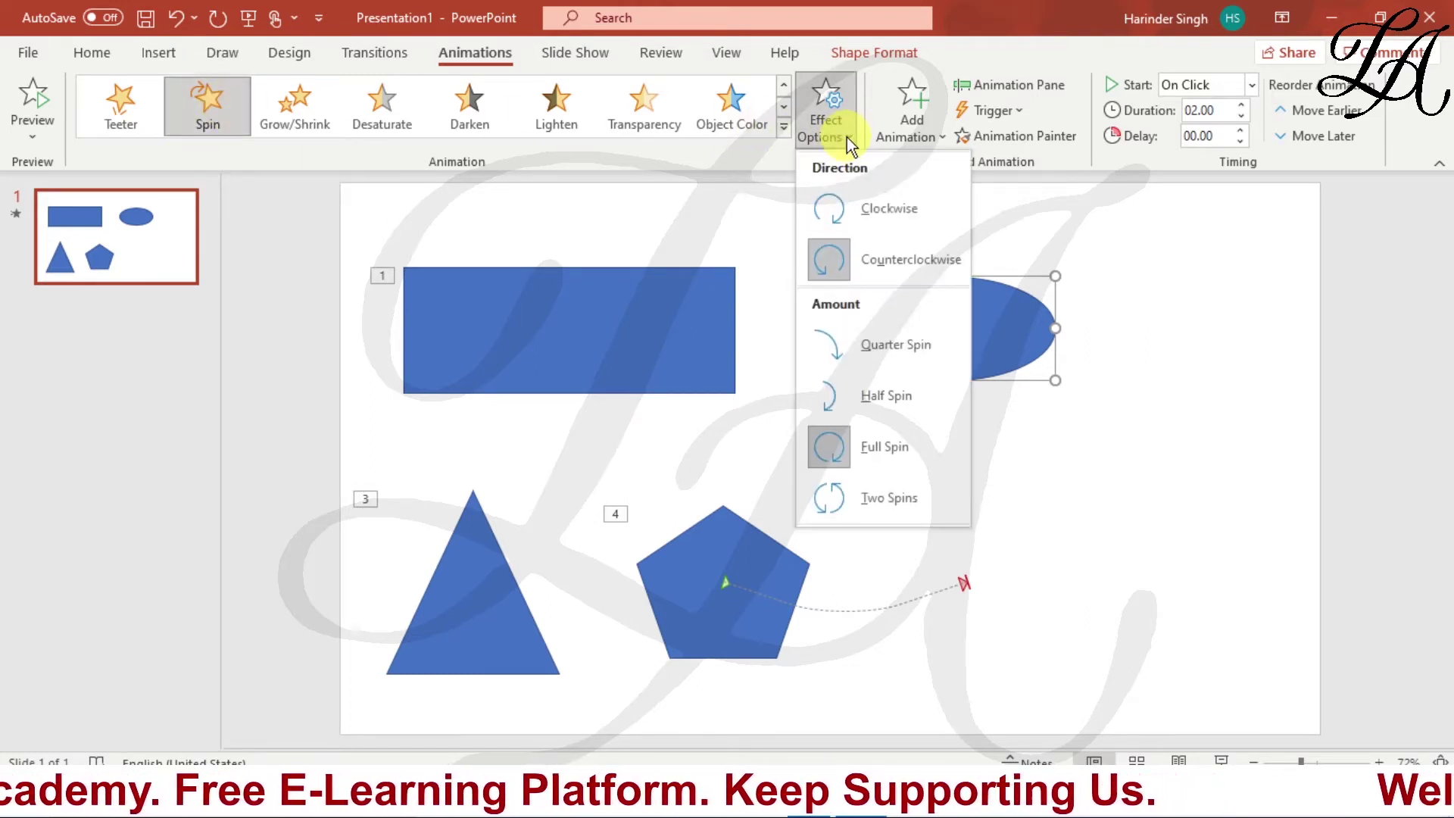
click(1067, 492)
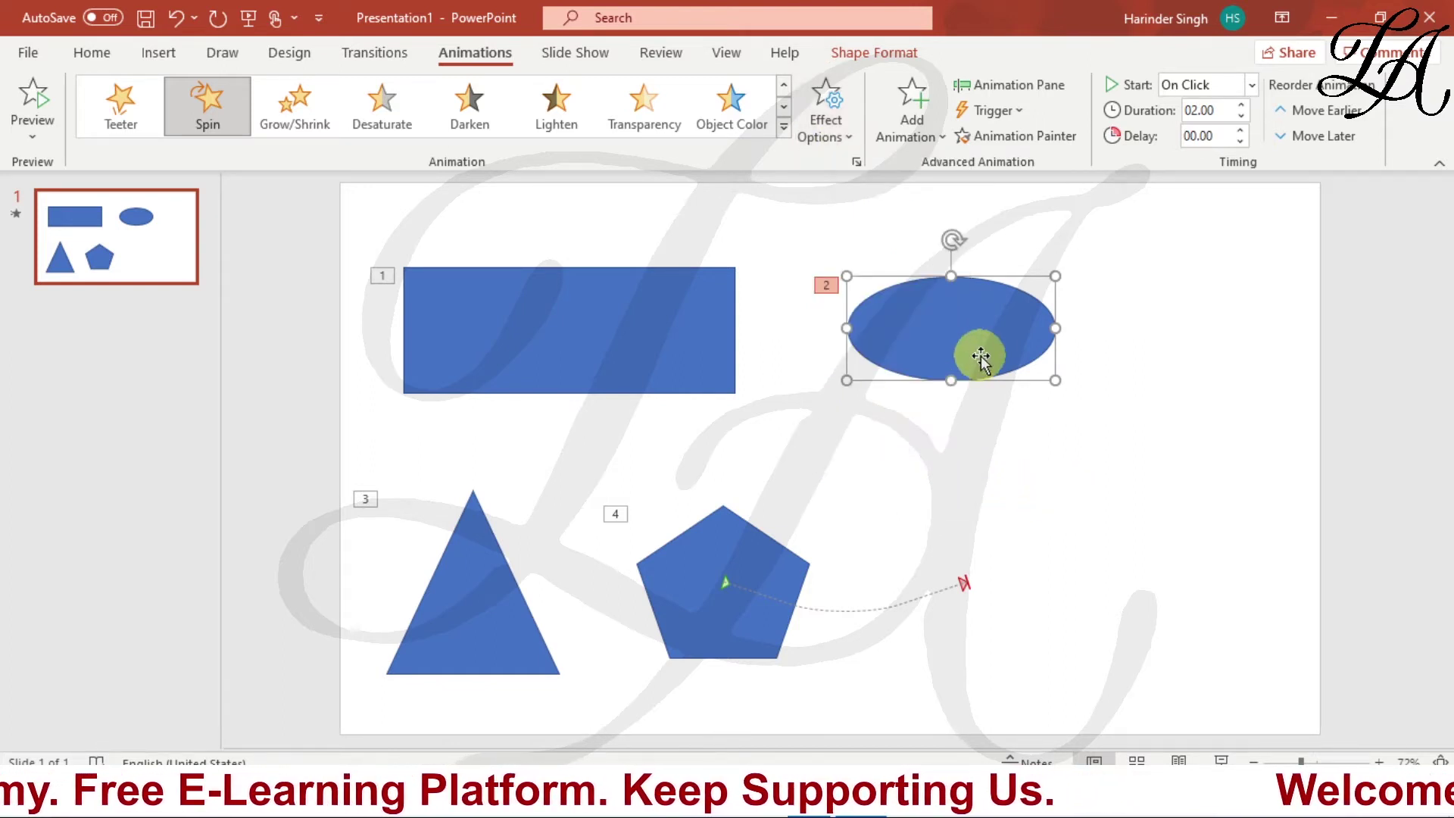
Step: Delete the ellipse, triangle and pentagon from the slide
key(Delete)
click(477, 583)
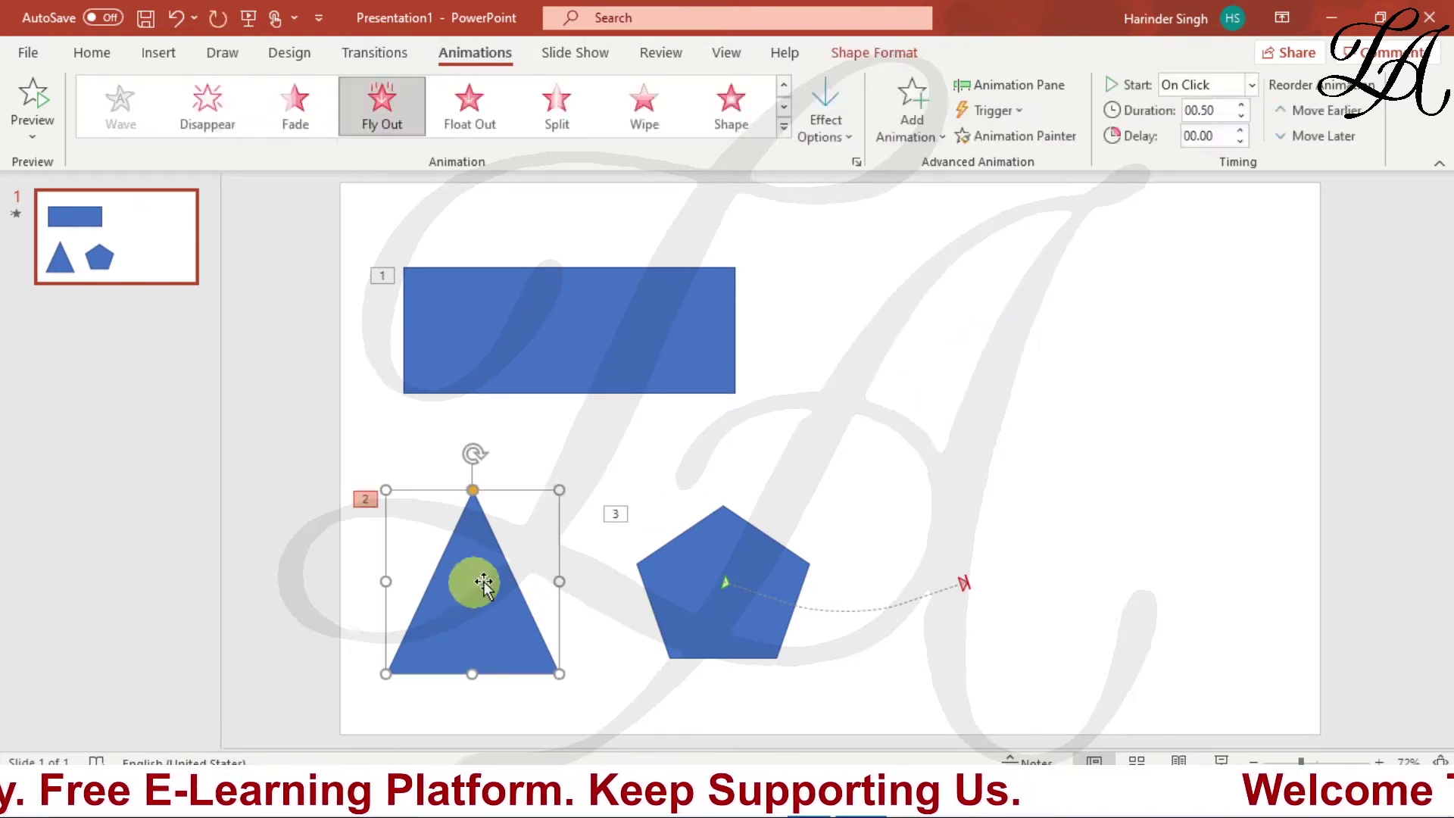
key(Delete)
click(731, 593)
key(Delete)
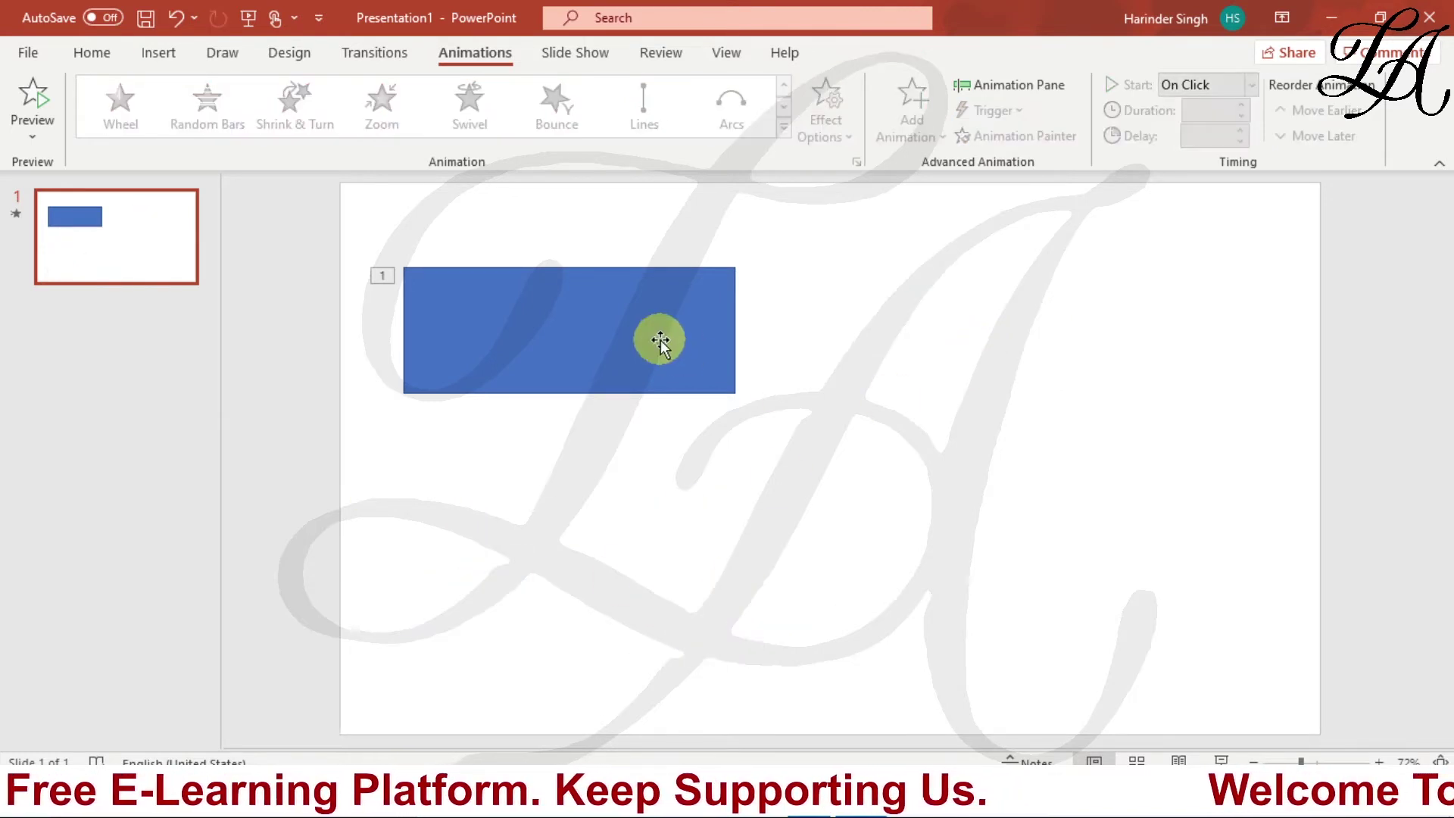
Step: Replace the rectangle's Fly In with the Fly Out exit animation
click(660, 334)
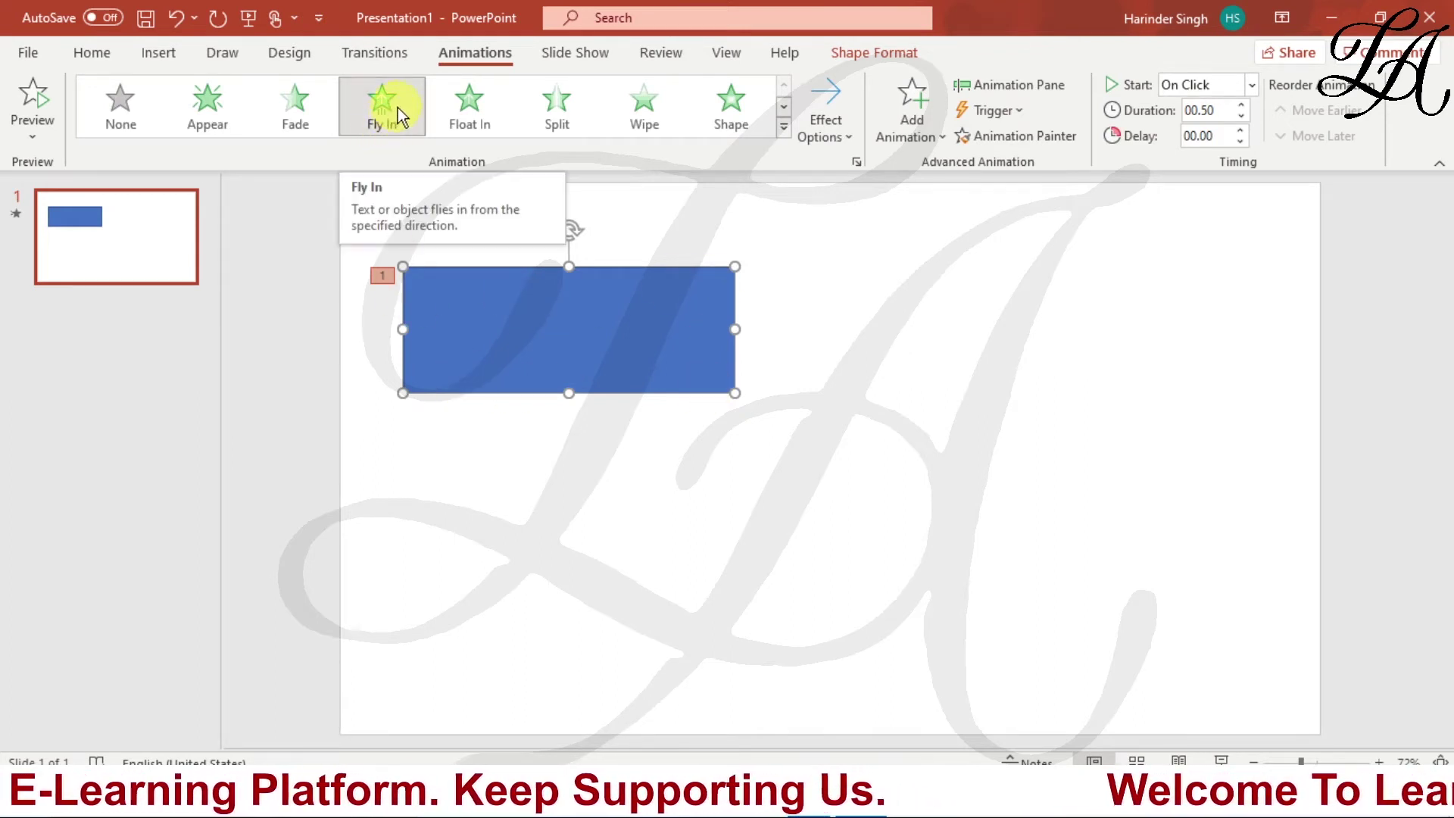
click(486, 327)
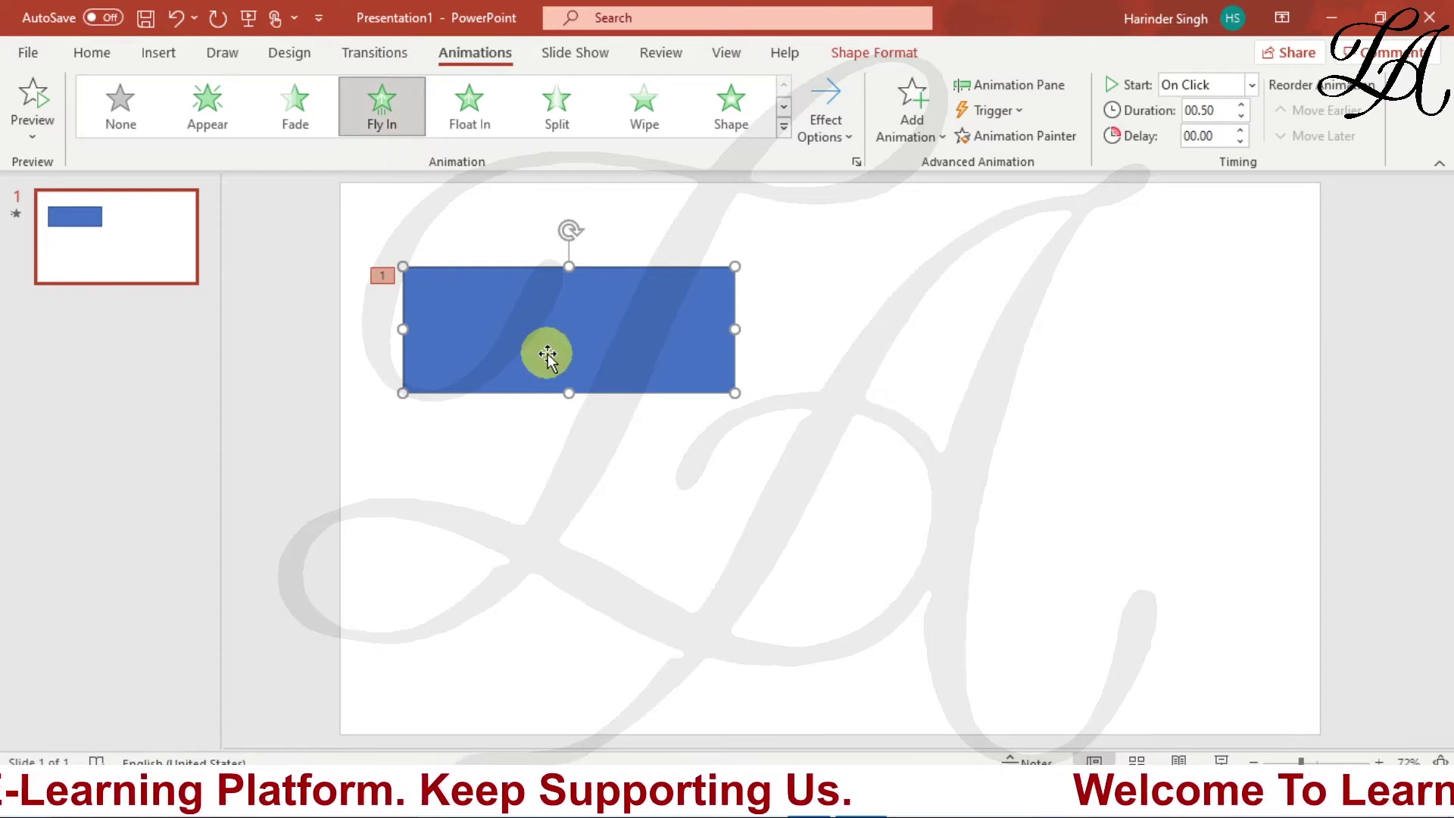
click(788, 127)
scroll(506, 507, down, 3)
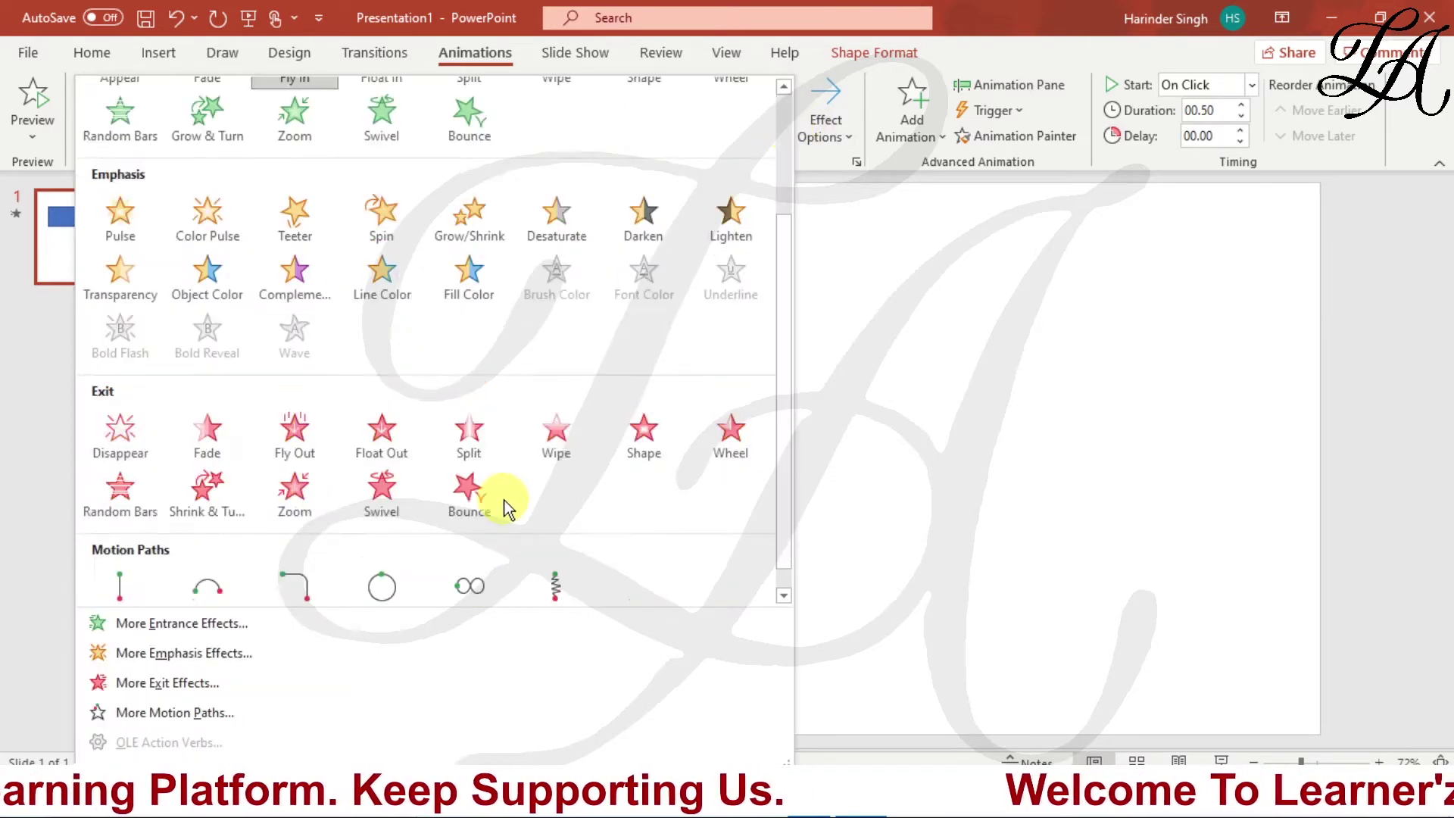
click(308, 453)
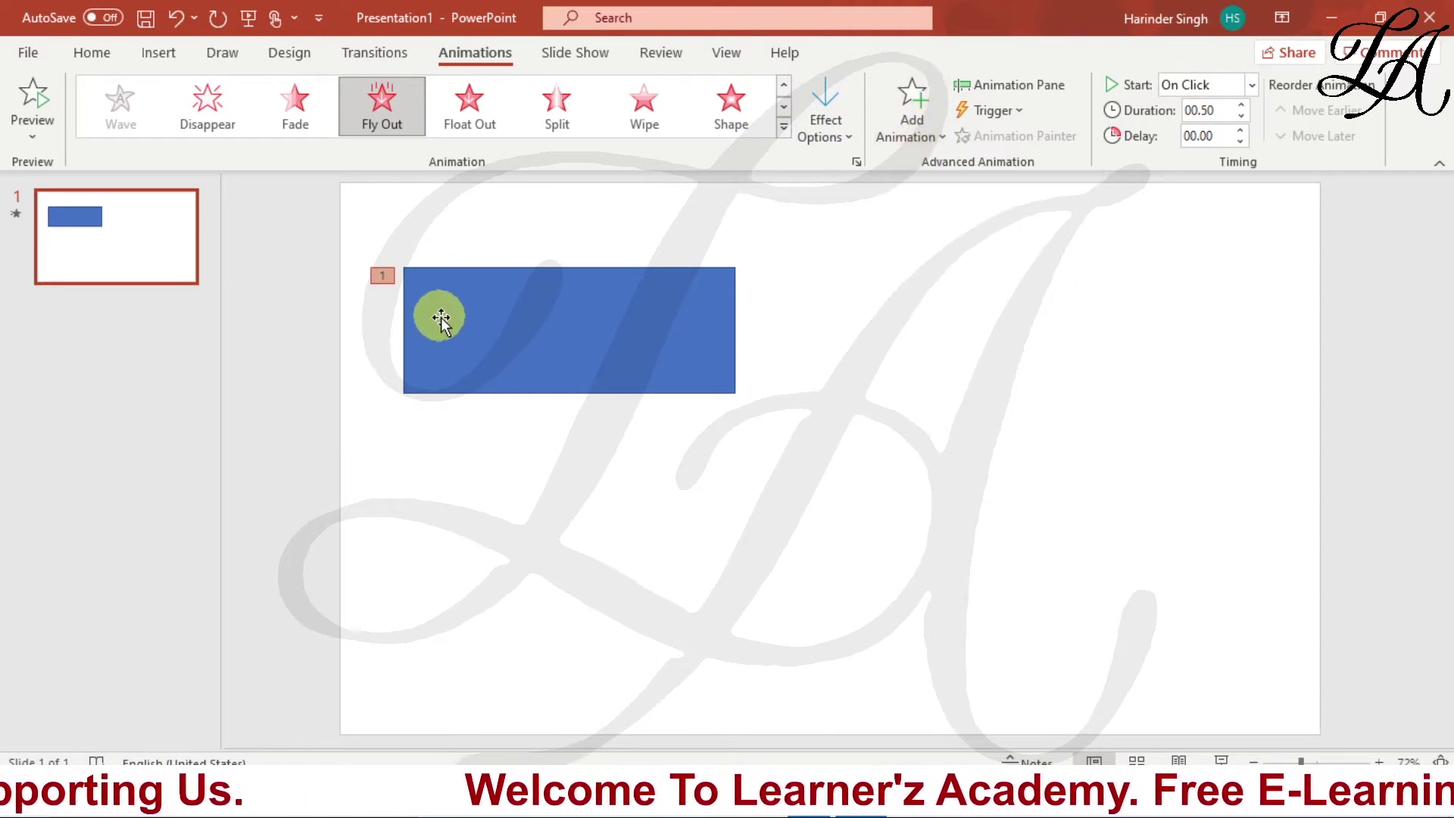
Step: Add Fly Out as a second exit animation on the rectangle
click(493, 318)
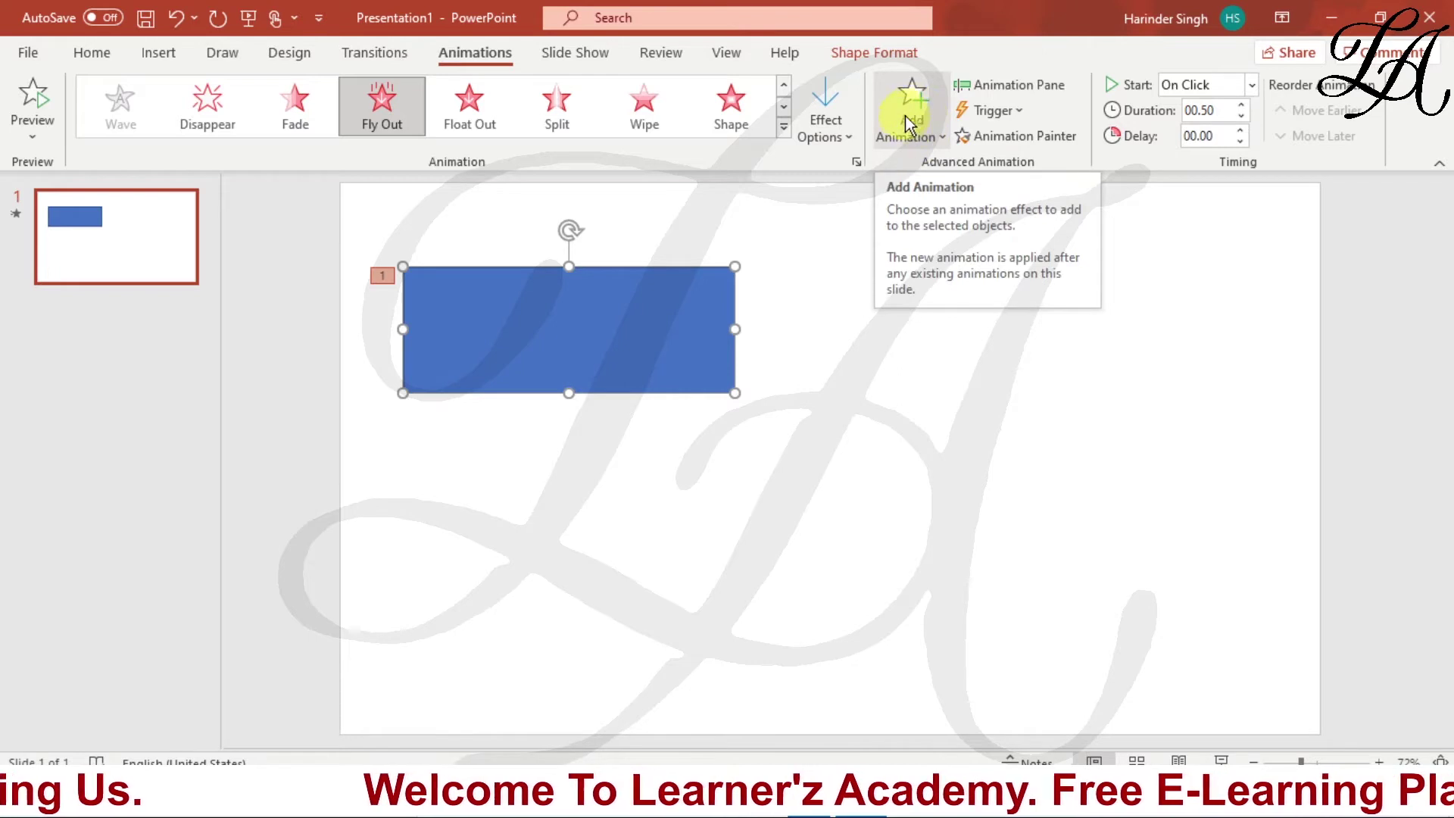
click(910, 102)
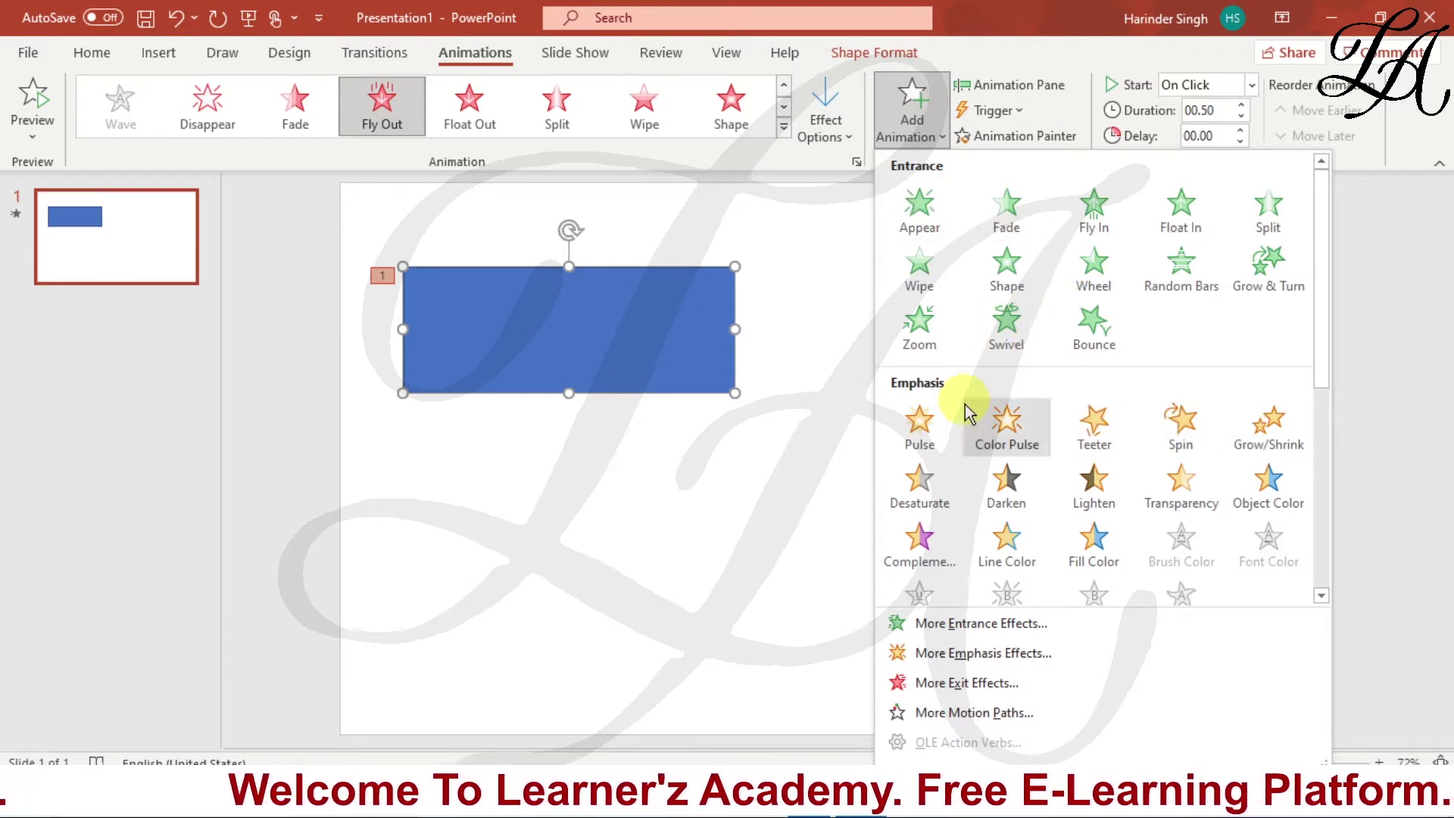
scroll(951, 449, down, 3)
scroll(951, 448, down, 3)
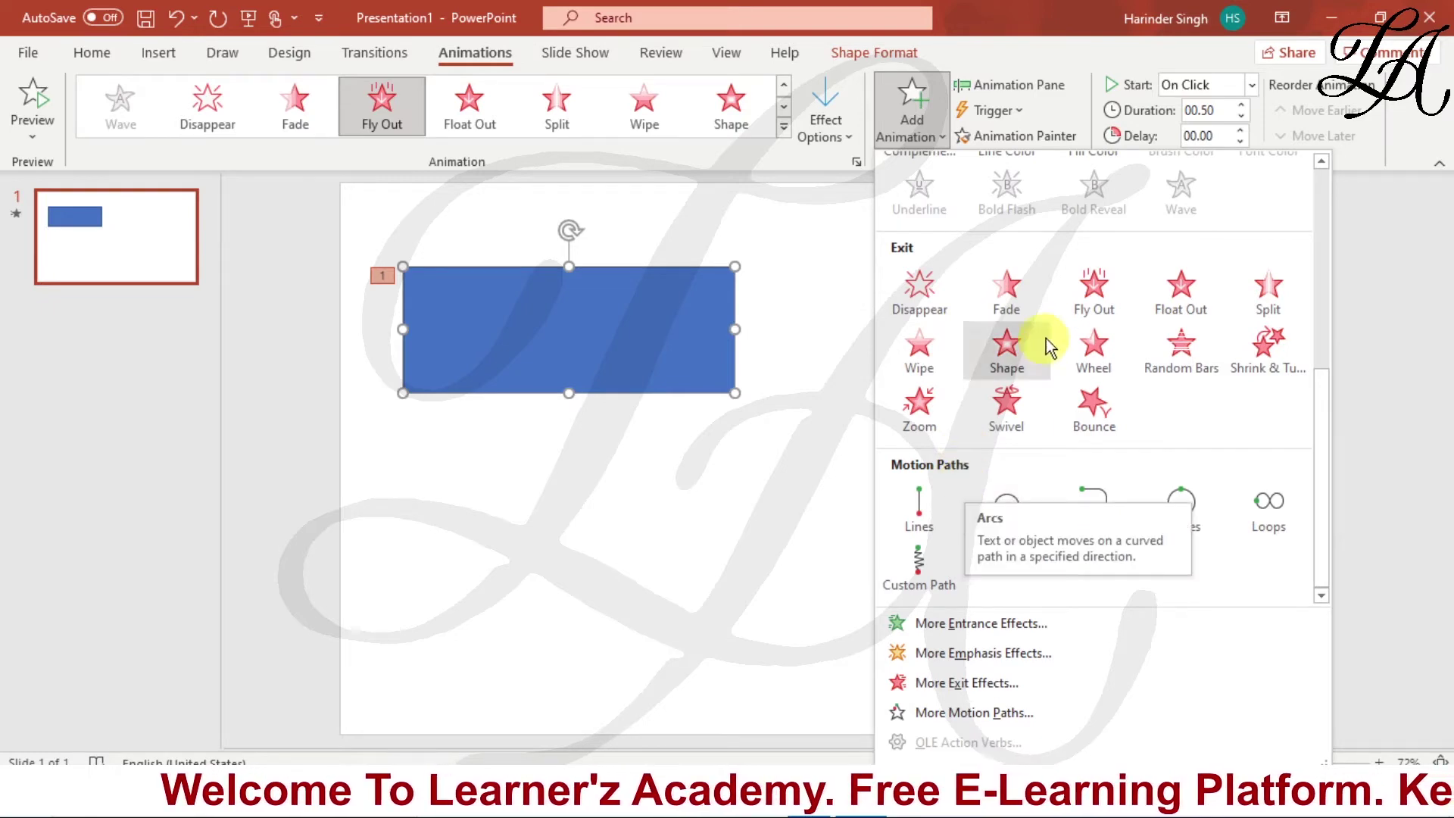
click(1093, 303)
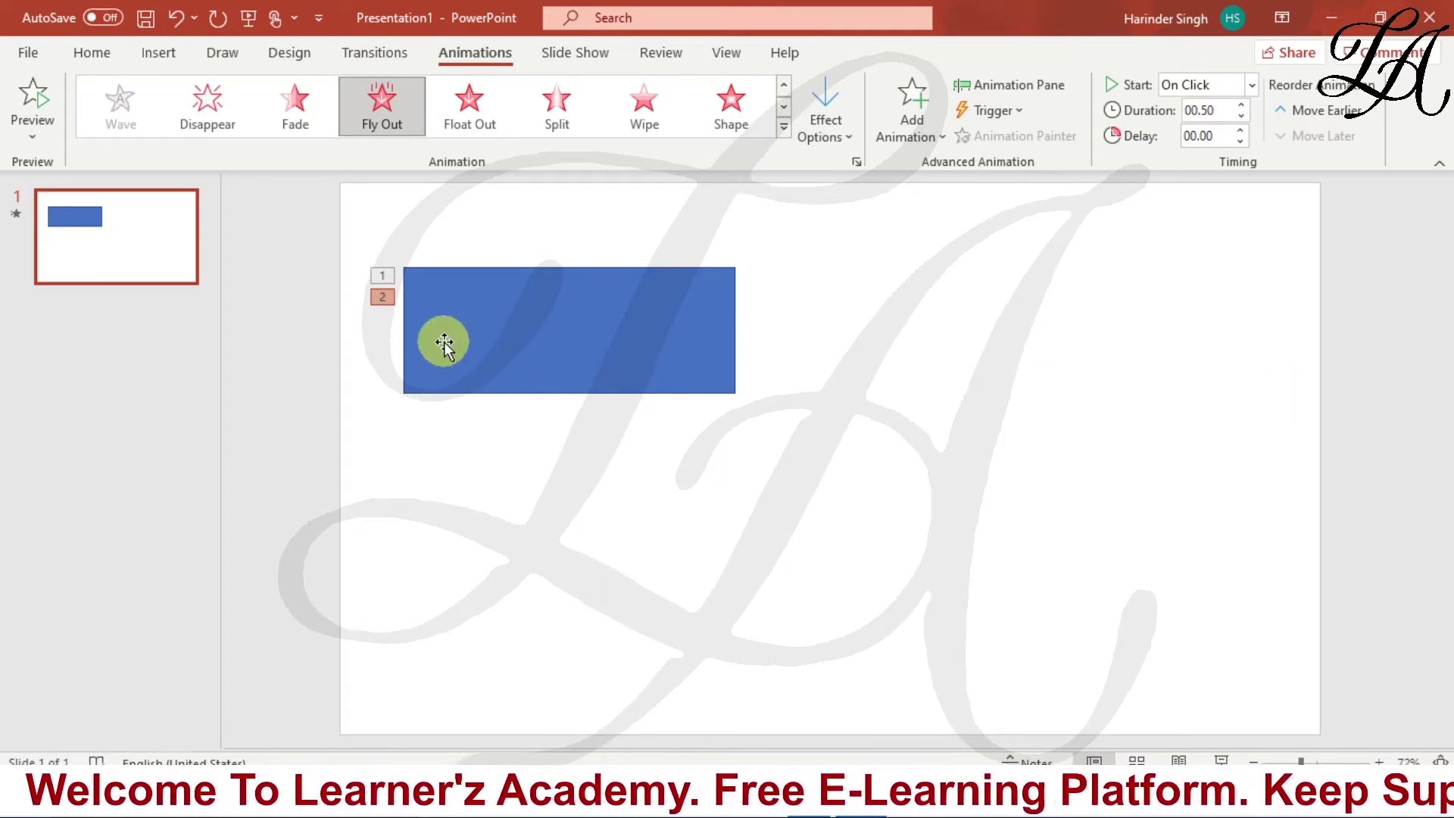
Step: Compare the rectangle's animations by selecting tags 1 and 2
click(452, 324)
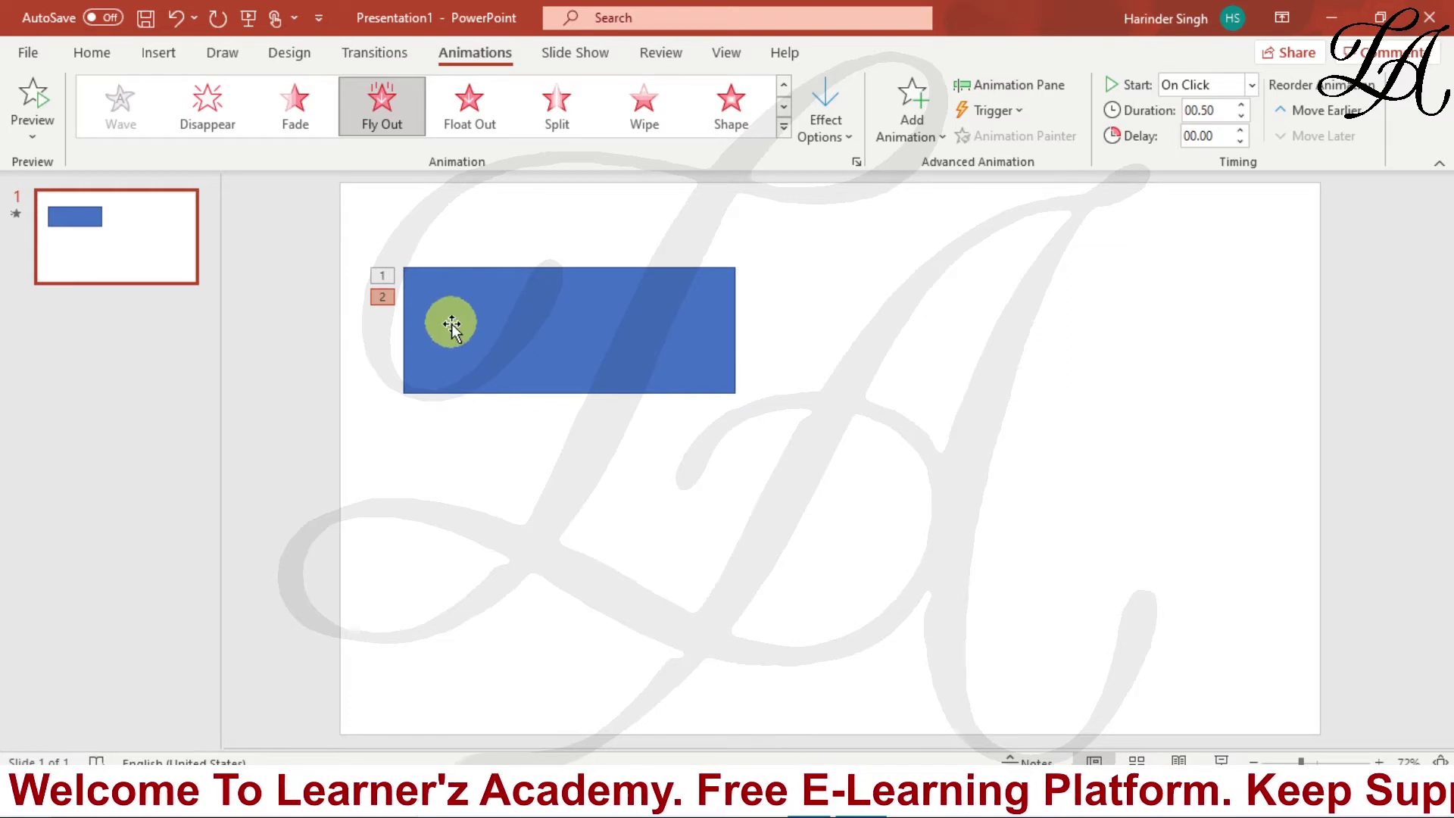
click(383, 276)
click(388, 300)
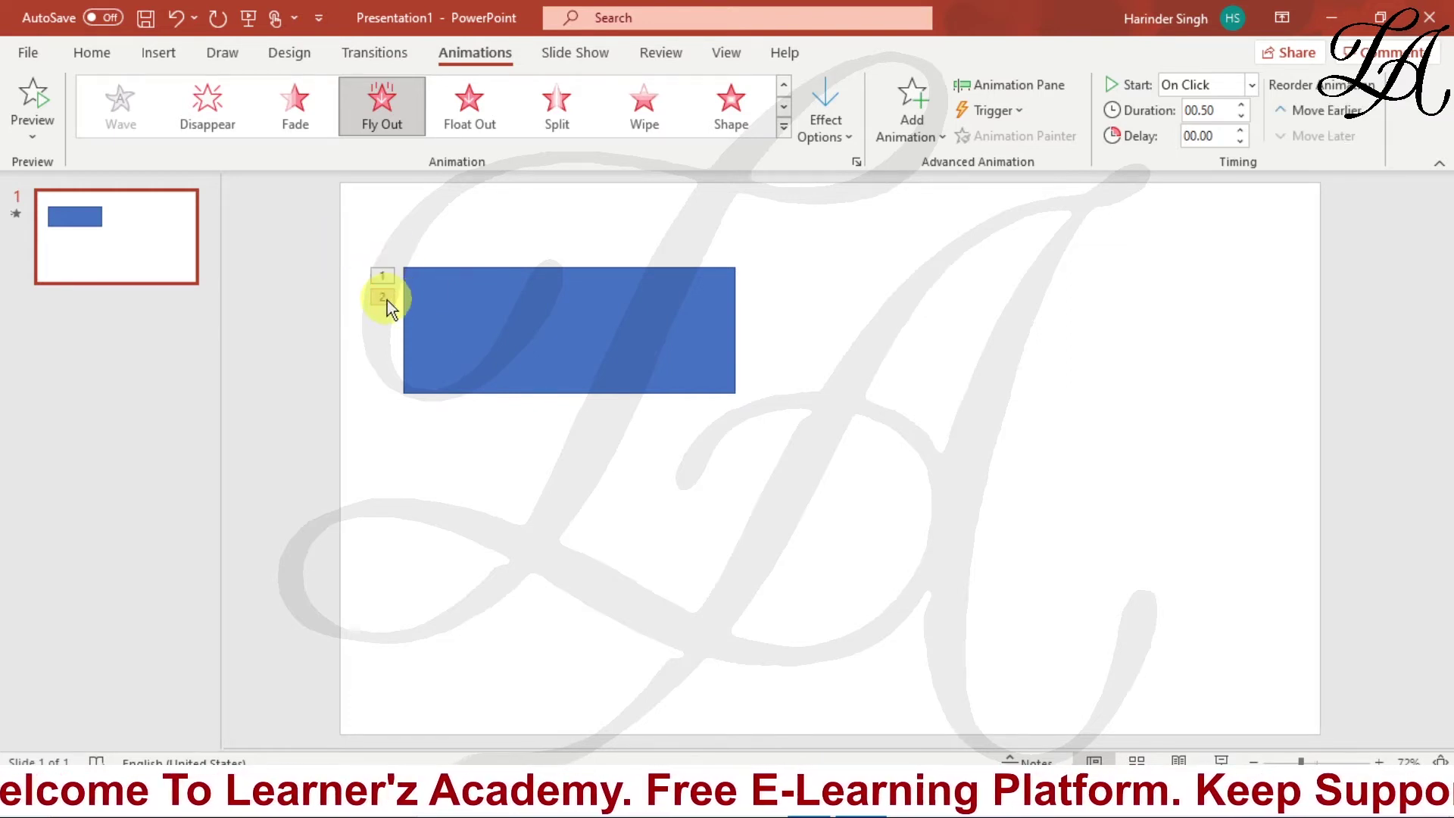
click(383, 277)
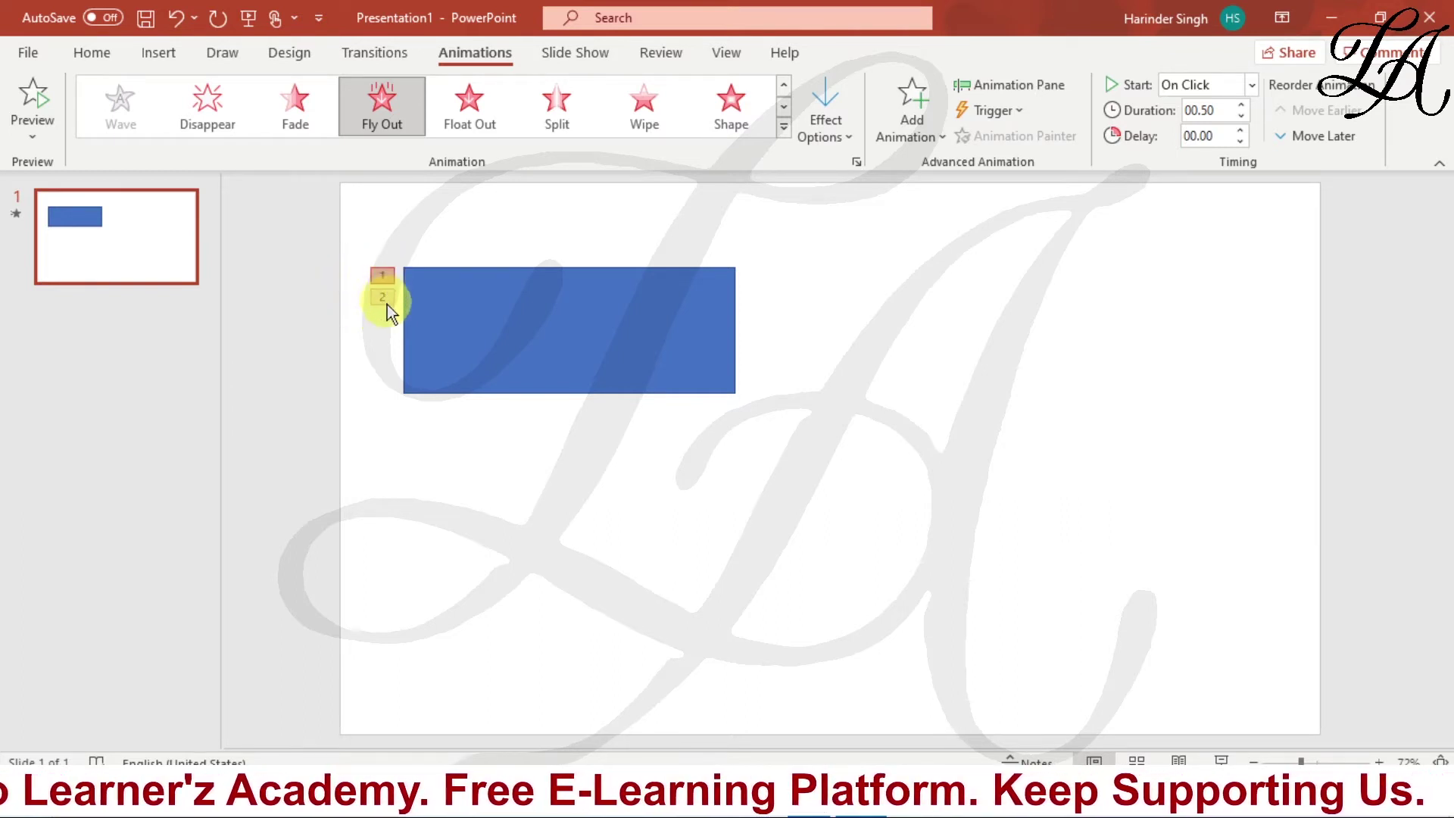
click(385, 277)
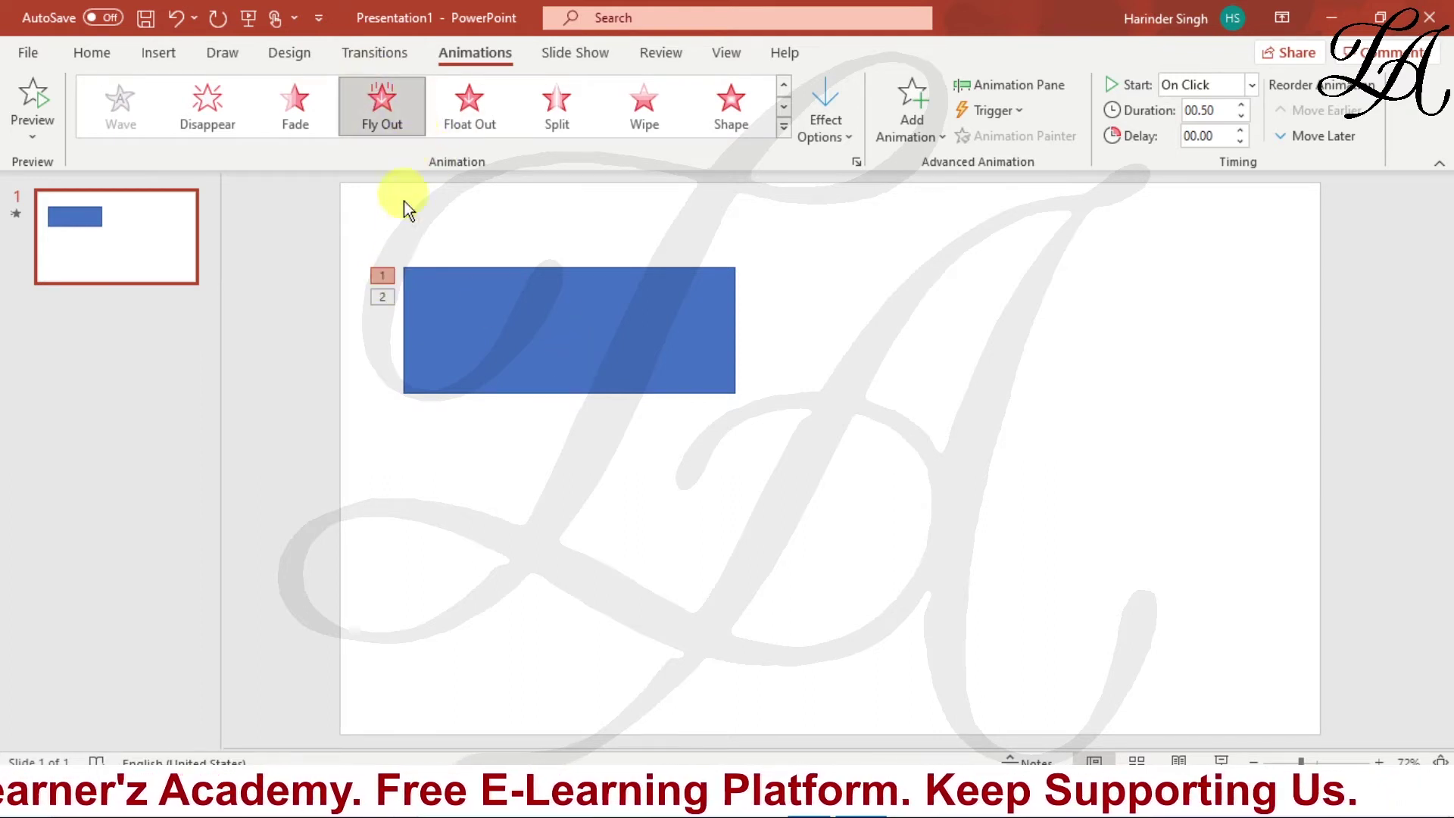
click(383, 297)
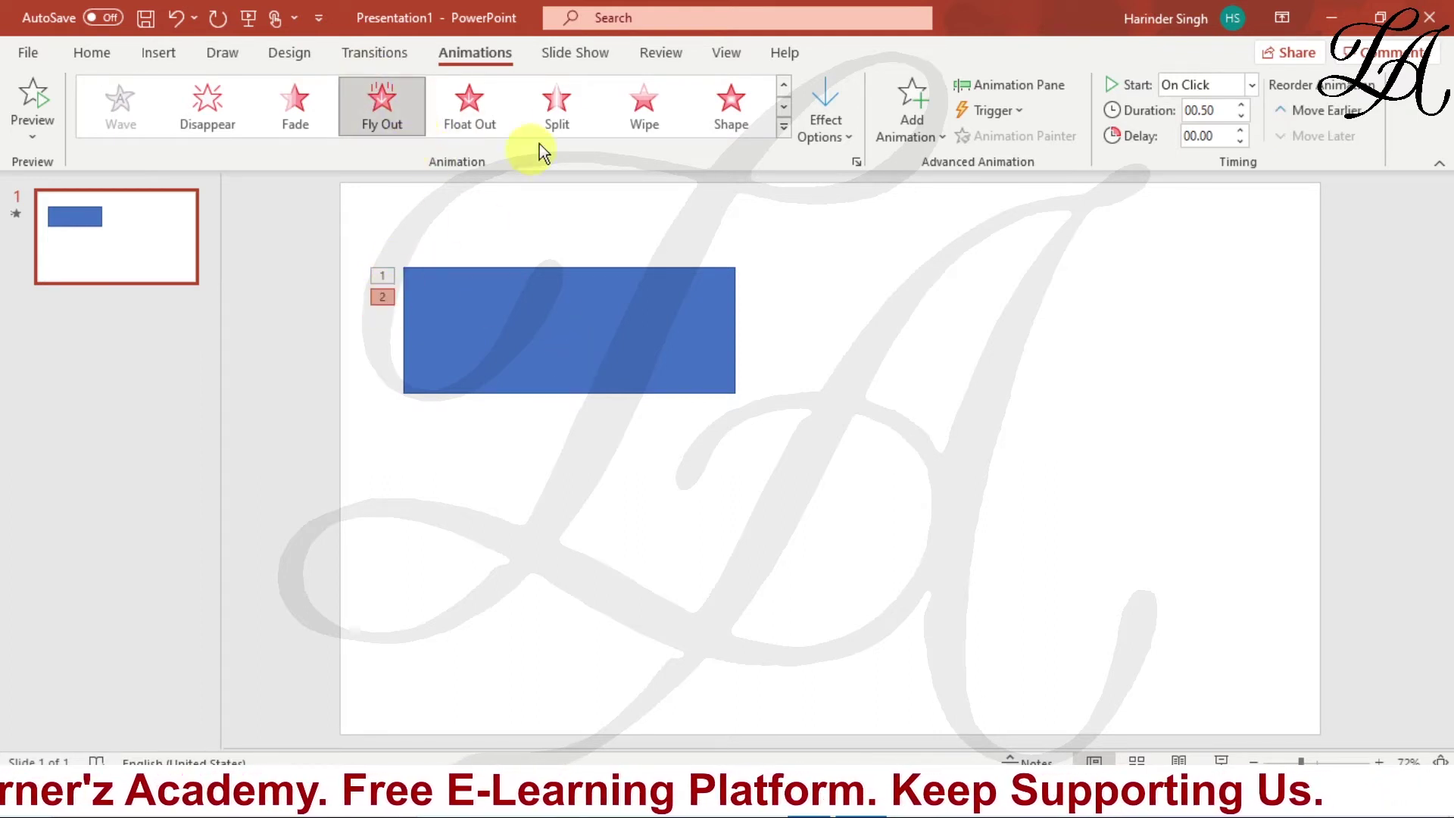
click(388, 277)
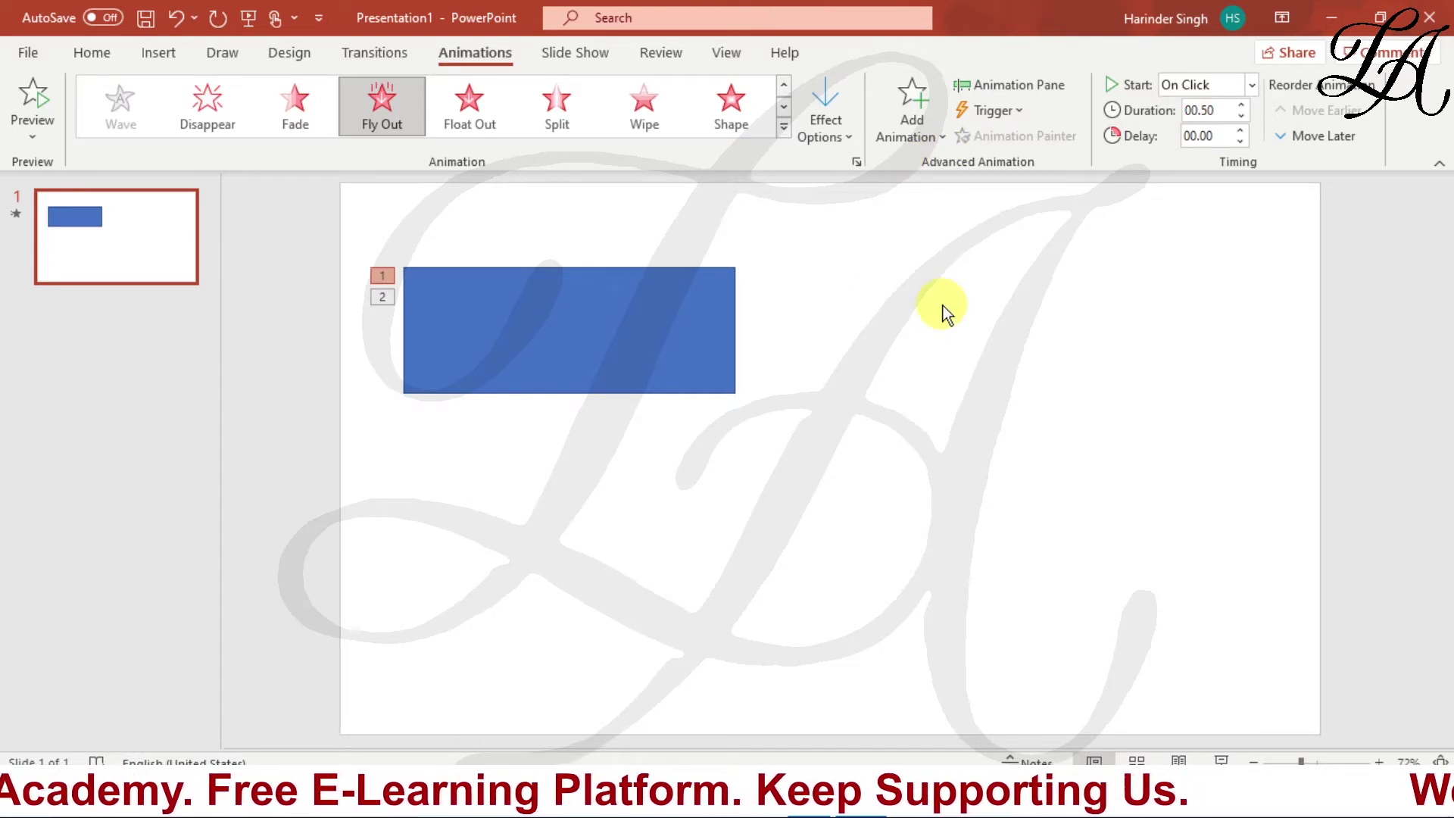
Step: Run the slide show with F5 to watch the rectangle fly out
key(F5)
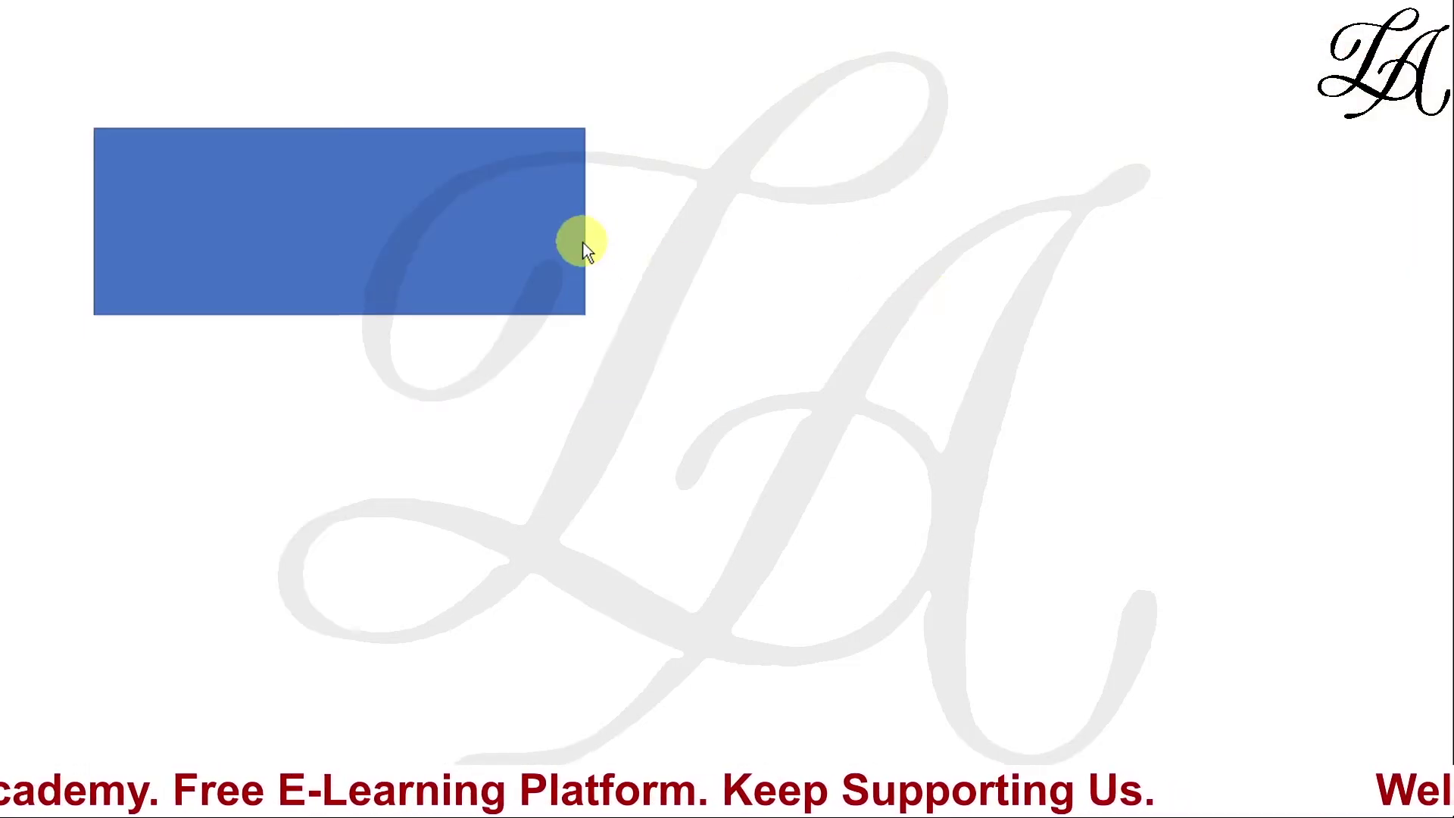
click(587, 250)
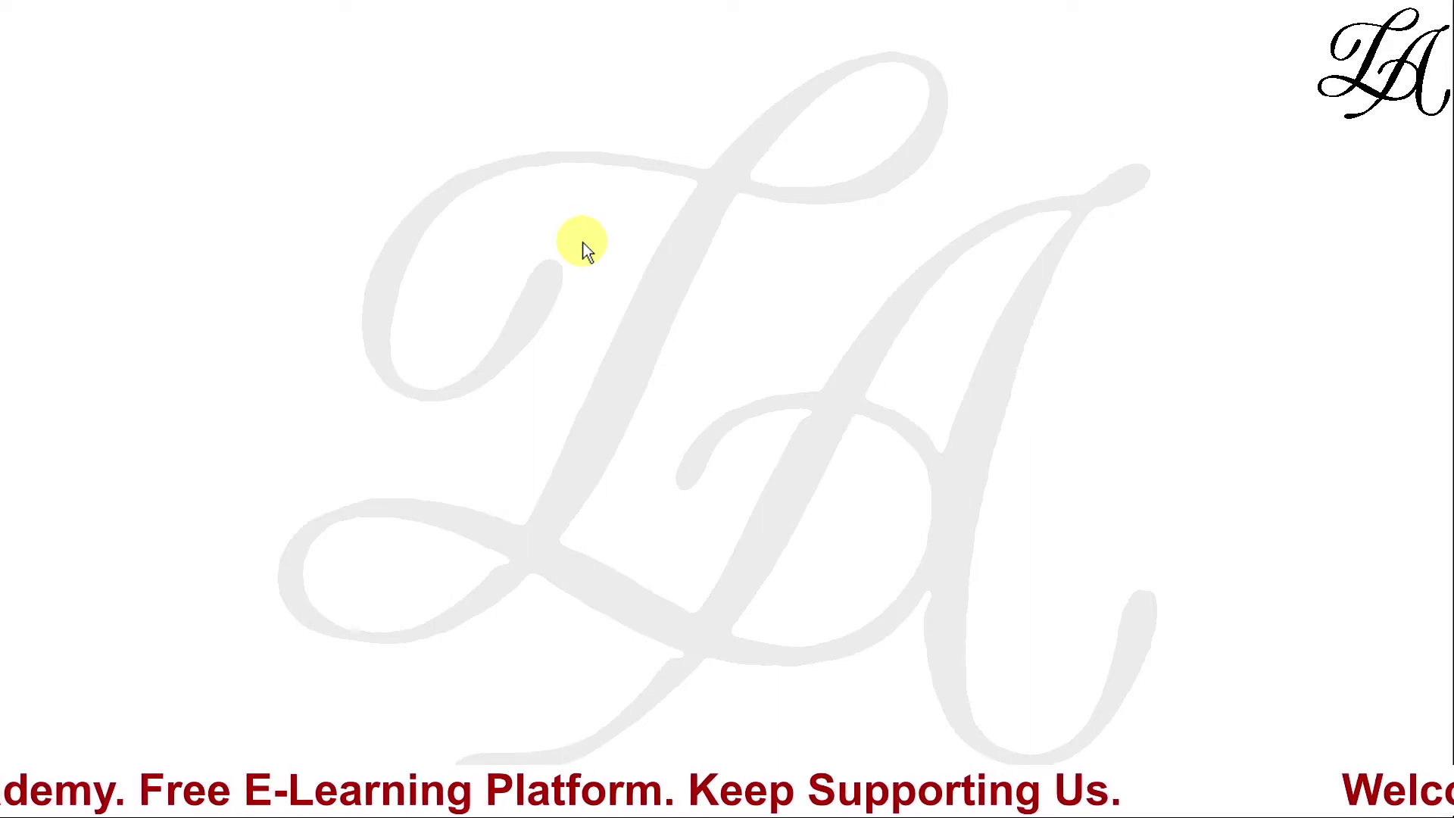
click(583, 242)
click(583, 243)
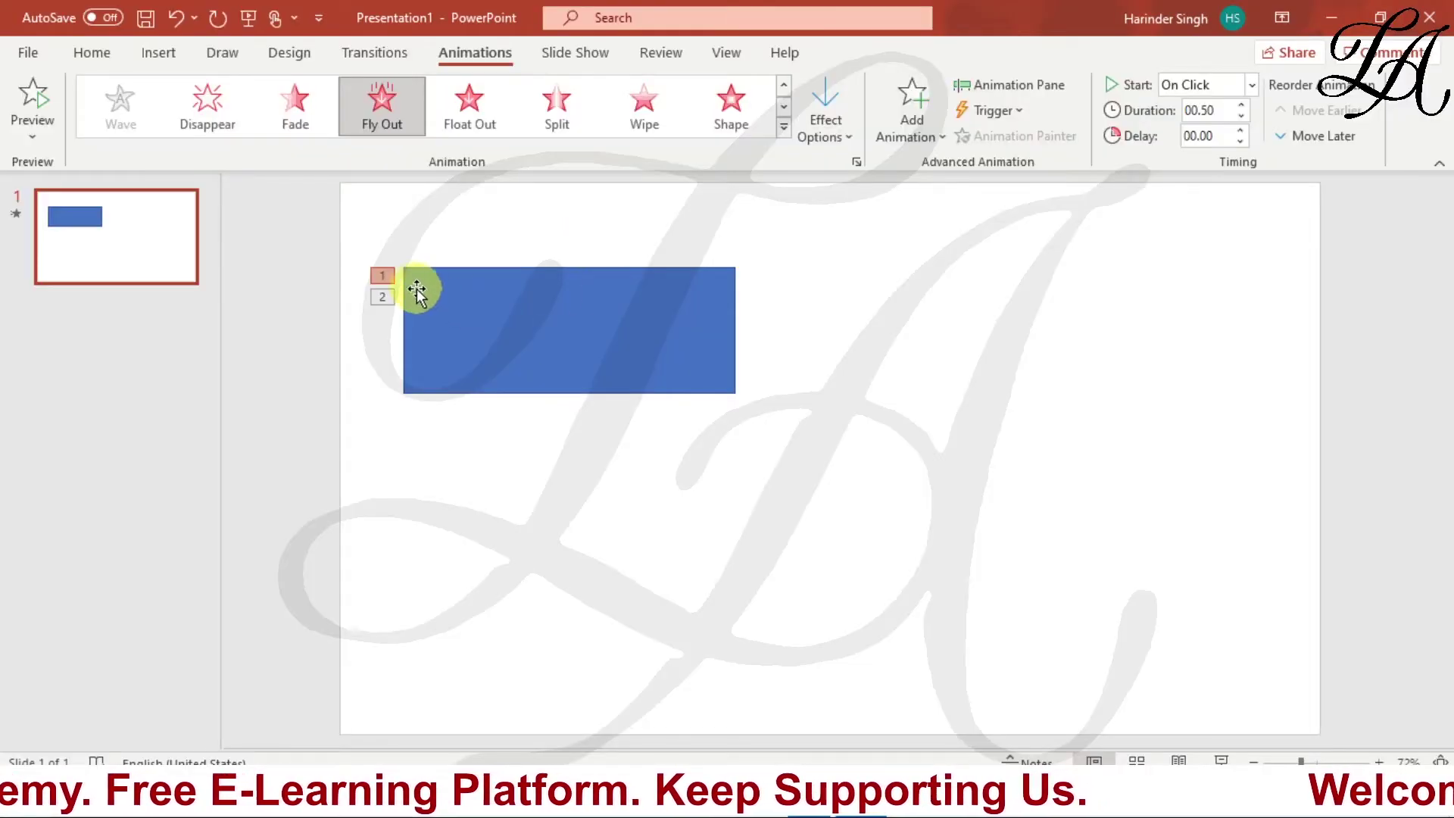
click(600, 340)
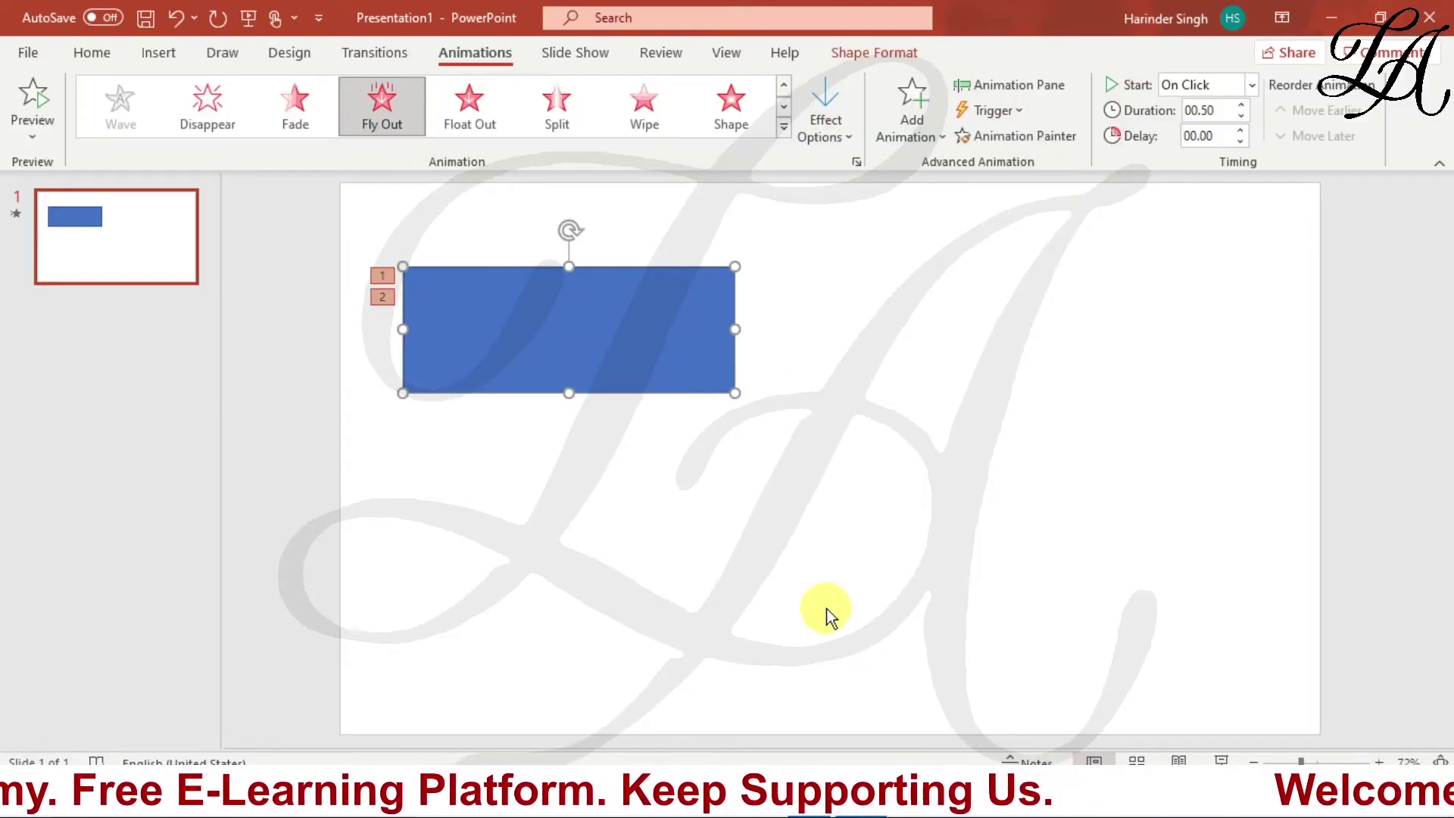
Step: Delete the rectangle and draw a large parallelogram right of the slide centre
key(Delete)
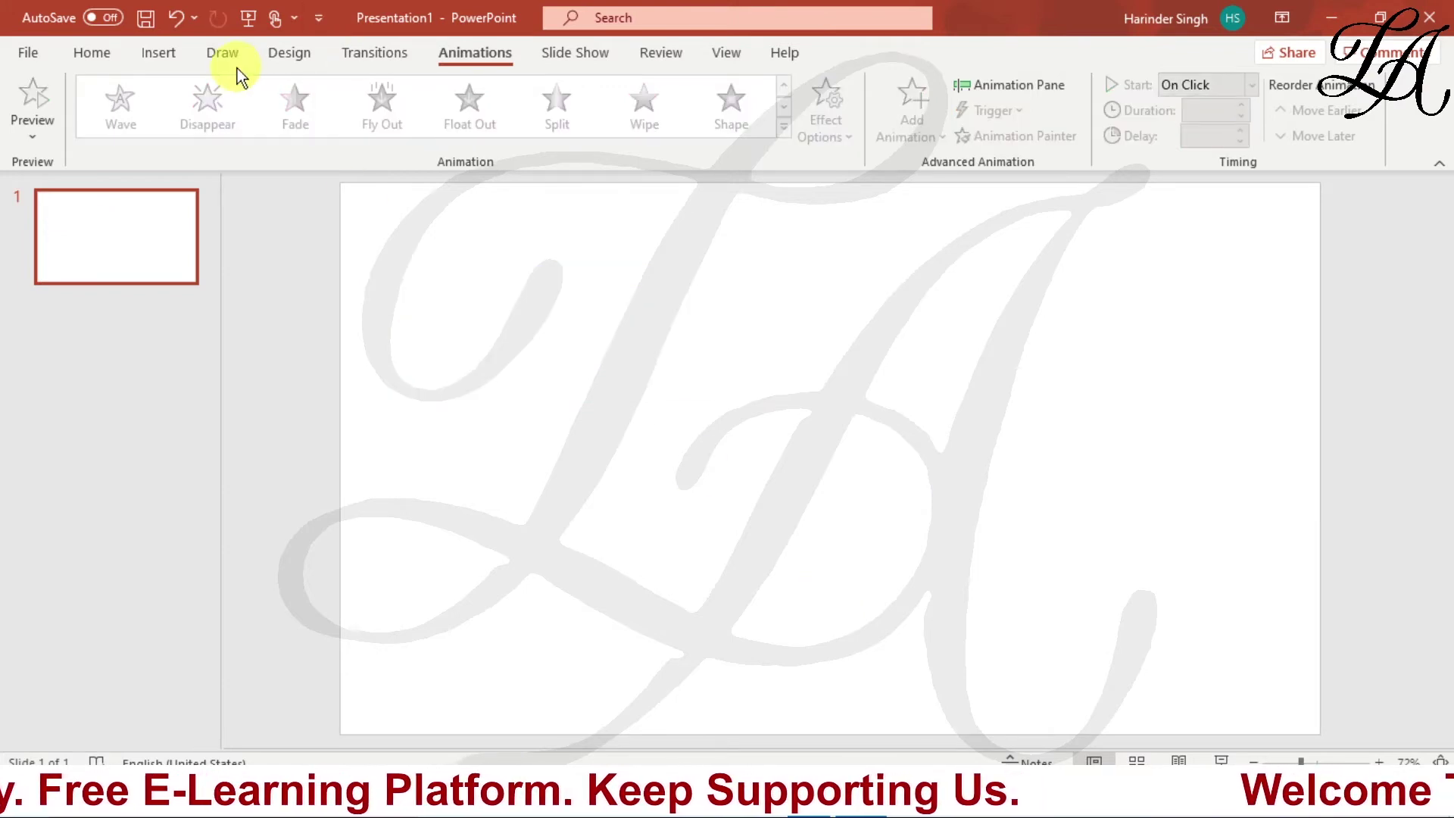
click(159, 53)
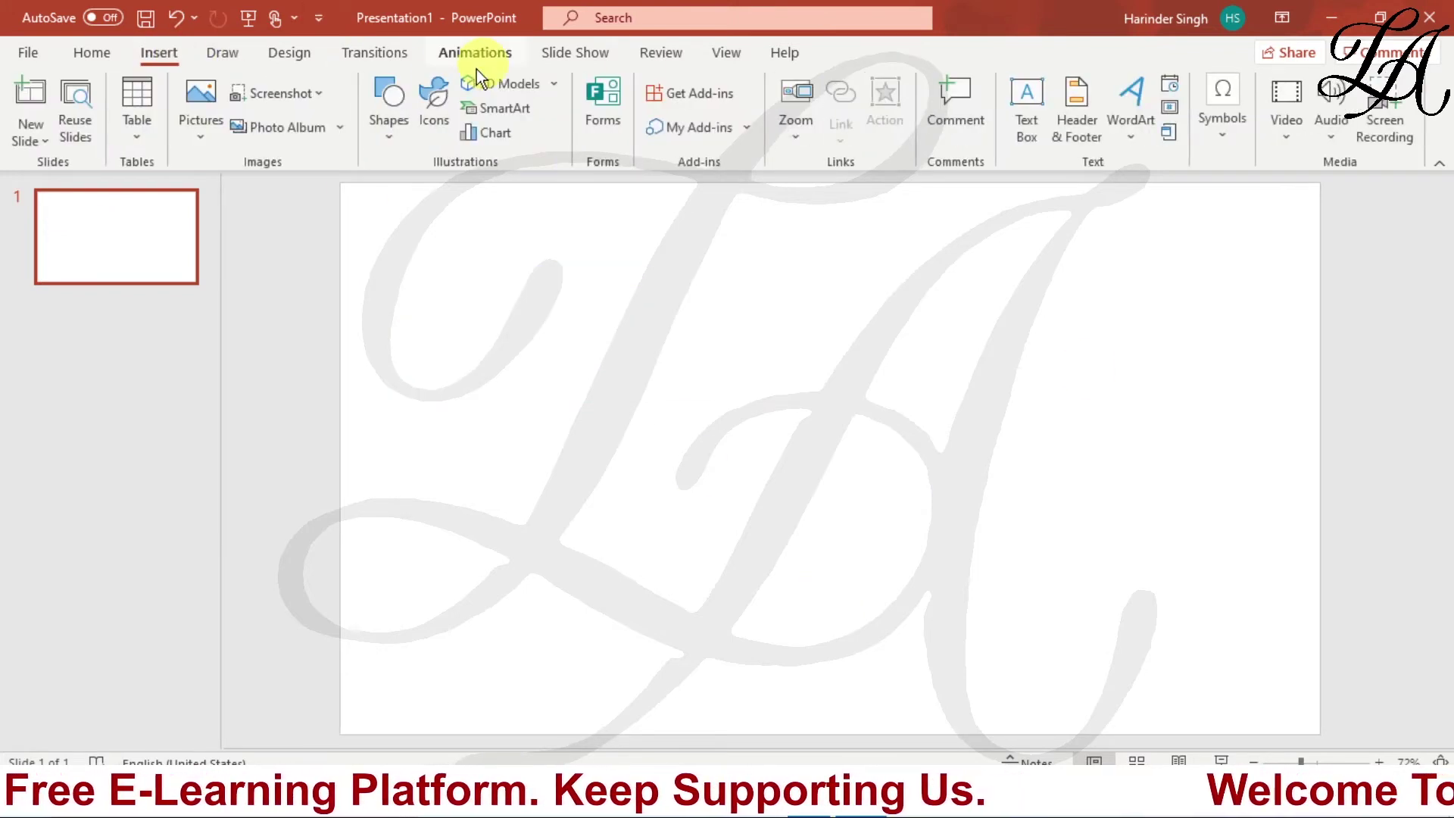
click(388, 99)
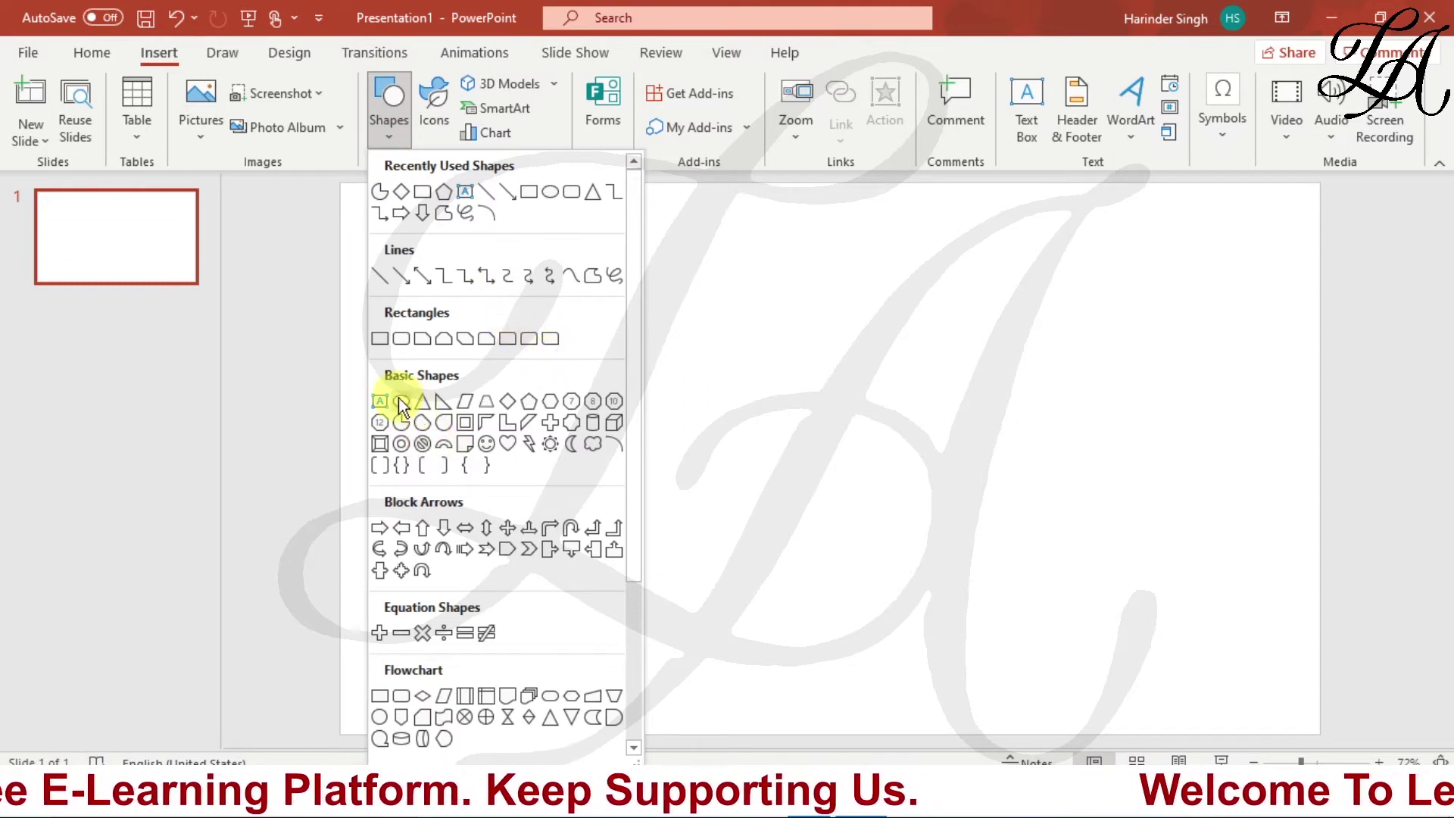
click(465, 402)
drag(686, 311, 1148, 559)
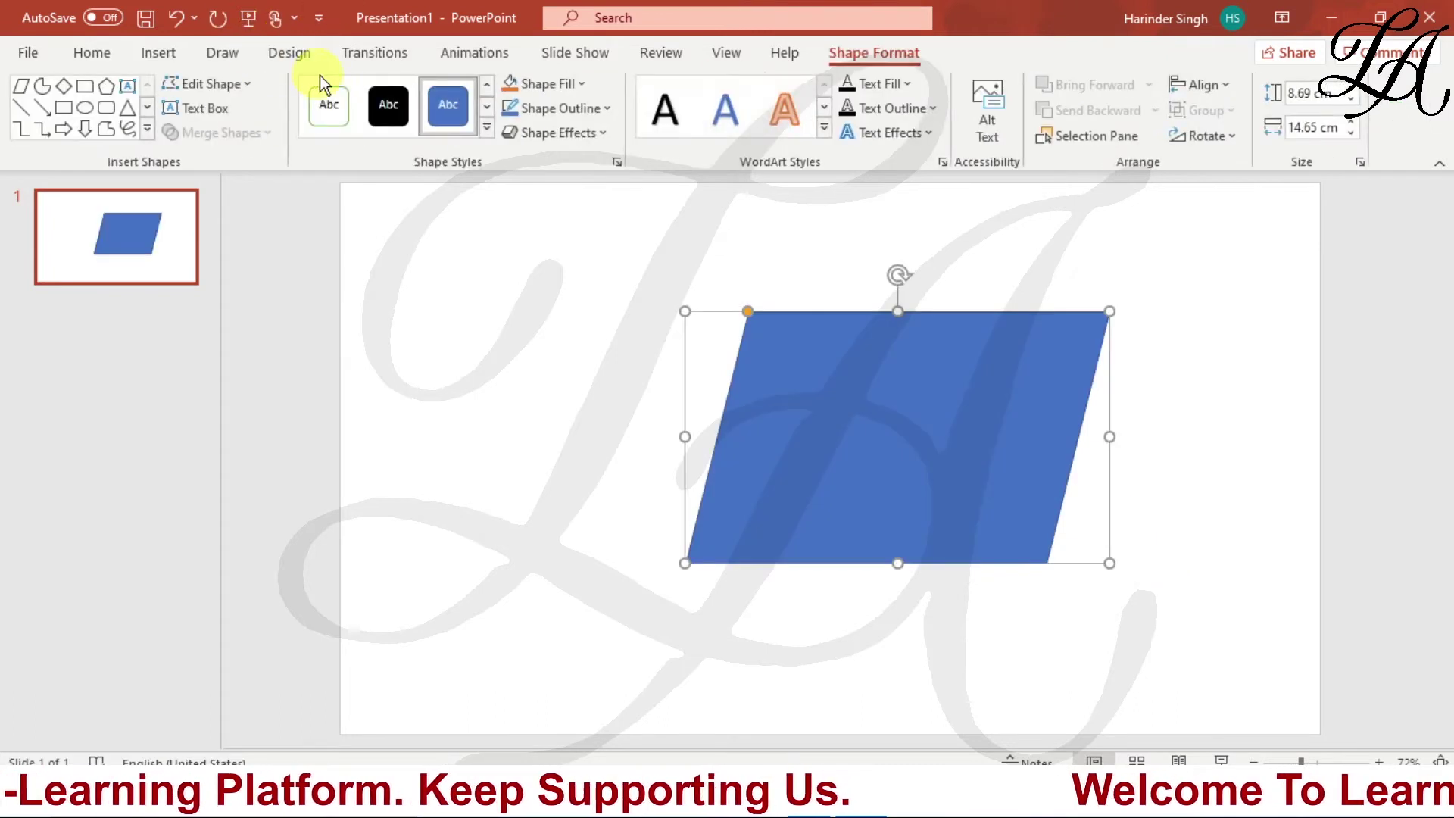
Step: Give the parallelogram Fly In, then add Fly Out as its second animation
click(471, 53)
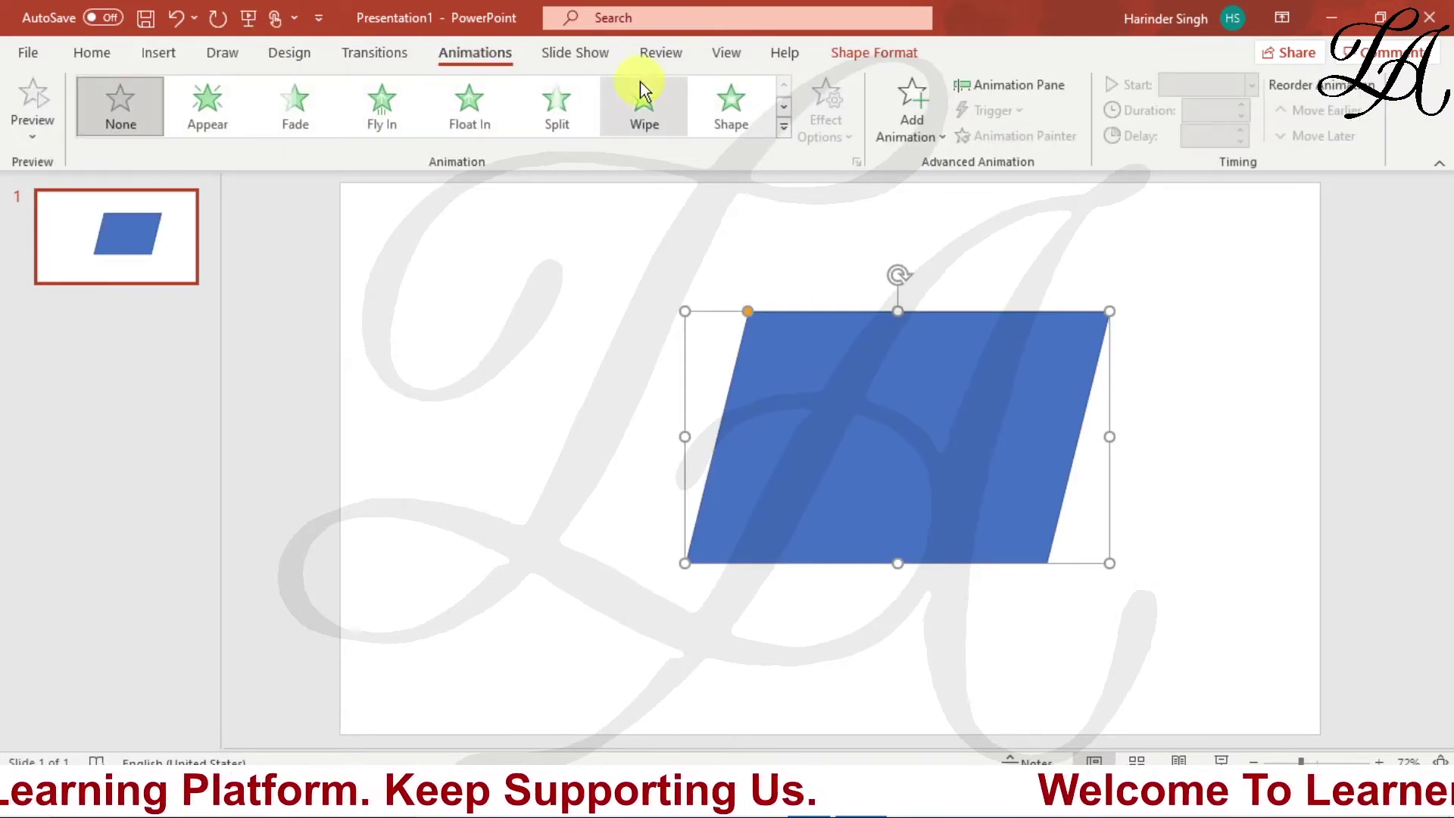
click(378, 118)
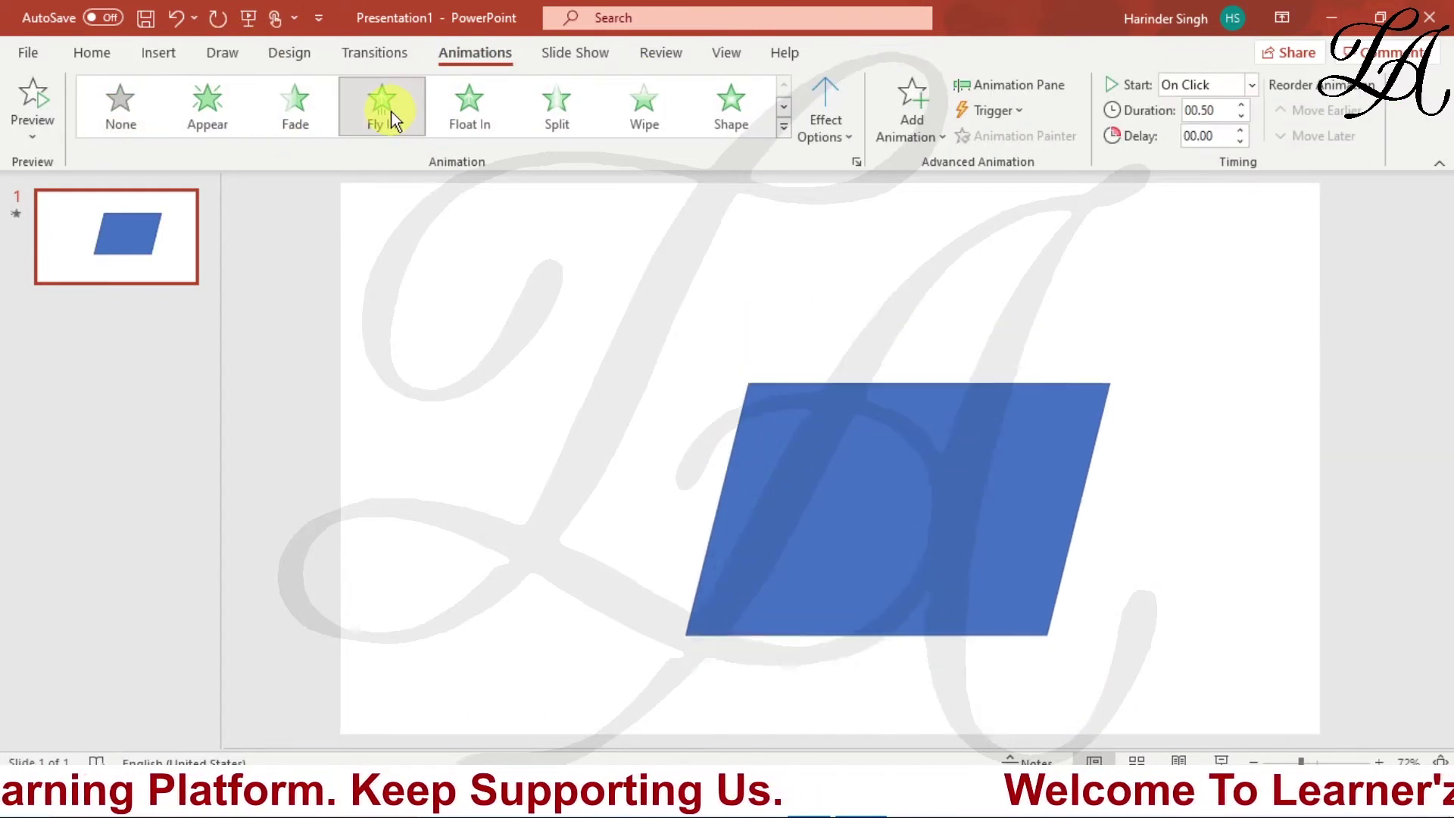
click(923, 112)
scroll(951, 462, down, 5)
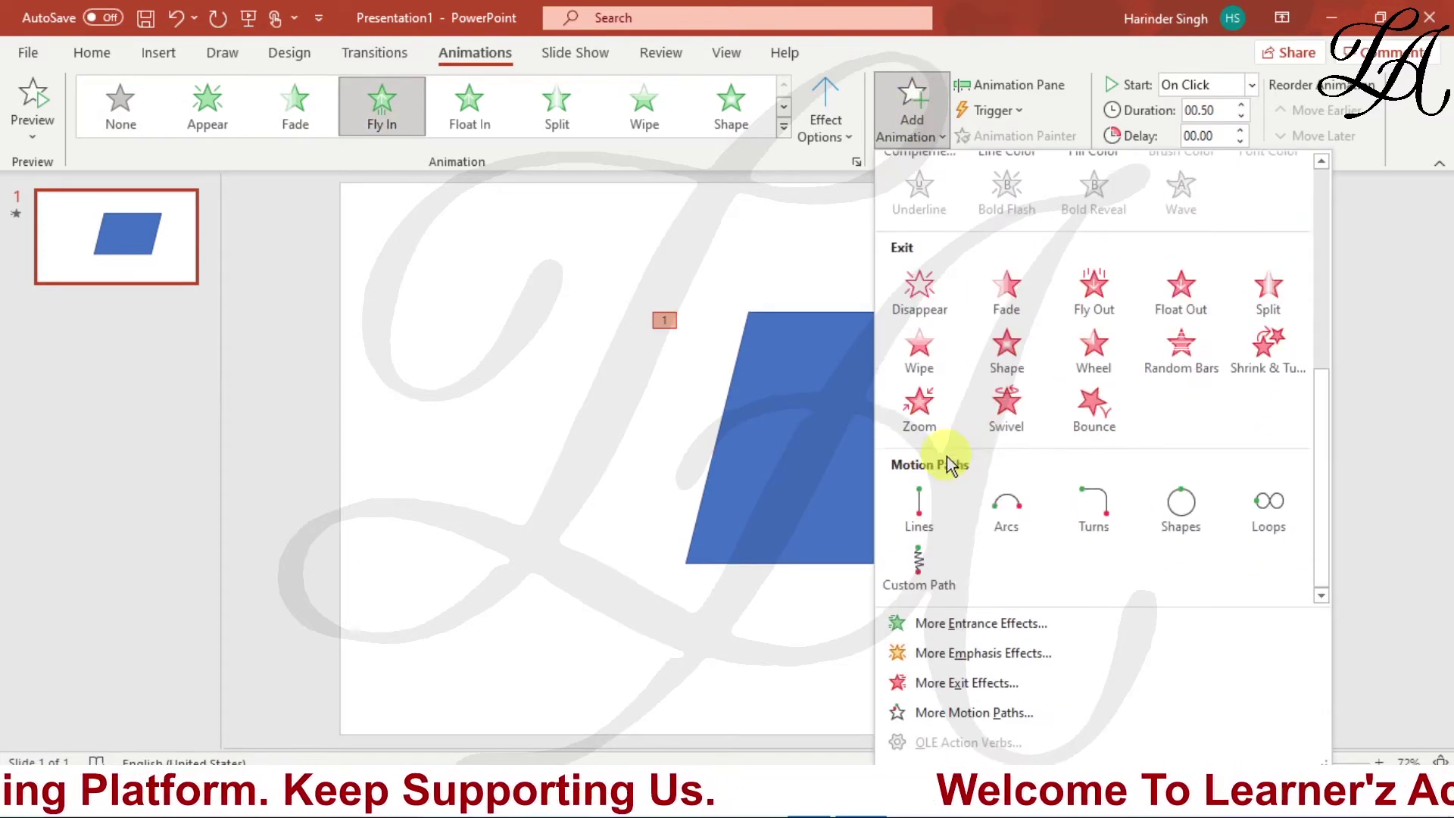
click(1094, 288)
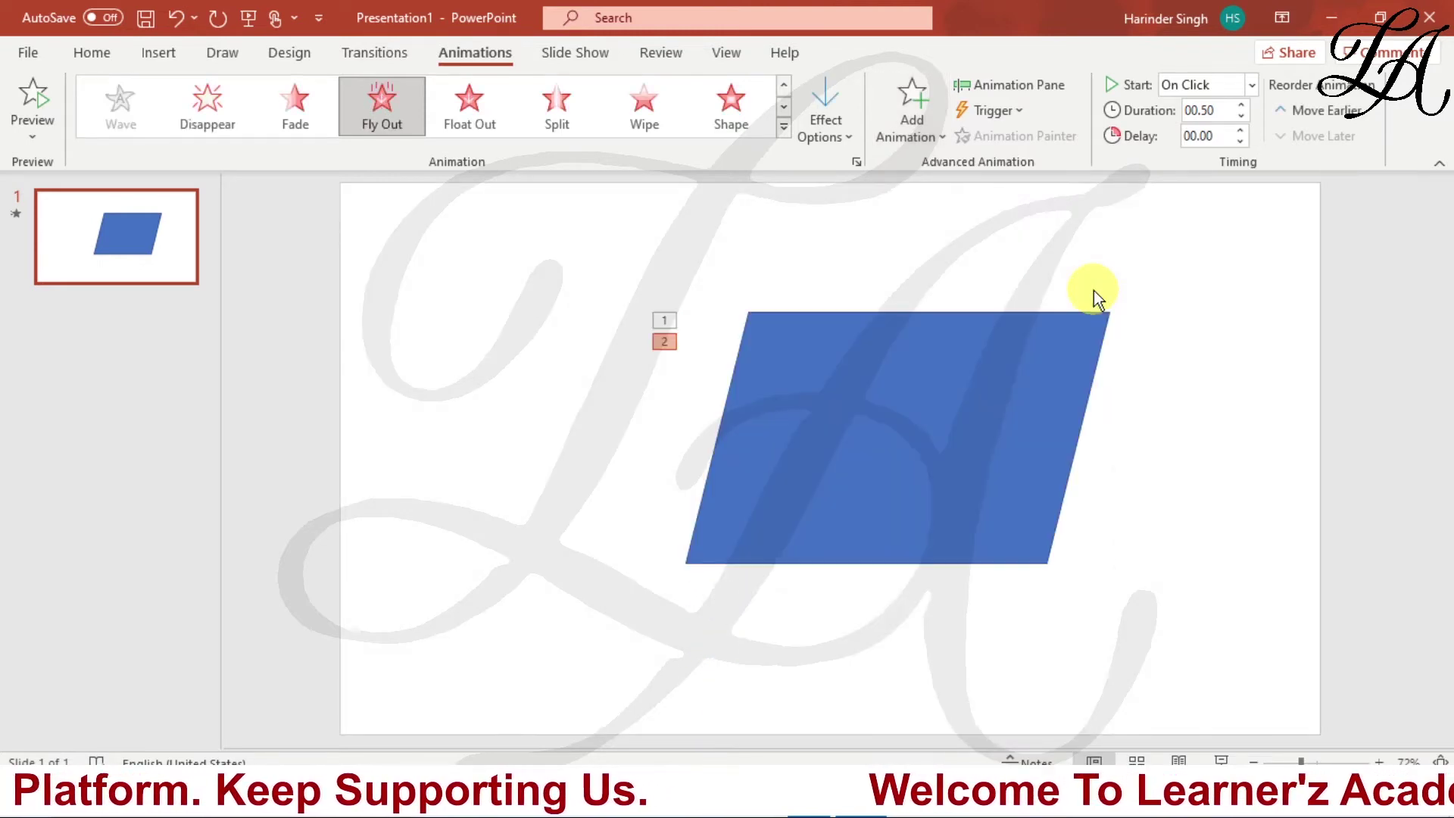
click(657, 319)
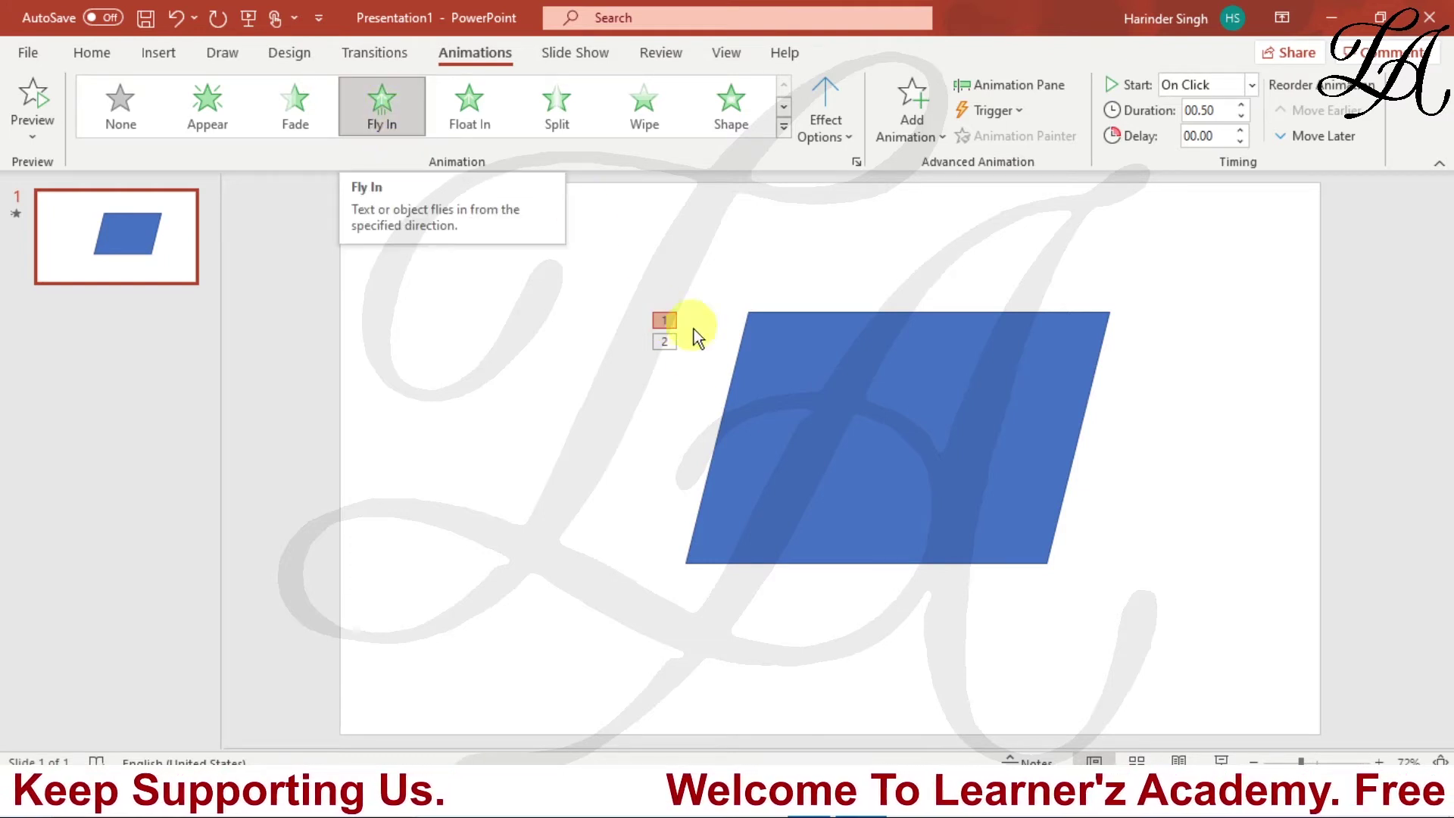
click(664, 343)
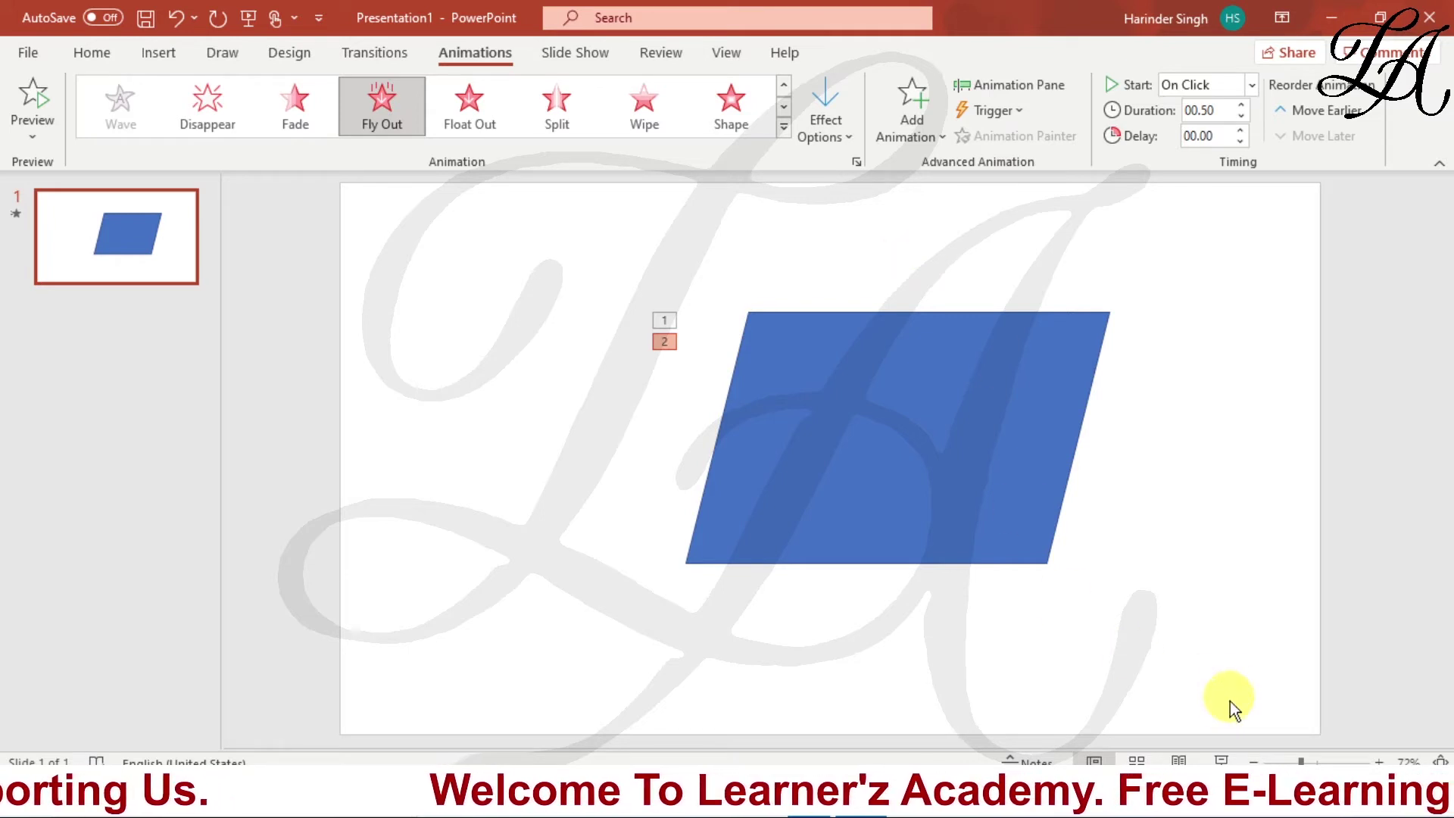
click(1221, 760)
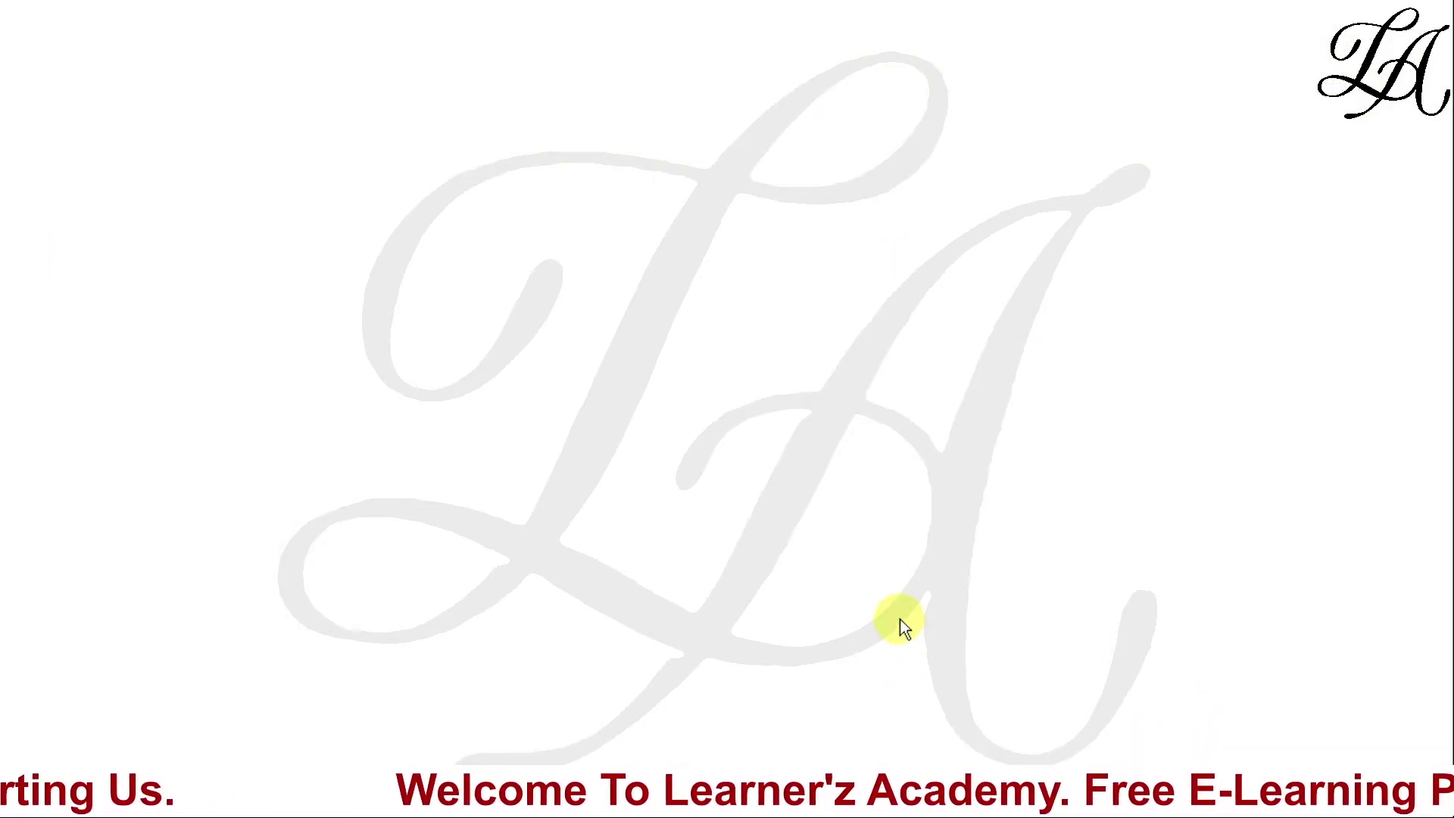
click(965, 292)
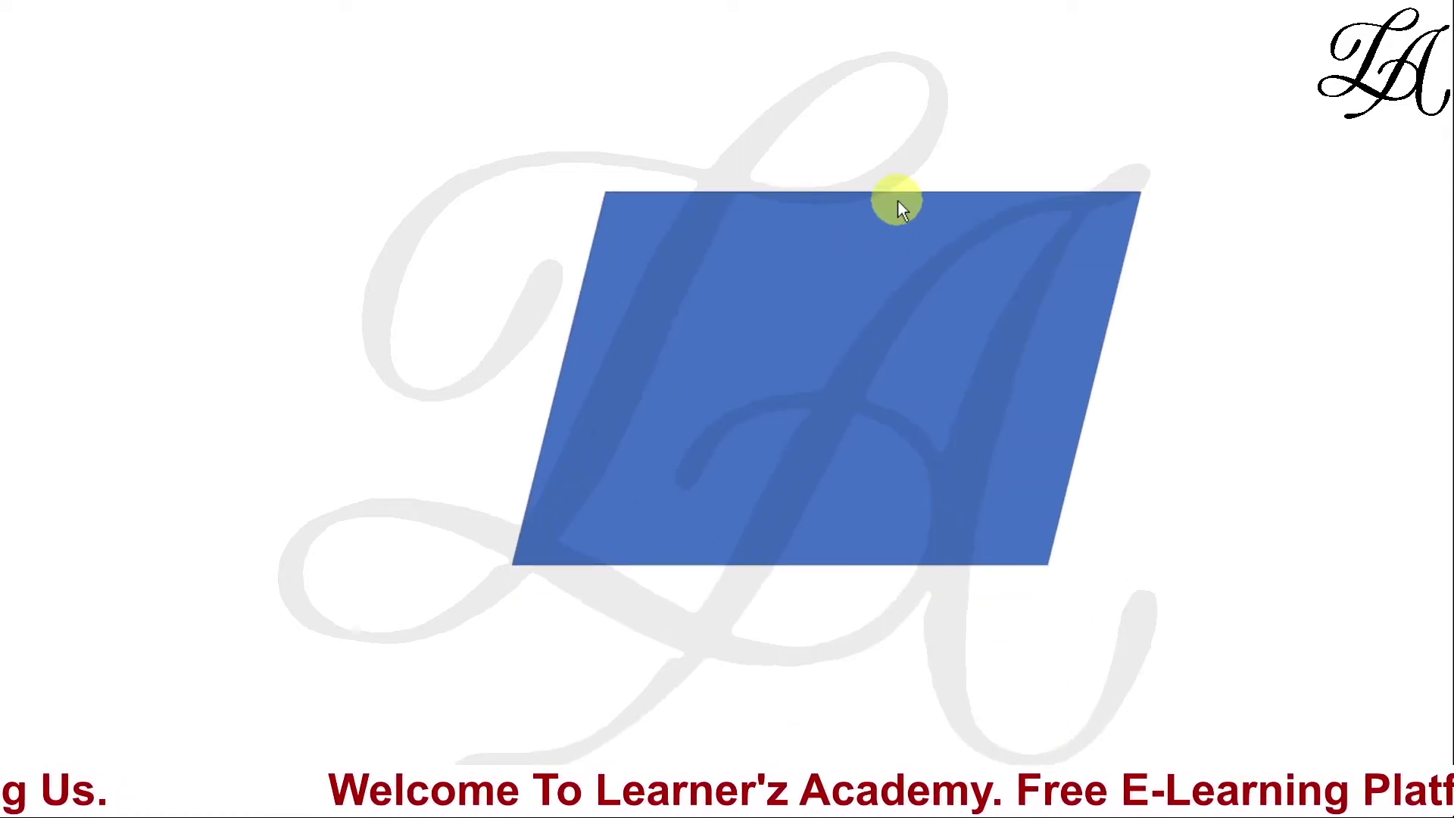
click(1138, 262)
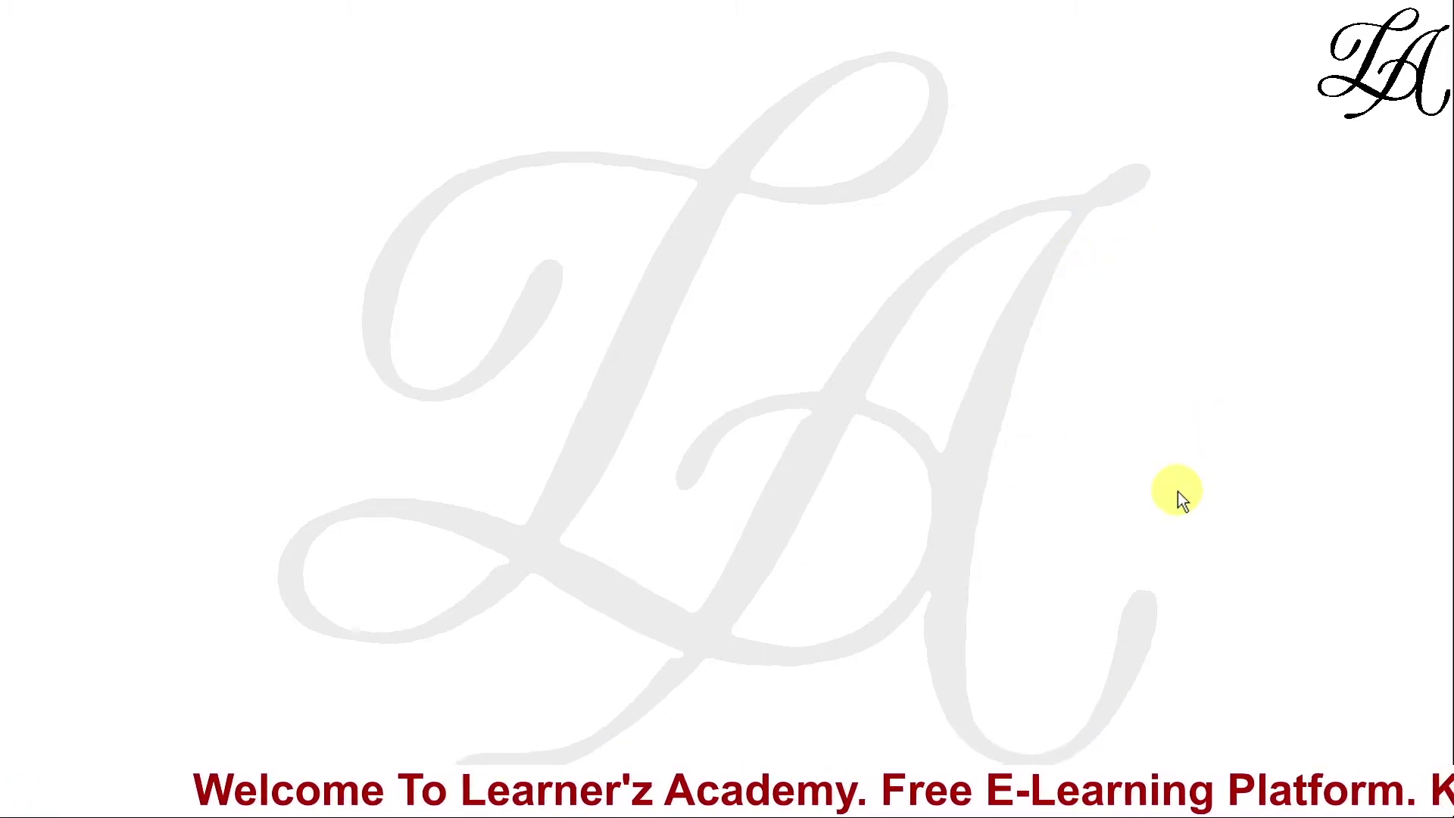
key(Escape)
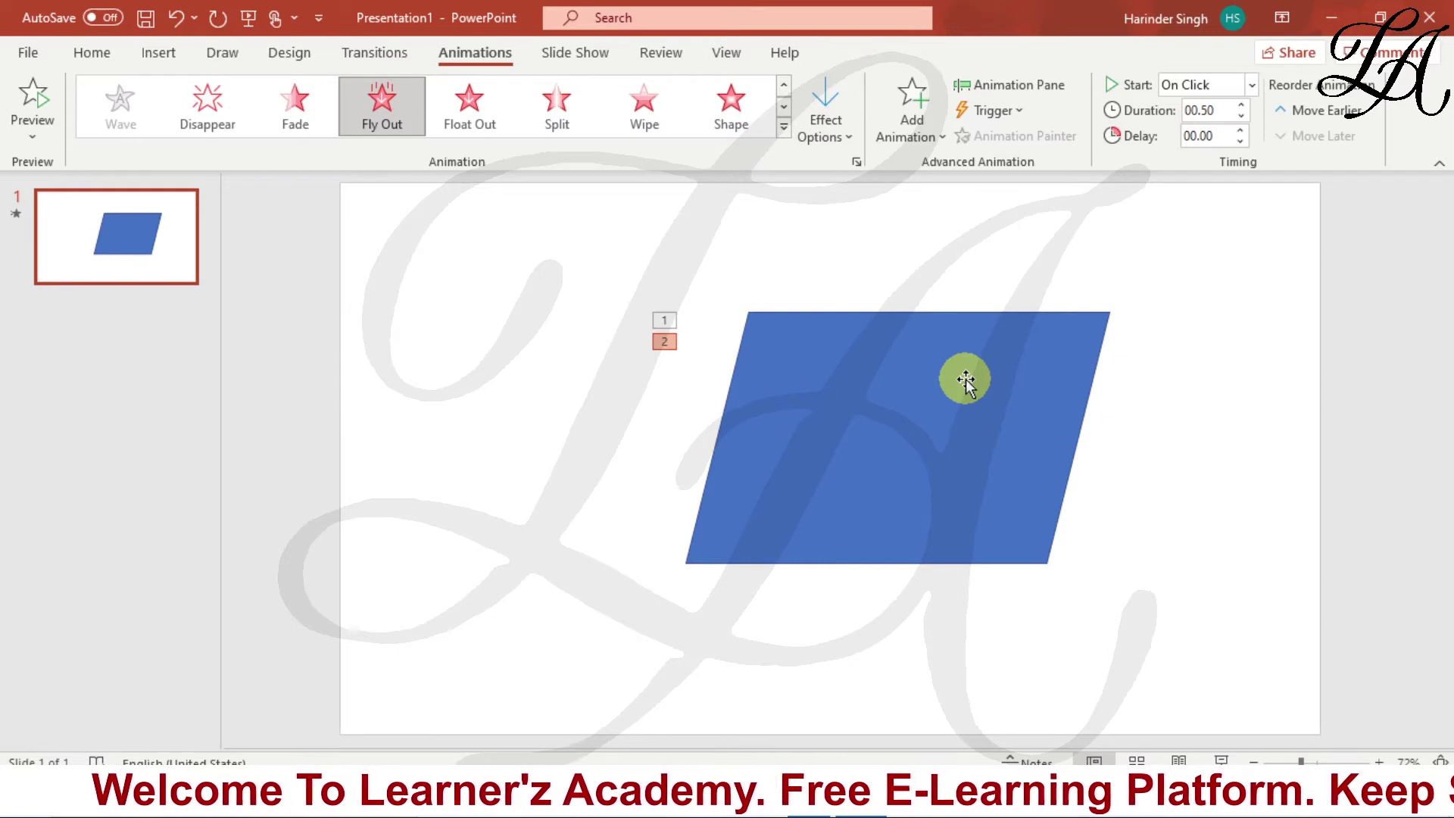
Step: Set the Fly Out exit's trigger to On Click of Parallelogram 17
click(1015, 109)
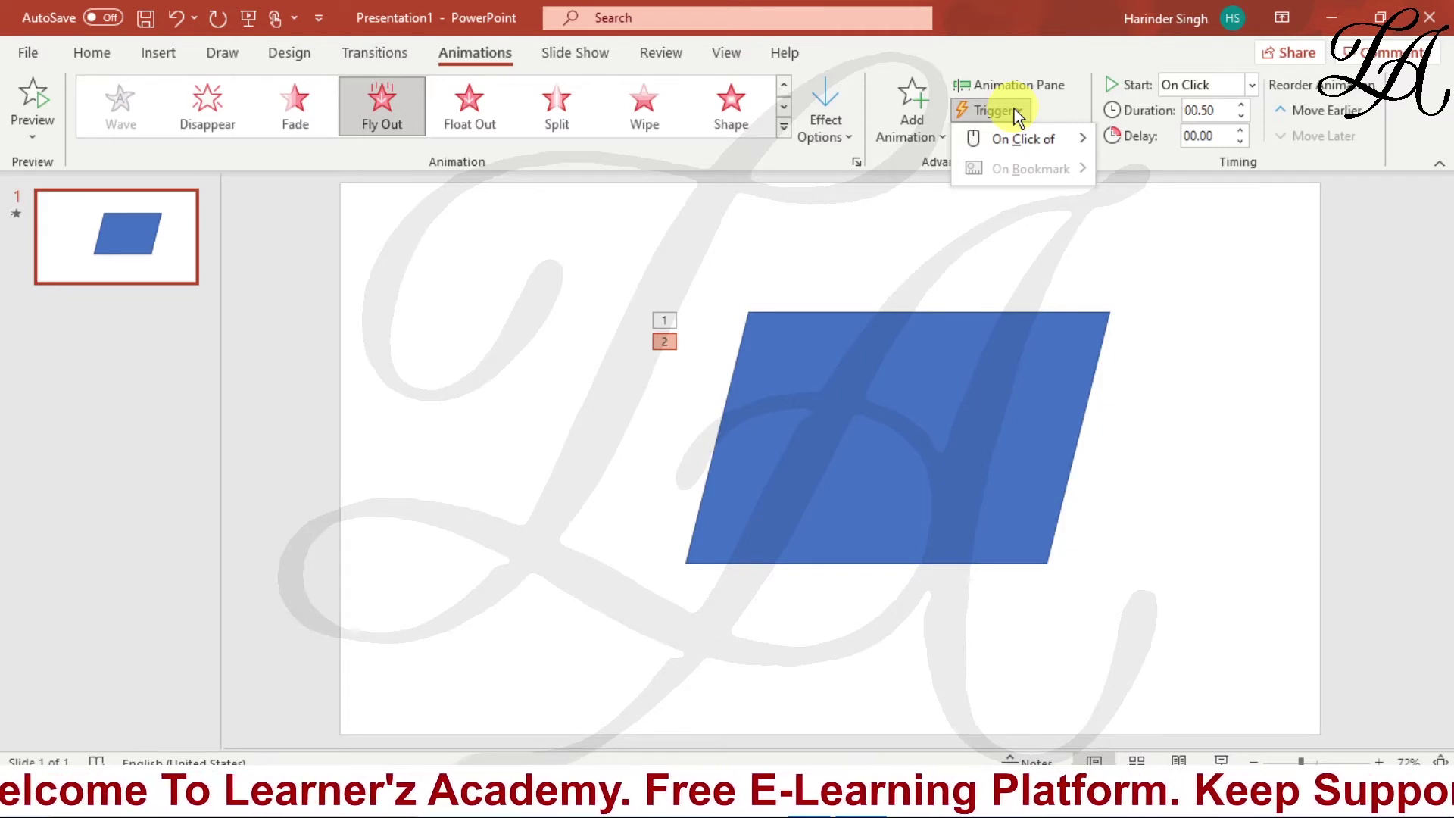
mouse_move(1028, 138)
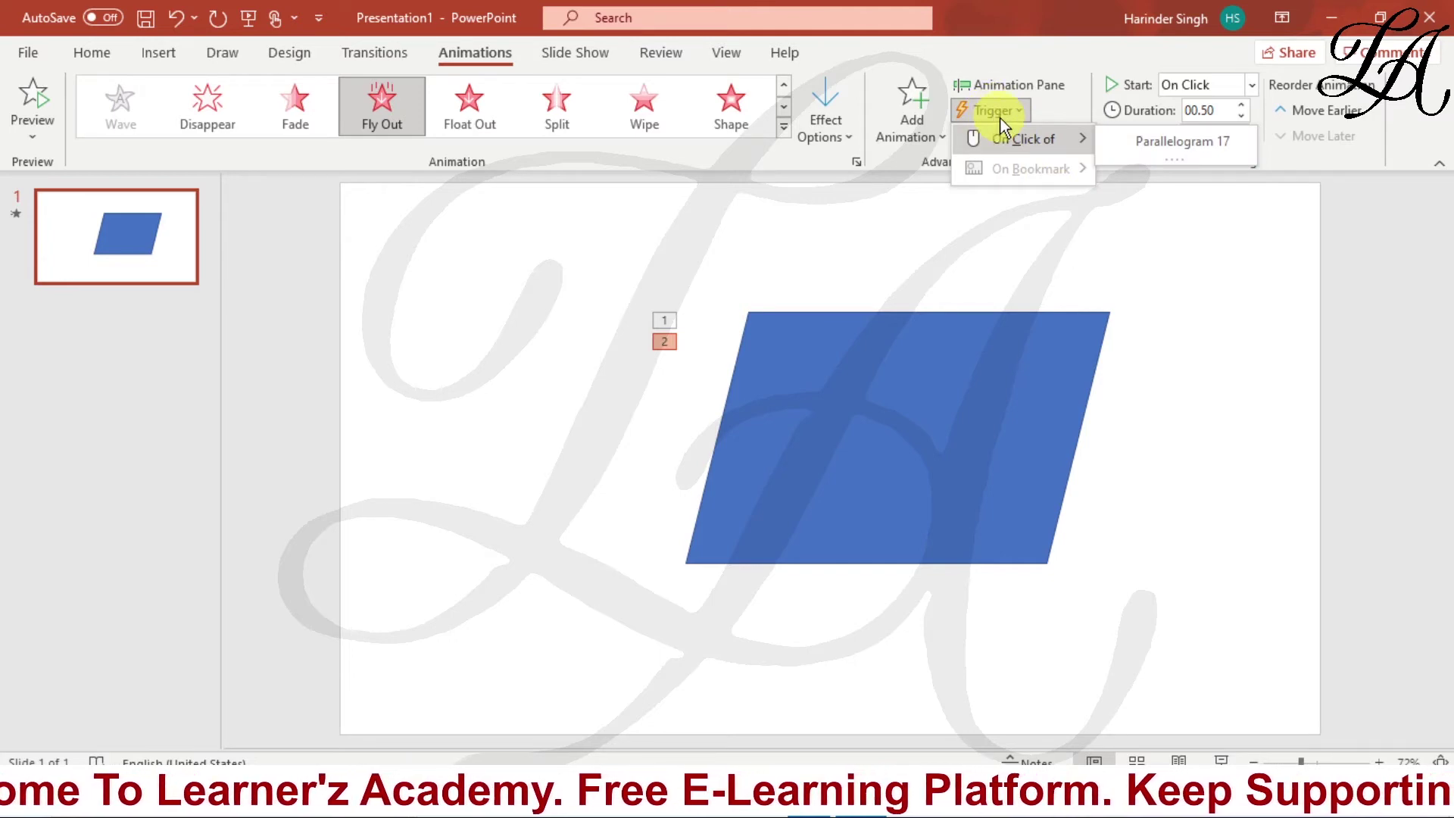
click(930, 247)
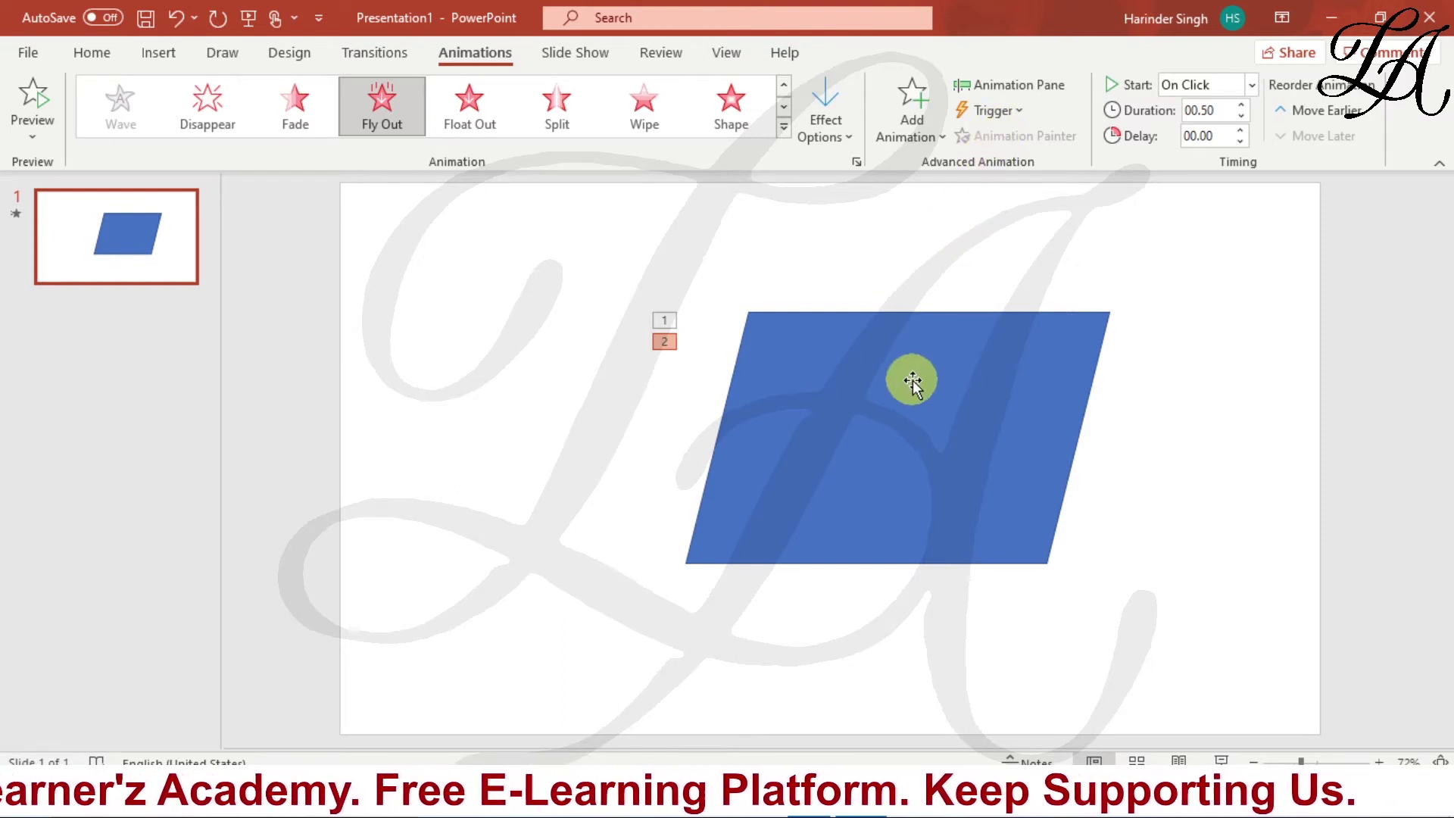
click(1007, 112)
mouse_move(1022, 138)
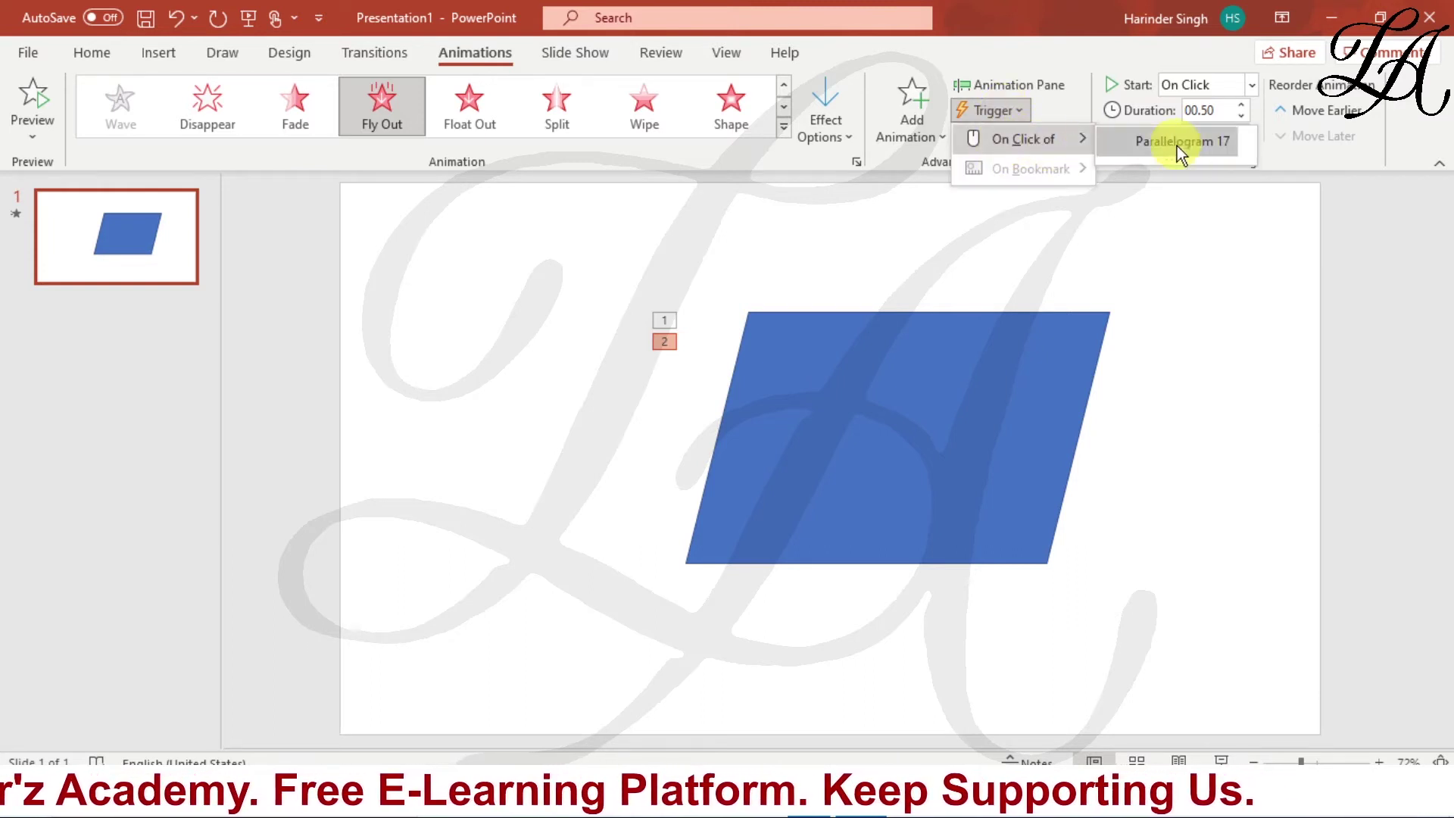
click(1211, 145)
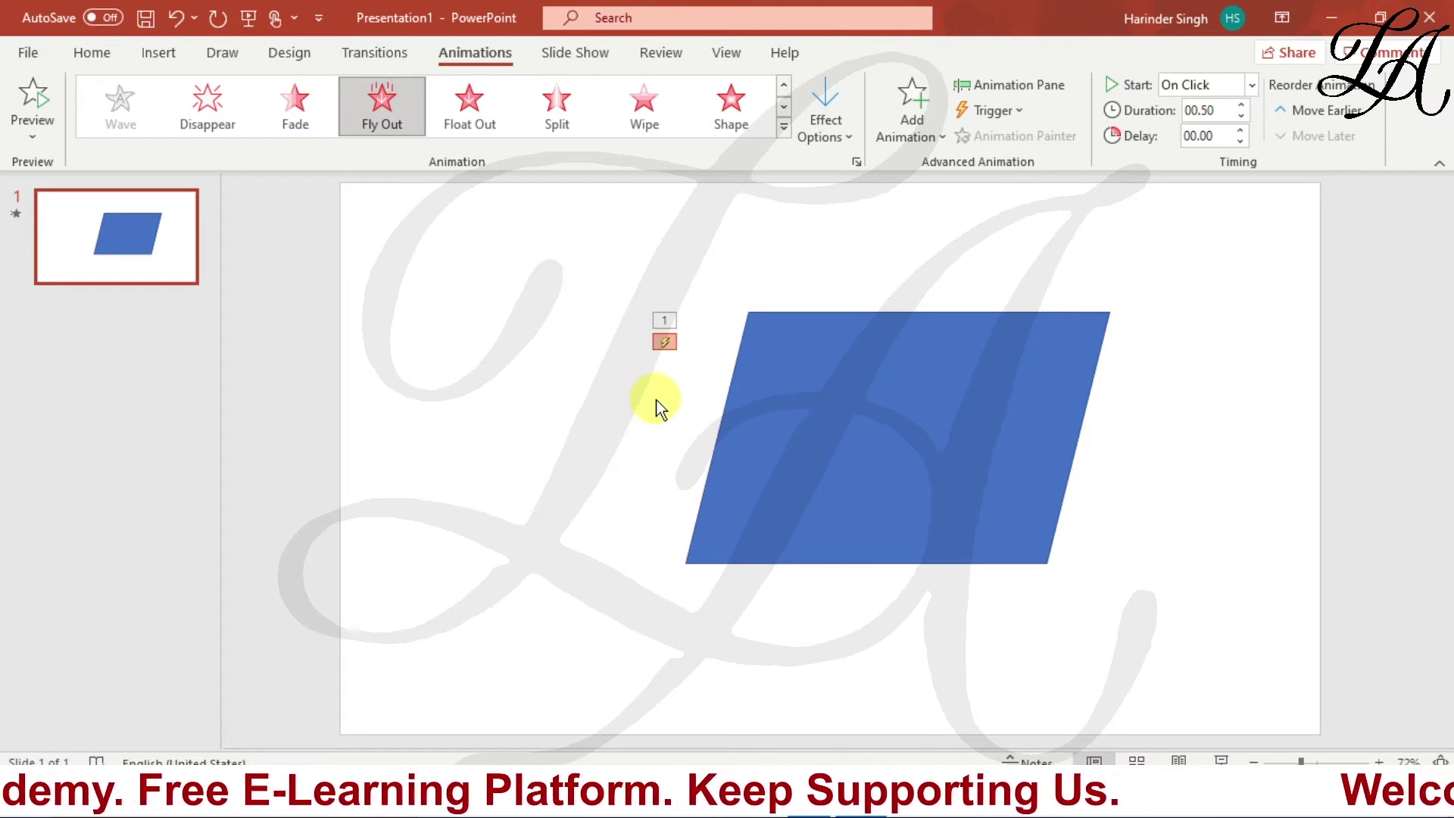
click(662, 342)
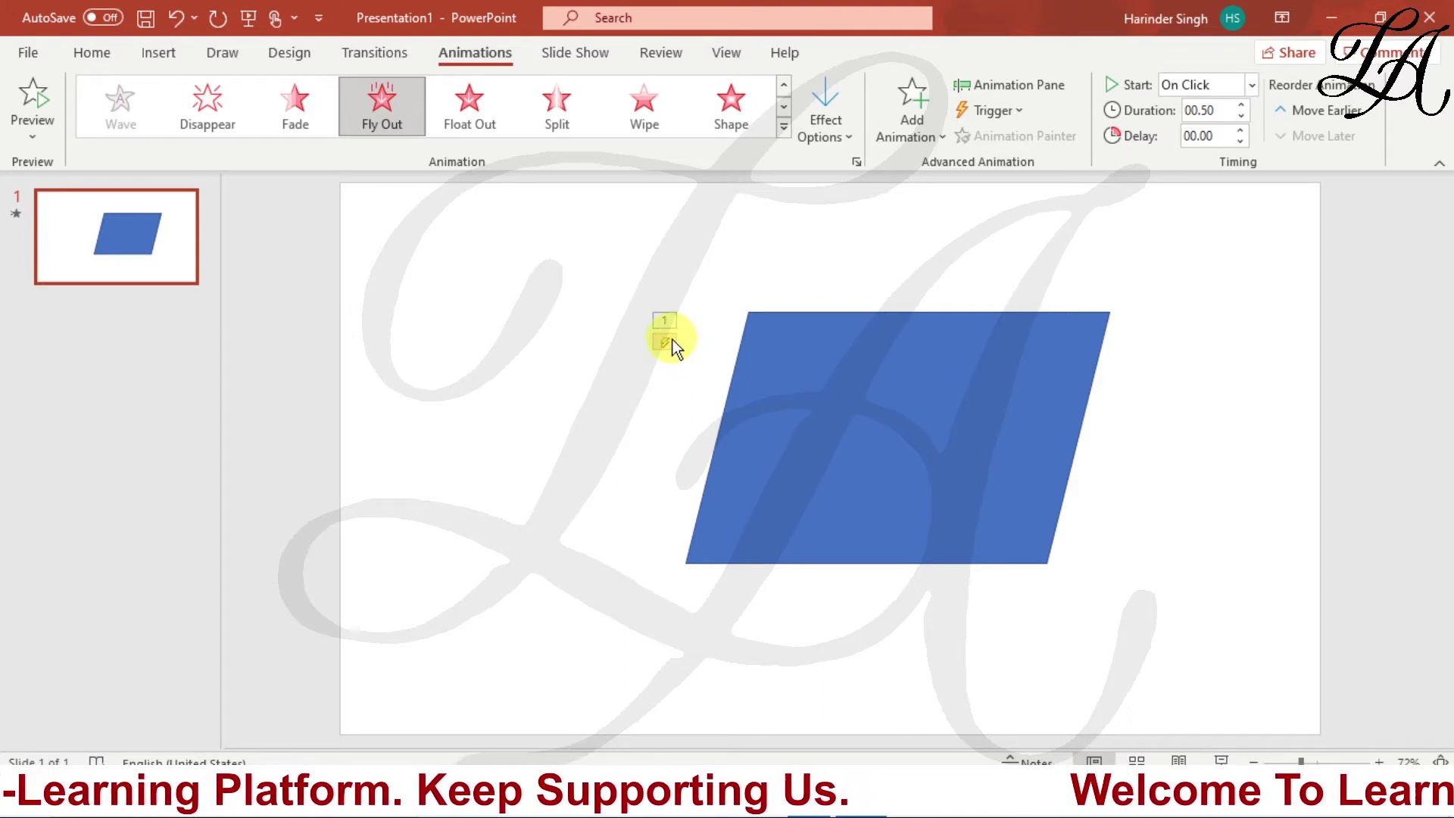
click(1222, 757)
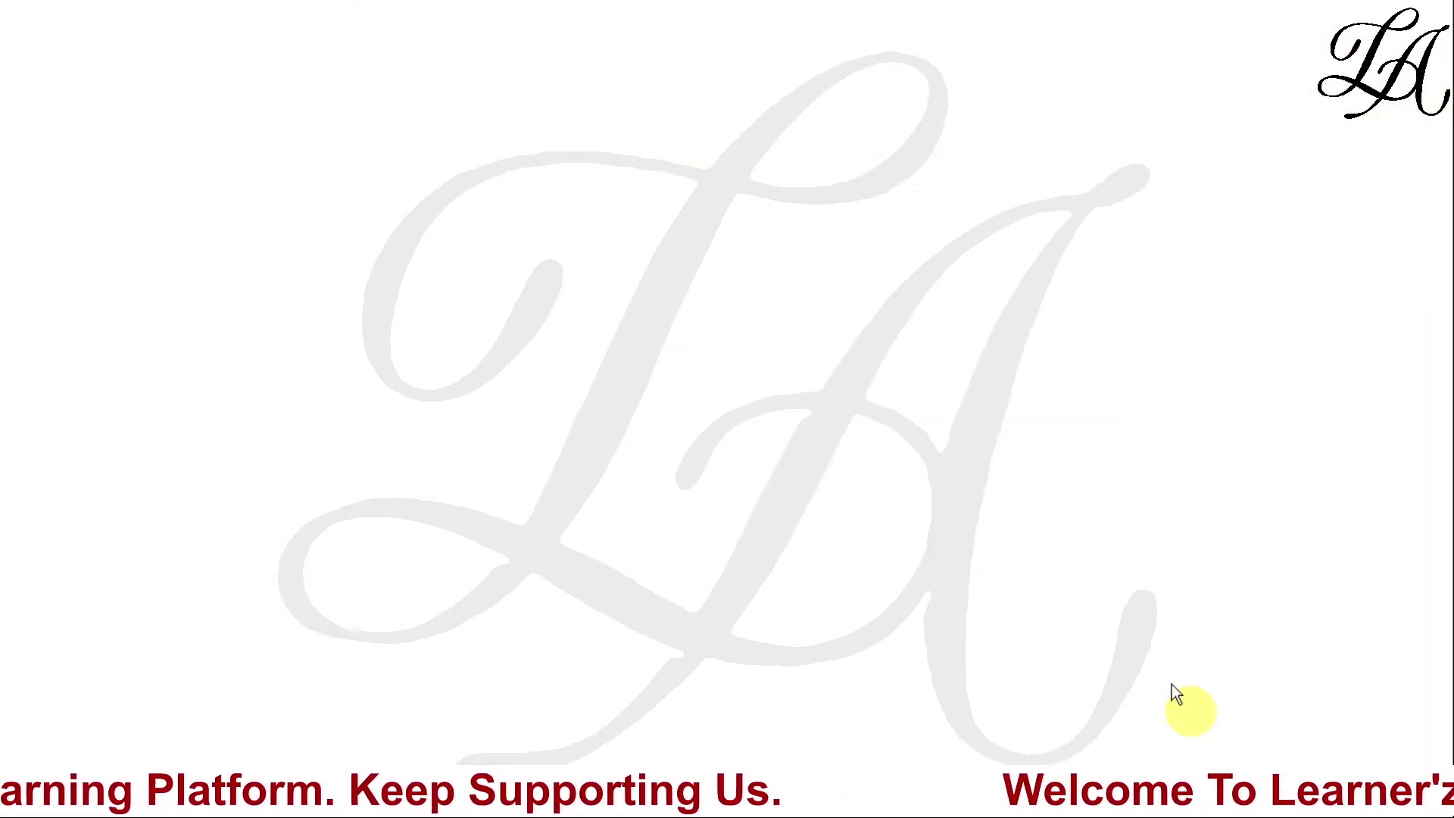
click(919, 328)
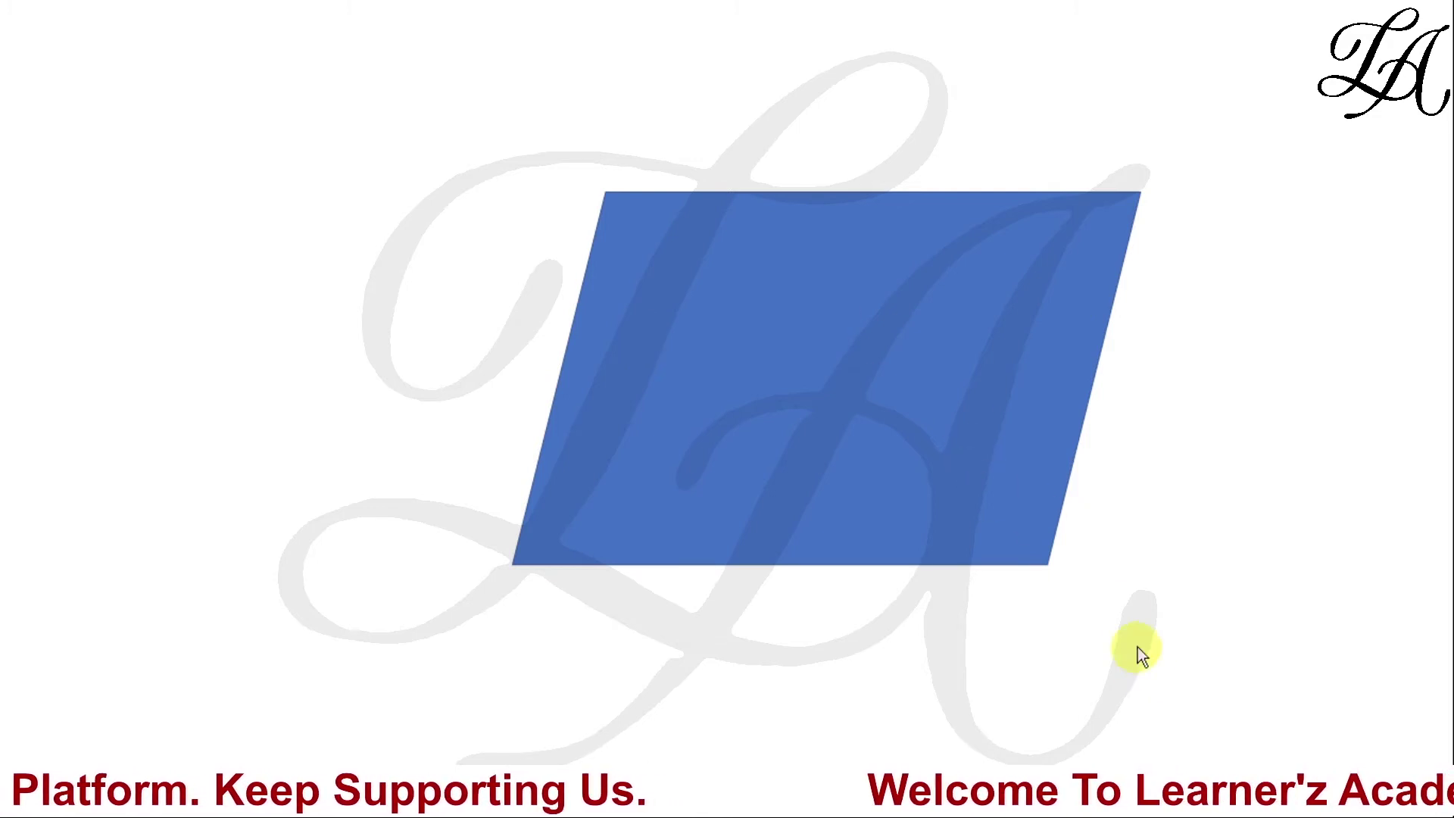
click(879, 361)
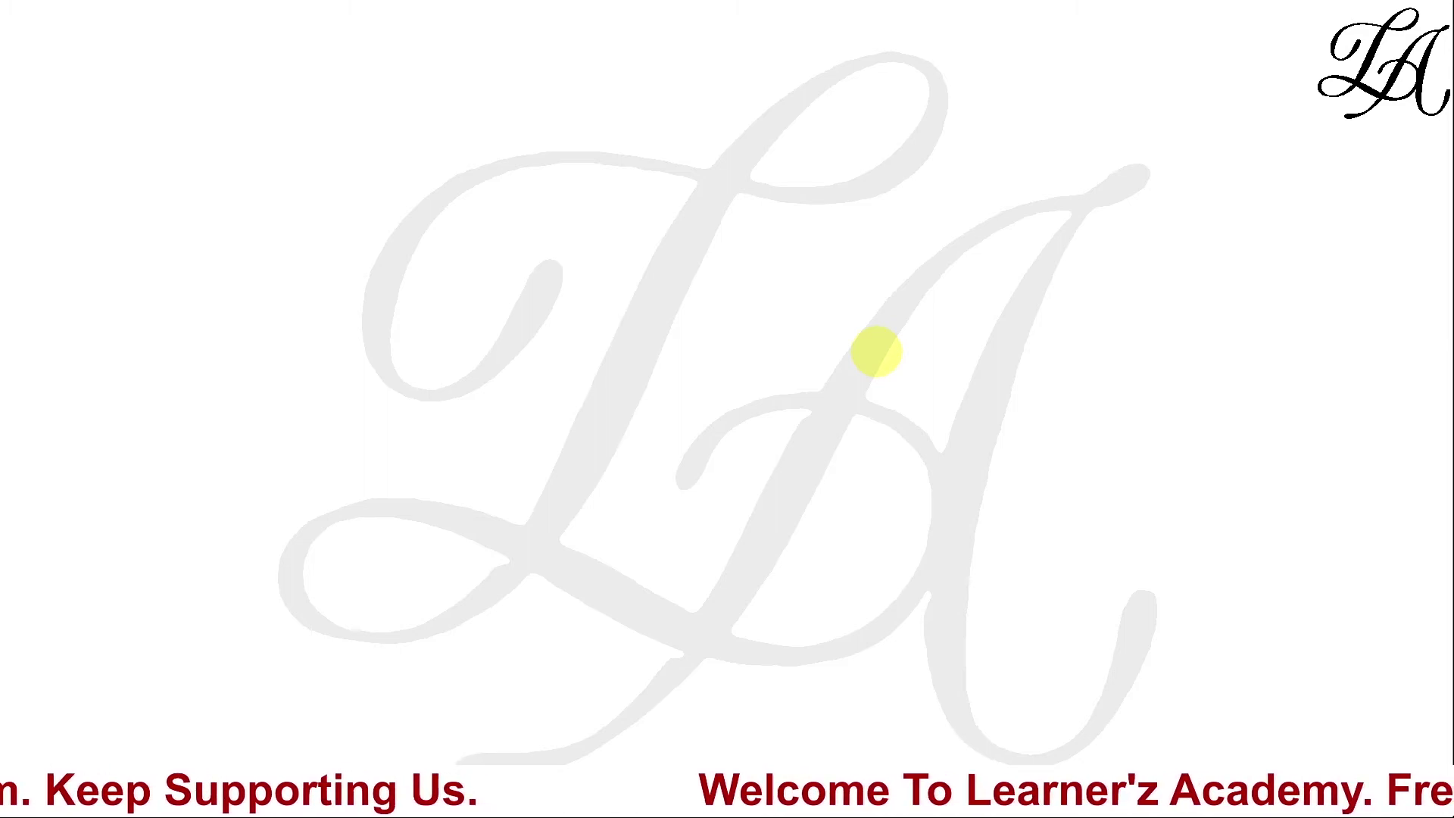
click(829, 366)
Step: Inspect the exit animation's trigger options and leave them unchanged
click(829, 366)
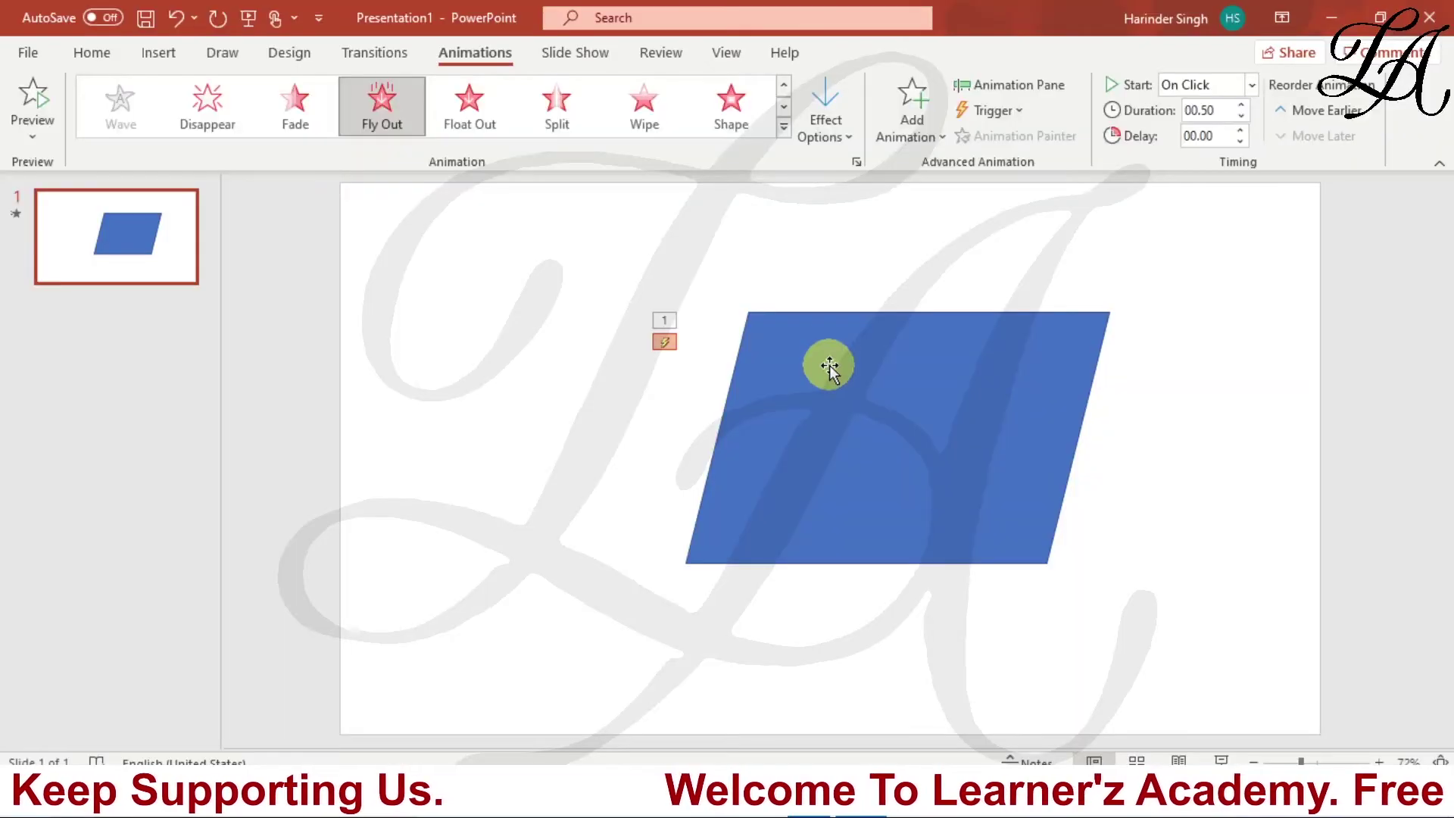
click(1023, 111)
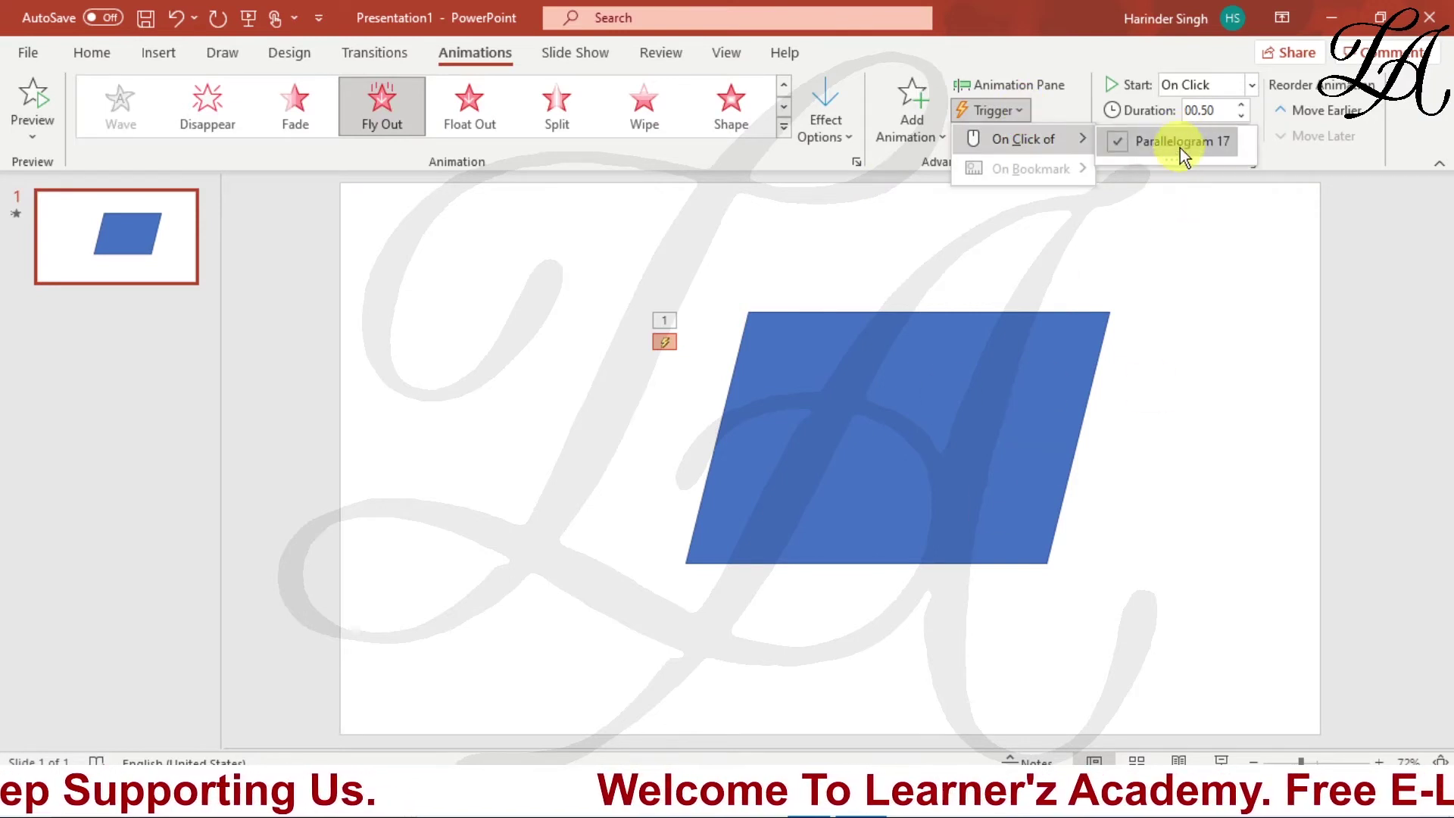
click(929, 248)
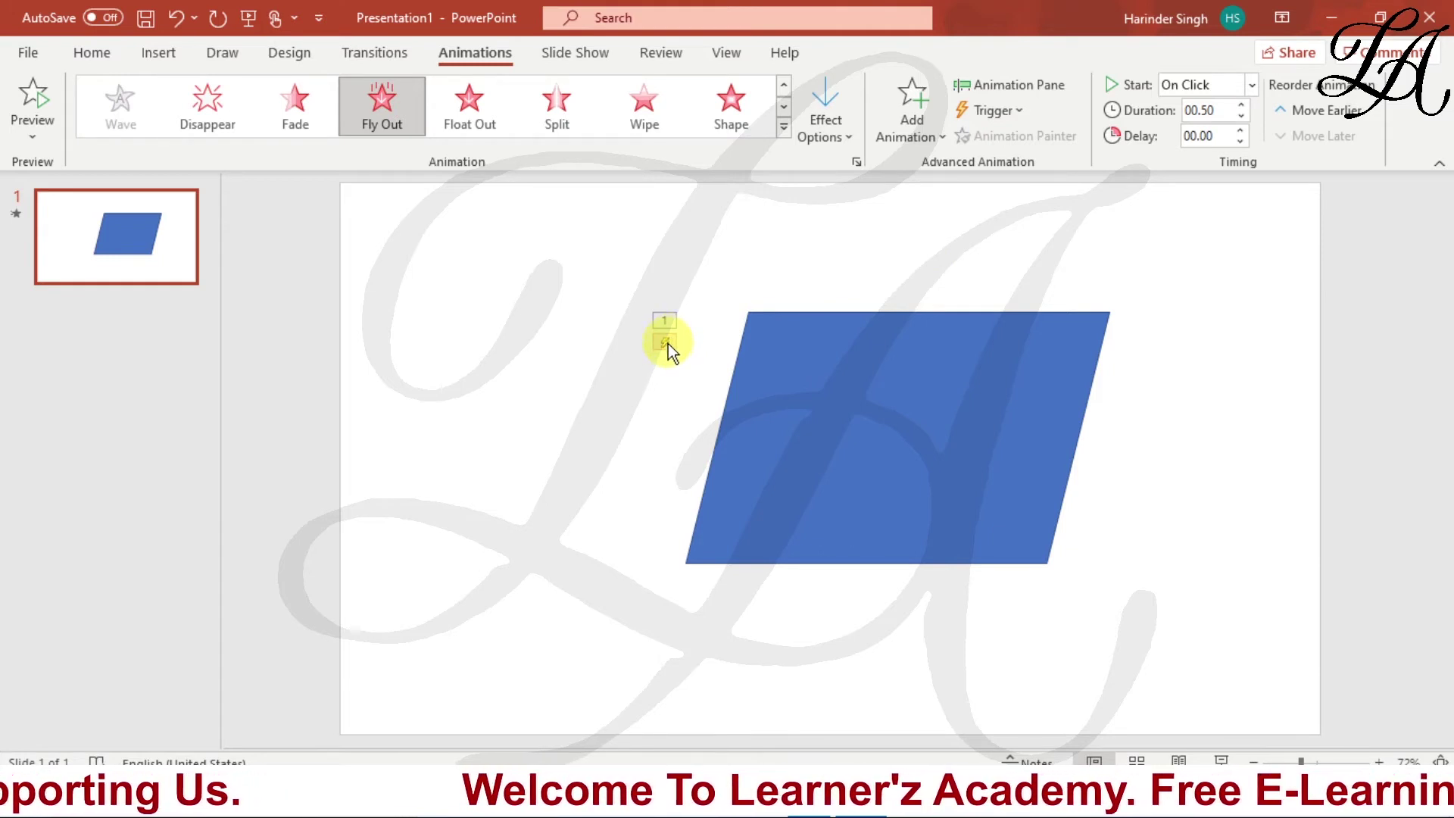
click(665, 342)
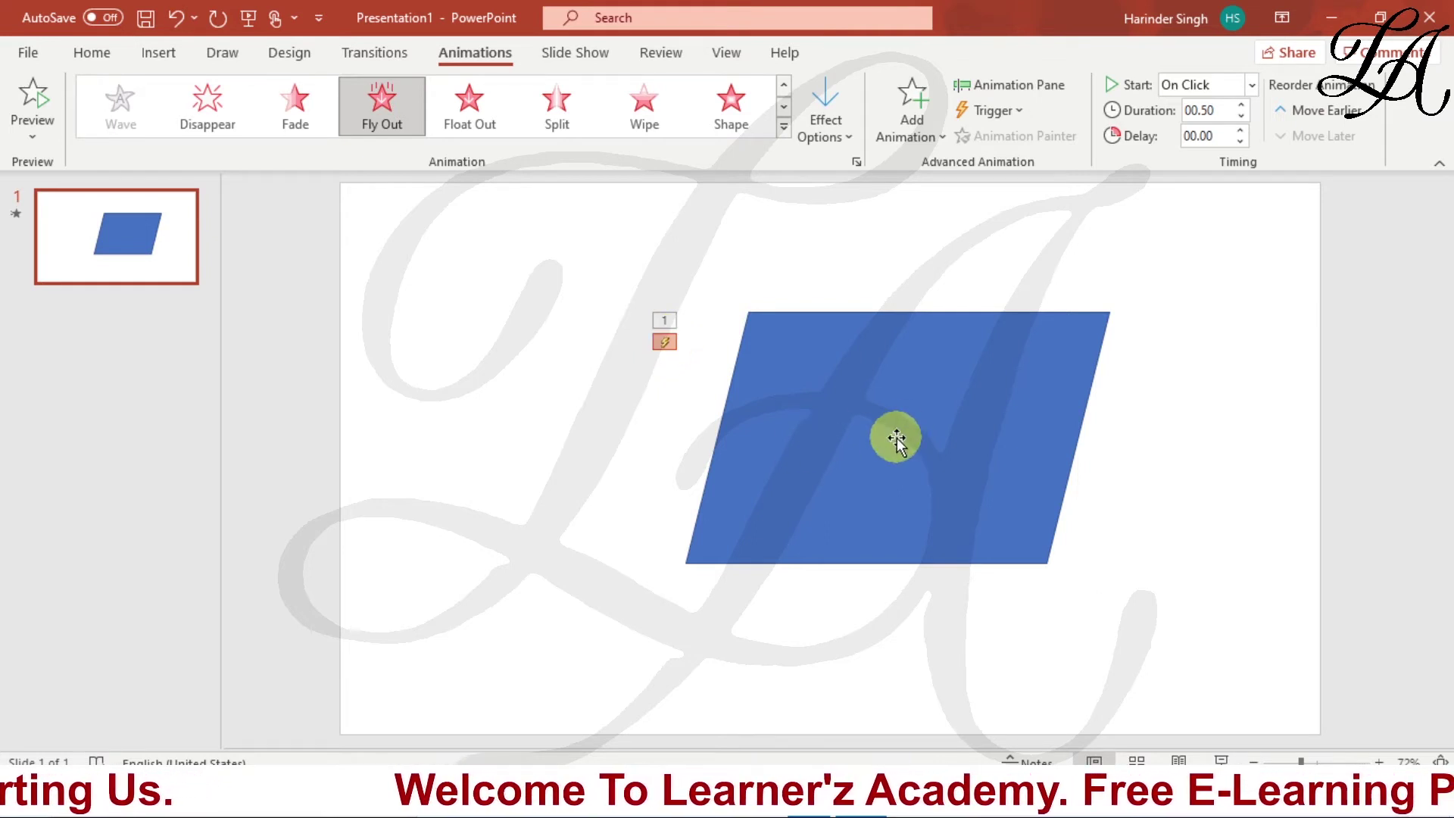
click(919, 272)
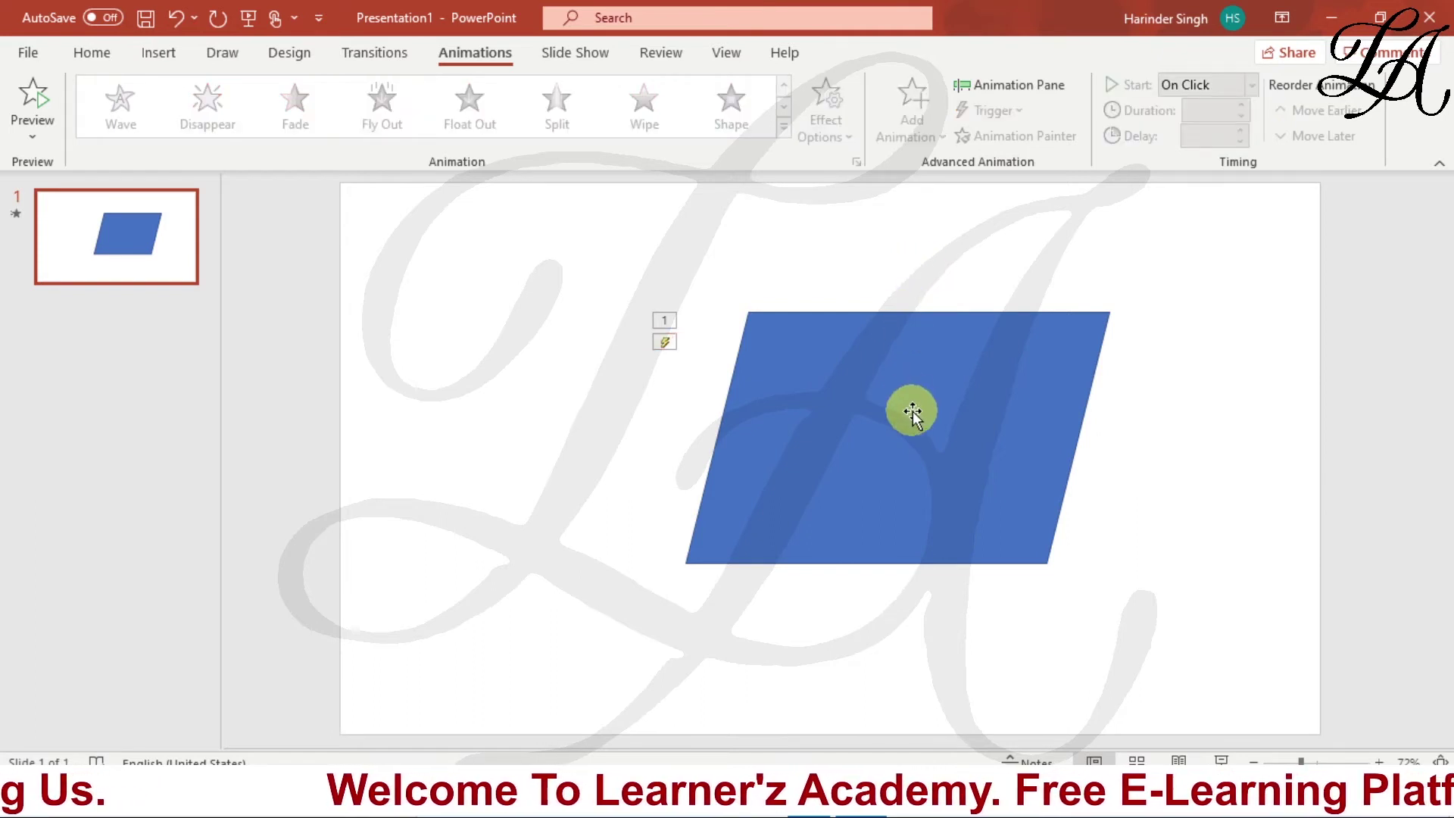
Step: Uncheck the Parallelogram 17 trigger so the Fly Out exit becomes animation 2
click(927, 359)
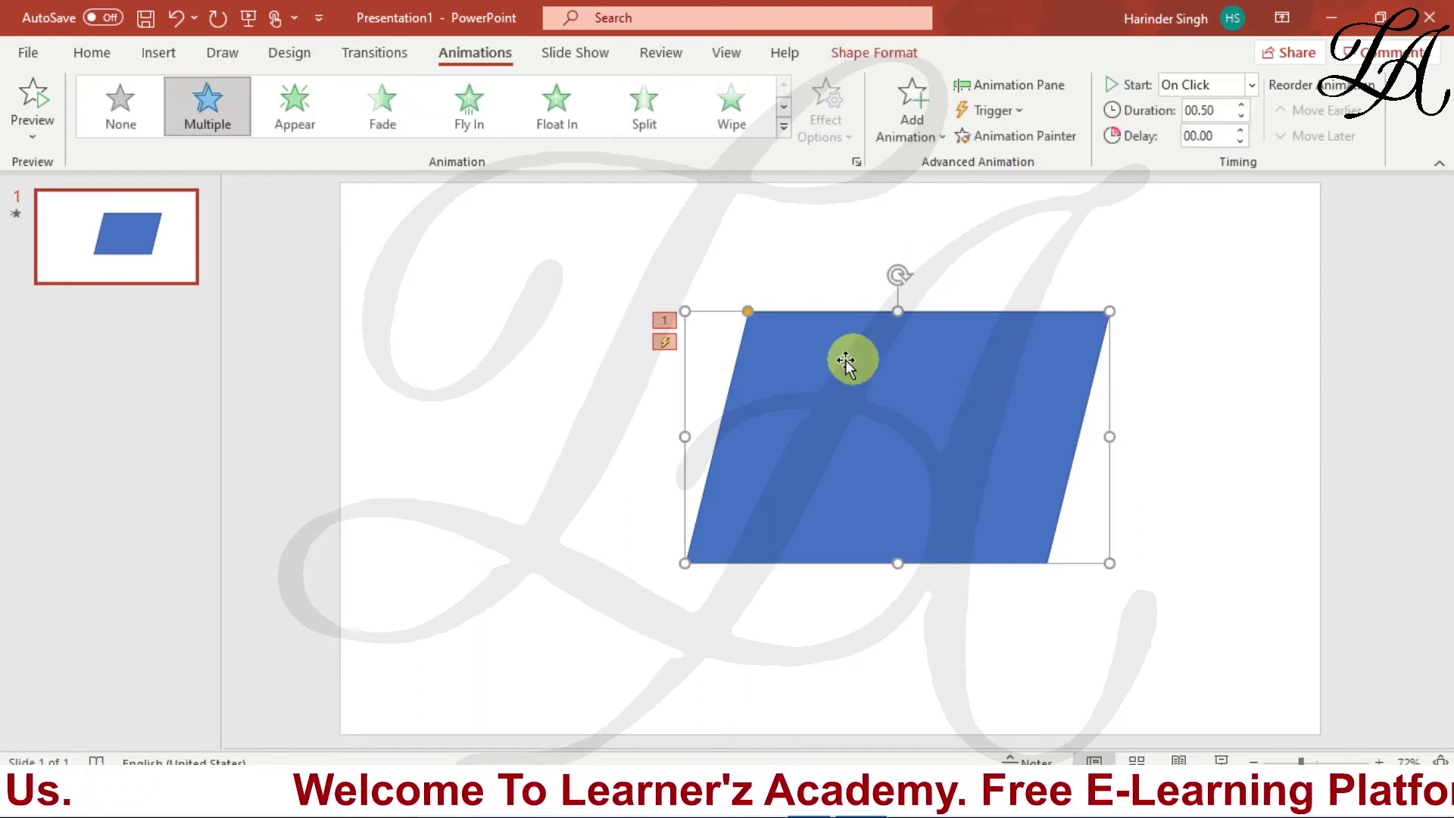
click(667, 341)
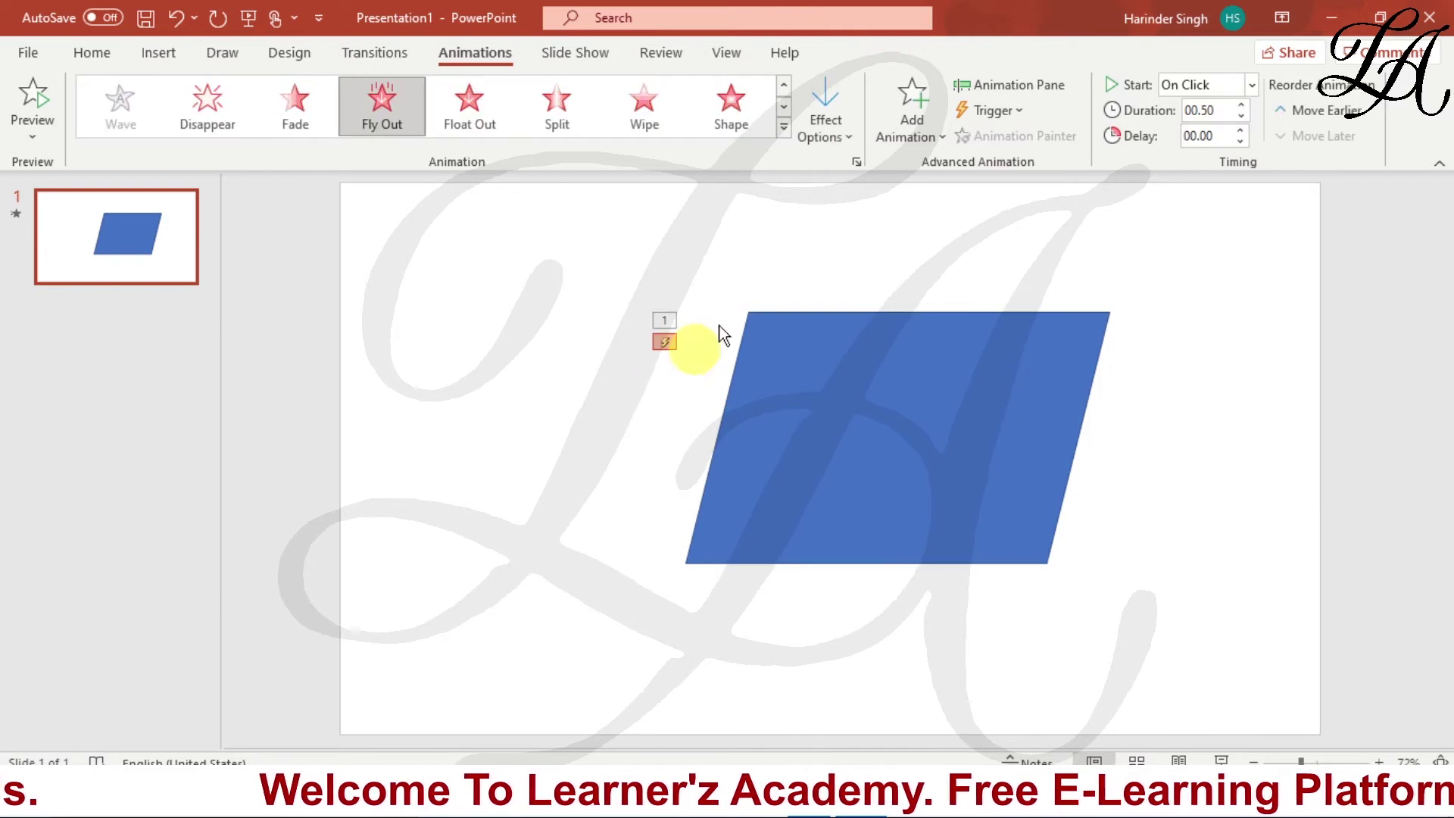
click(1028, 110)
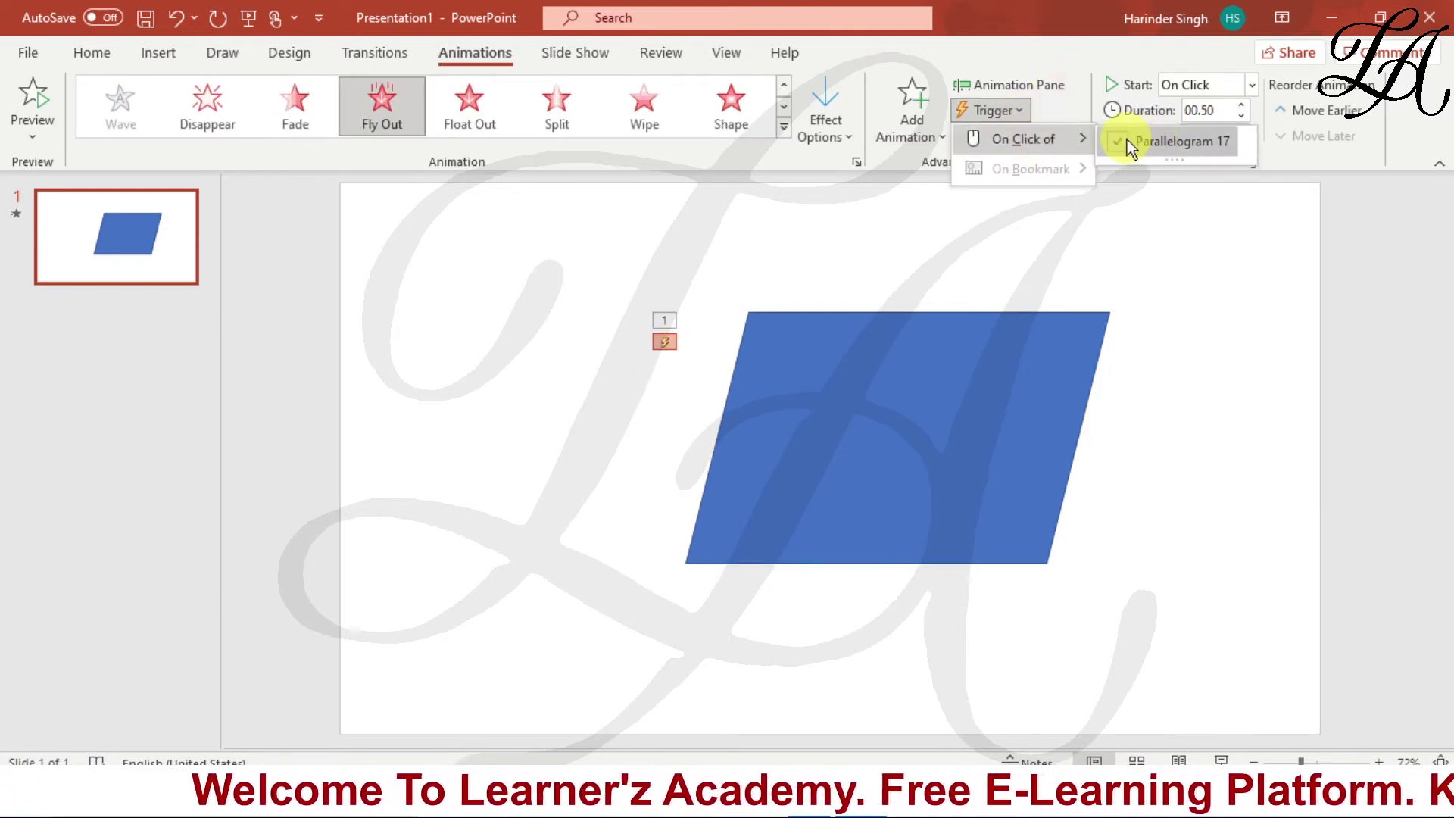
click(1127, 140)
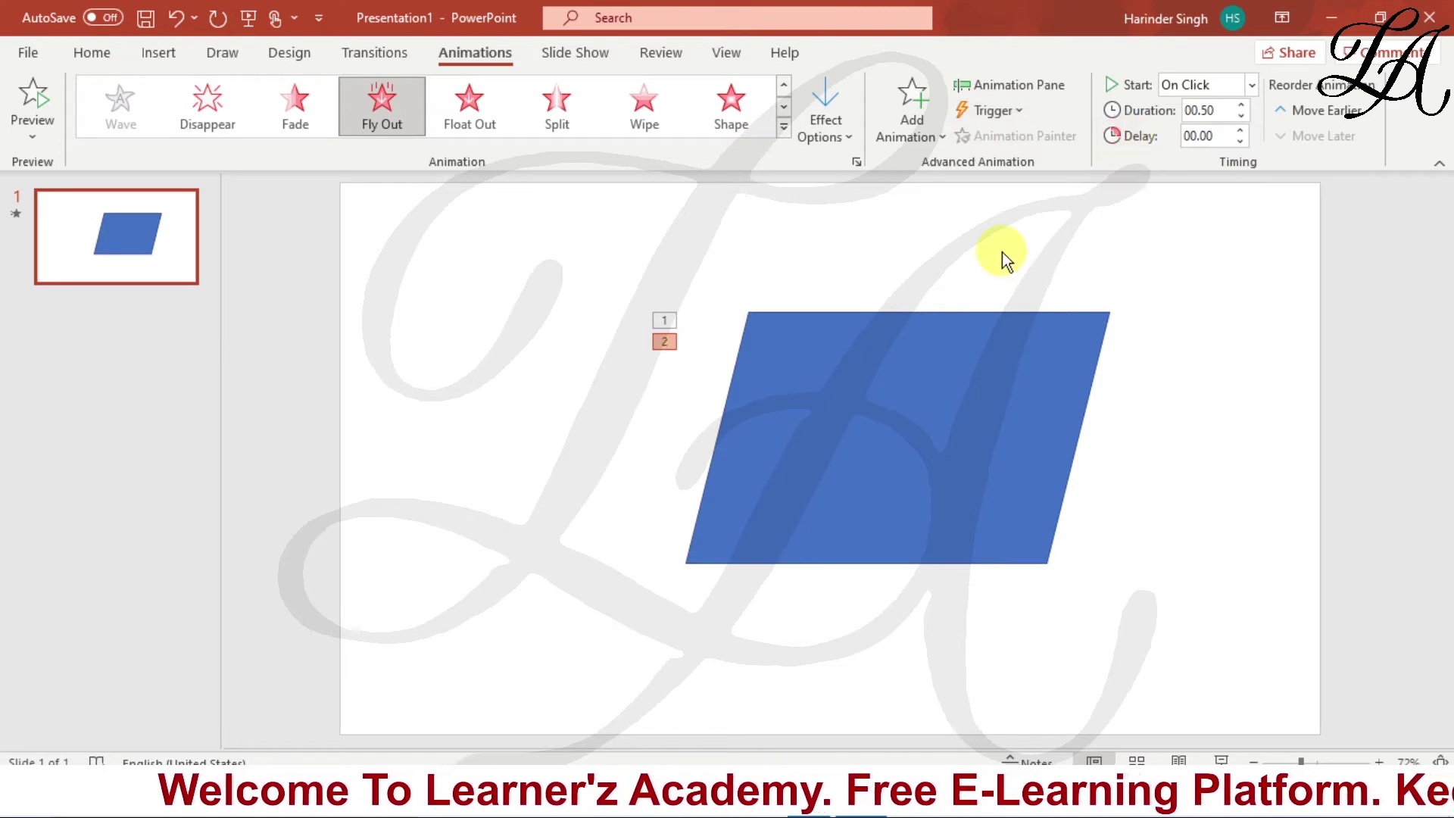
click(664, 341)
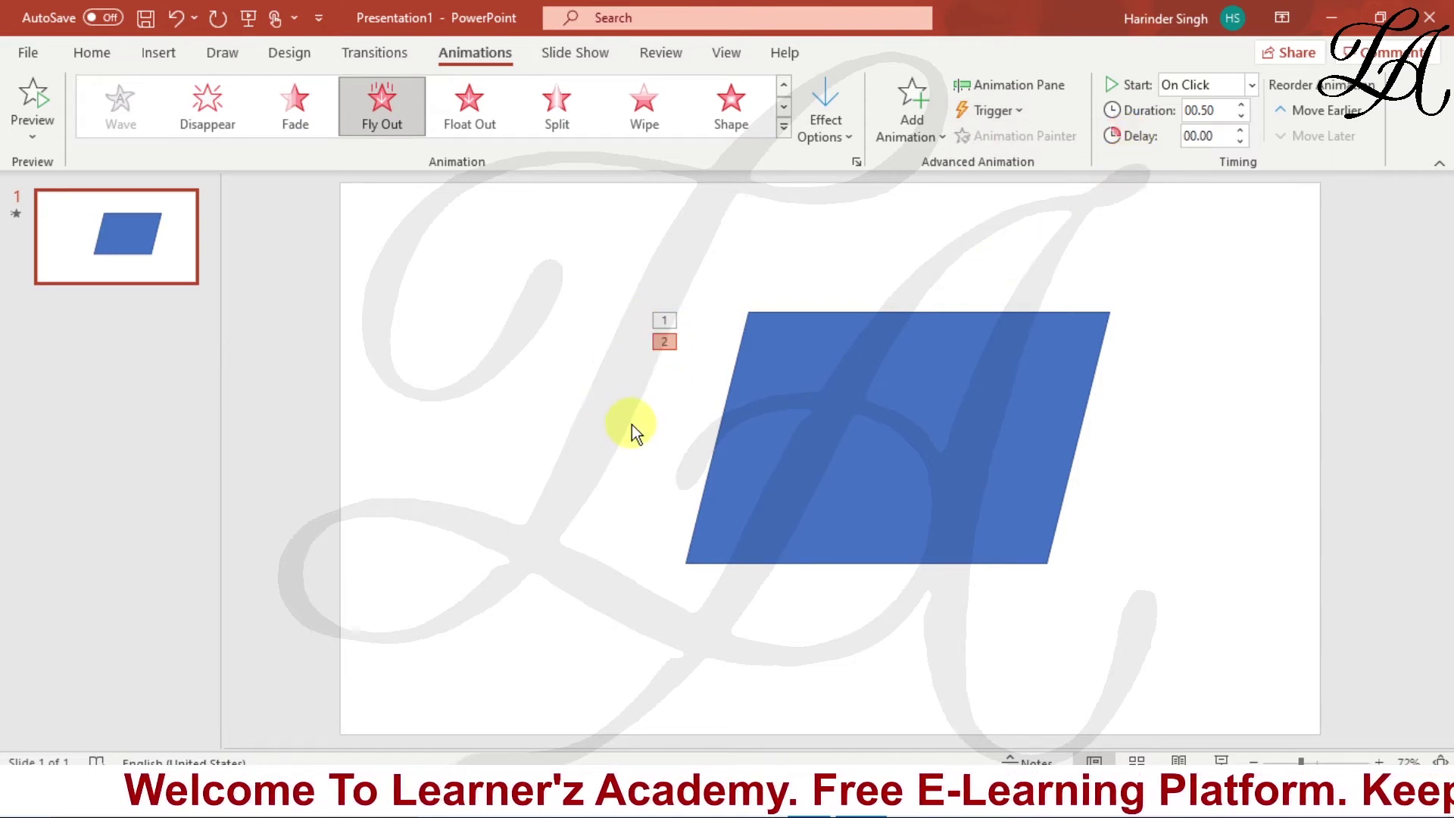
Step: Drag the parallelogram to the slide's upper-left, then reselect it to copy it
click(672, 346)
drag(836, 409, 534, 337)
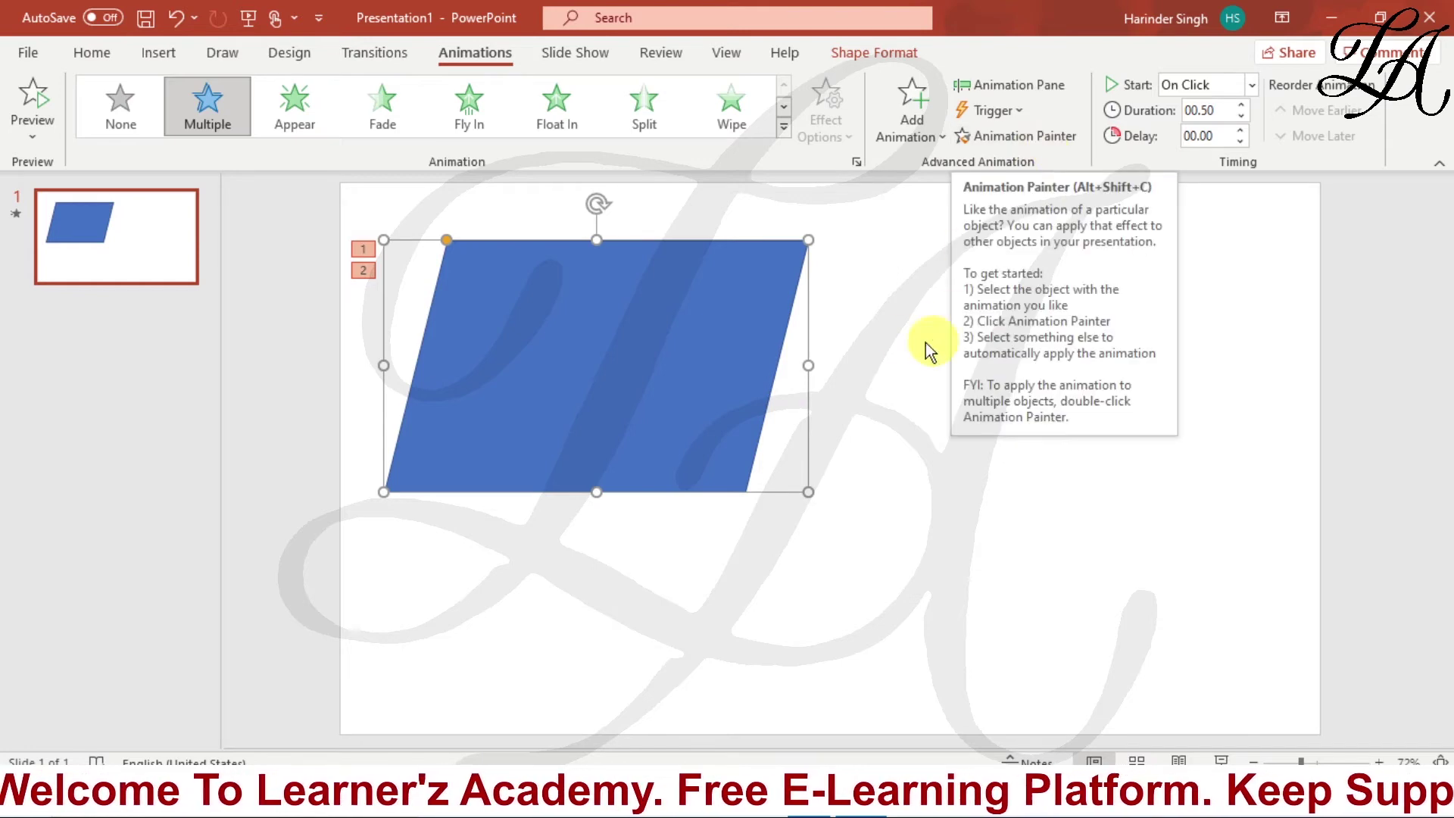
click(905, 317)
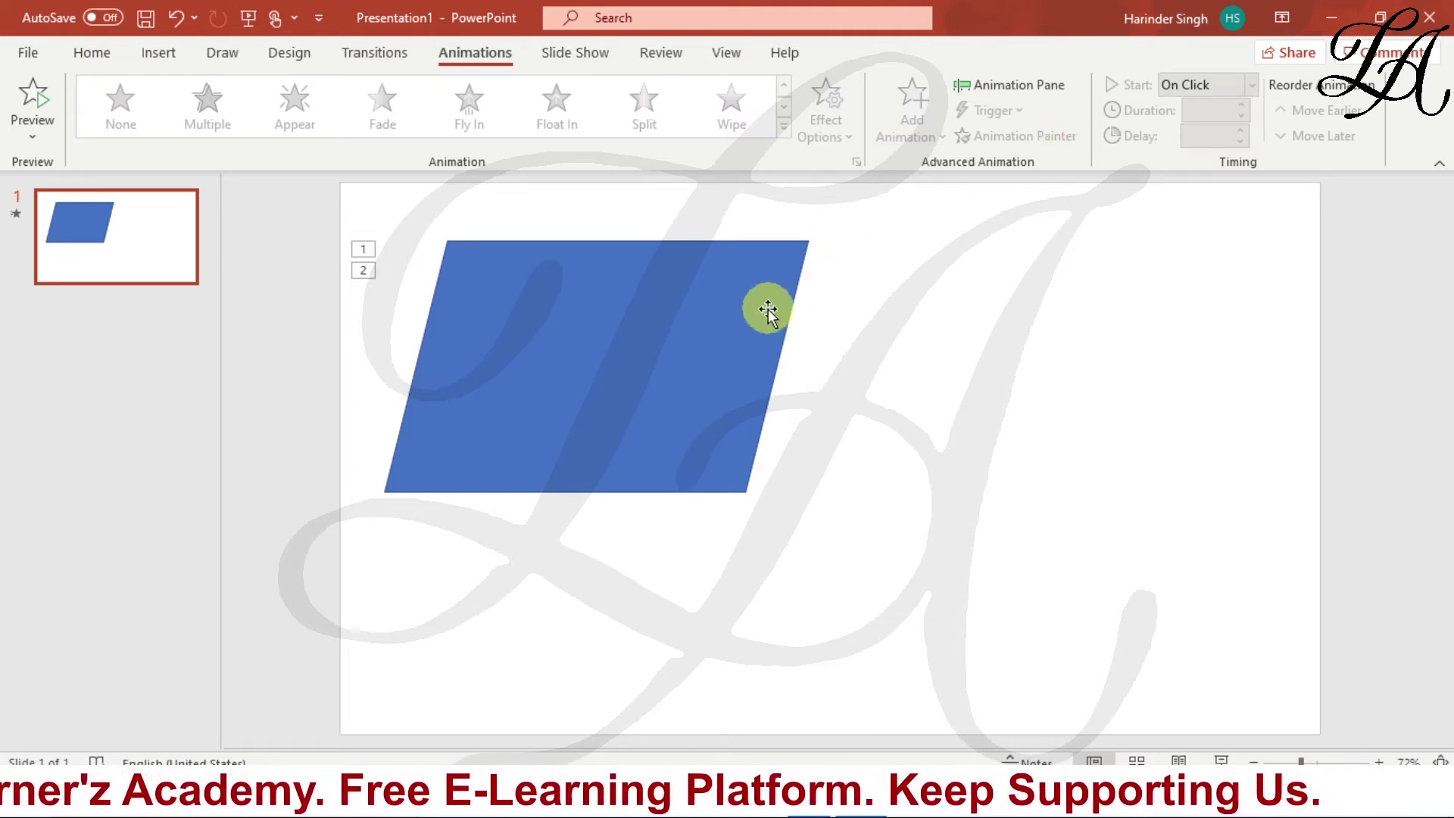
click(695, 321)
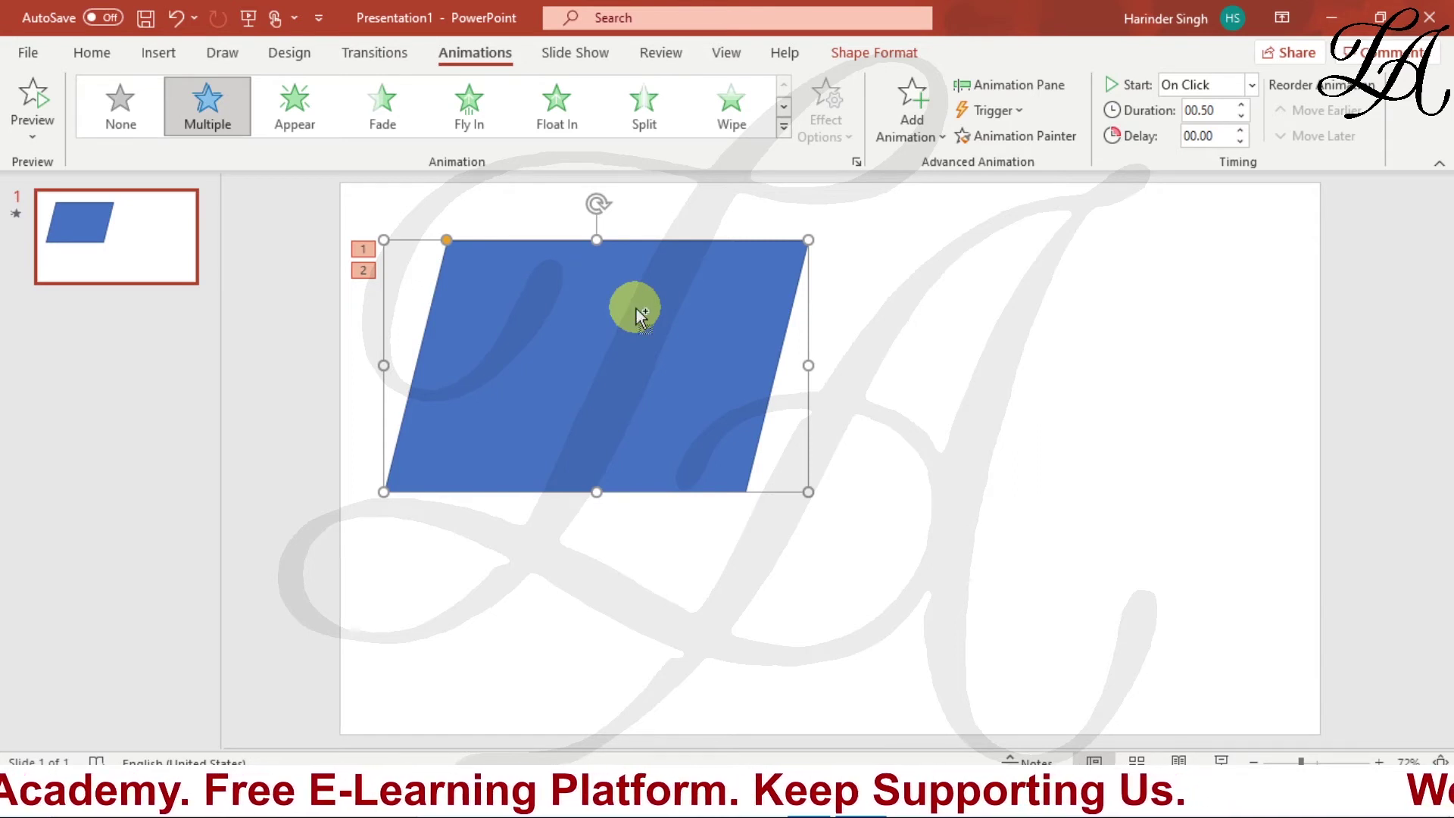
key(ctrl+z)
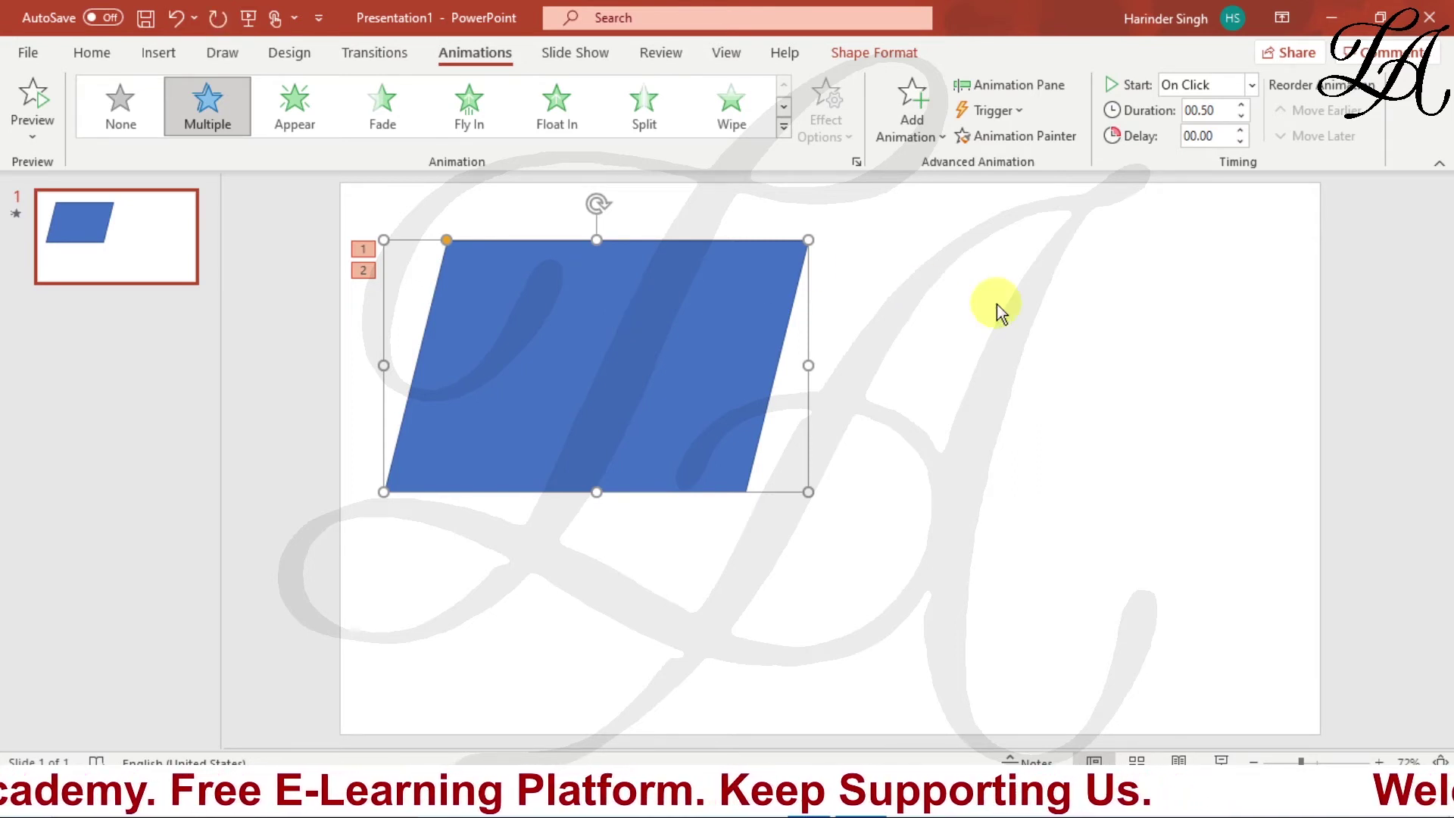
Step: Paste a duplicate parallelogram right of the original and check both shapes' animations
click(998, 304)
key(ctrl+v)
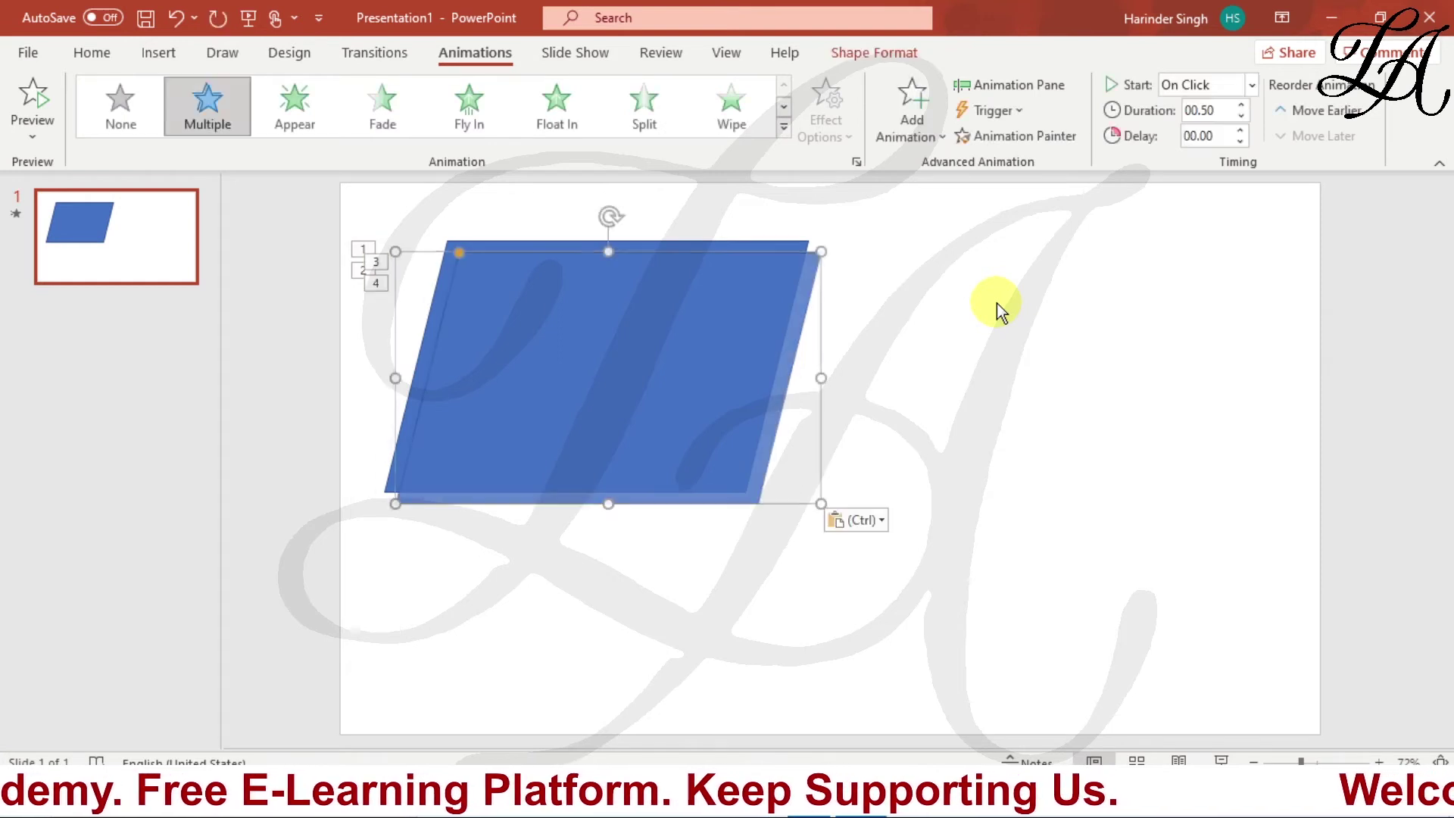
drag(627, 396, 1029, 385)
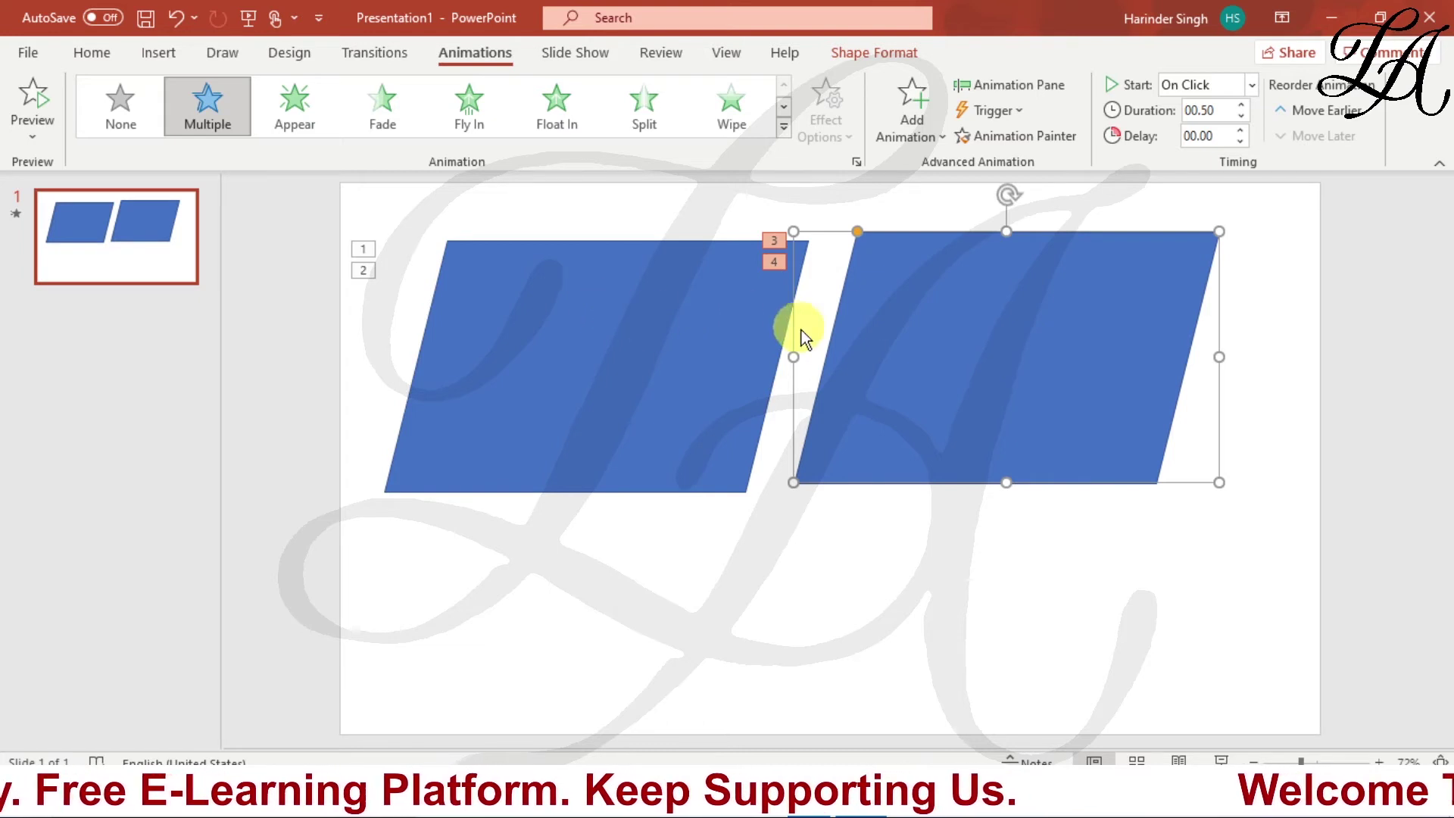
click(462, 257)
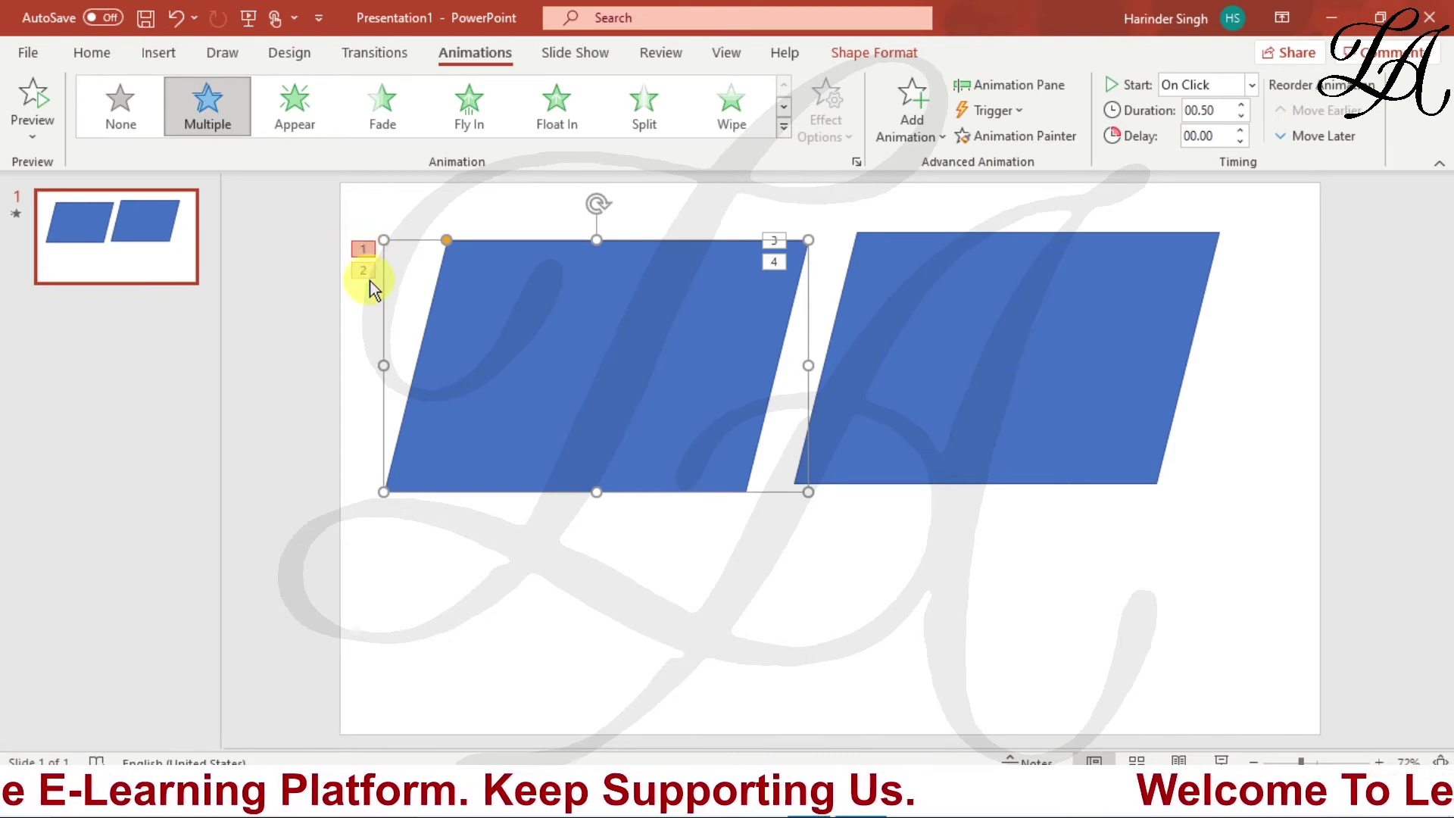
click(951, 297)
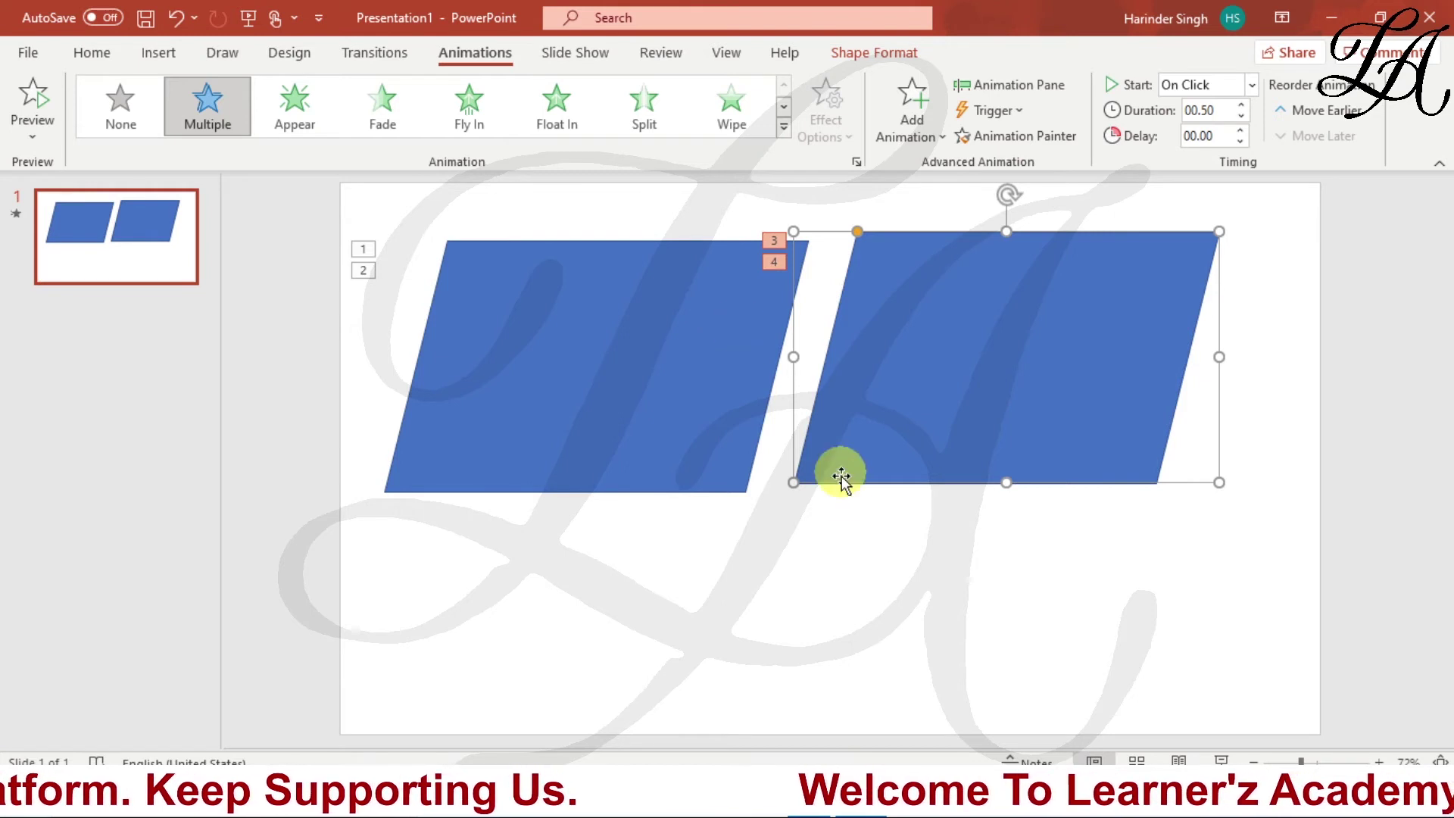
click(840, 593)
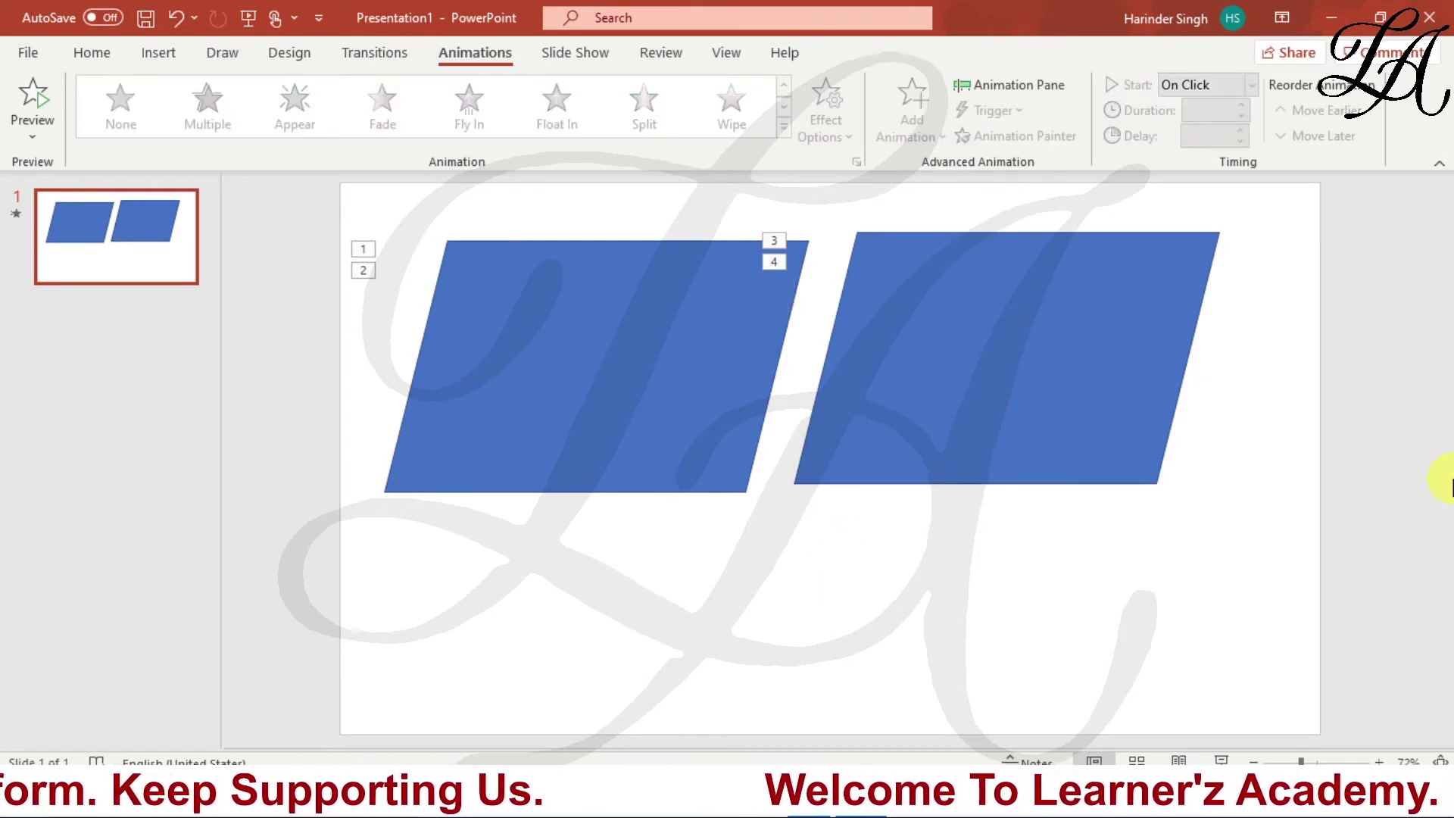
click(1224, 759)
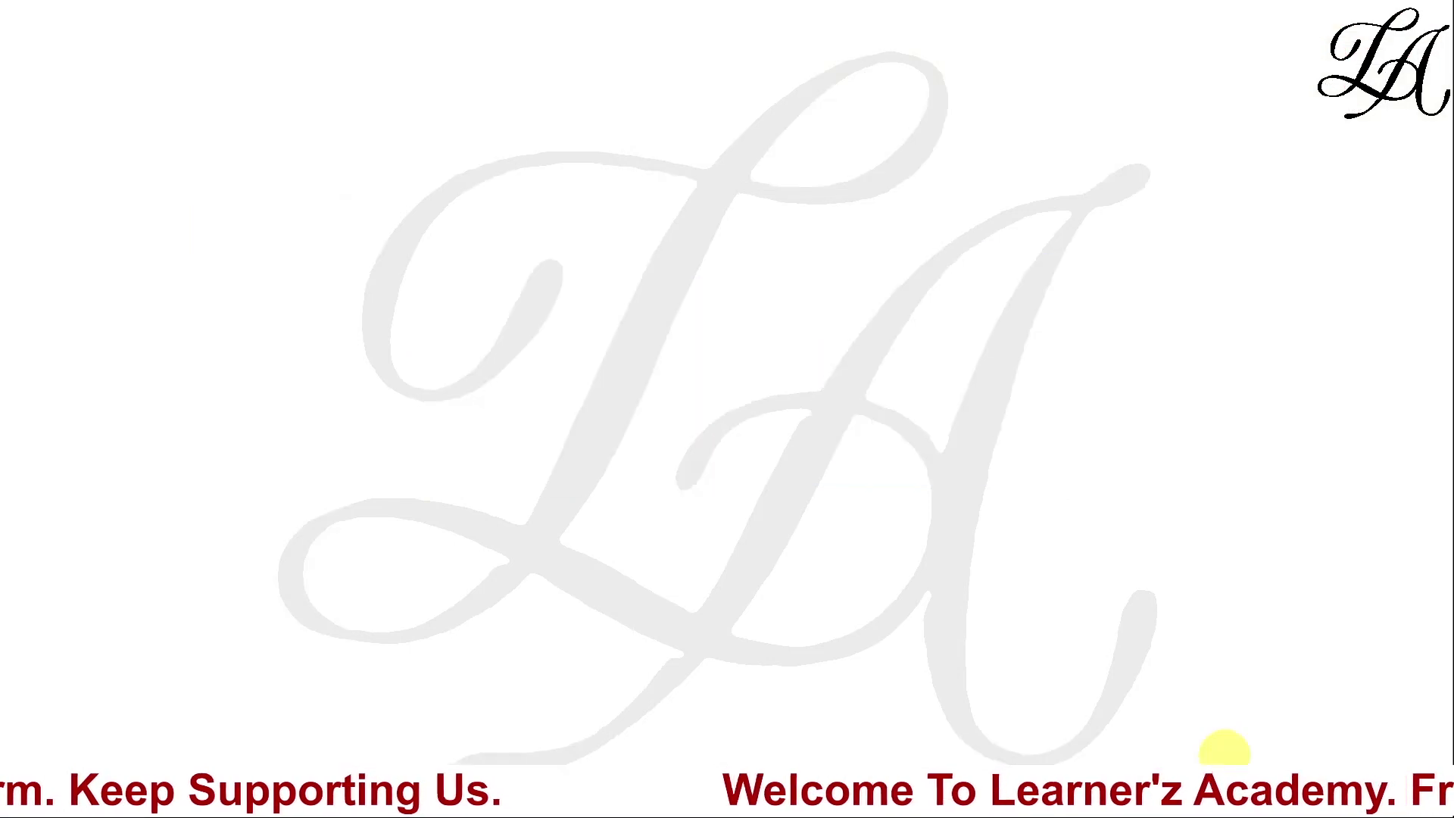
click(1184, 278)
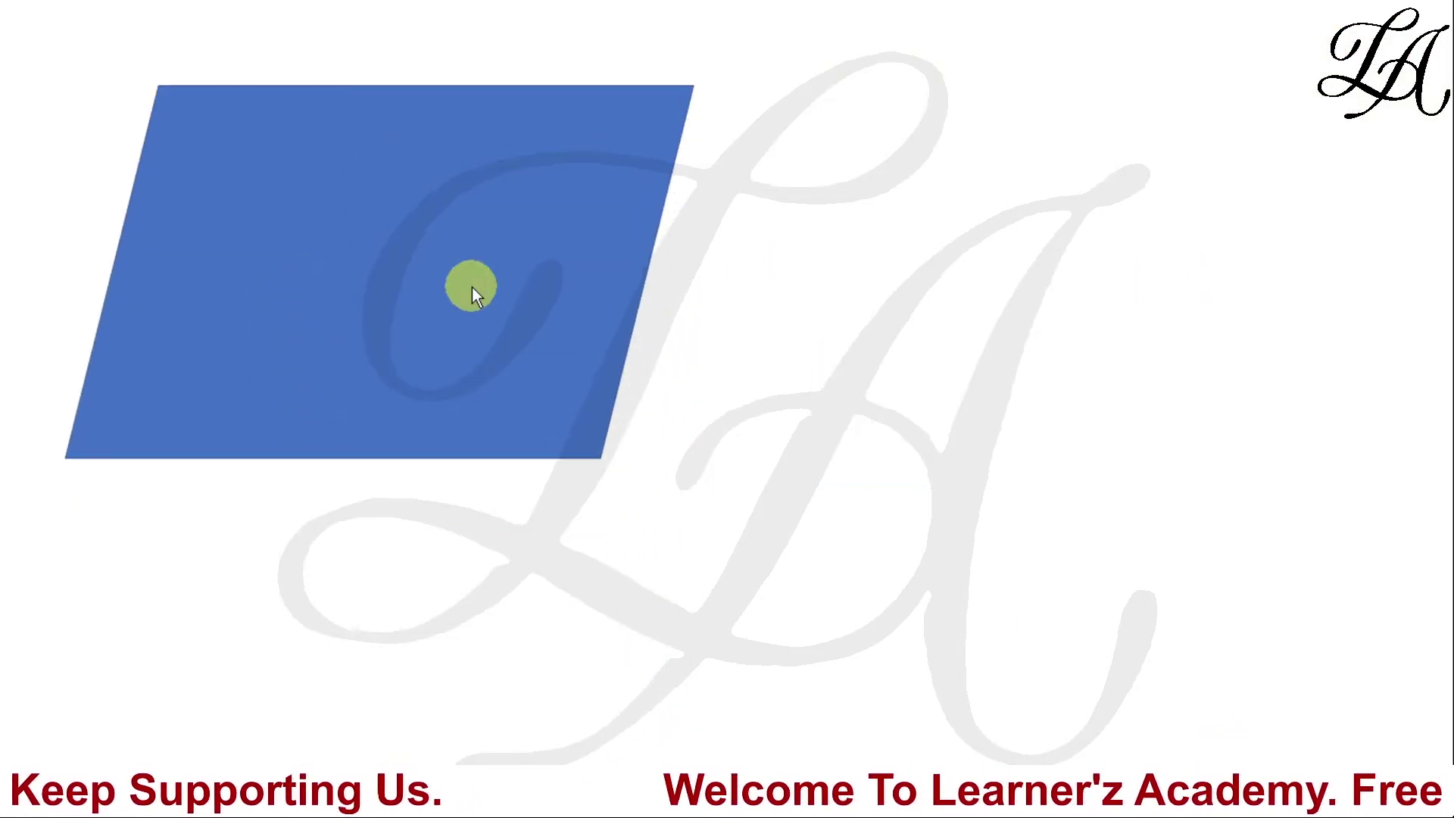
click(471, 288)
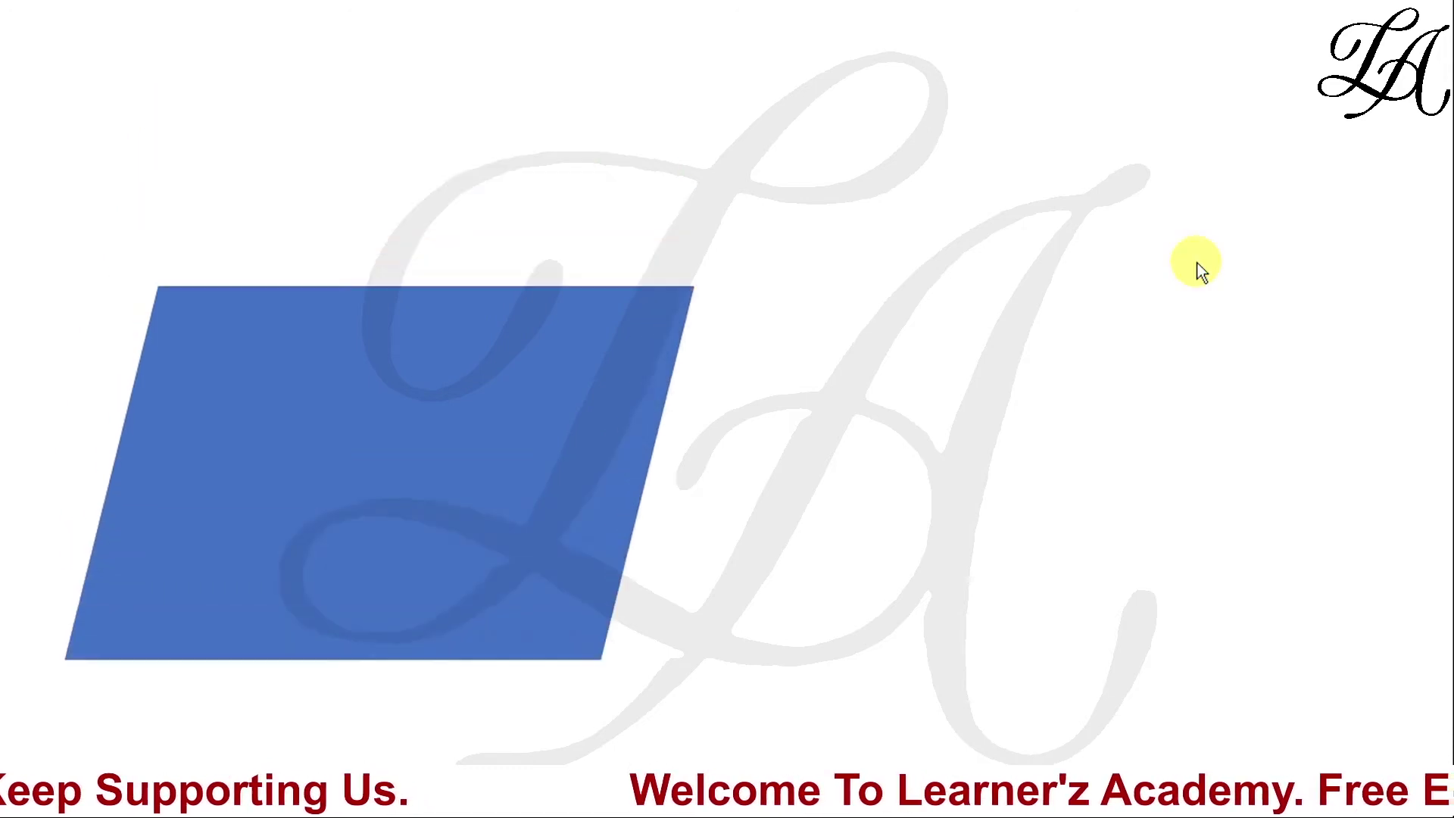
click(1198, 265)
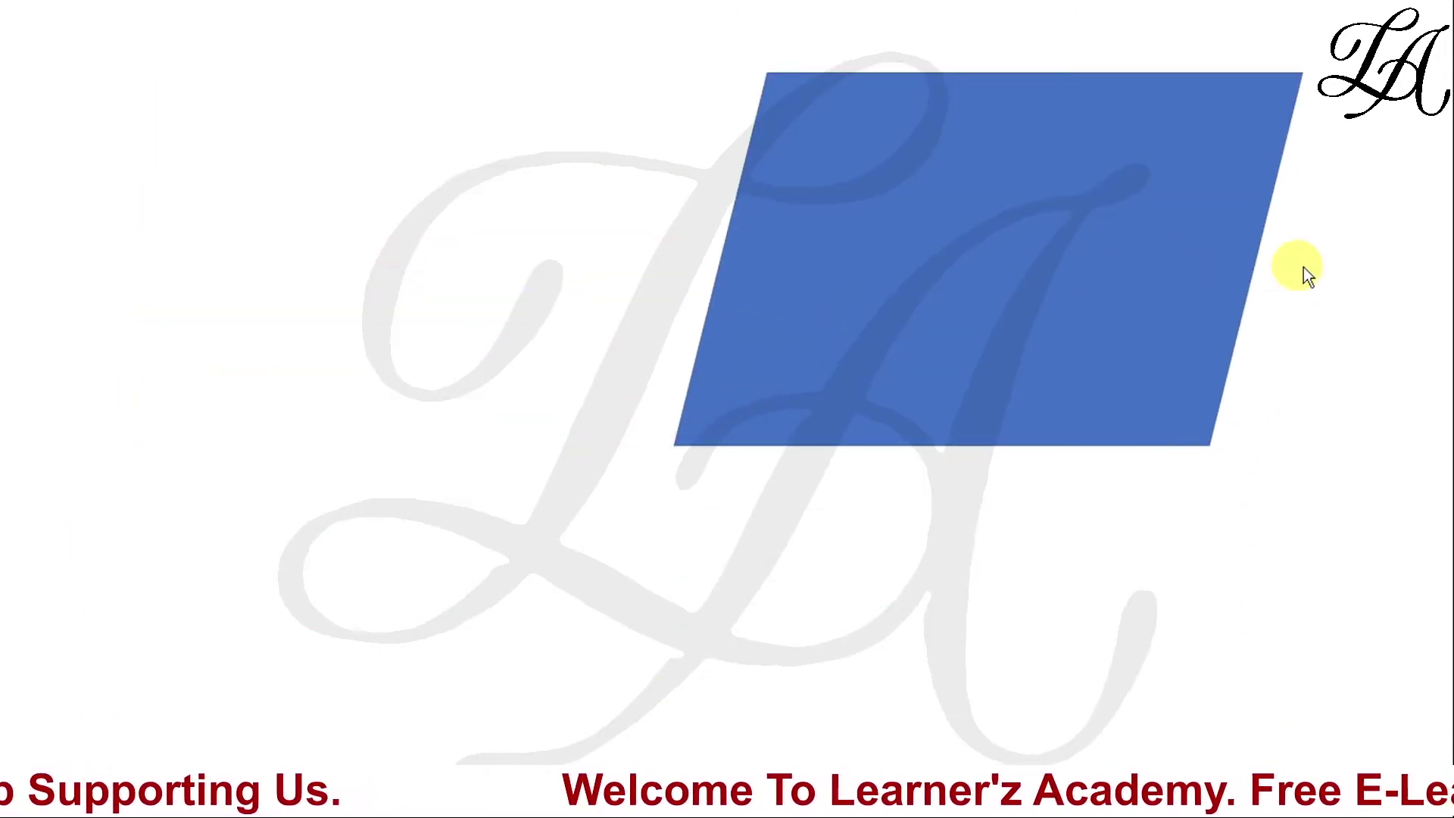
click(1303, 267)
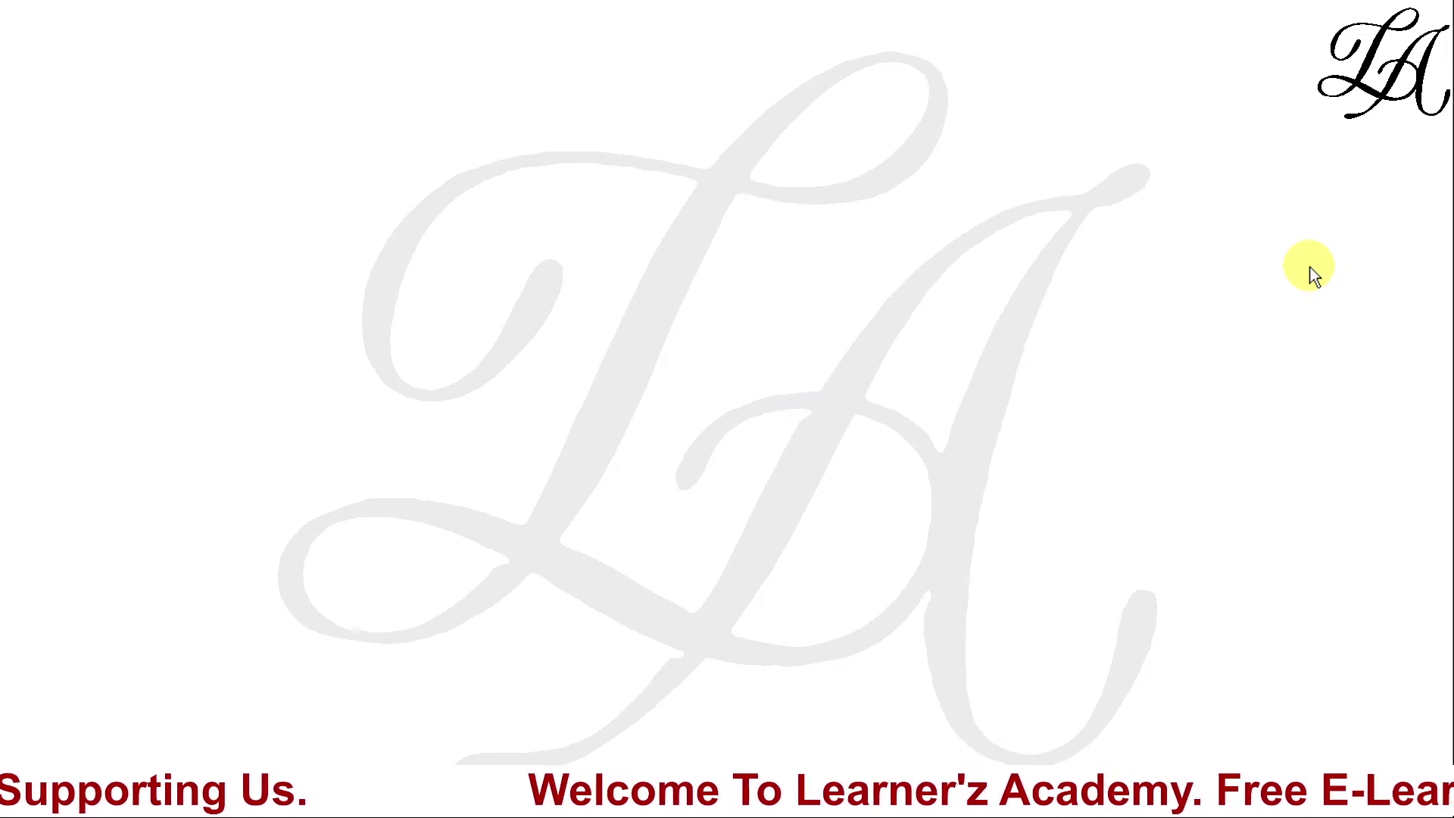
click(1312, 269)
click(1313, 269)
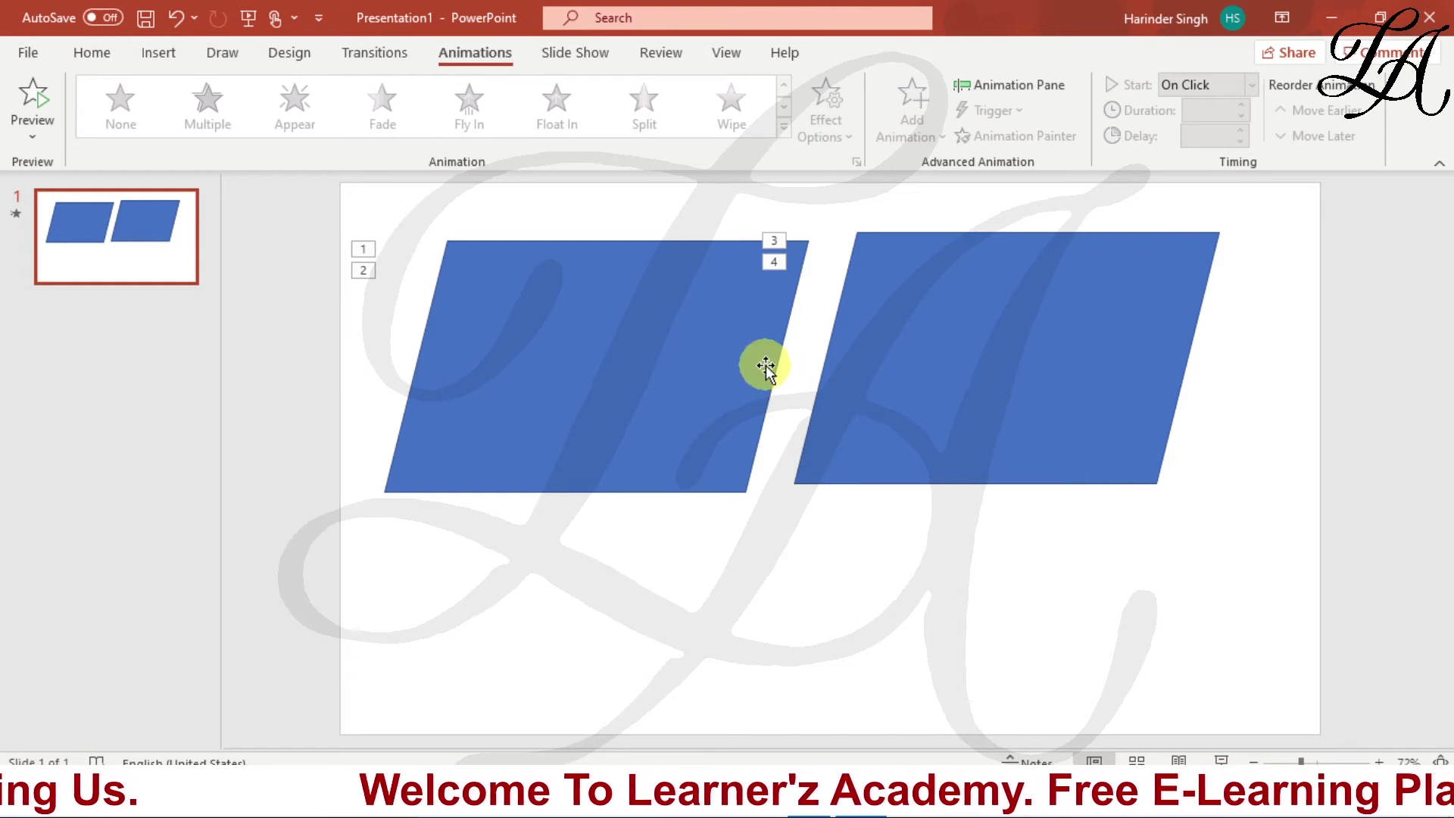
Step: Delete the right parallelogram and draw an isosceles triangle in its place
click(999, 362)
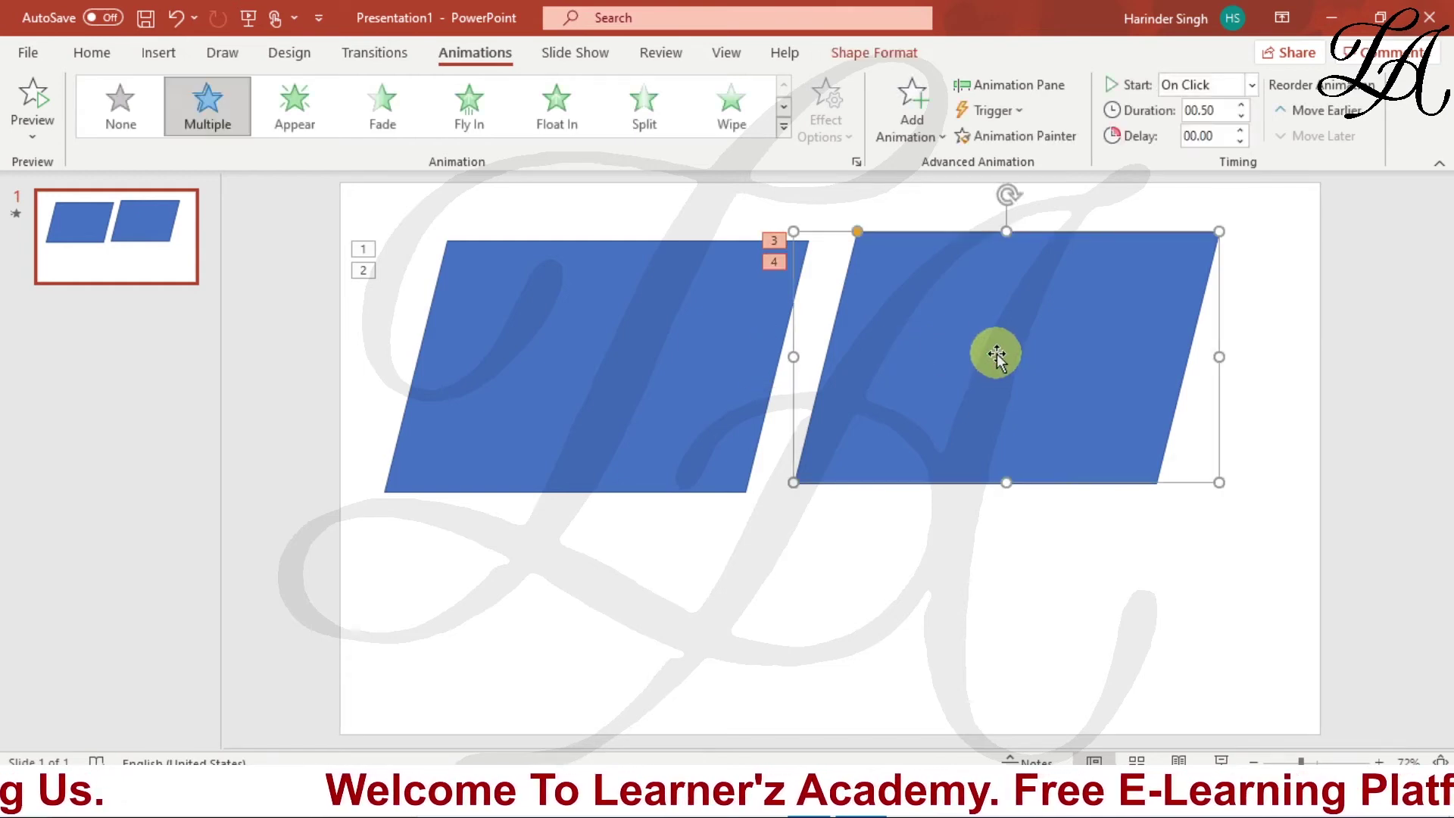
key(Delete)
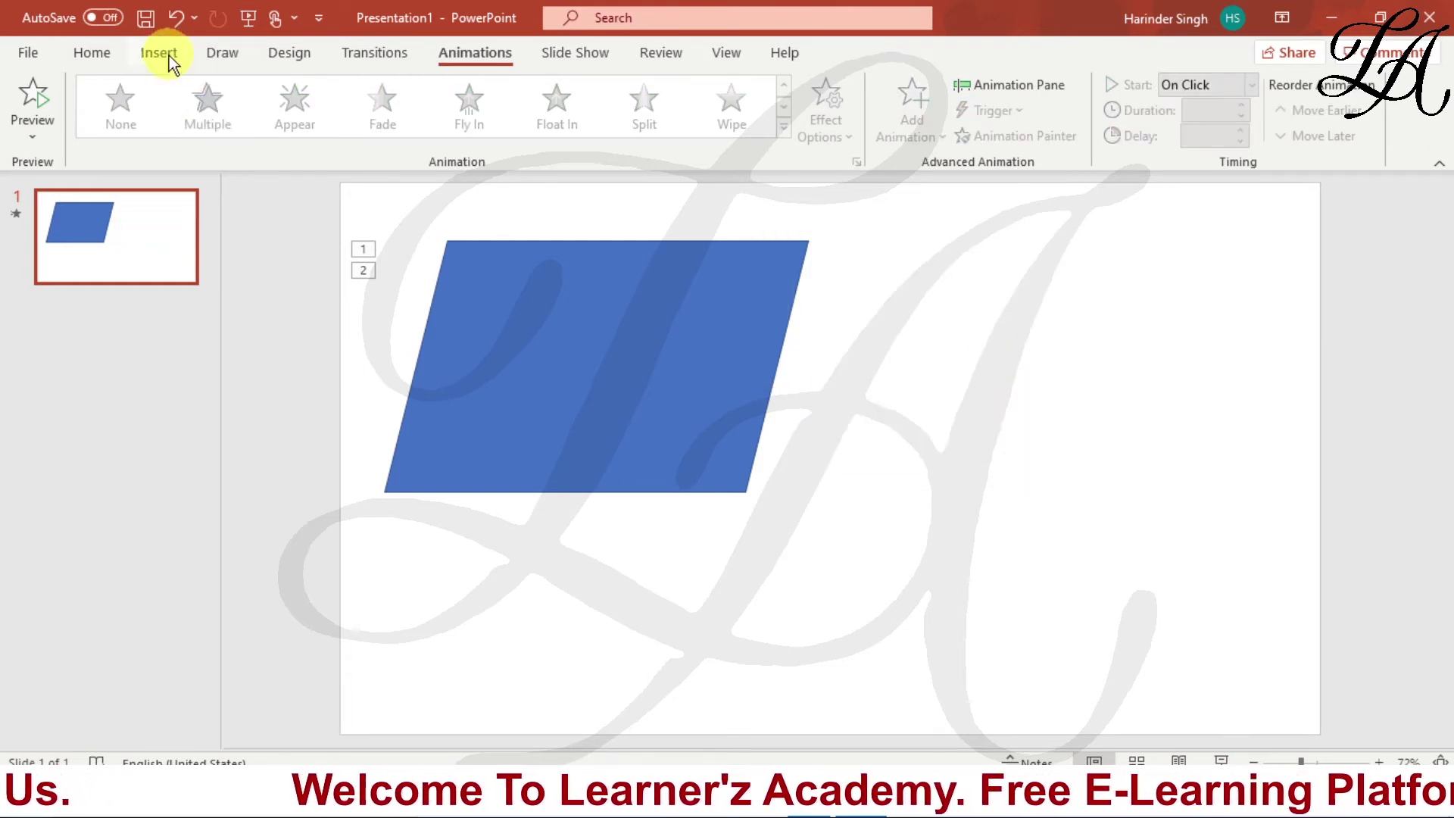
click(163, 53)
click(375, 105)
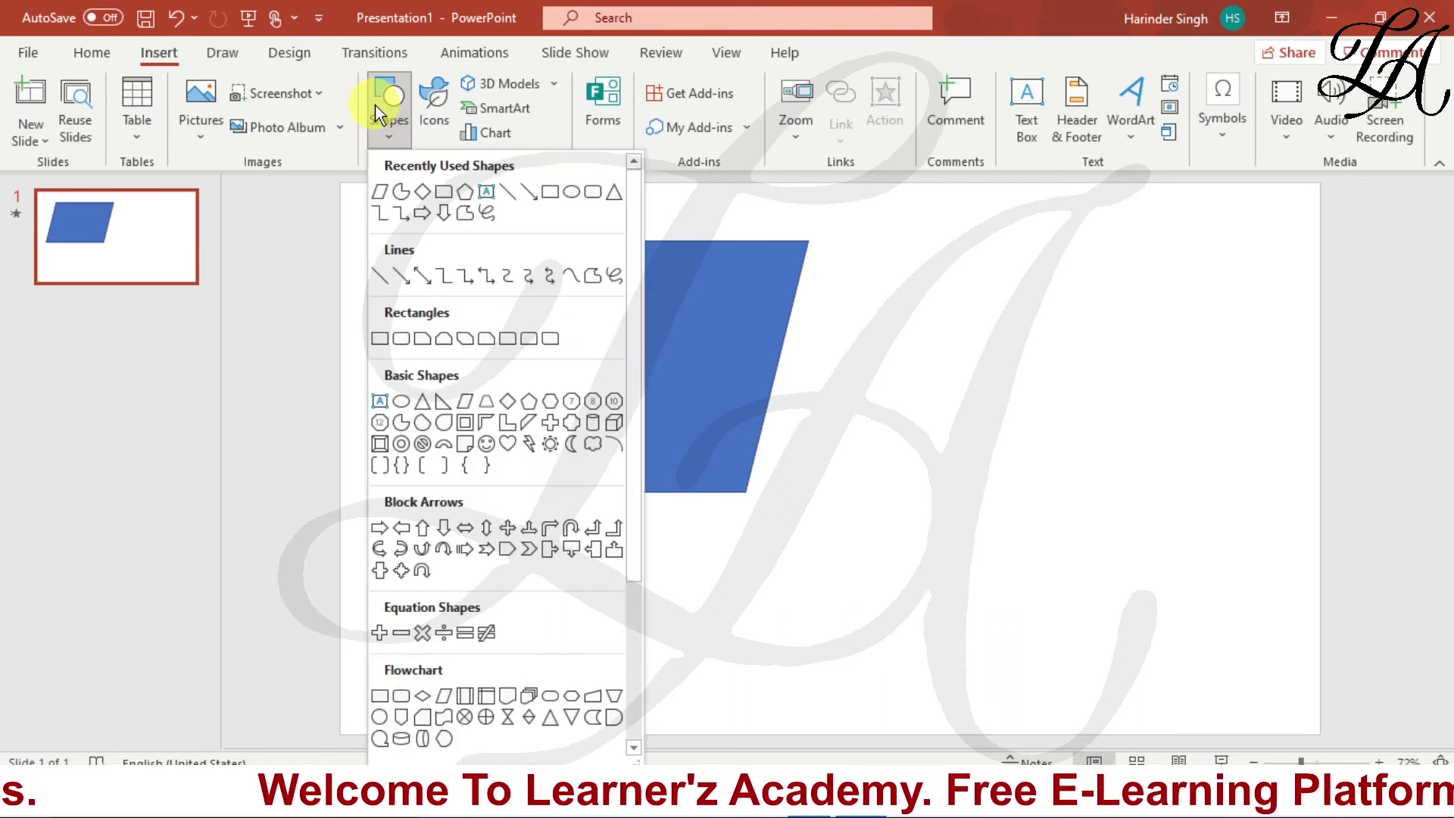
click(423, 402)
drag(1075, 273, 881, 515)
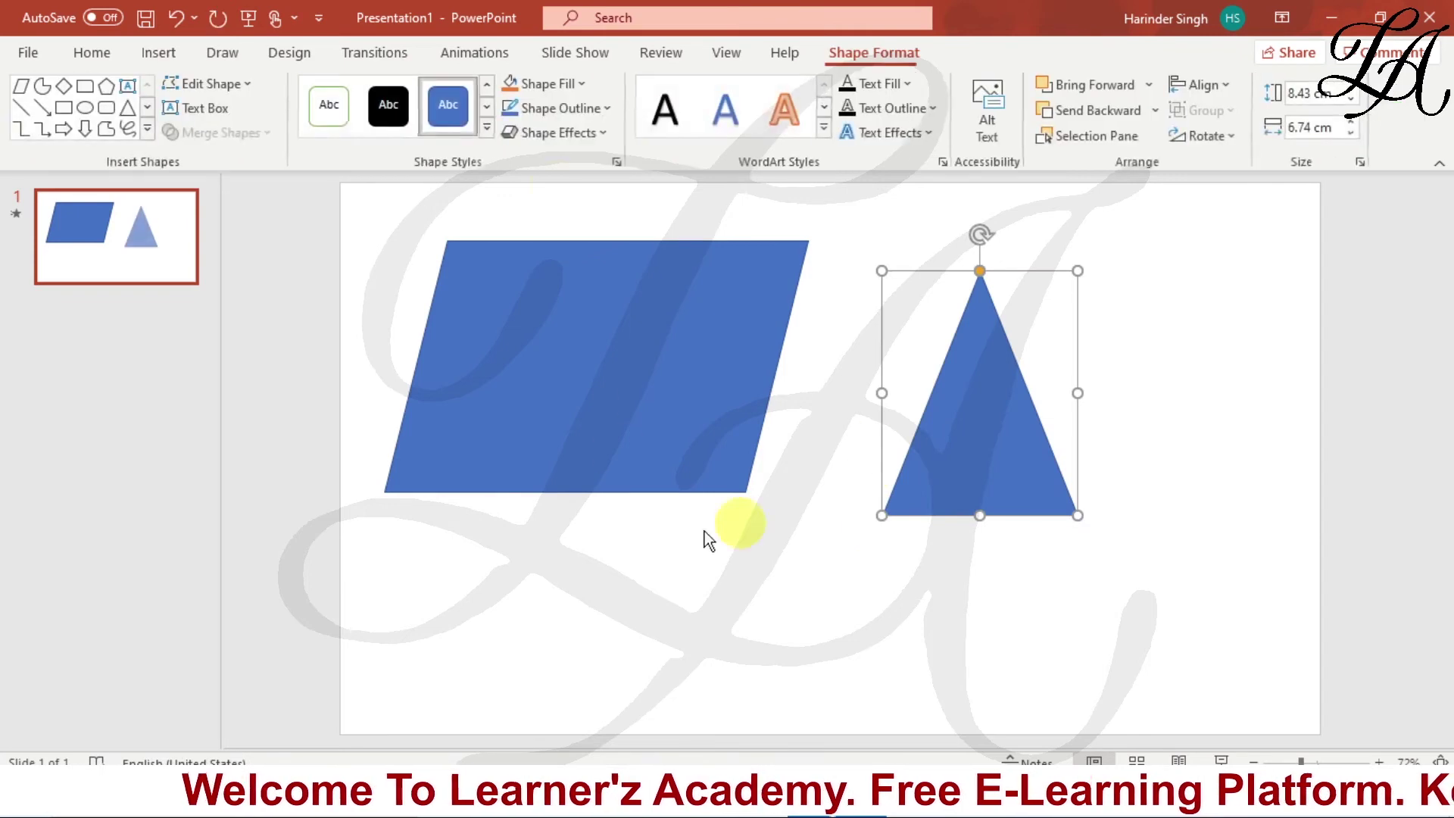
Step: Draw an oval below the parallelogram and triangle
click(158, 53)
click(389, 99)
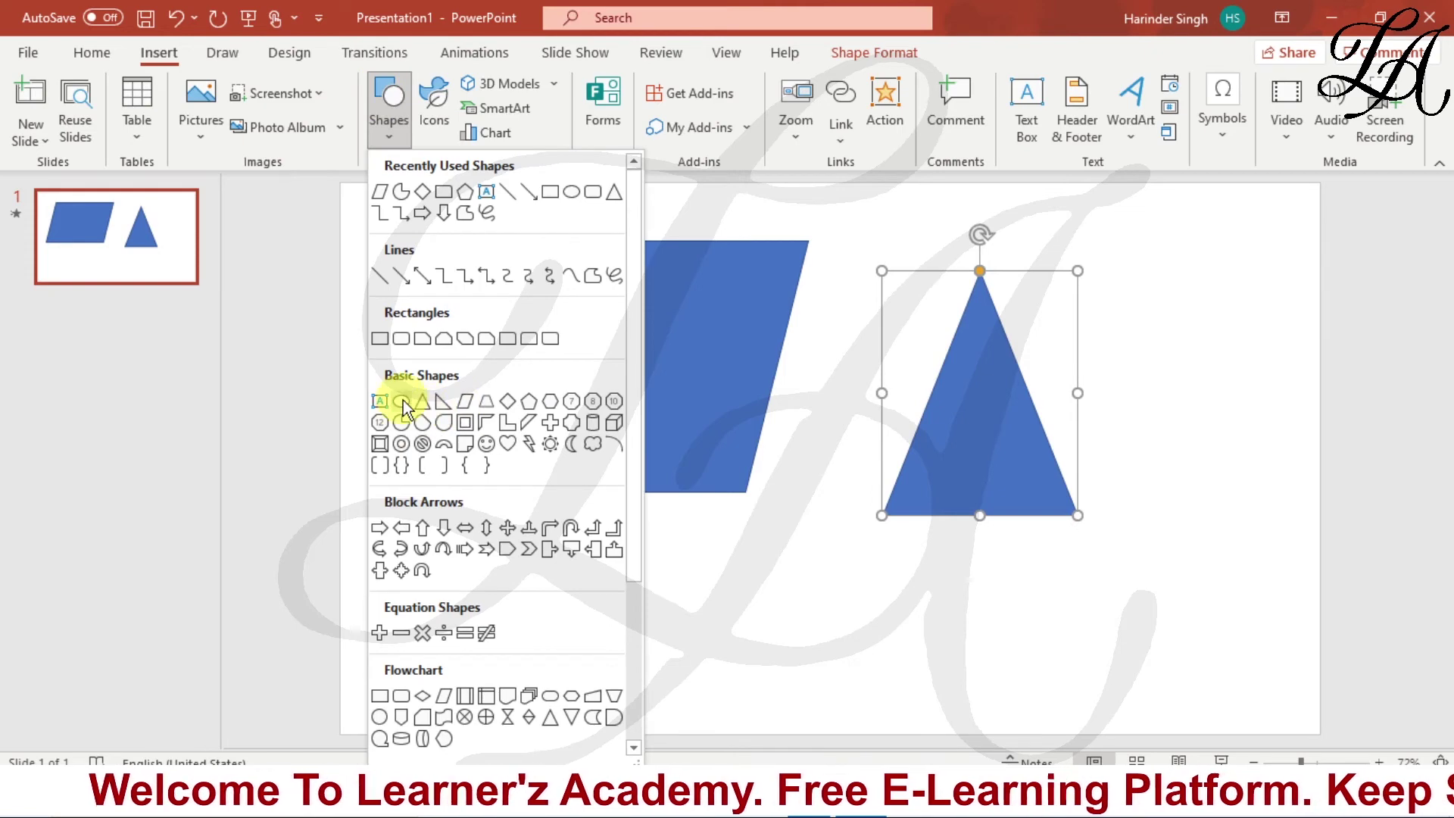
click(401, 400)
drag(477, 588, 868, 723)
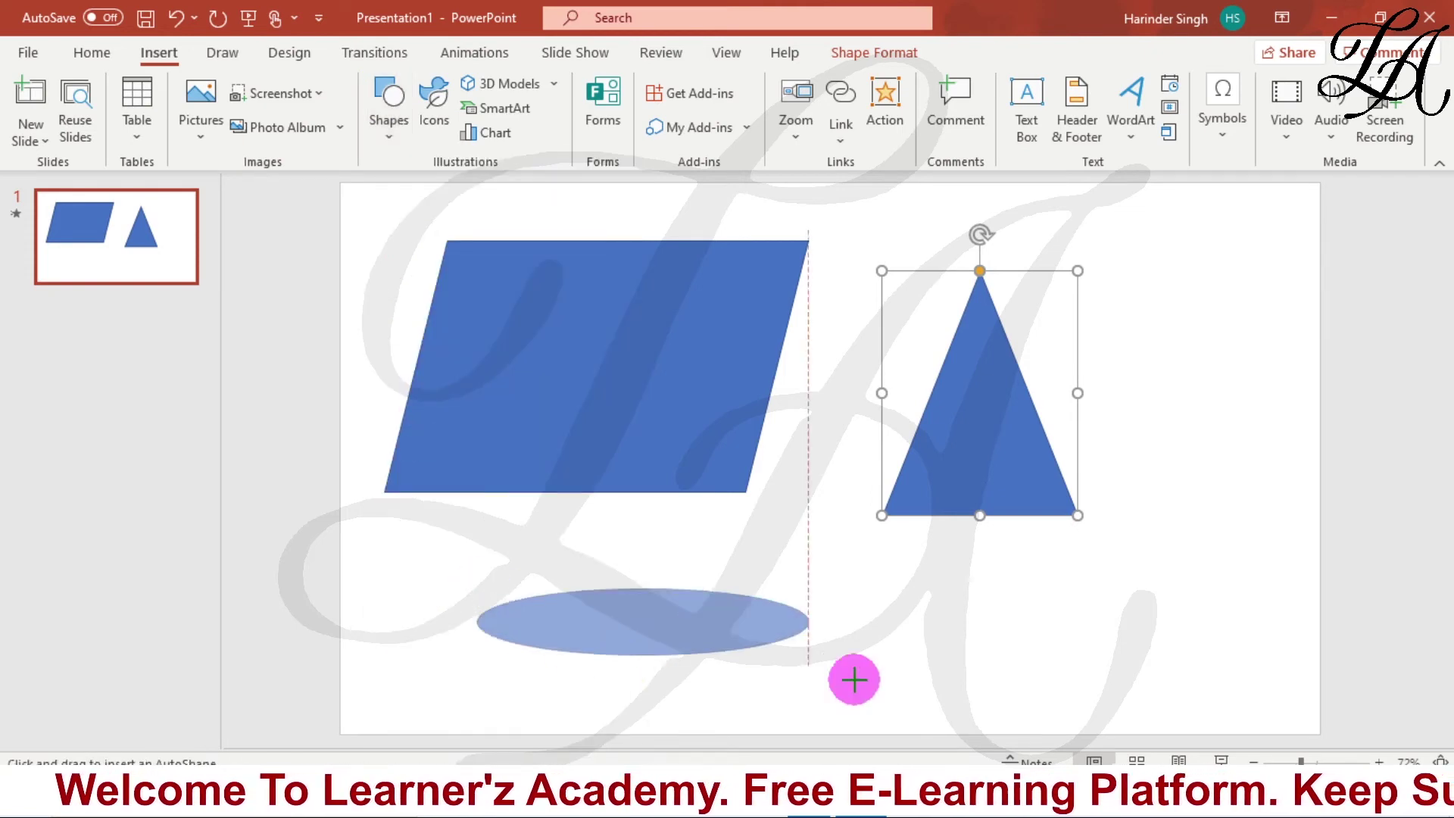
click(965, 485)
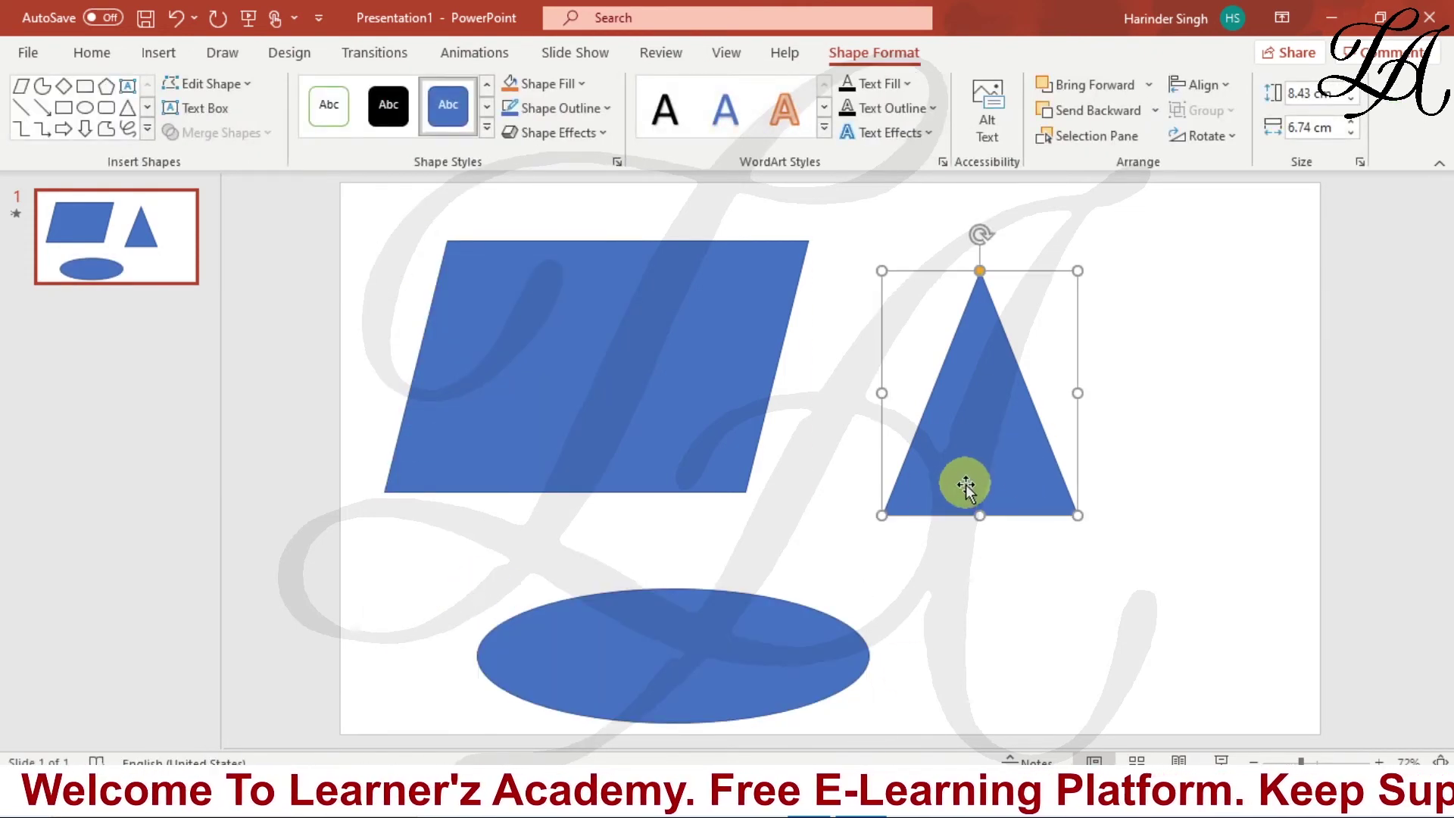
click(740, 668)
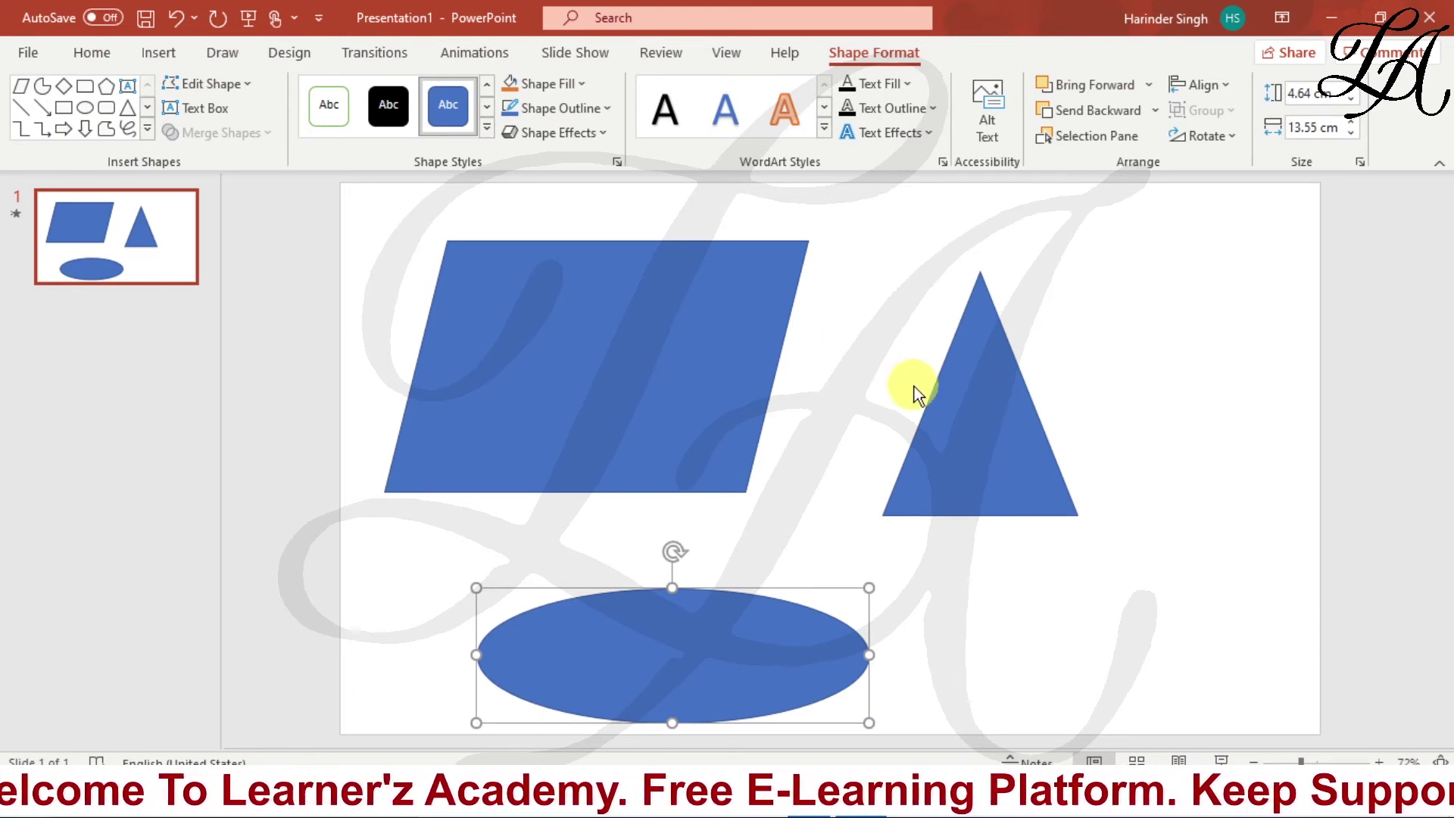
click(667, 334)
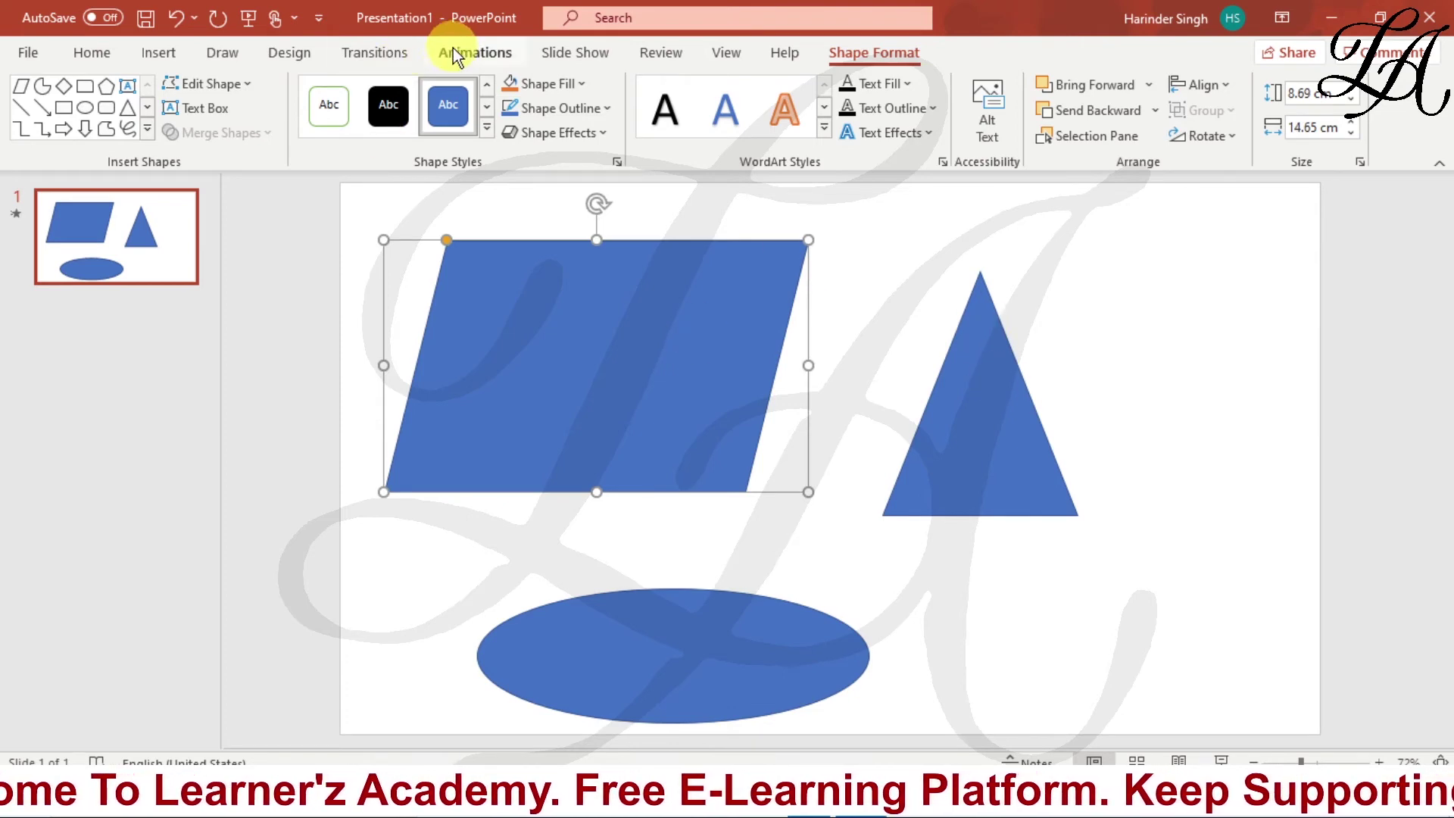
Step: Copy the parallelogram's animations onto the triangle with Animation Painter
click(477, 50)
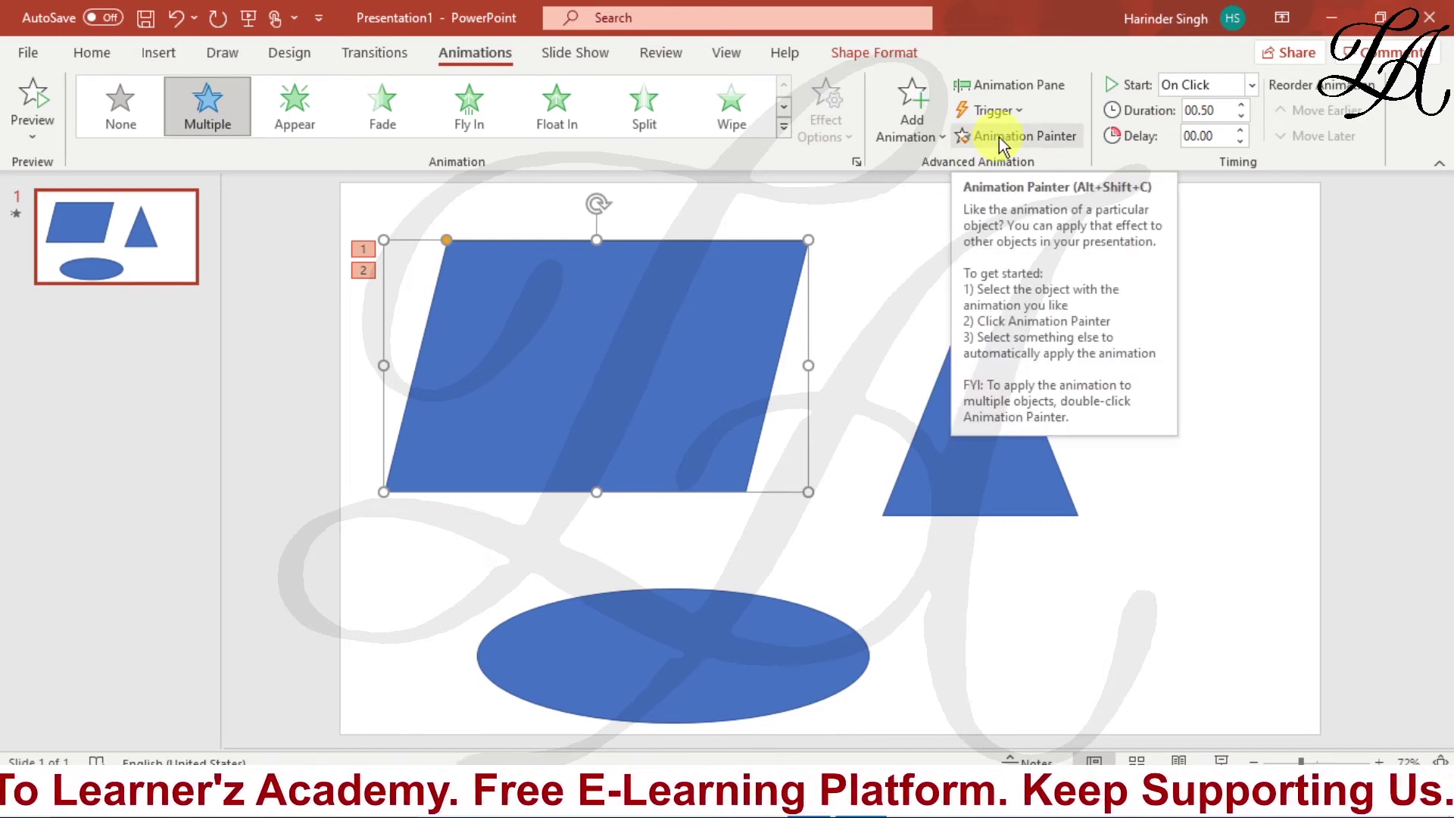
click(998, 138)
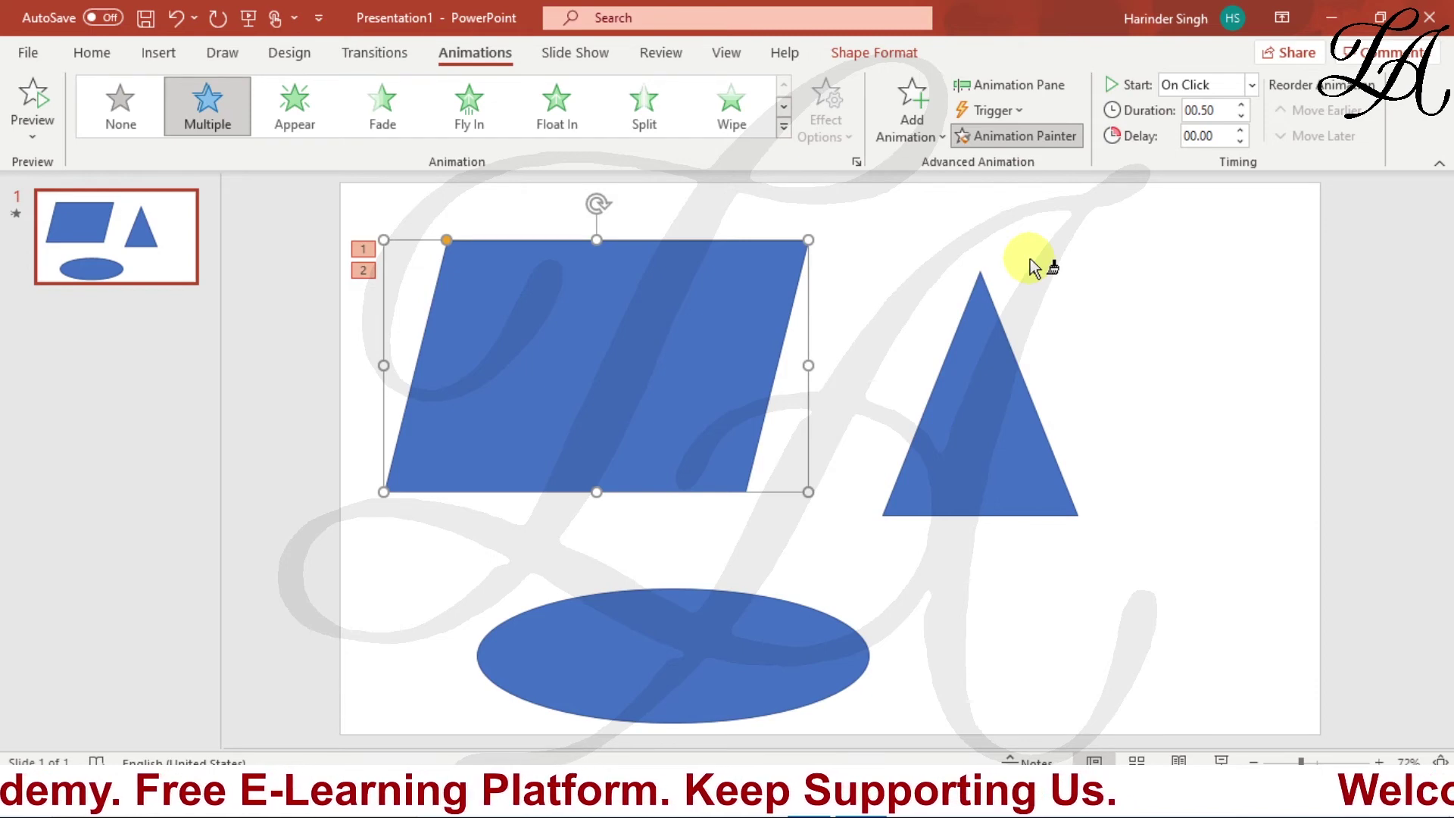
click(973, 410)
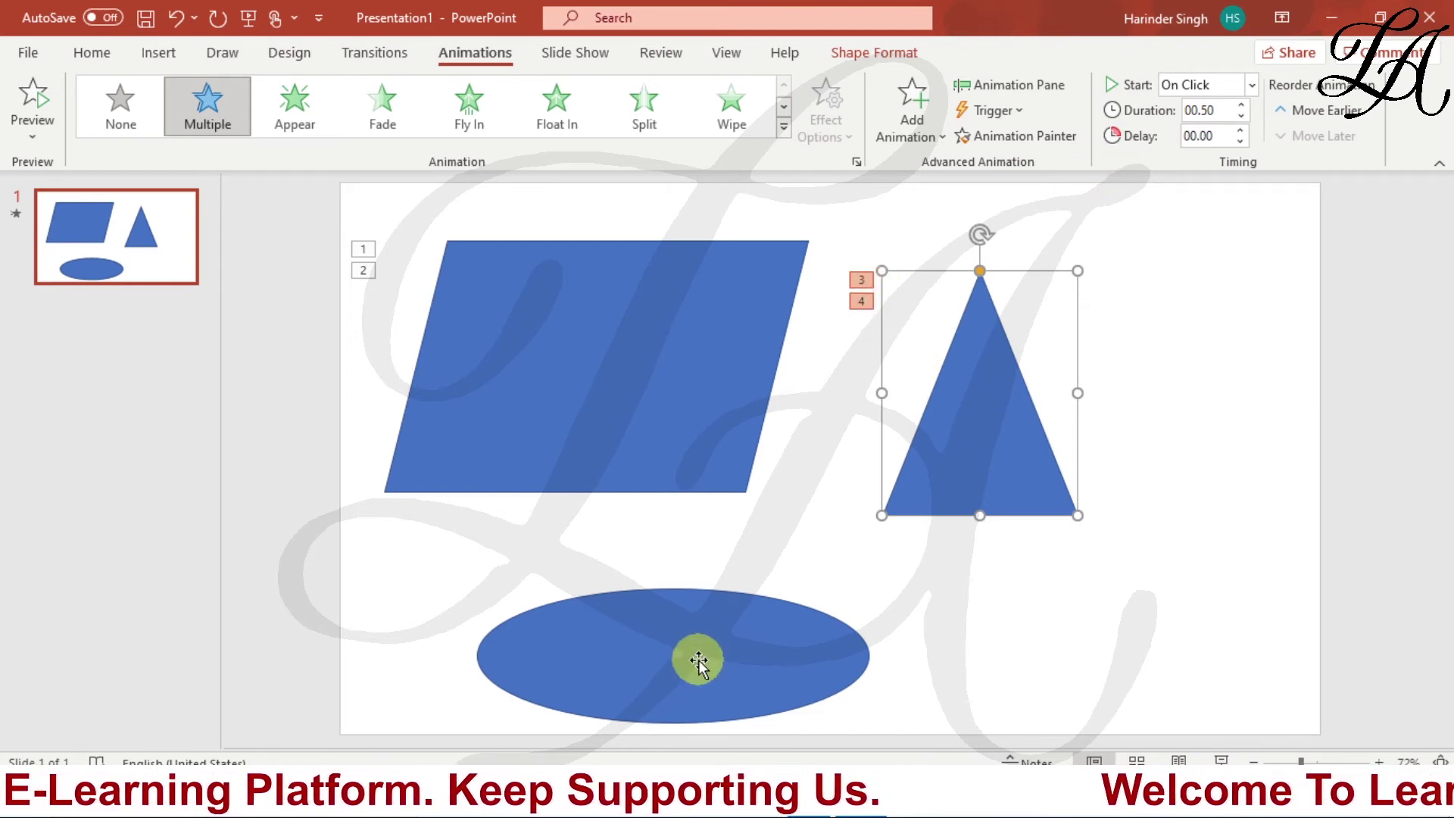
Step: Paint the triangle's animations onto the oval, giving it animations 5 and 6
click(698, 660)
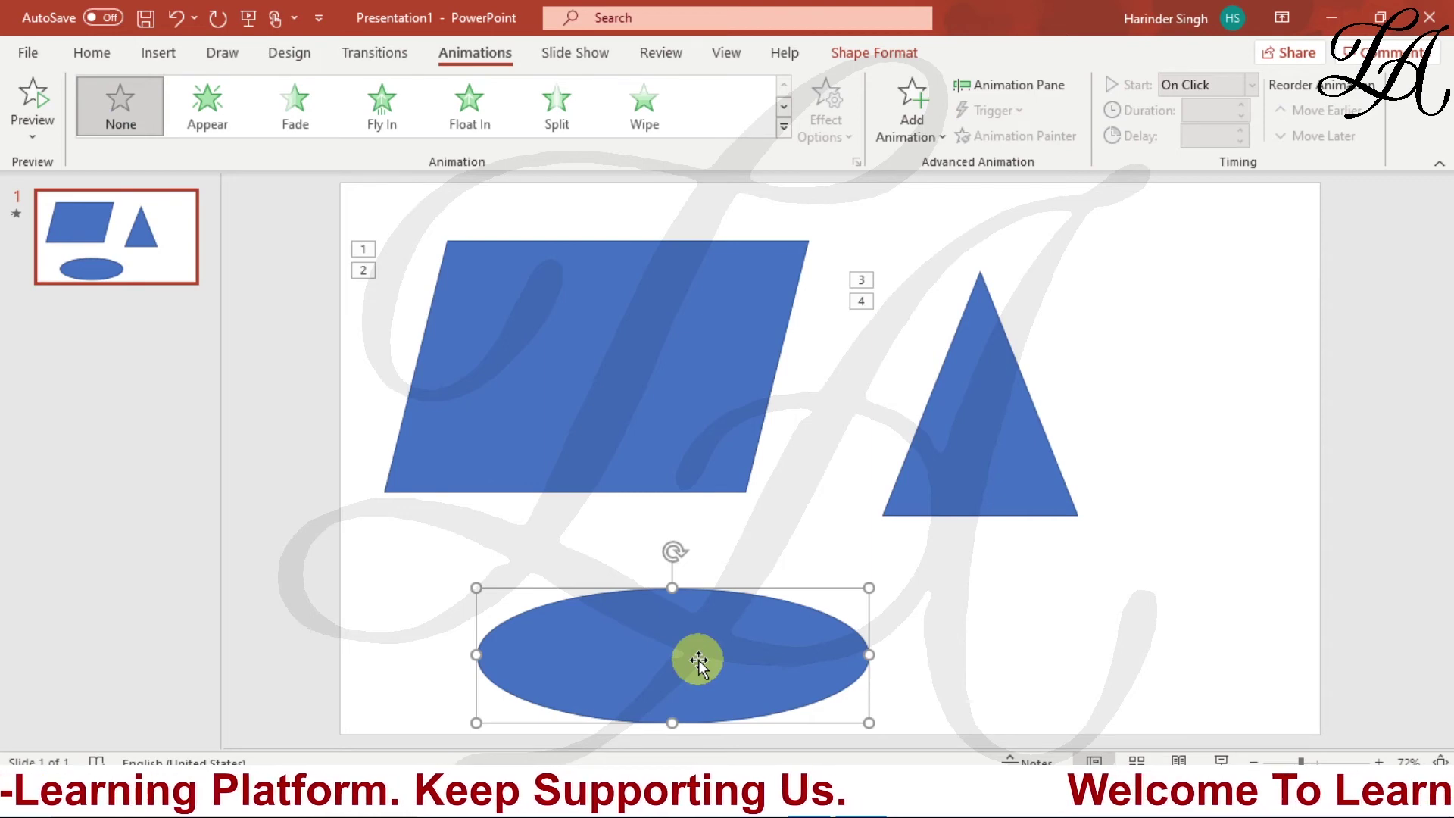
click(963, 445)
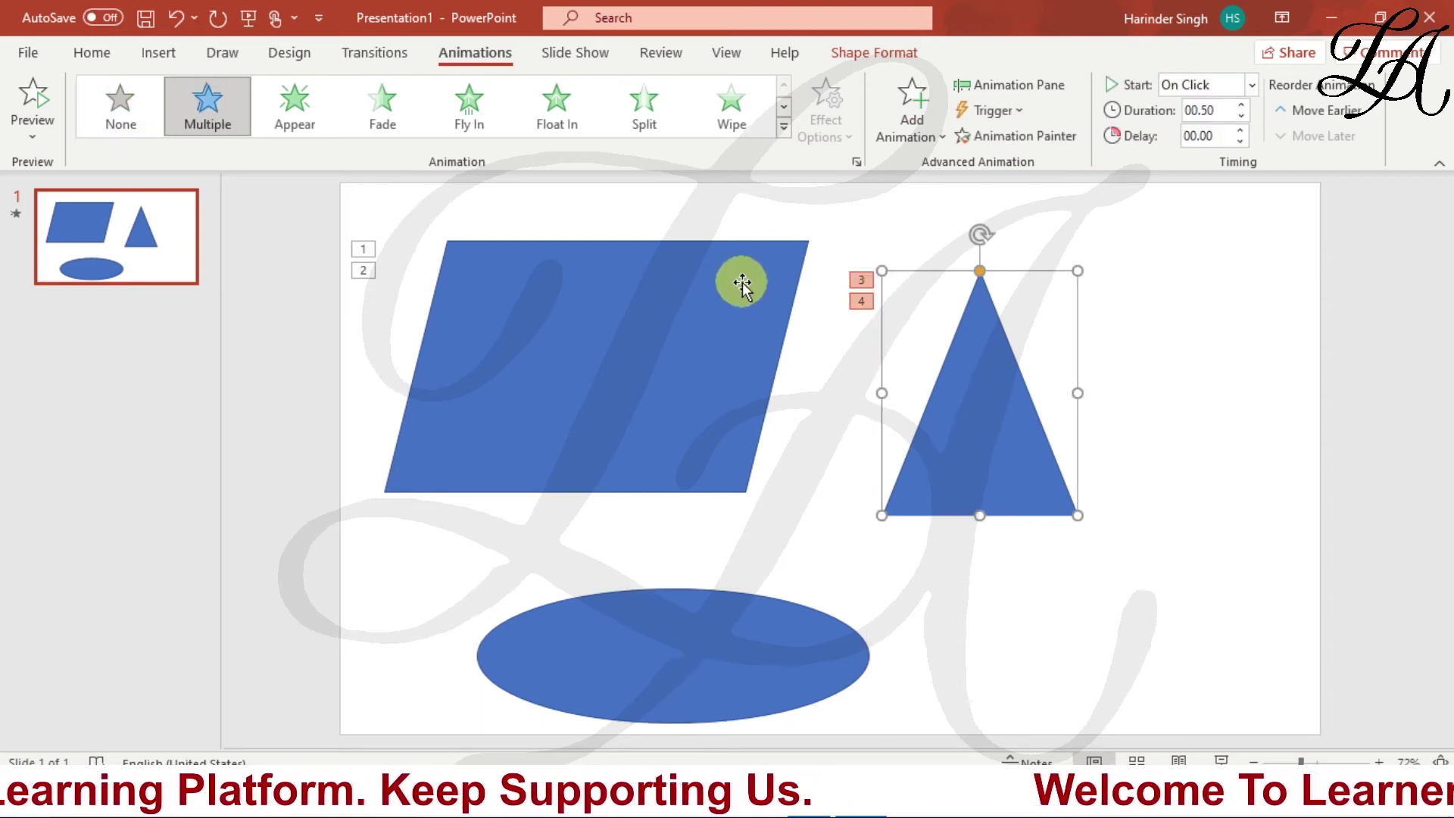
click(1001, 141)
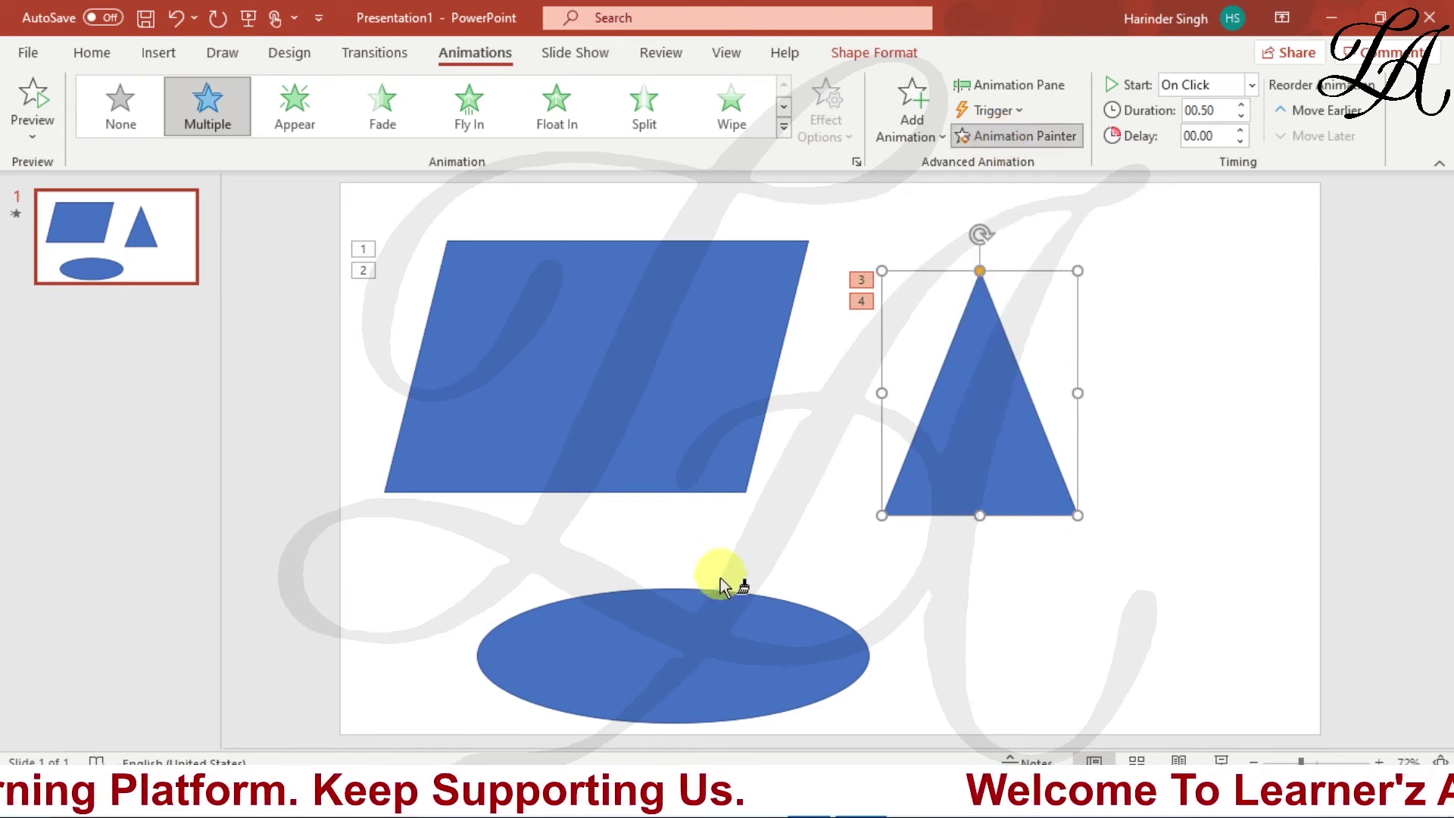
click(708, 629)
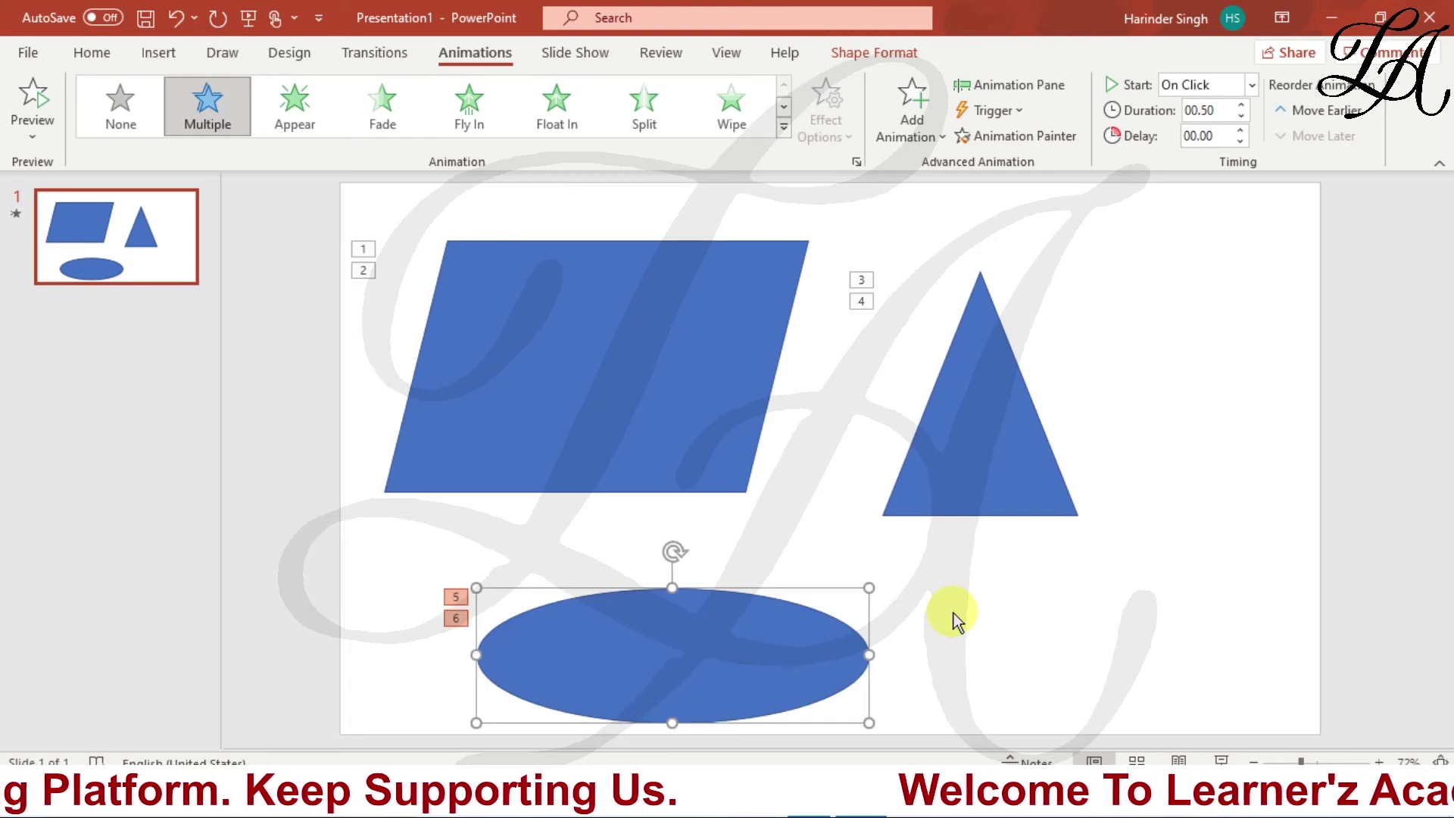
click(981, 571)
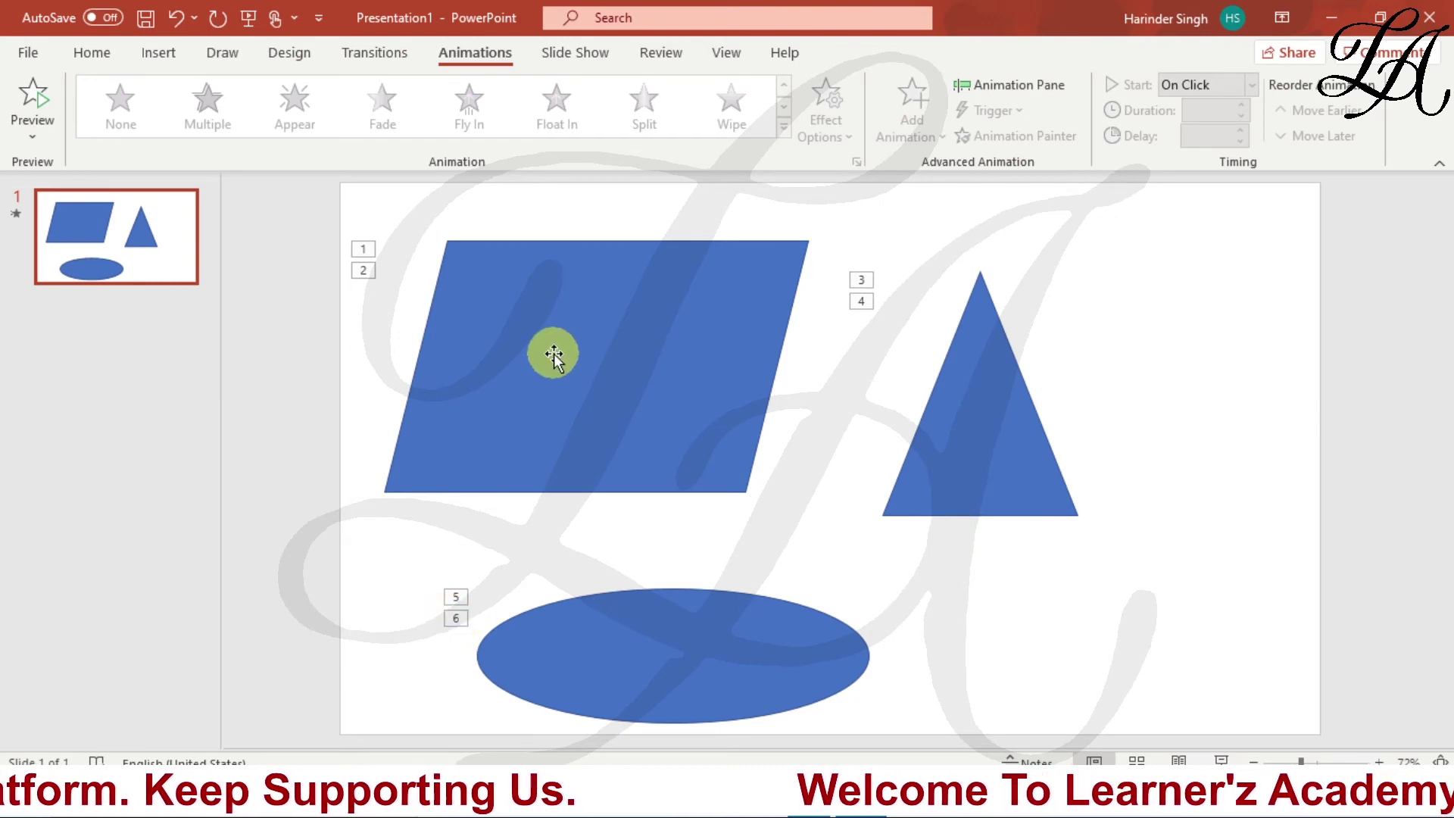
click(574, 329)
click(1007, 434)
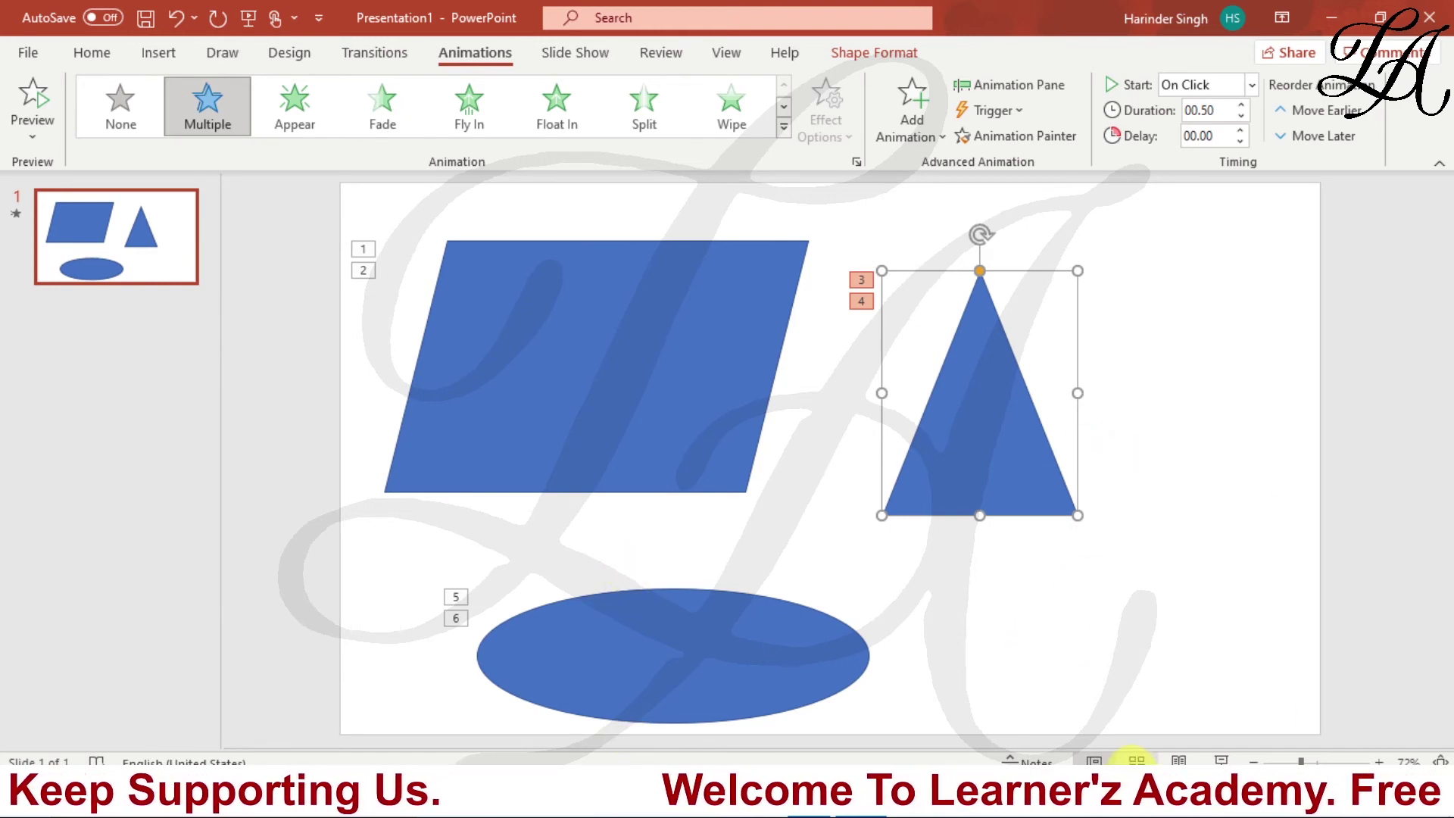
click(1220, 759)
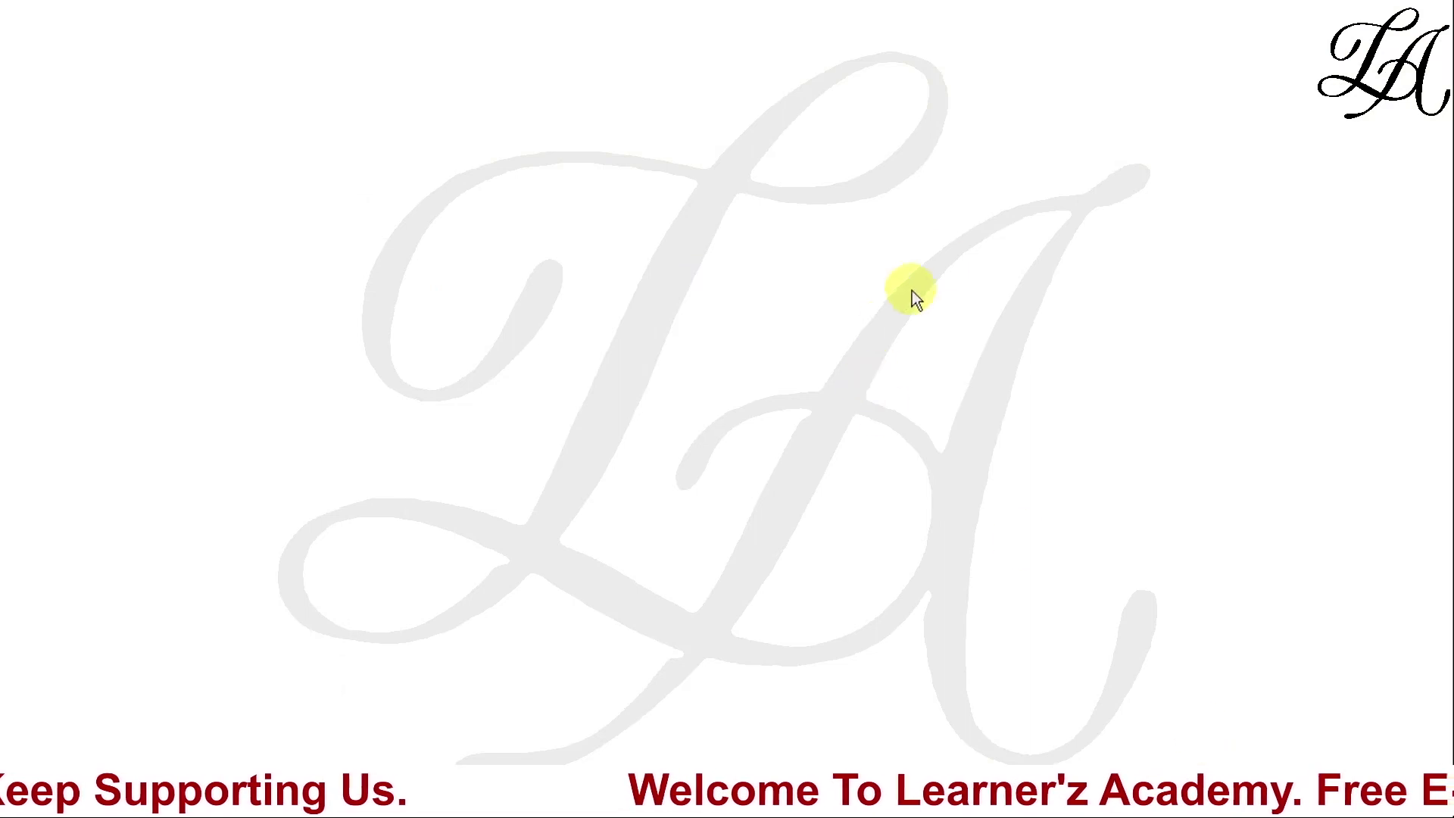
click(983, 224)
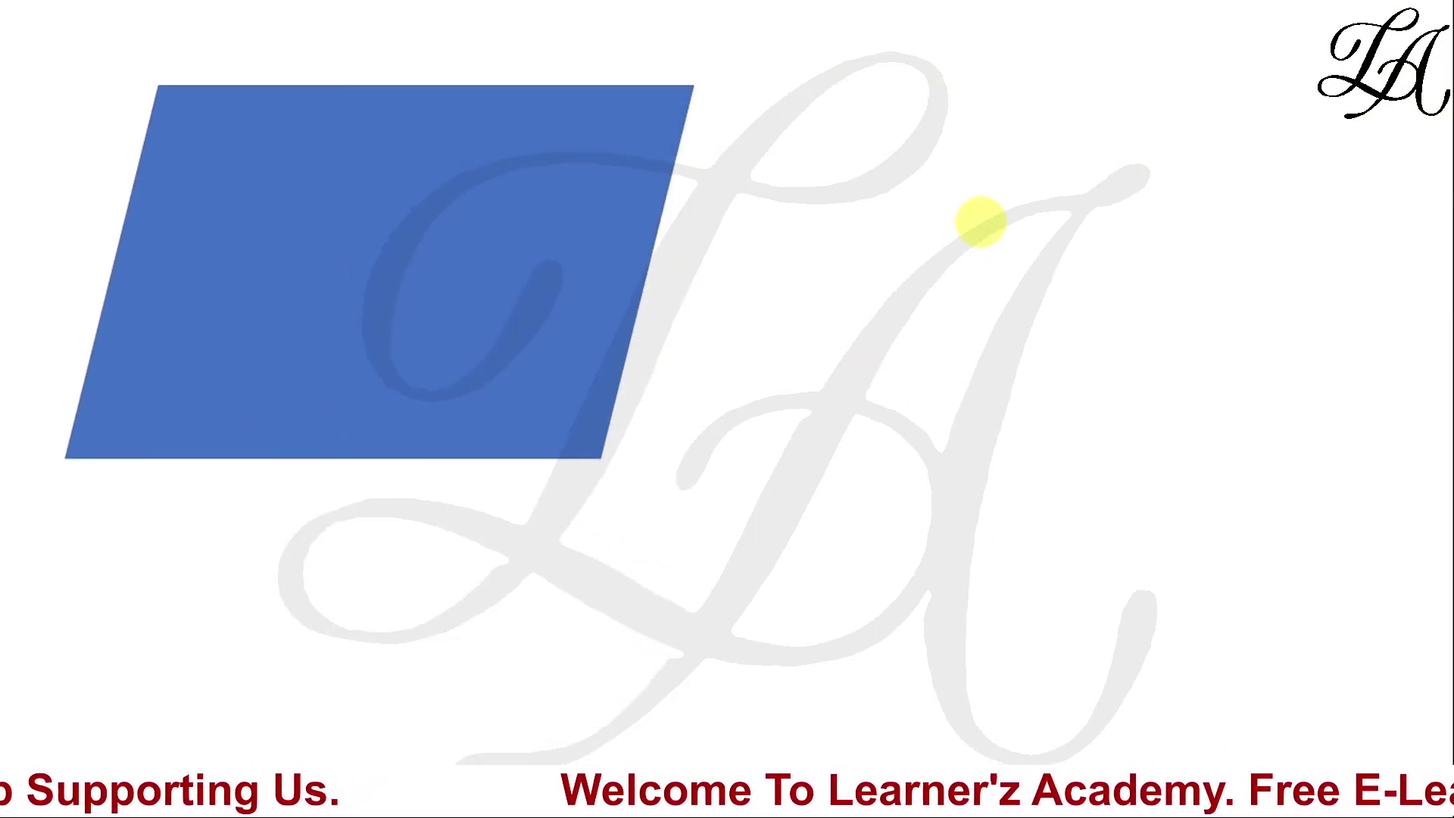
click(981, 221)
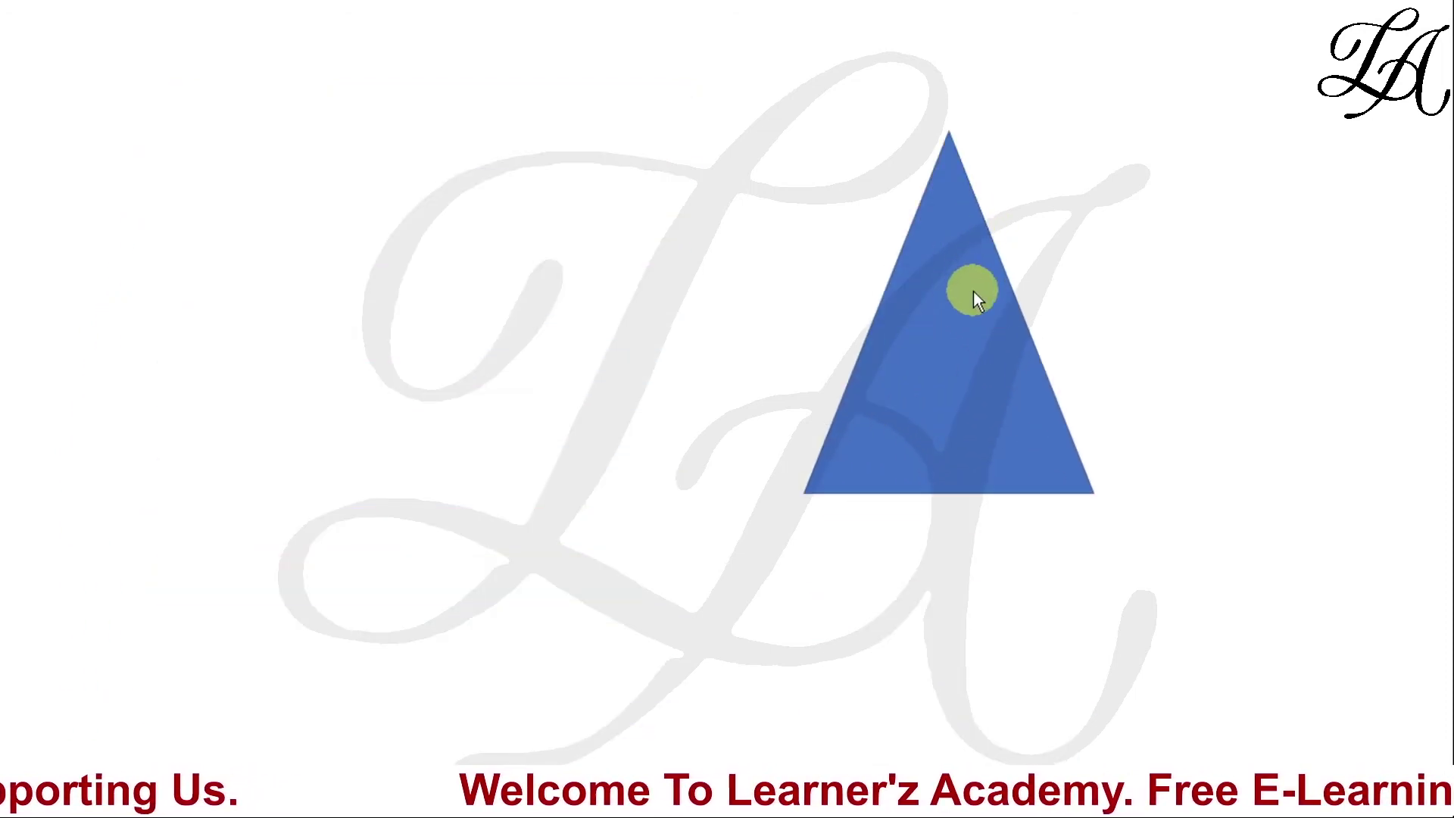
click(1084, 261)
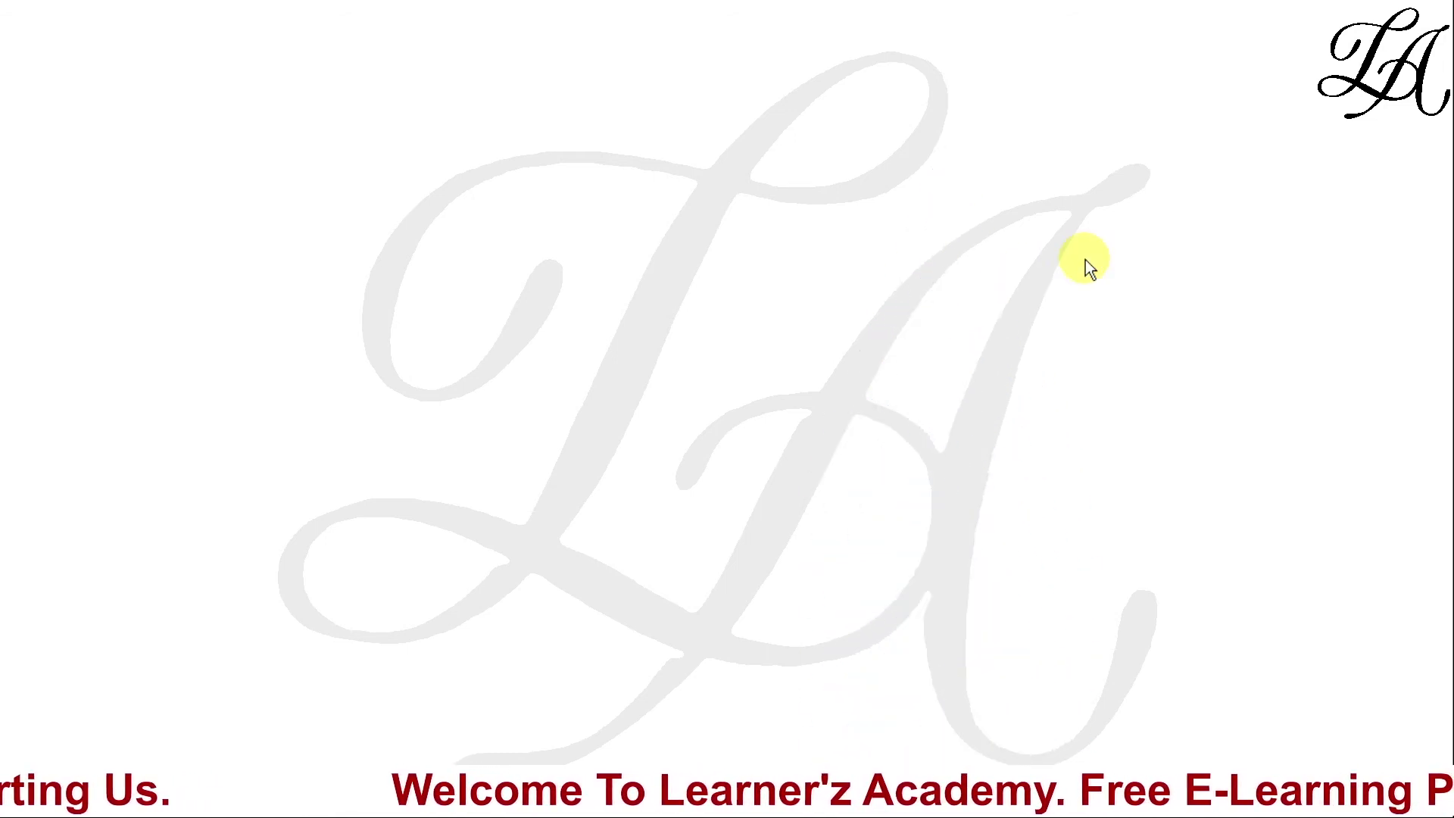
click(741, 254)
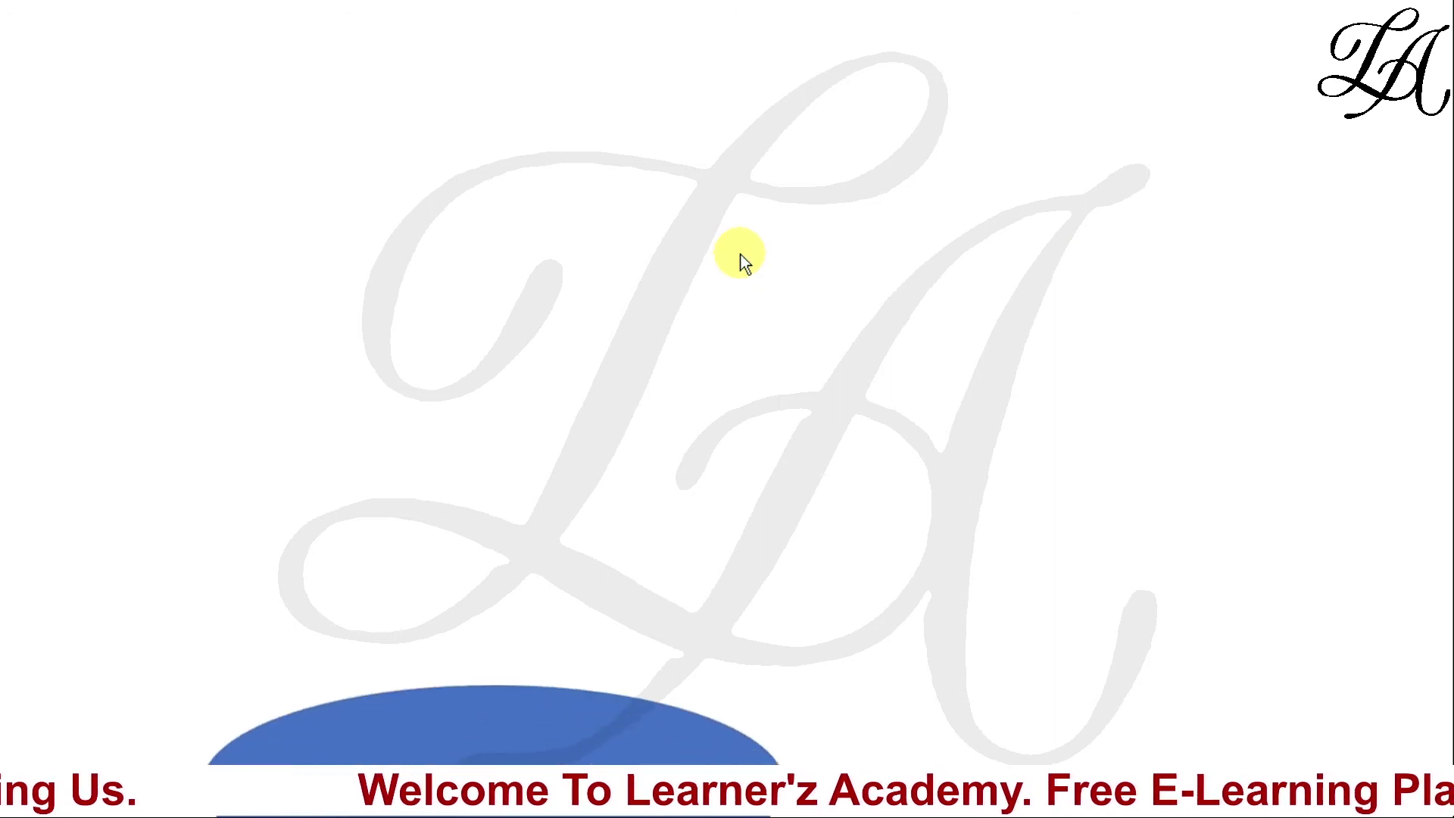
click(839, 540)
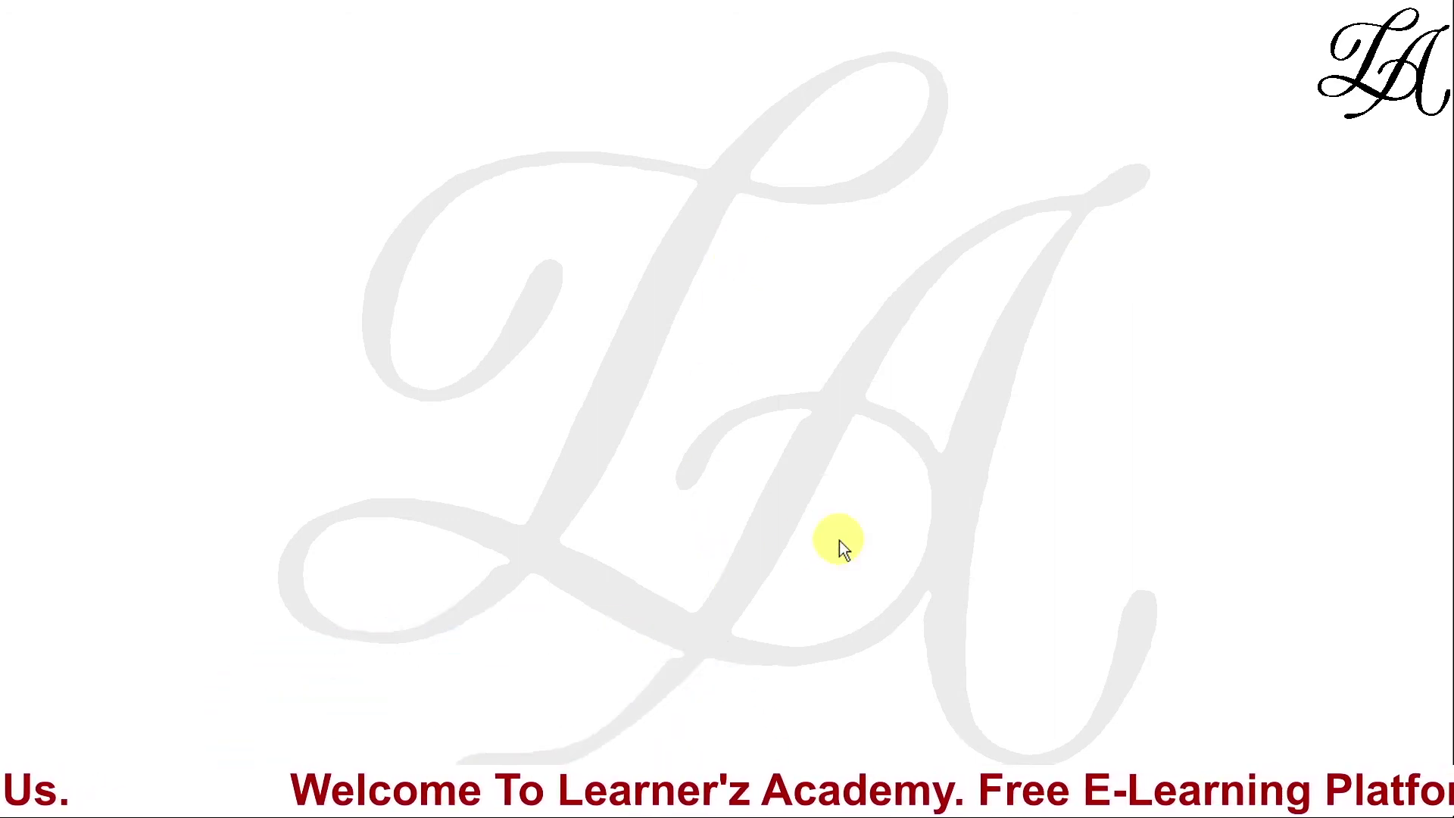
click(839, 539)
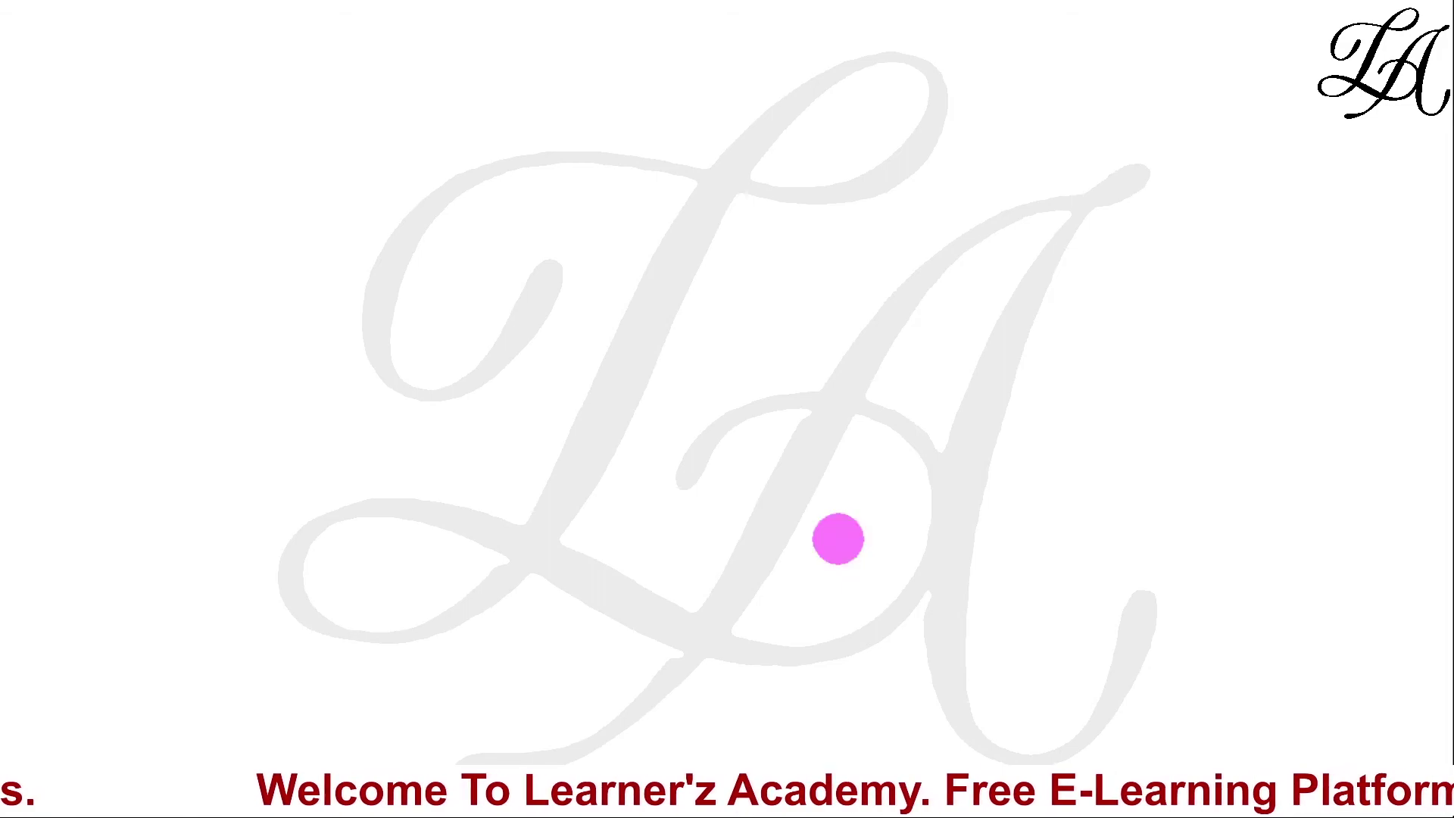
click(839, 539)
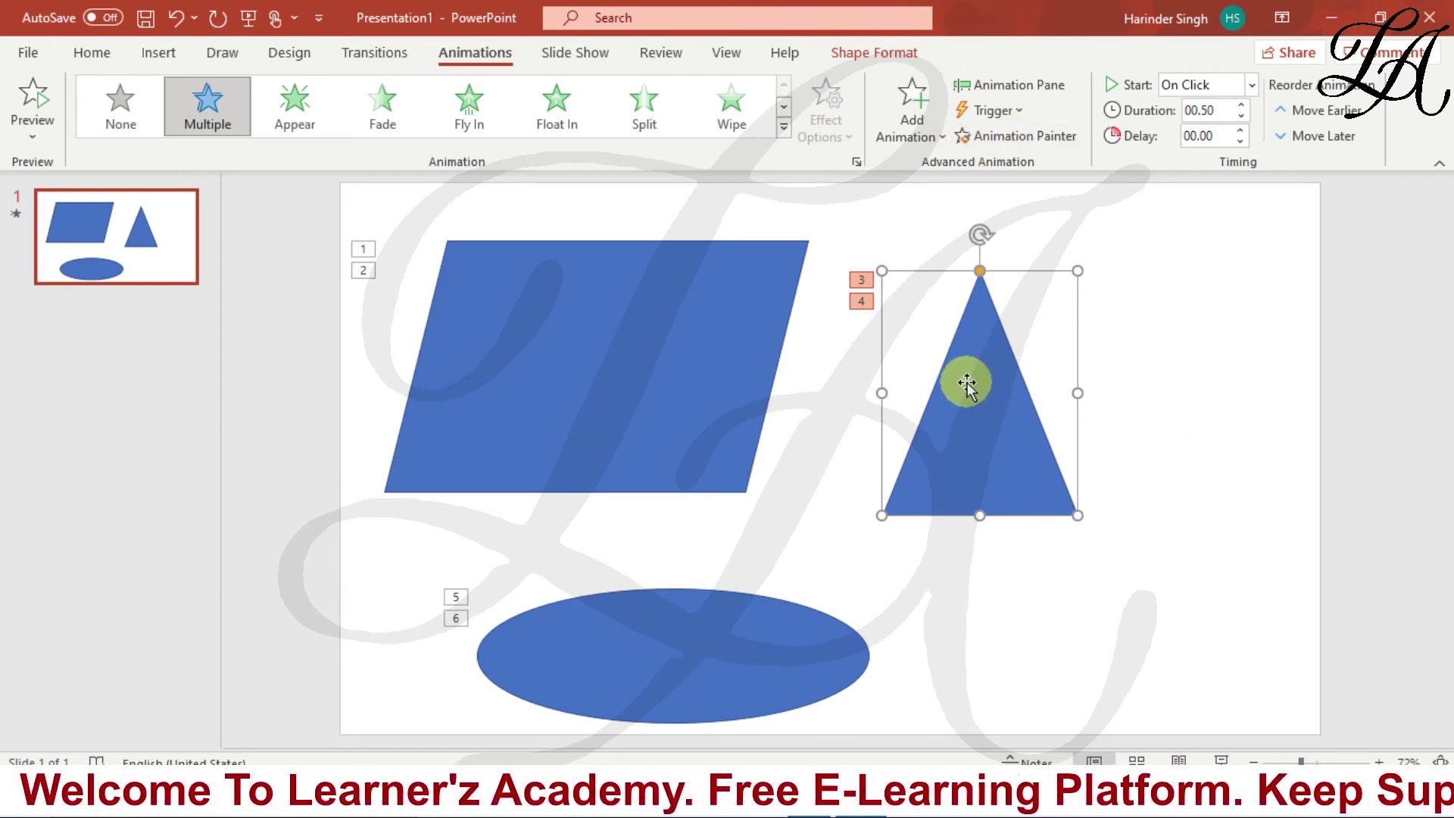
Step: Delete the triangle and the oval from the slide
click(1170, 315)
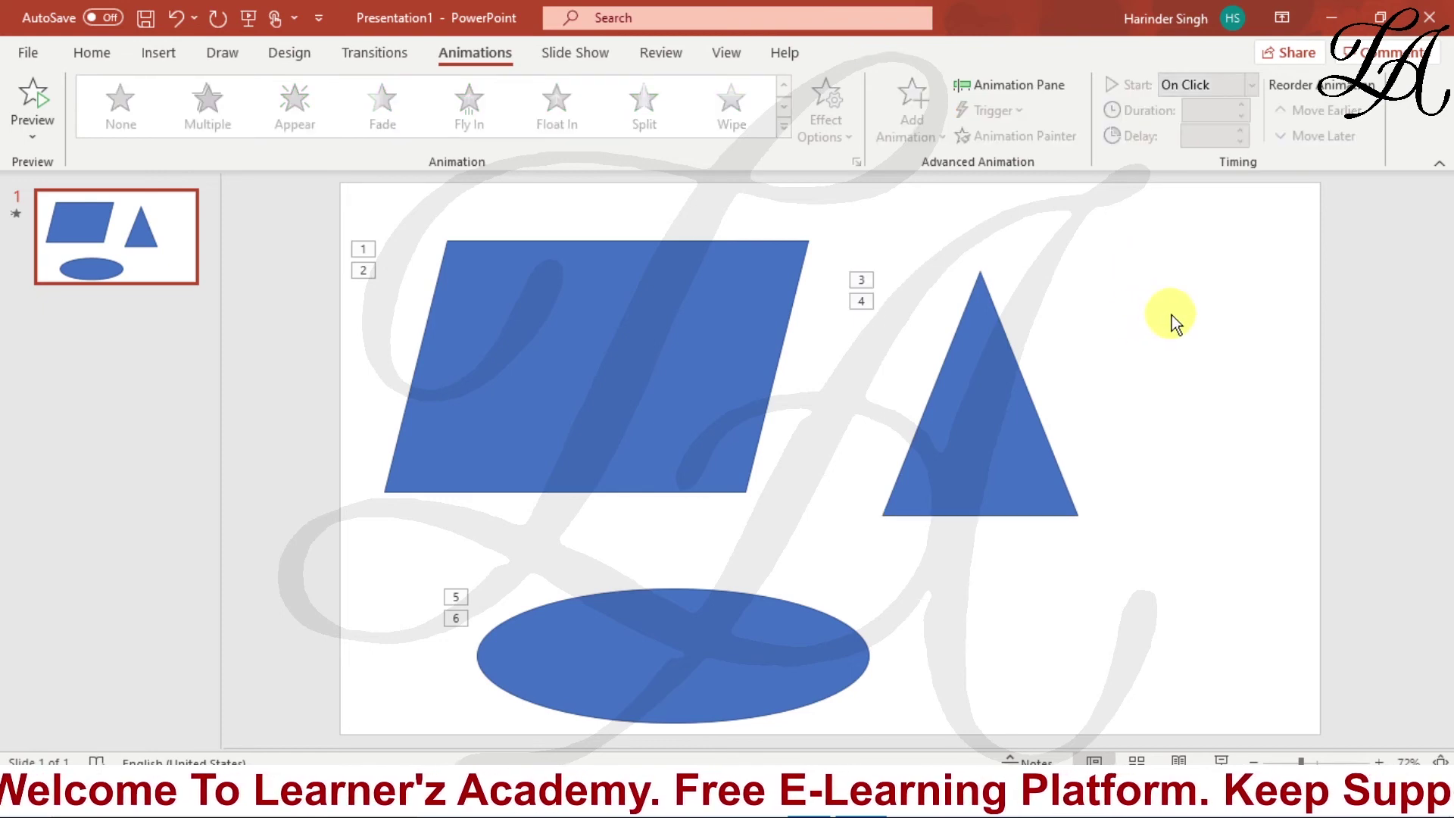
click(985, 377)
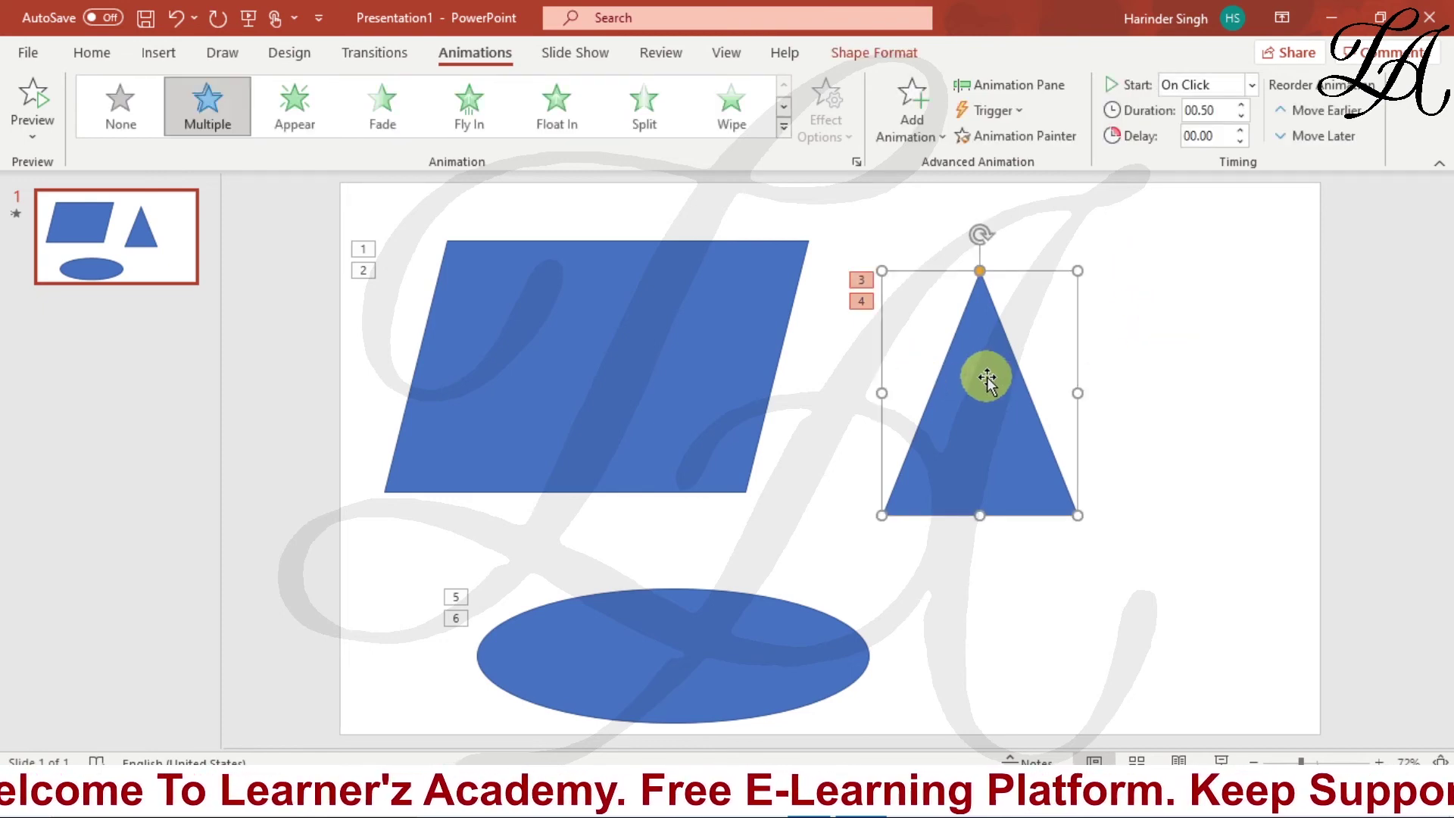
key(Delete)
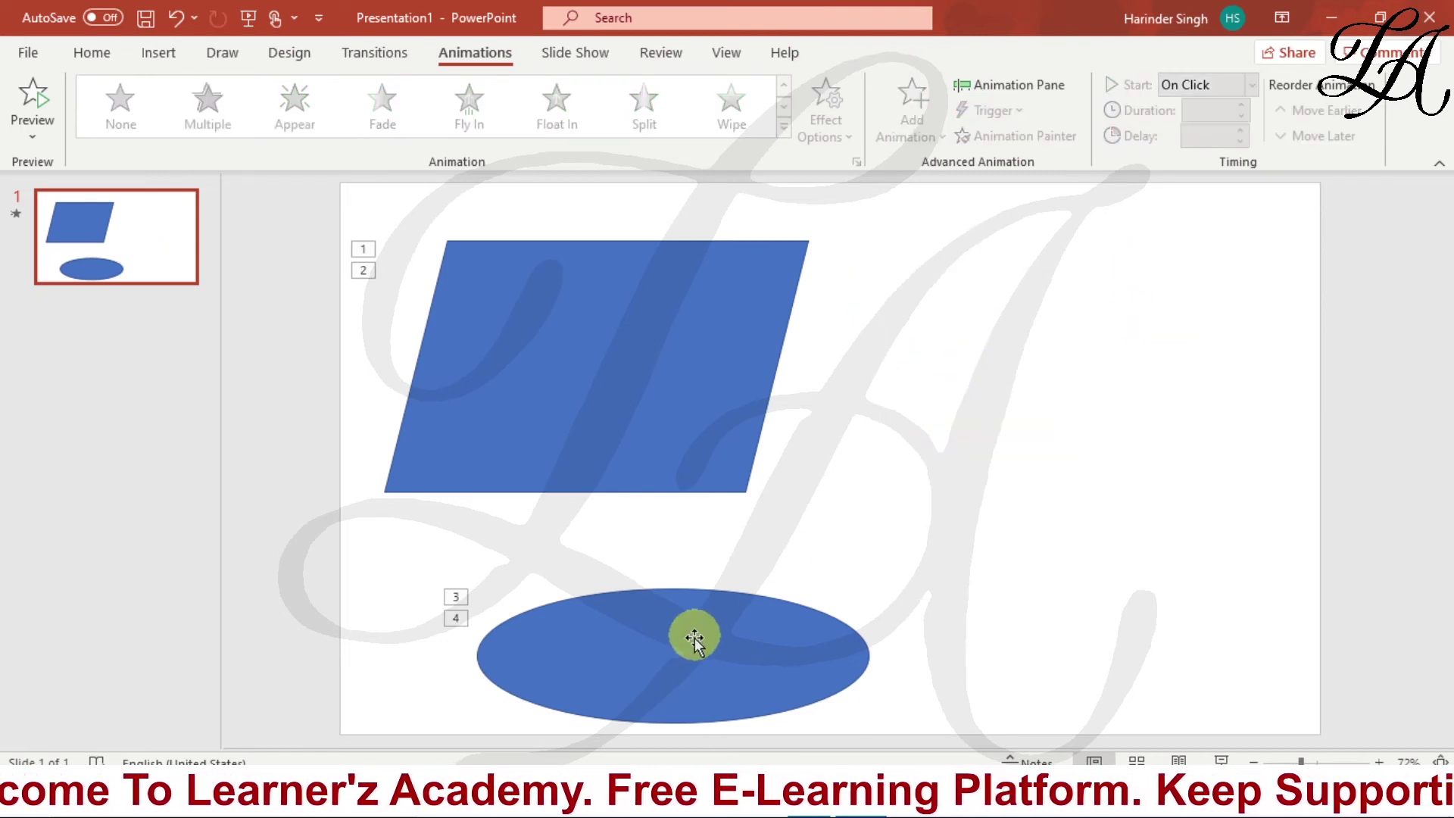
click(693, 639)
key(Delete)
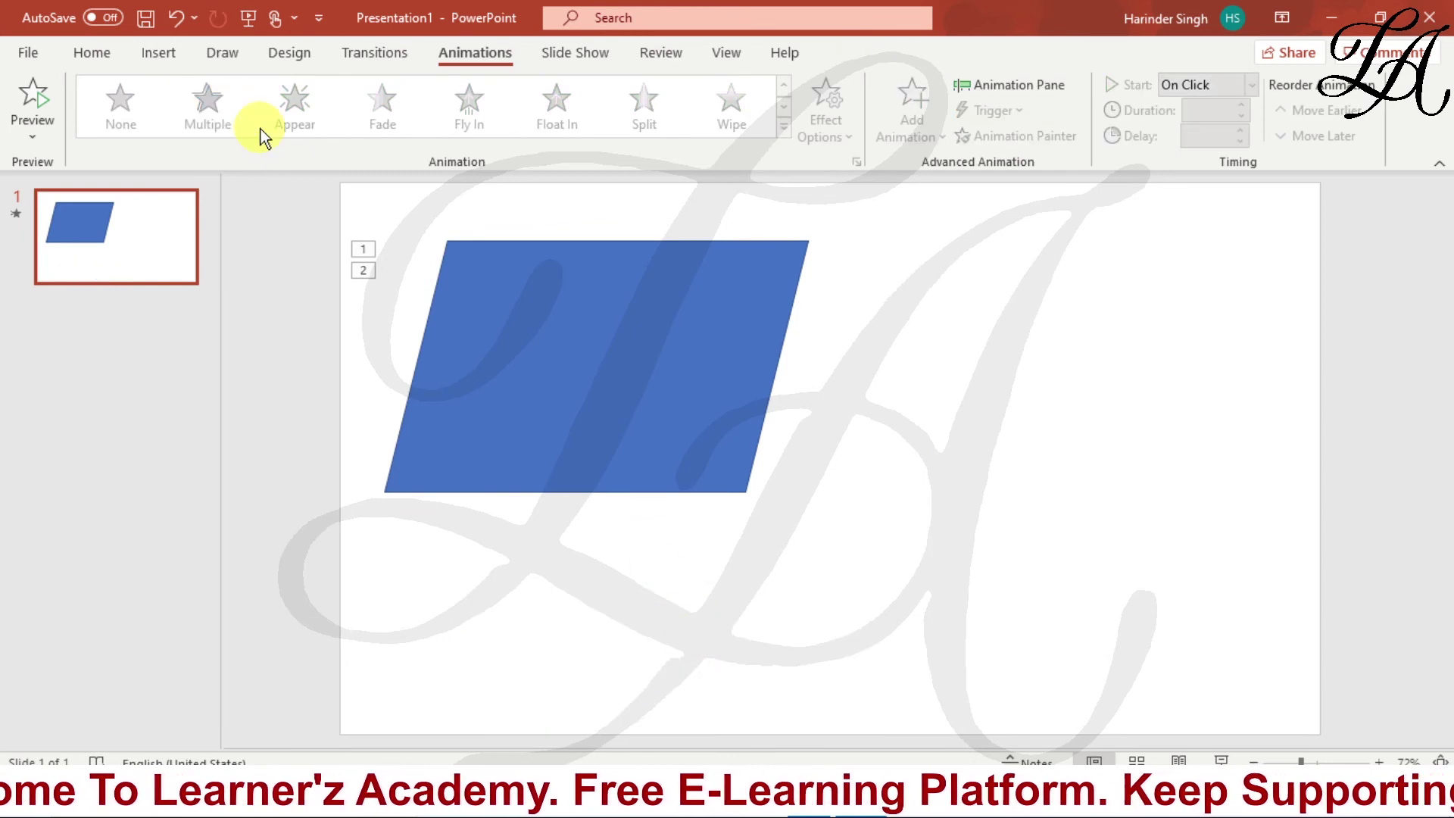
Step: Draw an oval to the right of the parallelogram
click(158, 54)
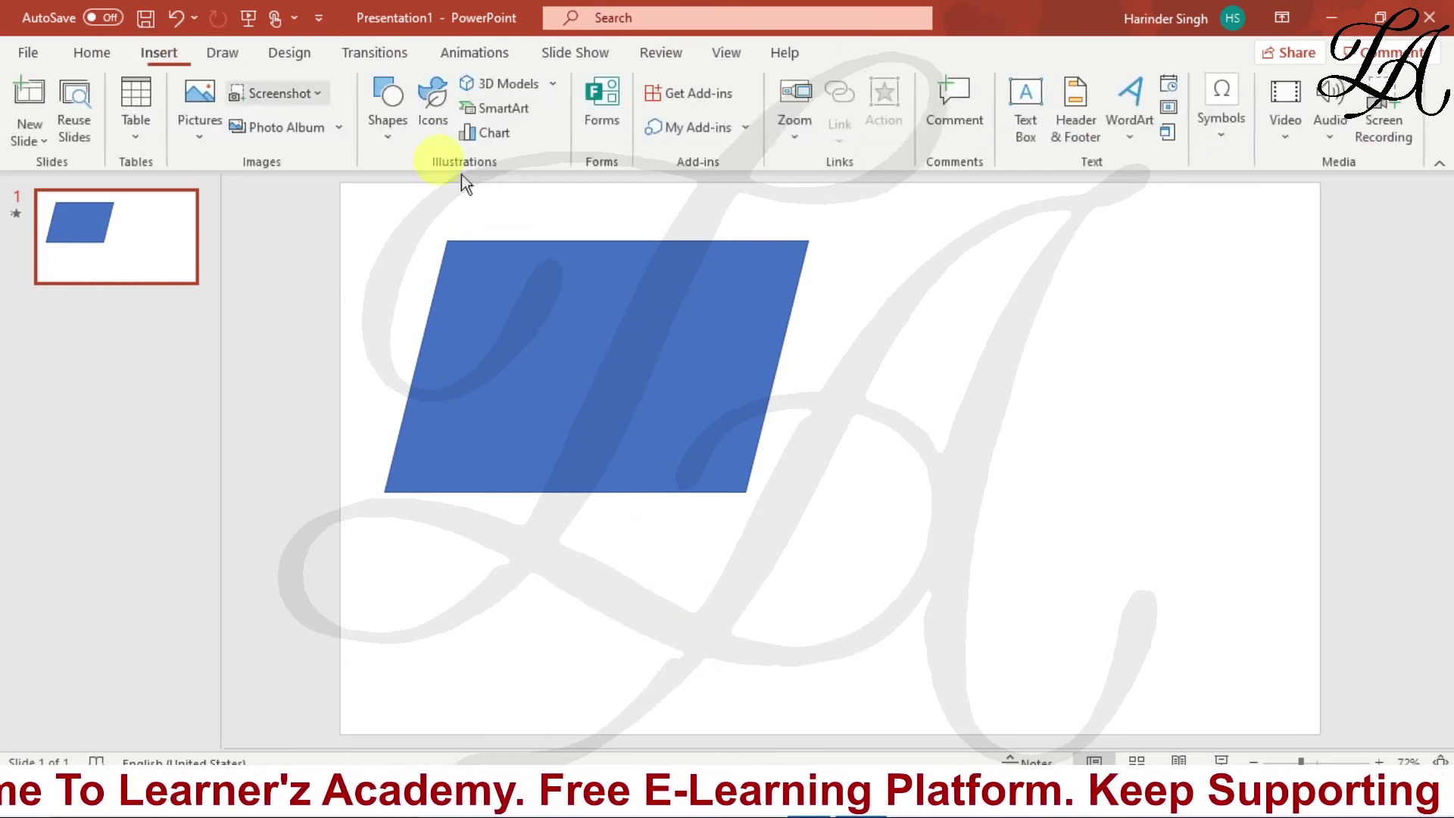
click(397, 105)
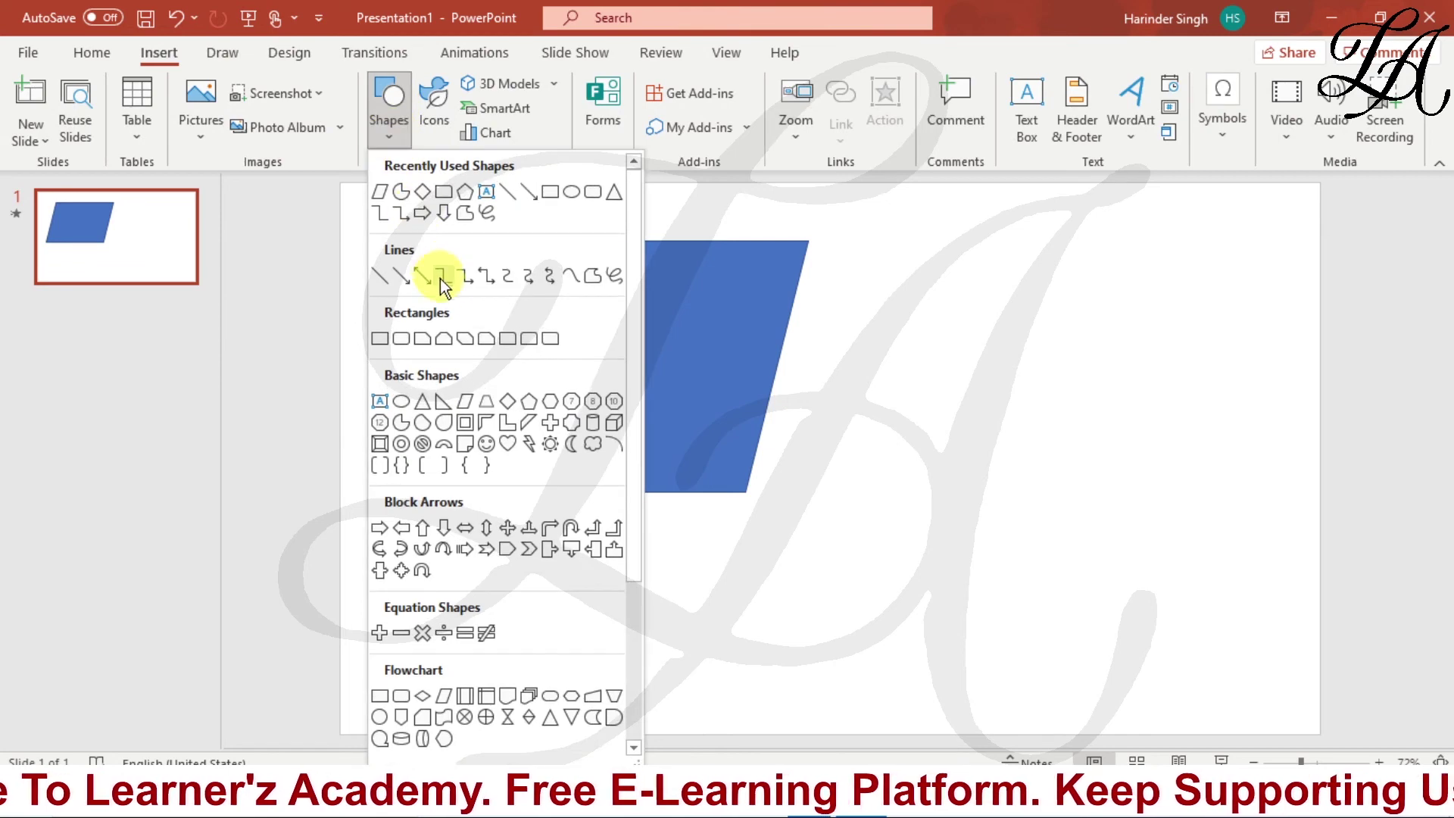
click(572, 192)
drag(1245, 304, 868, 459)
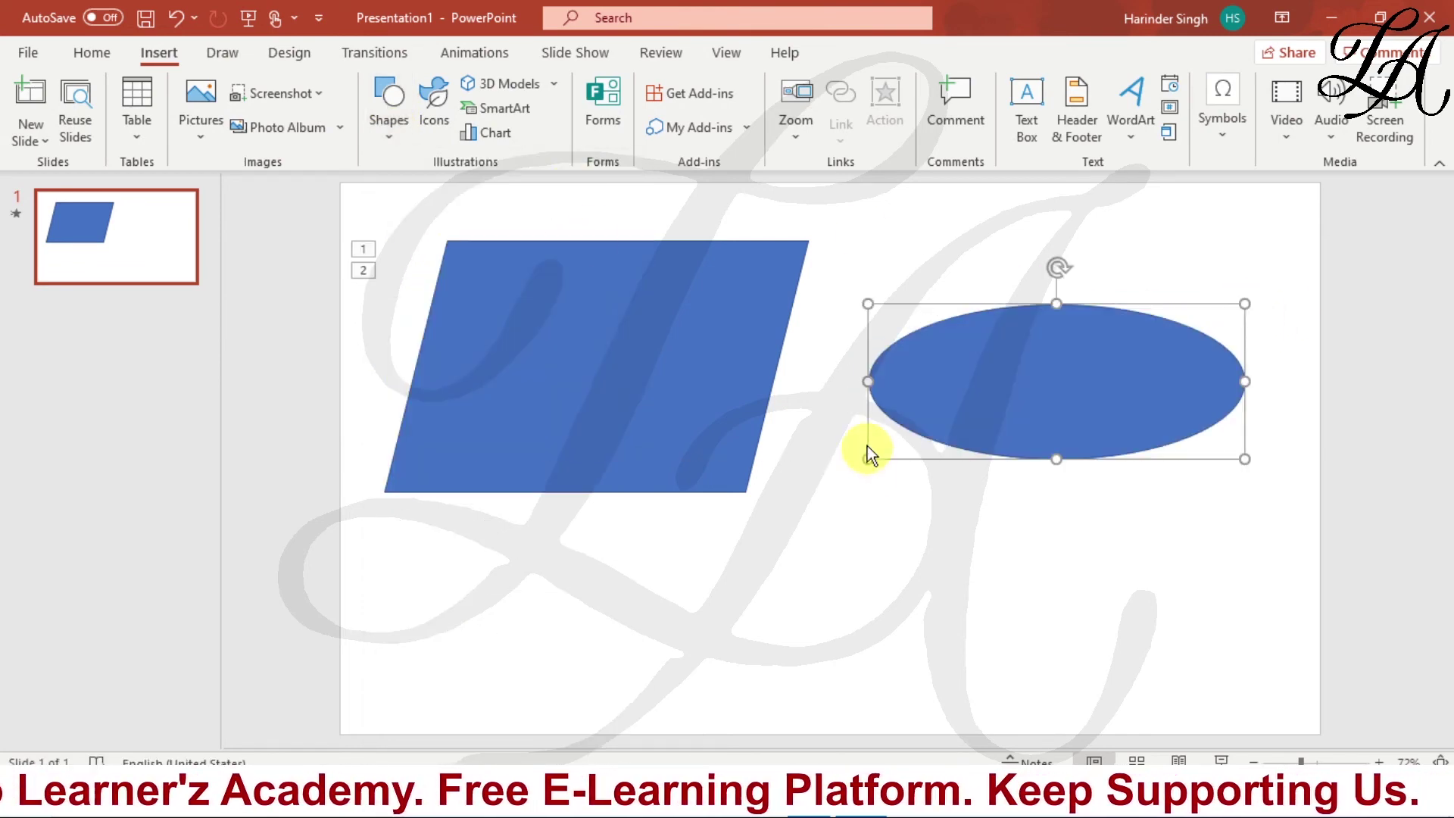
Step: Draw a diamond below the parallelogram and oval
click(158, 53)
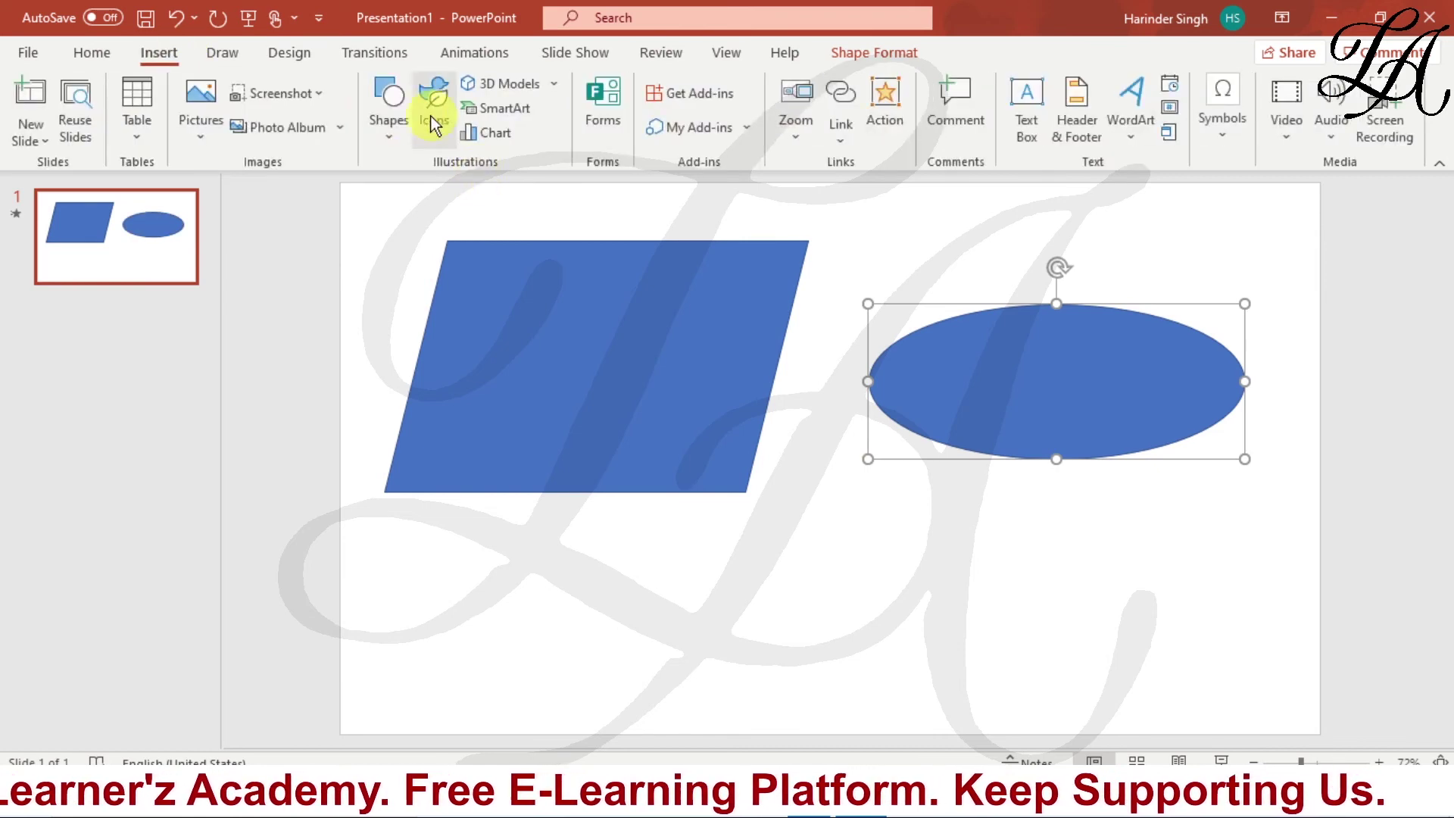
click(384, 108)
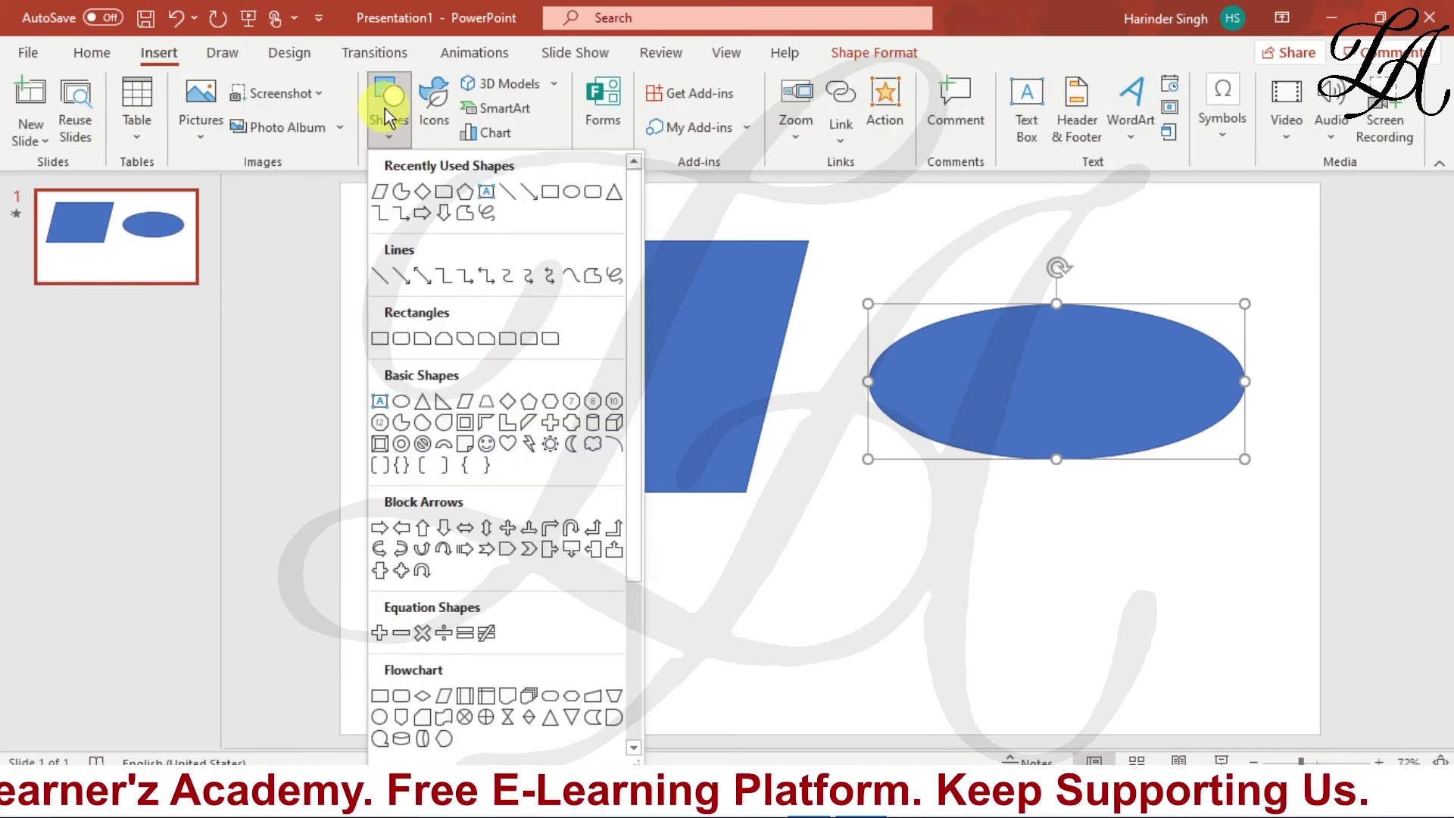
click(424, 196)
mouse_move(823, 534)
mouse_down()
mouse_move(561, 705)
mouse_move(527, 709)
mouse_up()
click(843, 476)
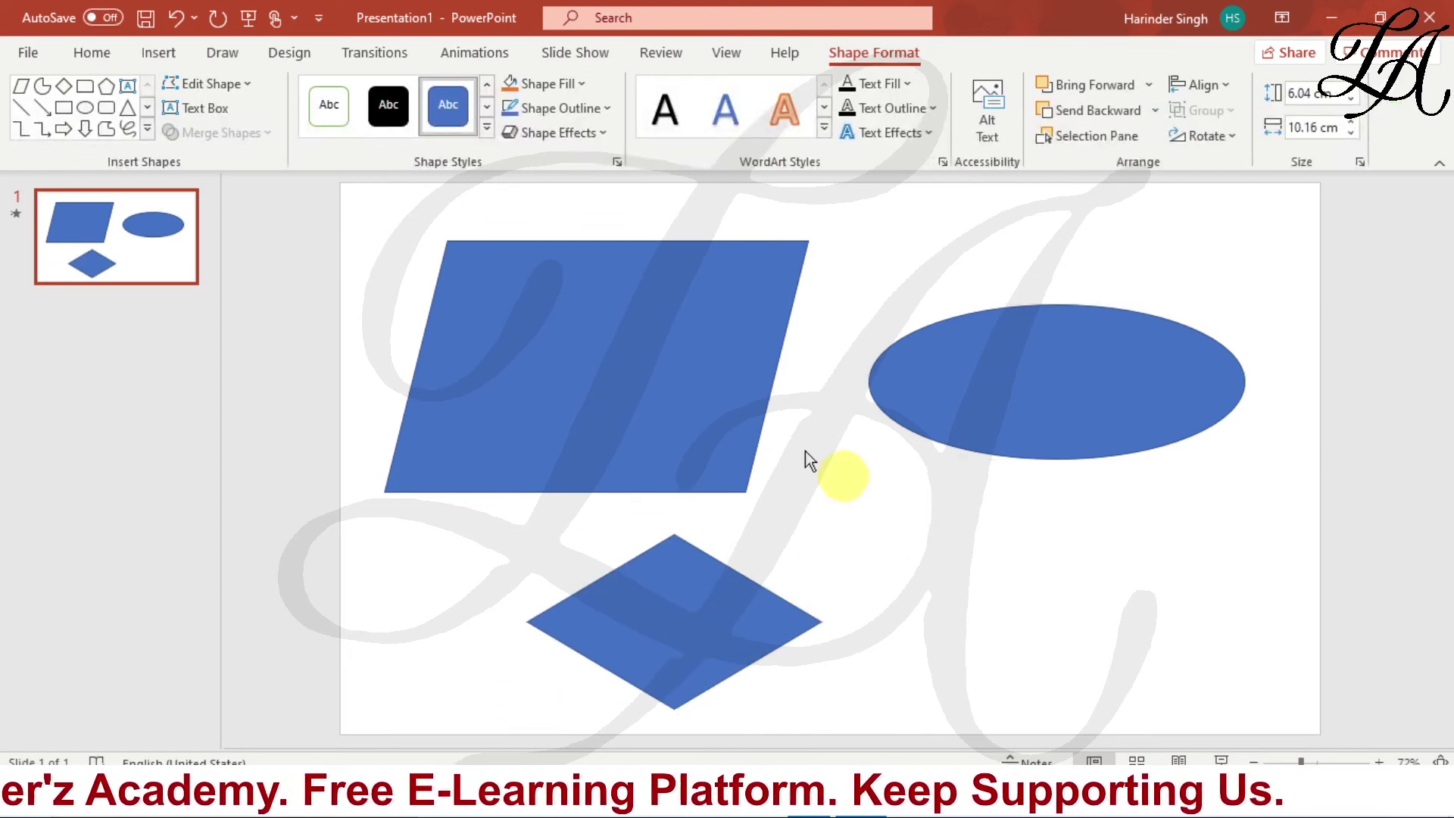
click(594, 298)
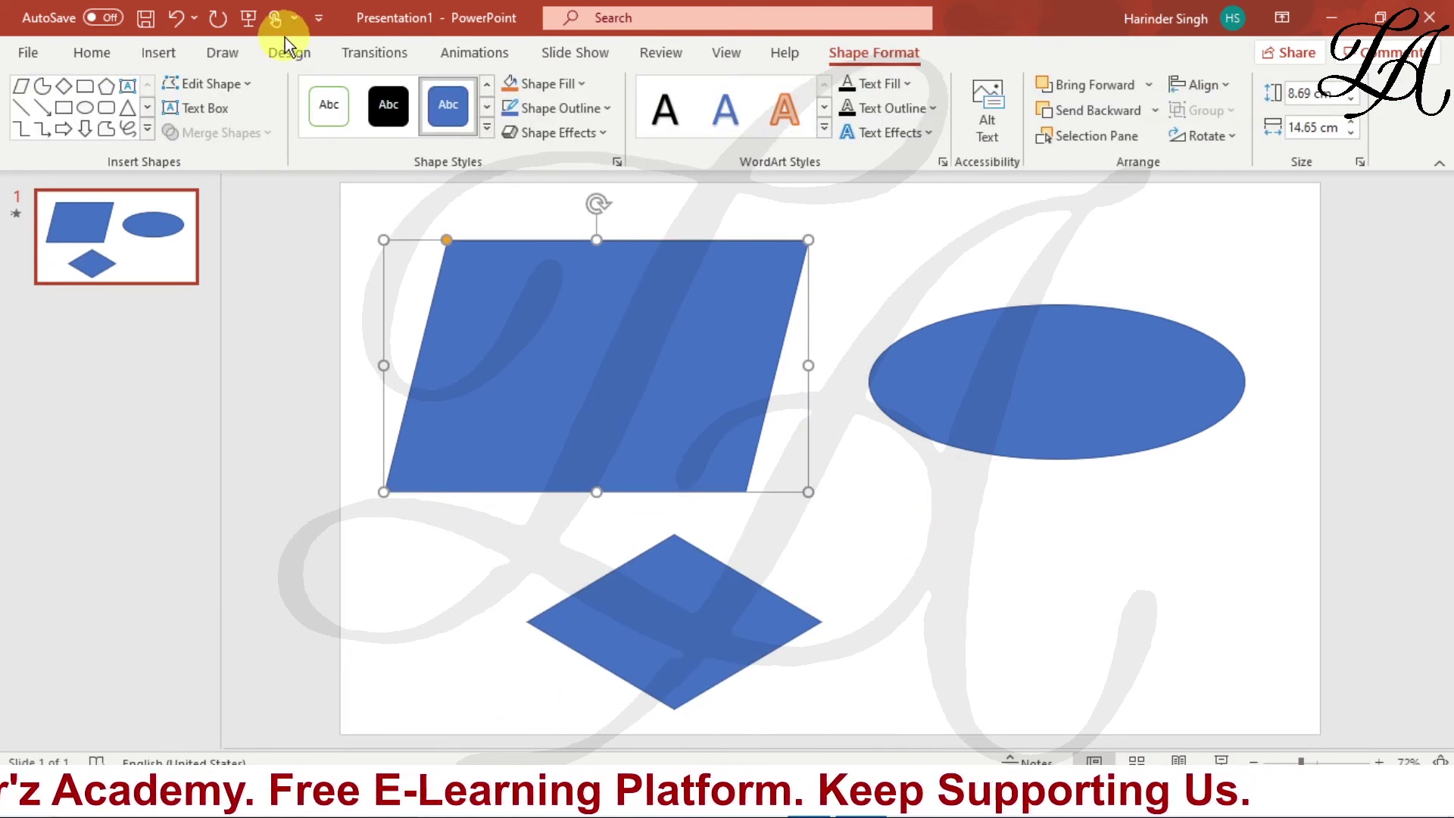
Step: Check the oval's and diamond's animations, then select the parallelogram as the source
click(474, 55)
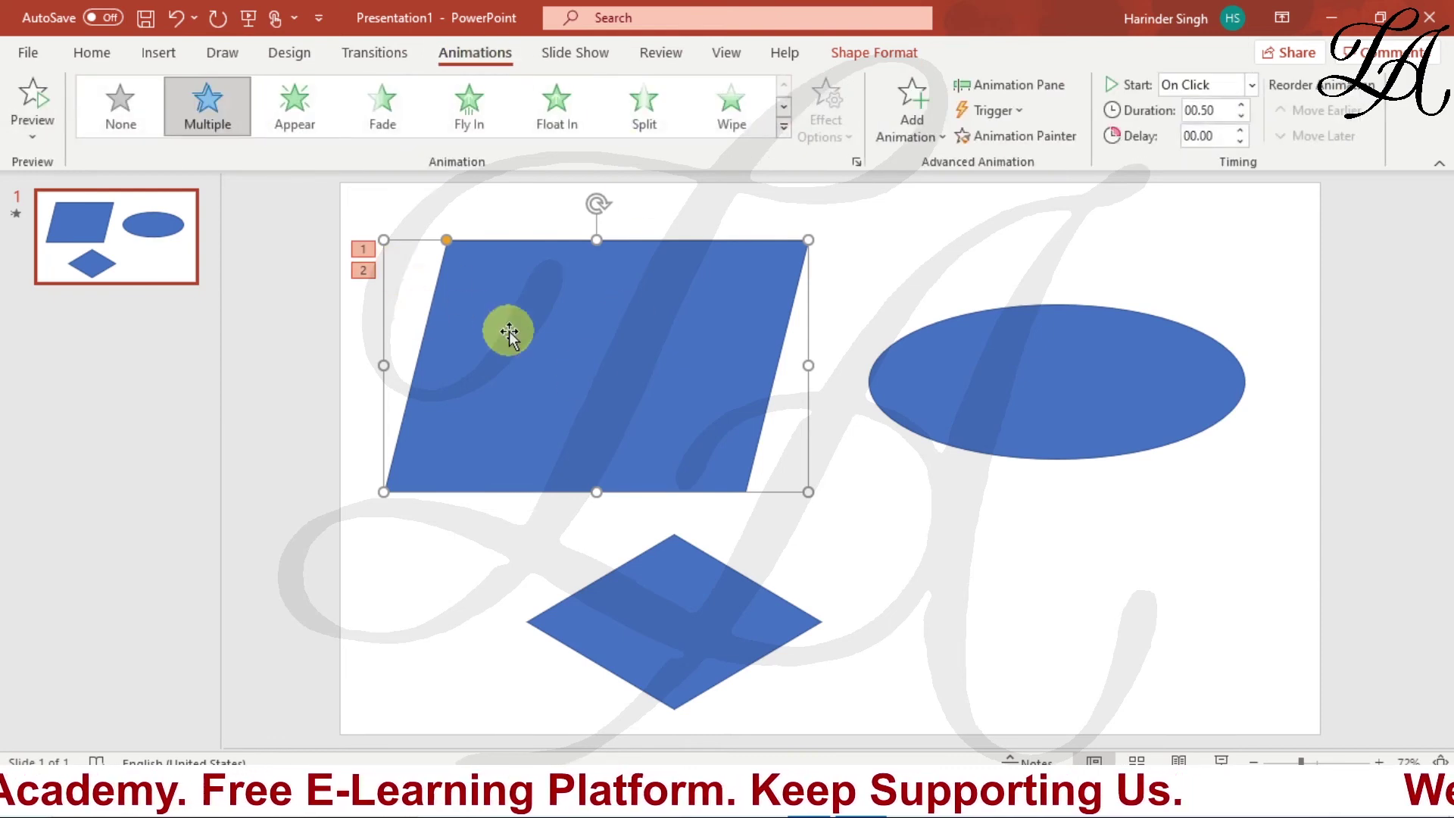
click(1090, 396)
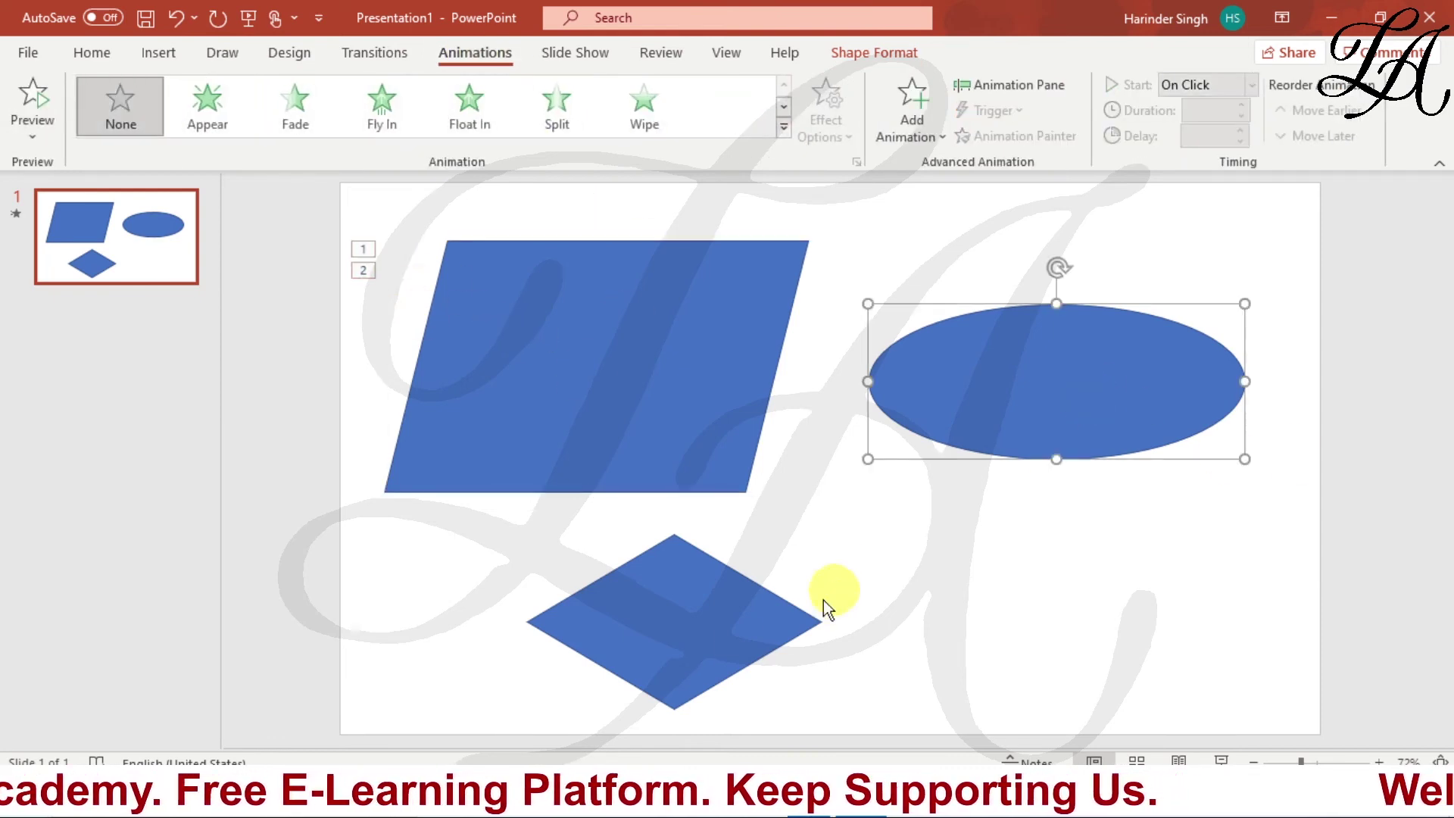
click(698, 648)
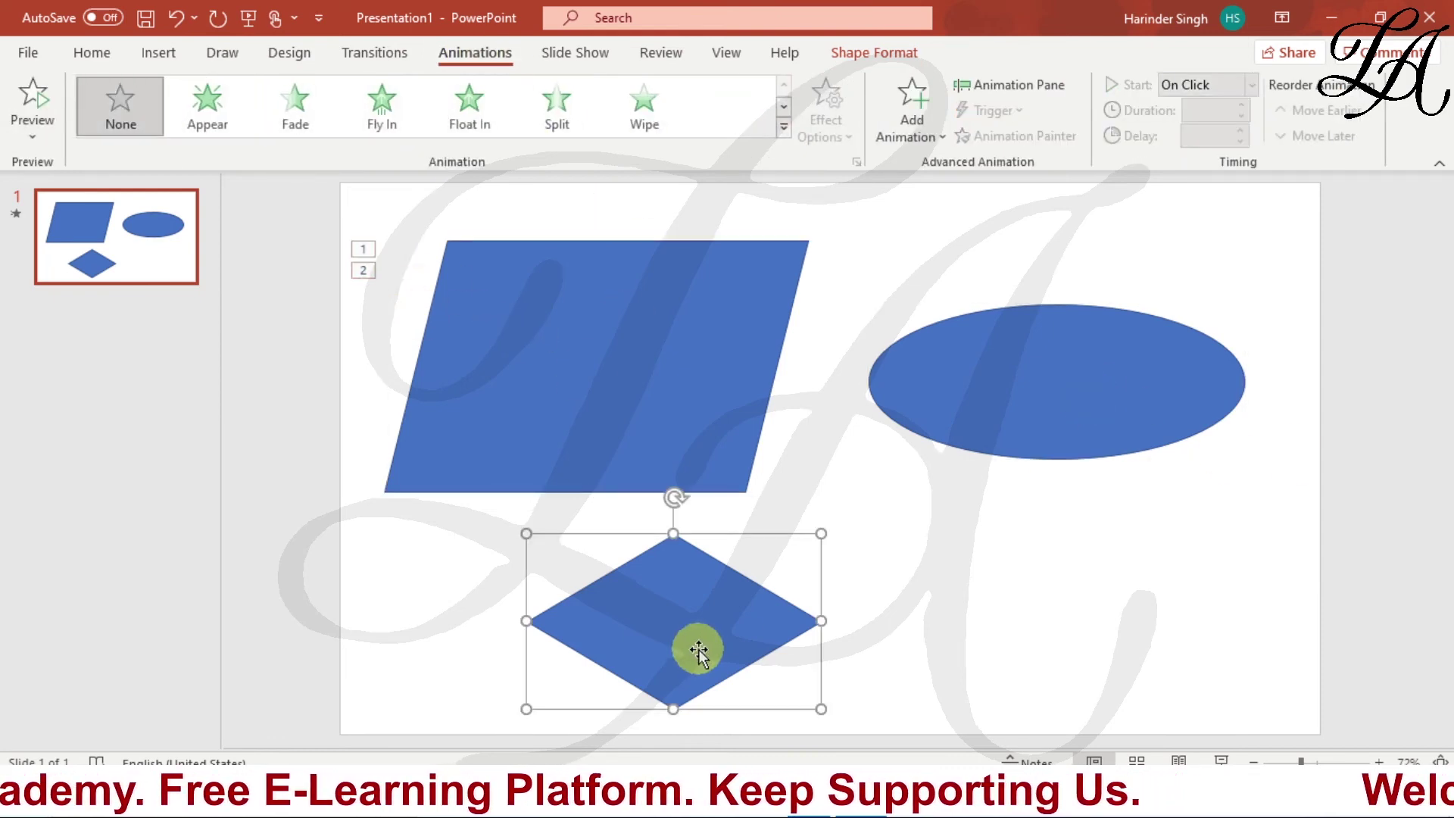
click(1092, 602)
click(1040, 428)
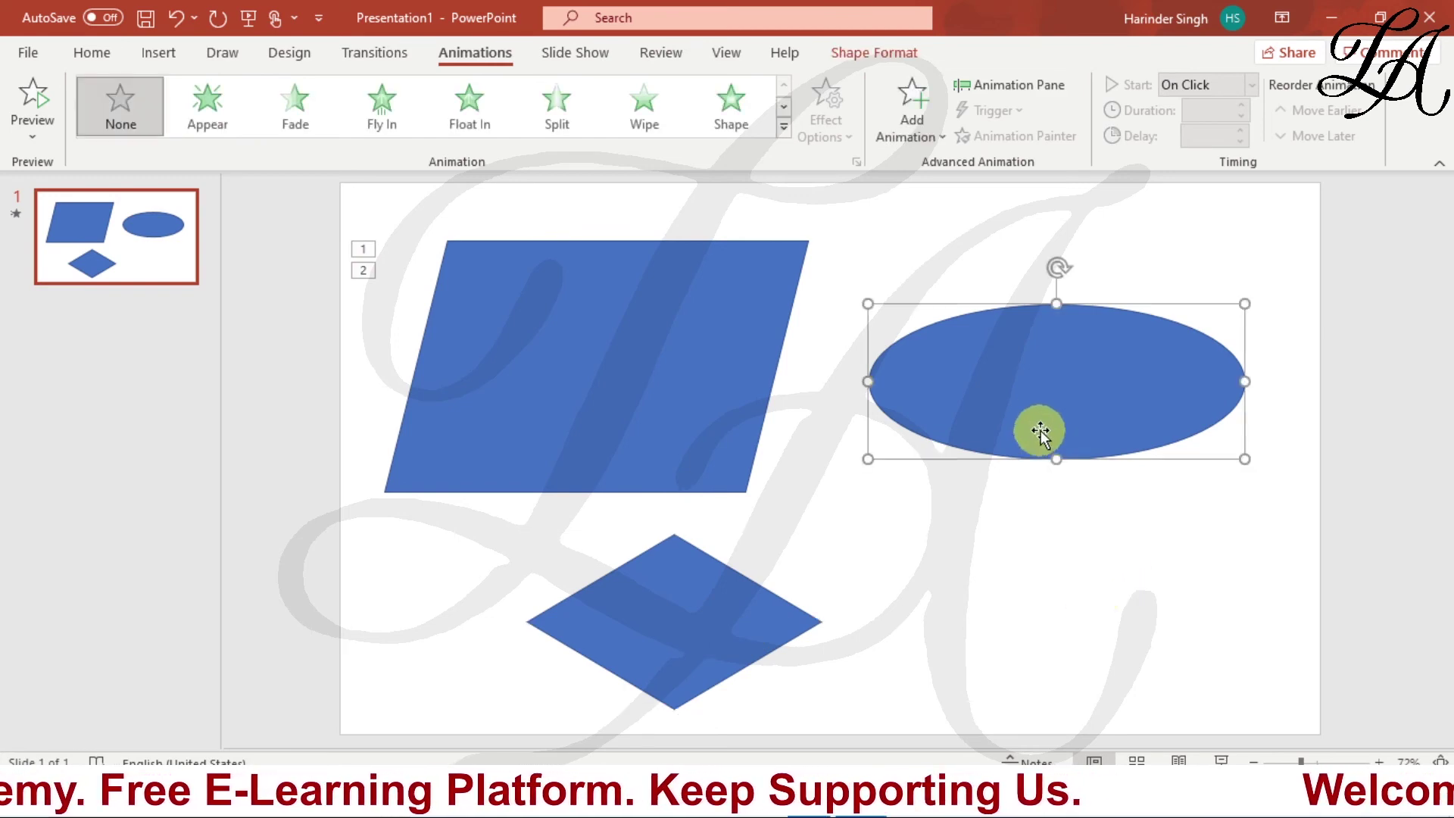
click(769, 288)
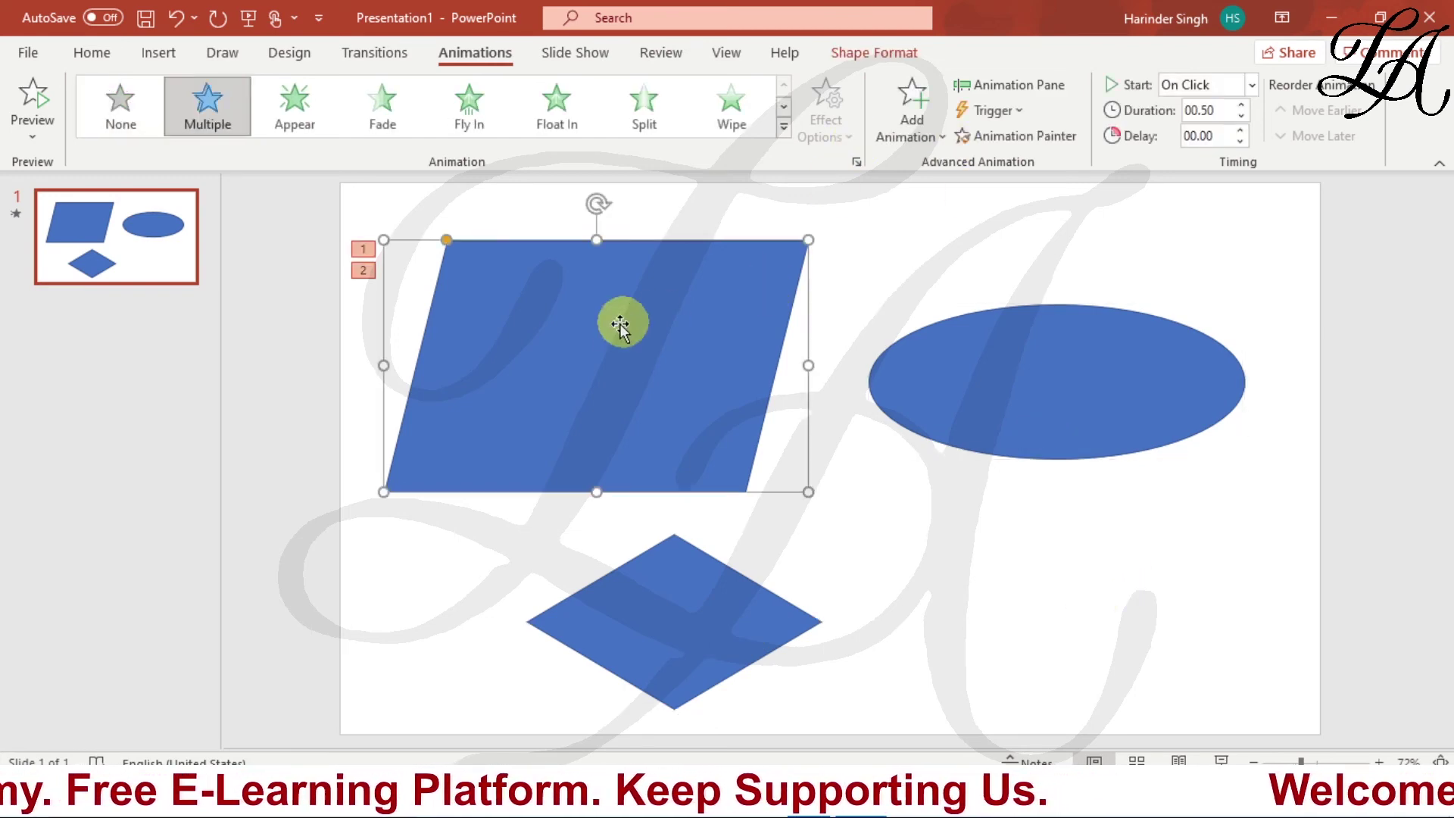
Step: Paint the parallelogram's animations onto the oval (3, 4) and the diamond (5, 6)
click(1030, 142)
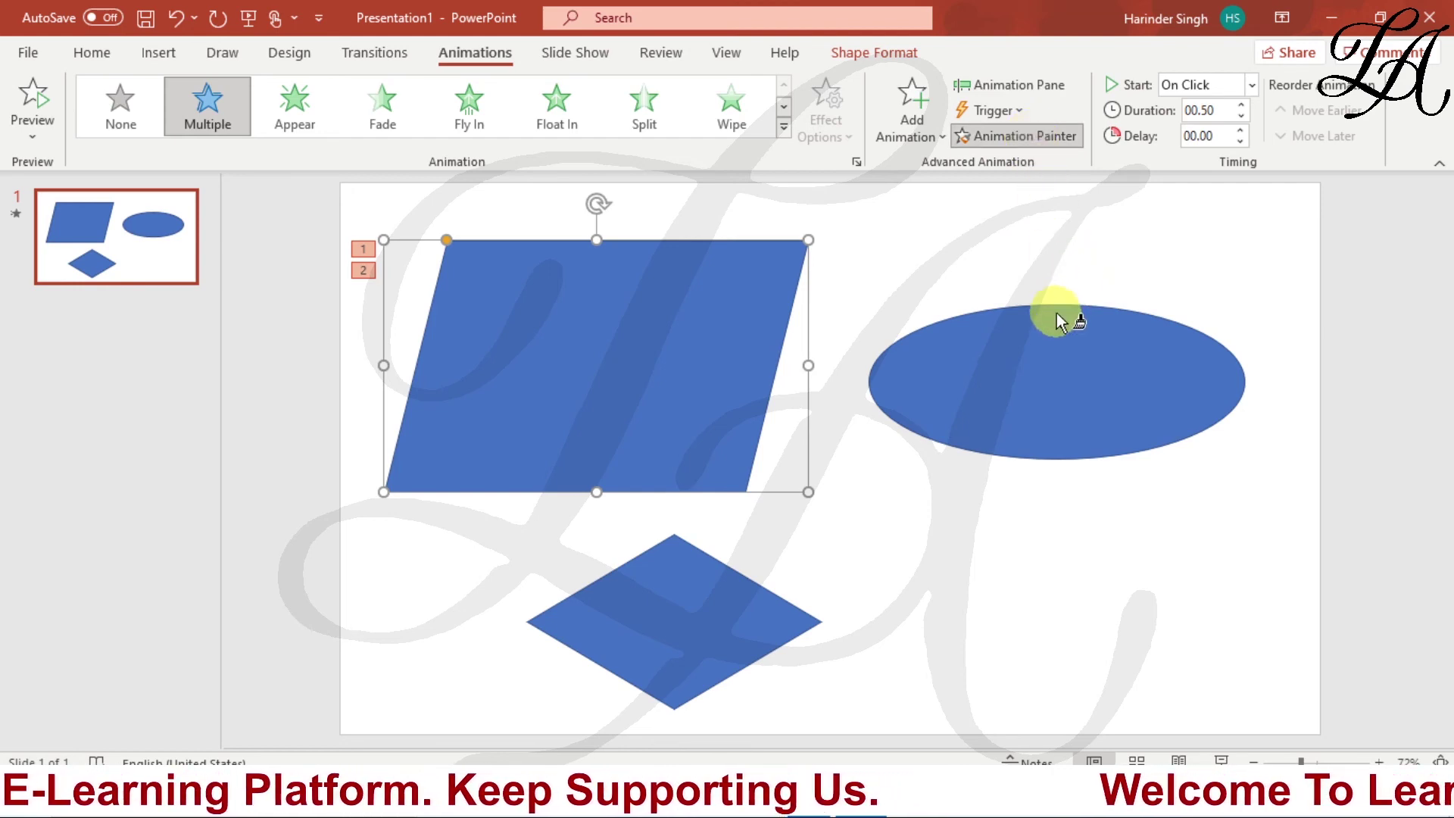
click(1054, 362)
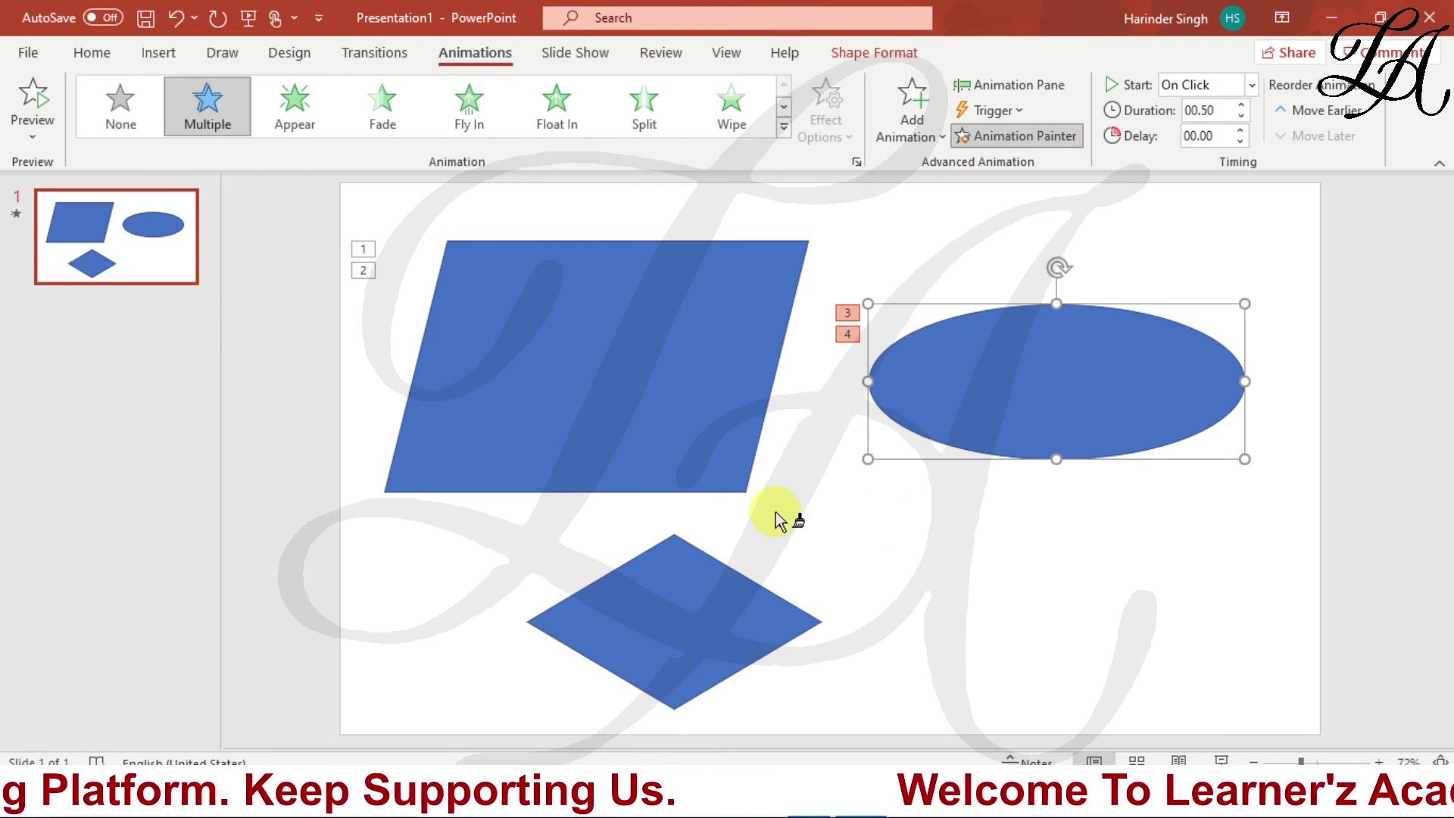
click(691, 599)
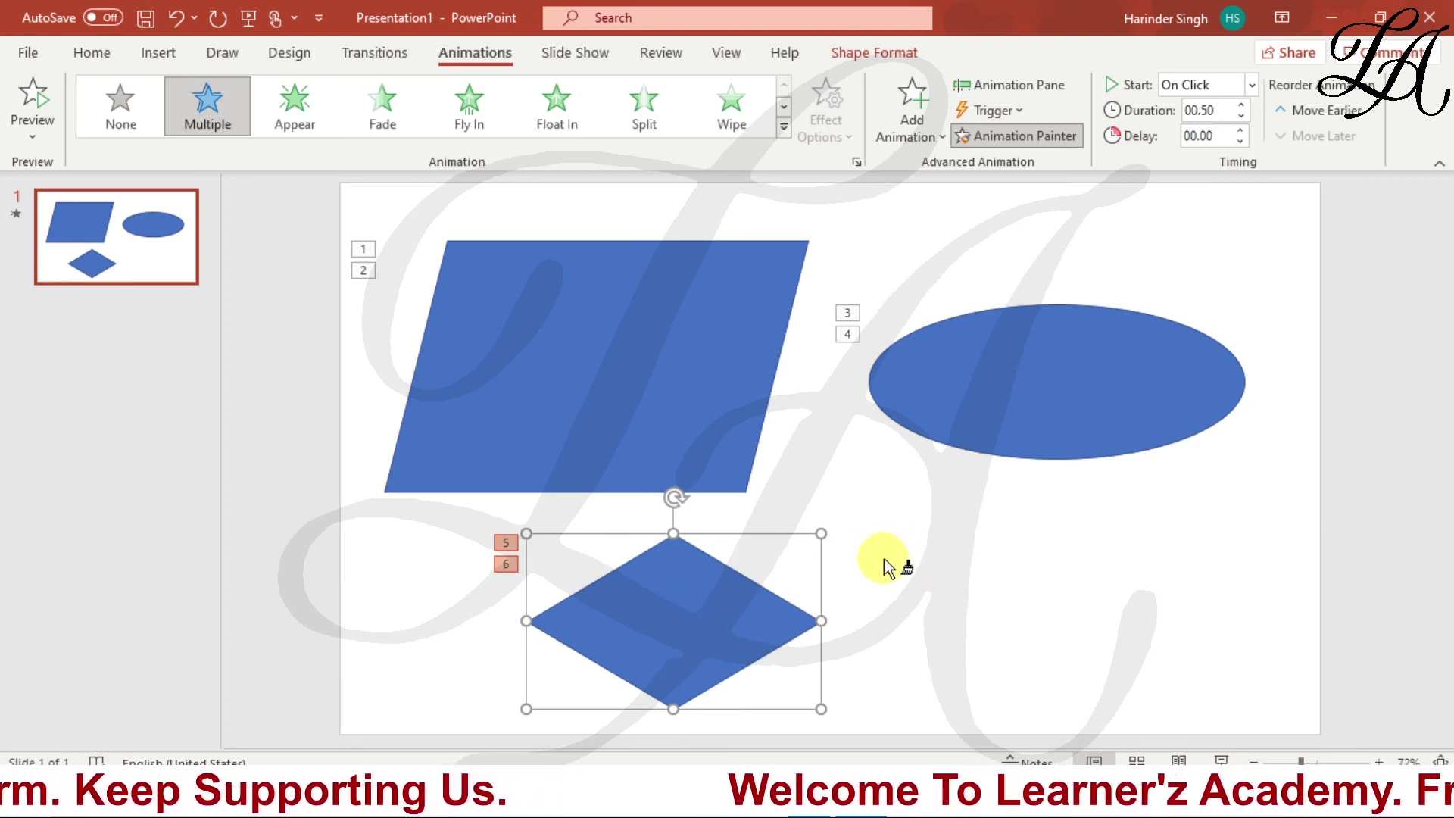
click(768, 347)
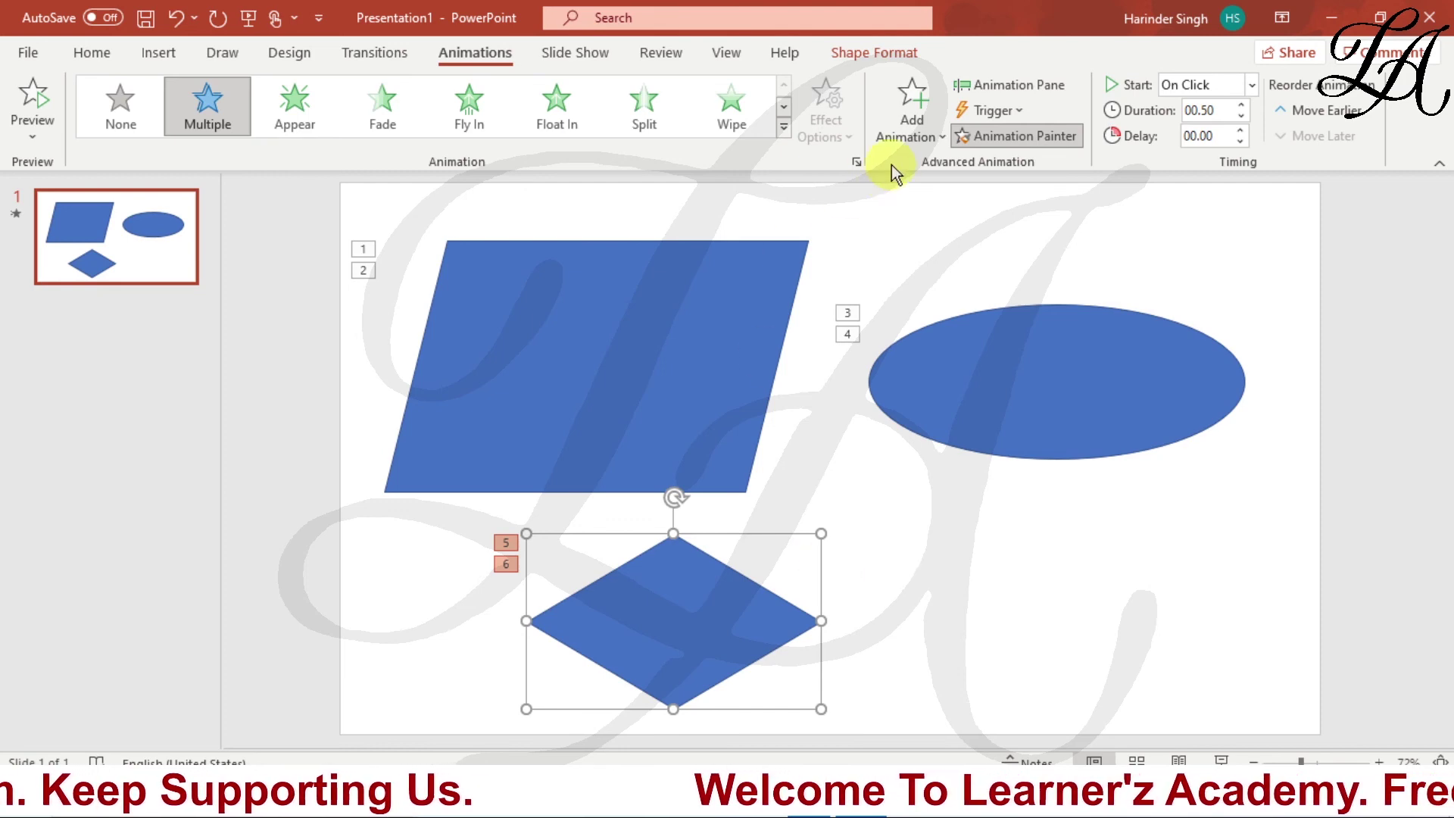
click(1054, 136)
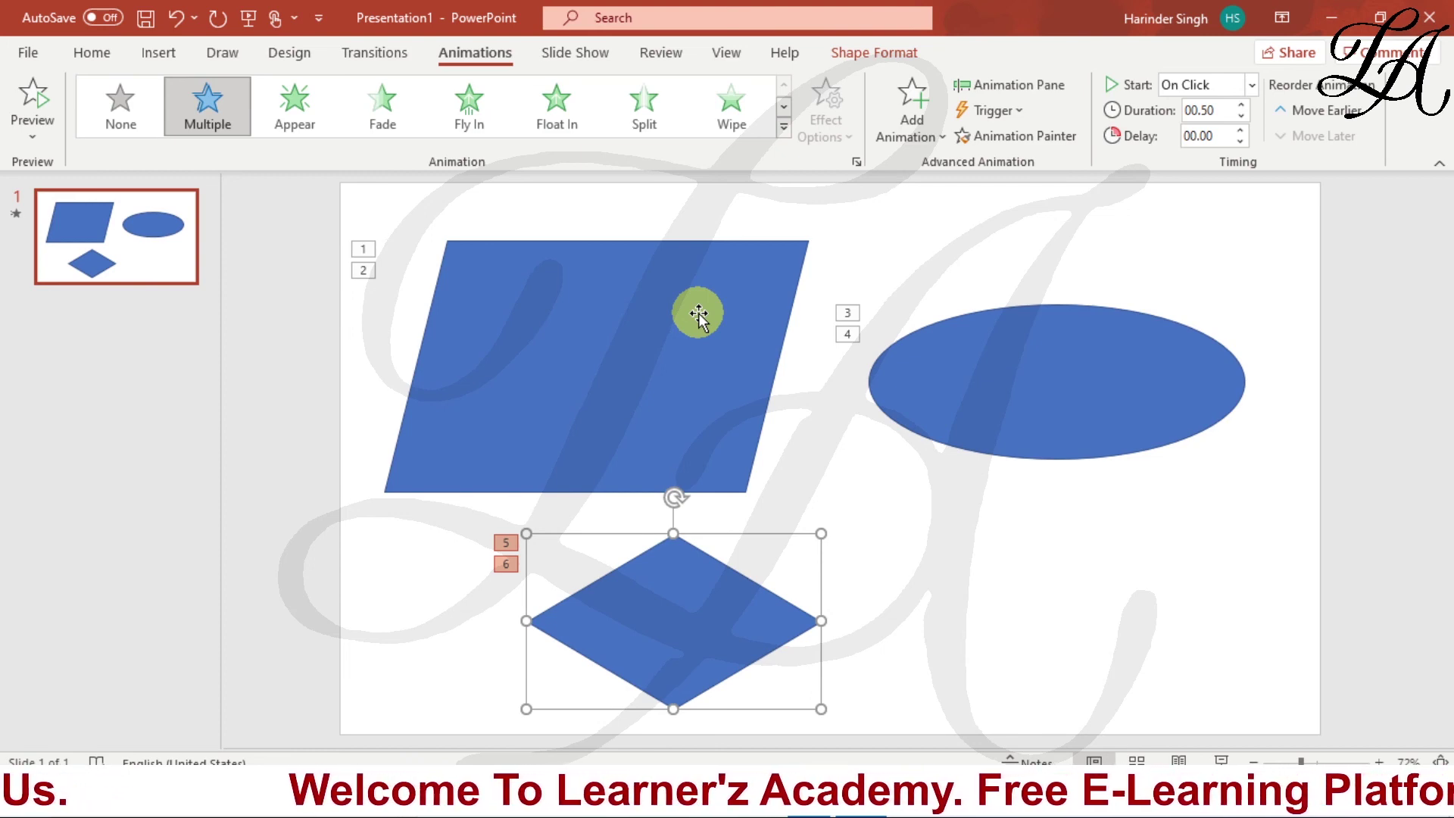
Step: Move the two Diamond 22 animations to the top of the Animation Pane and start the slide show
click(1030, 89)
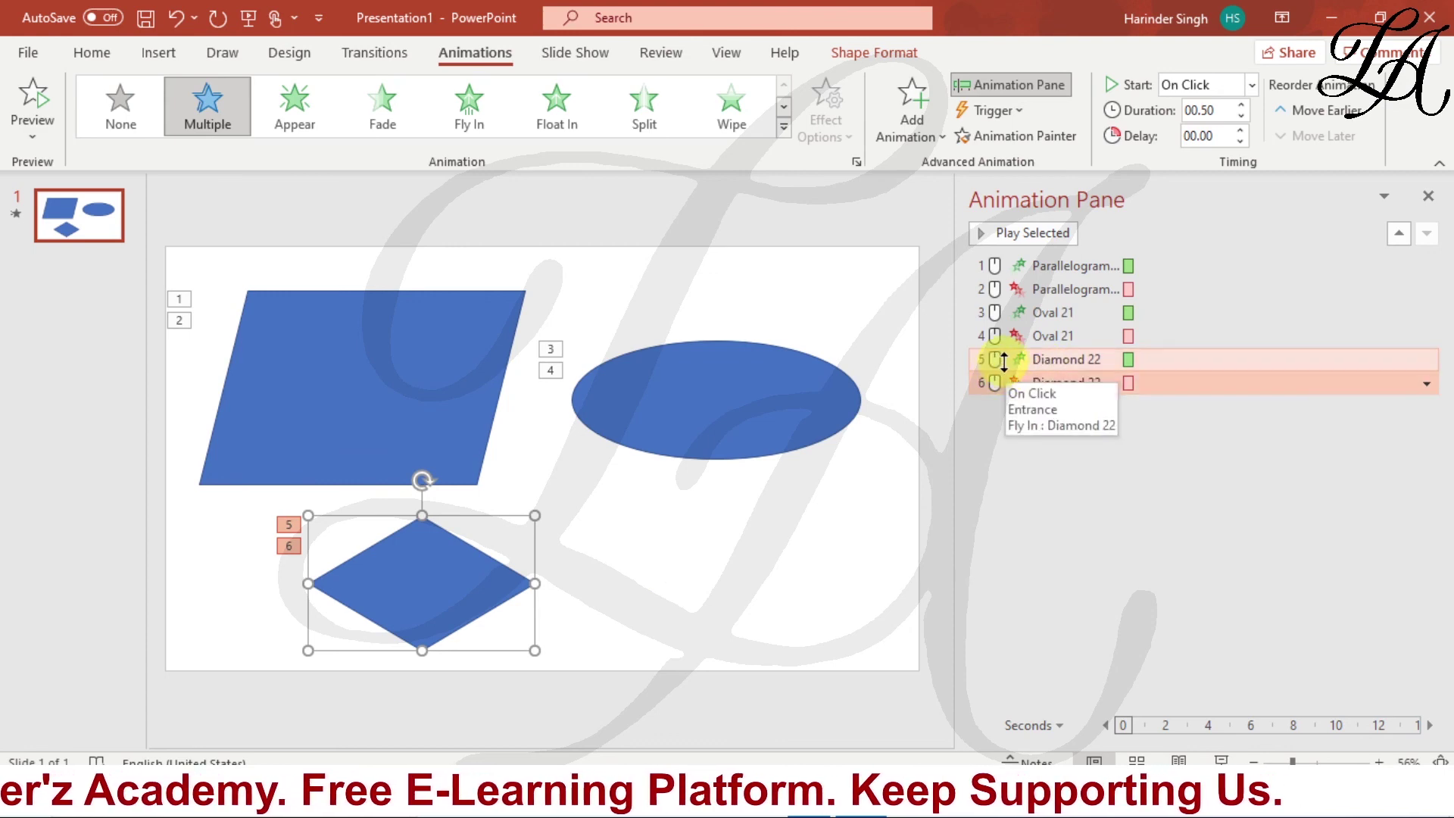
drag(1003, 361, 1023, 265)
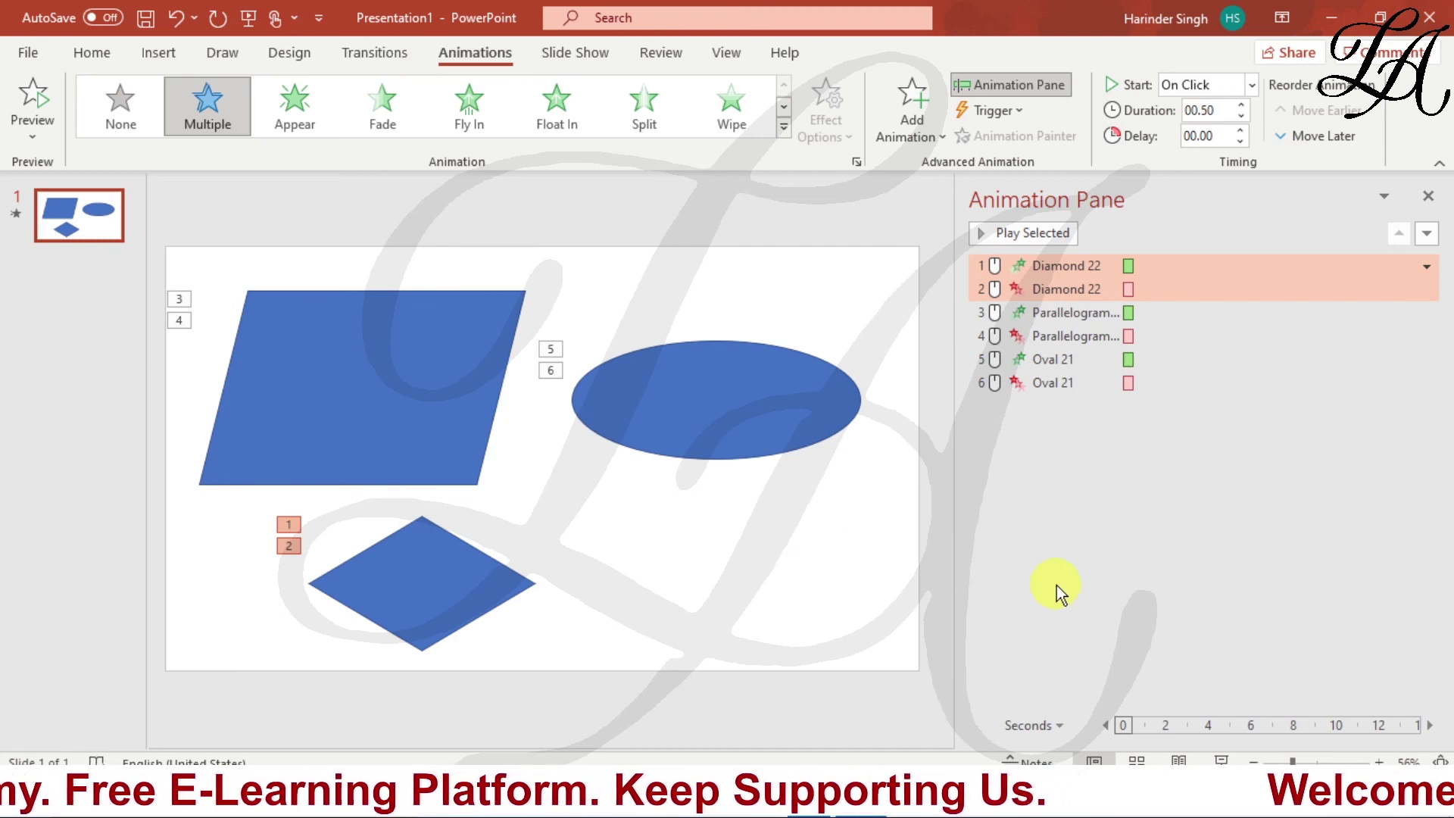
key(F5)
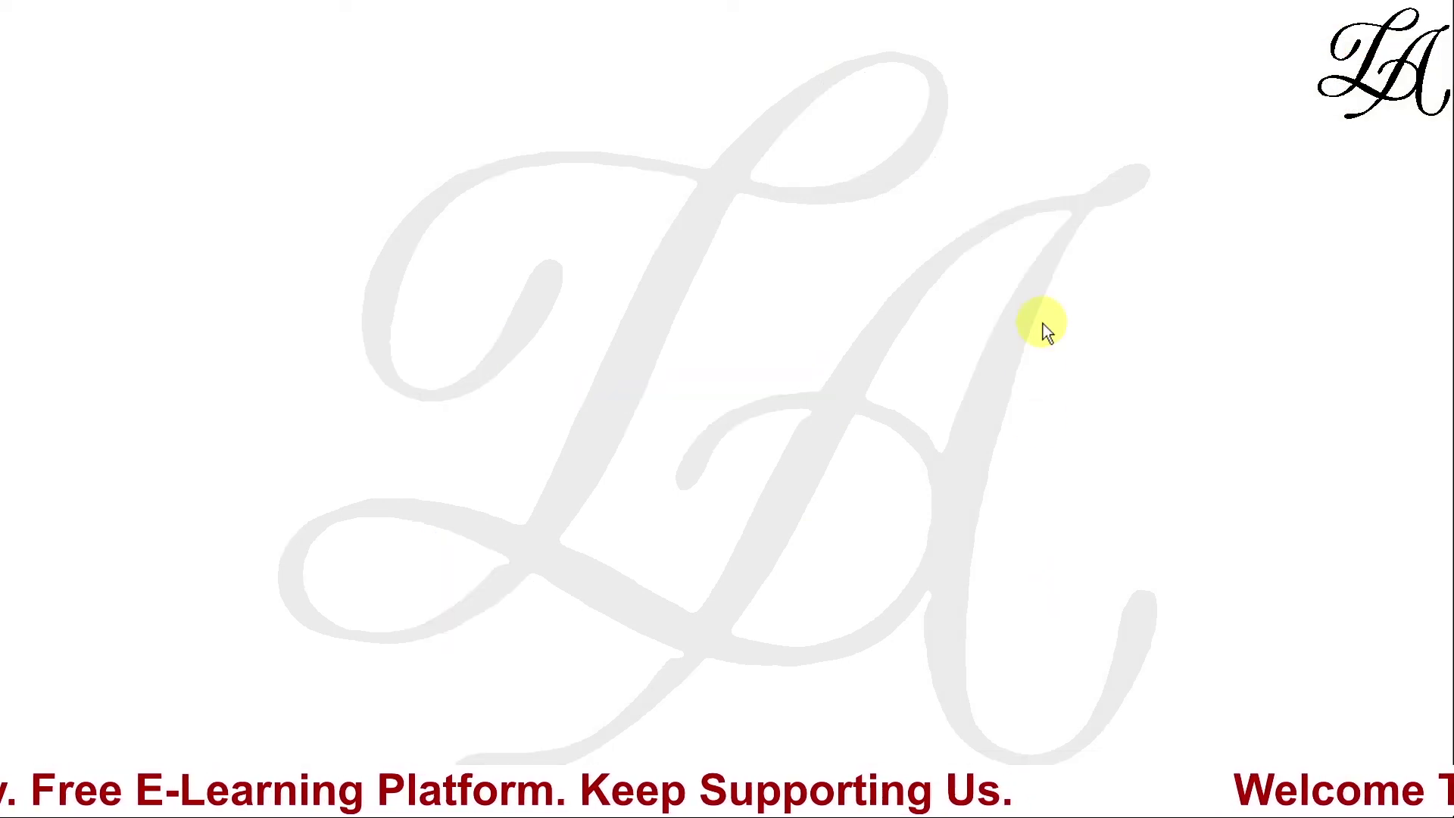
Step: Play the diamond's fly in and out, then the parallelogram's, then the oval's
click(1046, 314)
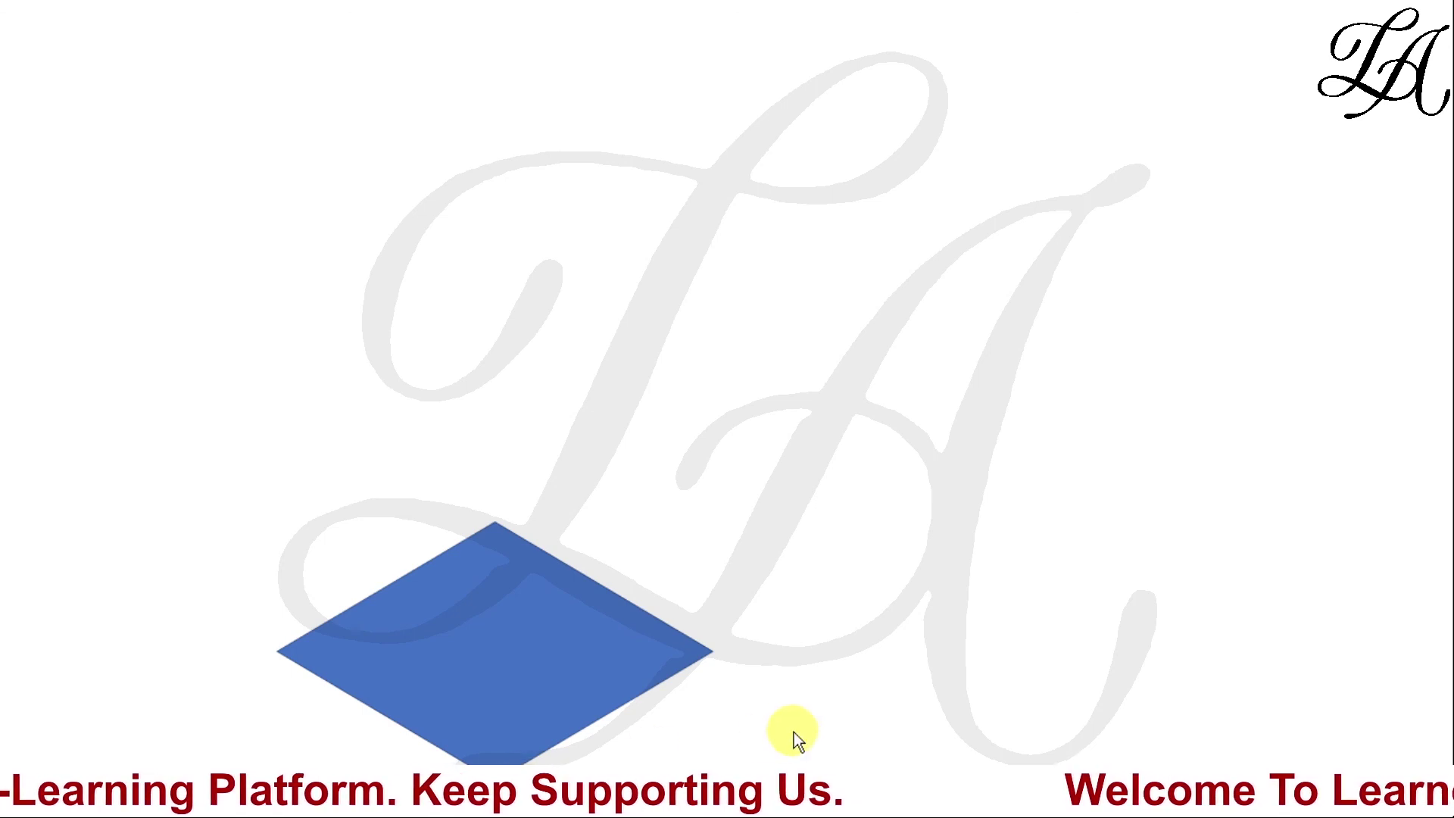
click(807, 715)
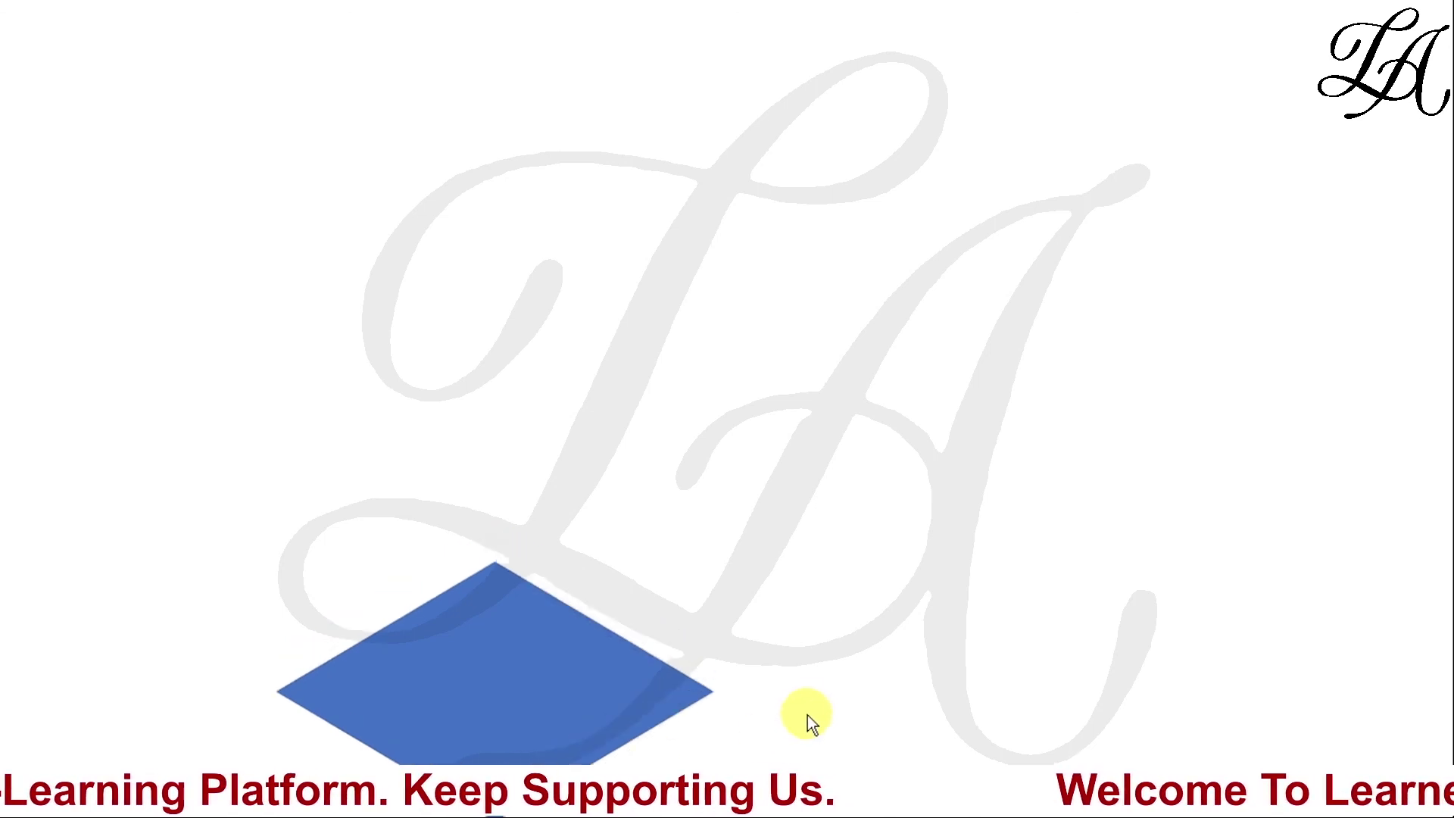
click(868, 445)
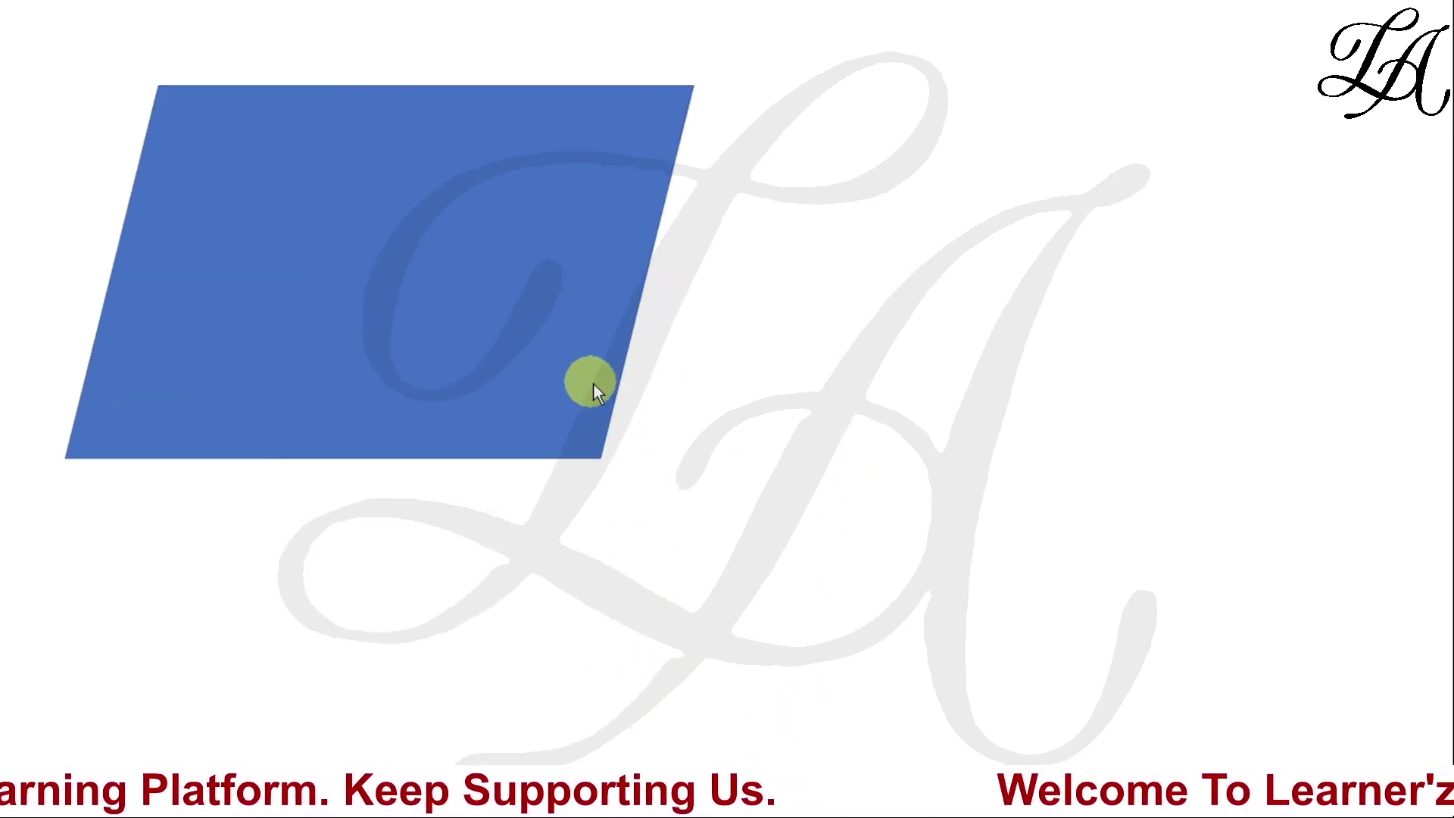
click(721, 406)
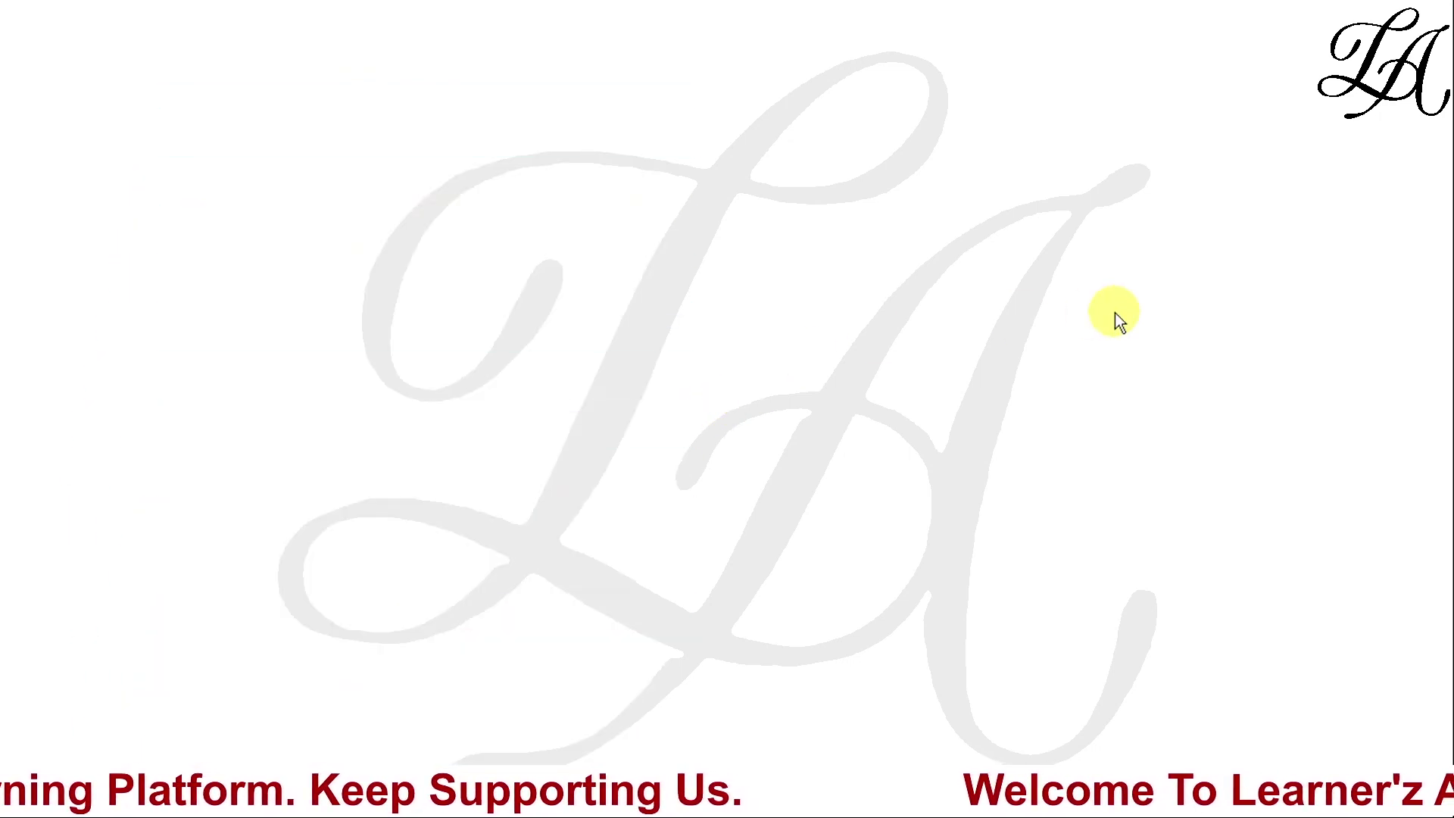
click(1116, 312)
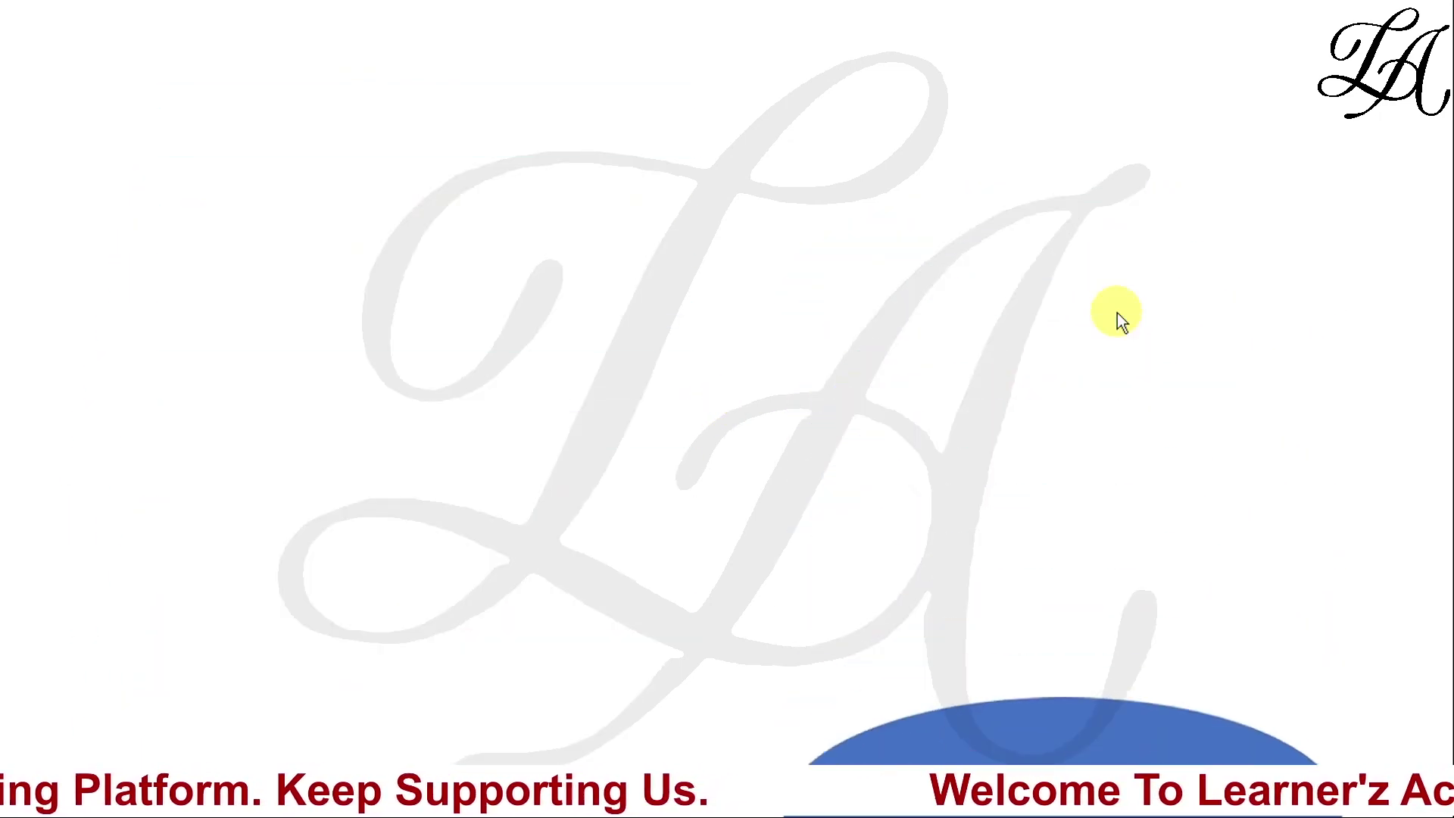